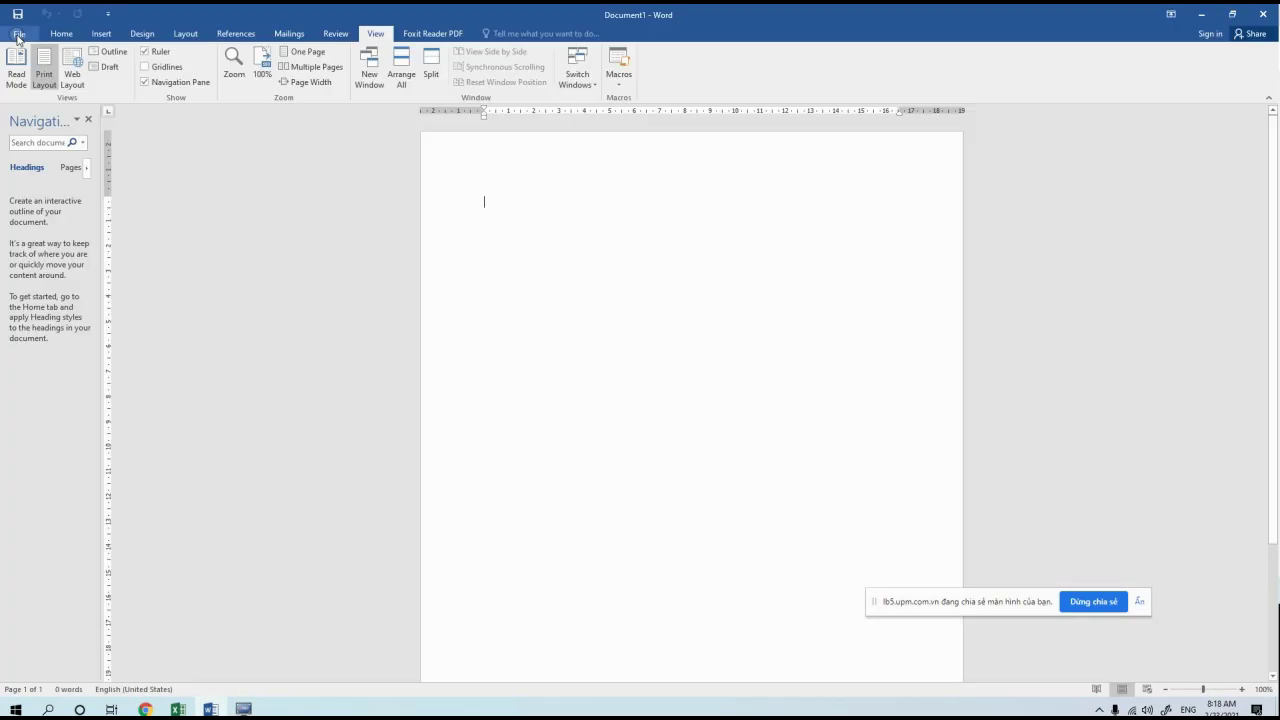
# Step: Open Word Options from the File Backstage view
pyautogui.click(18, 36)
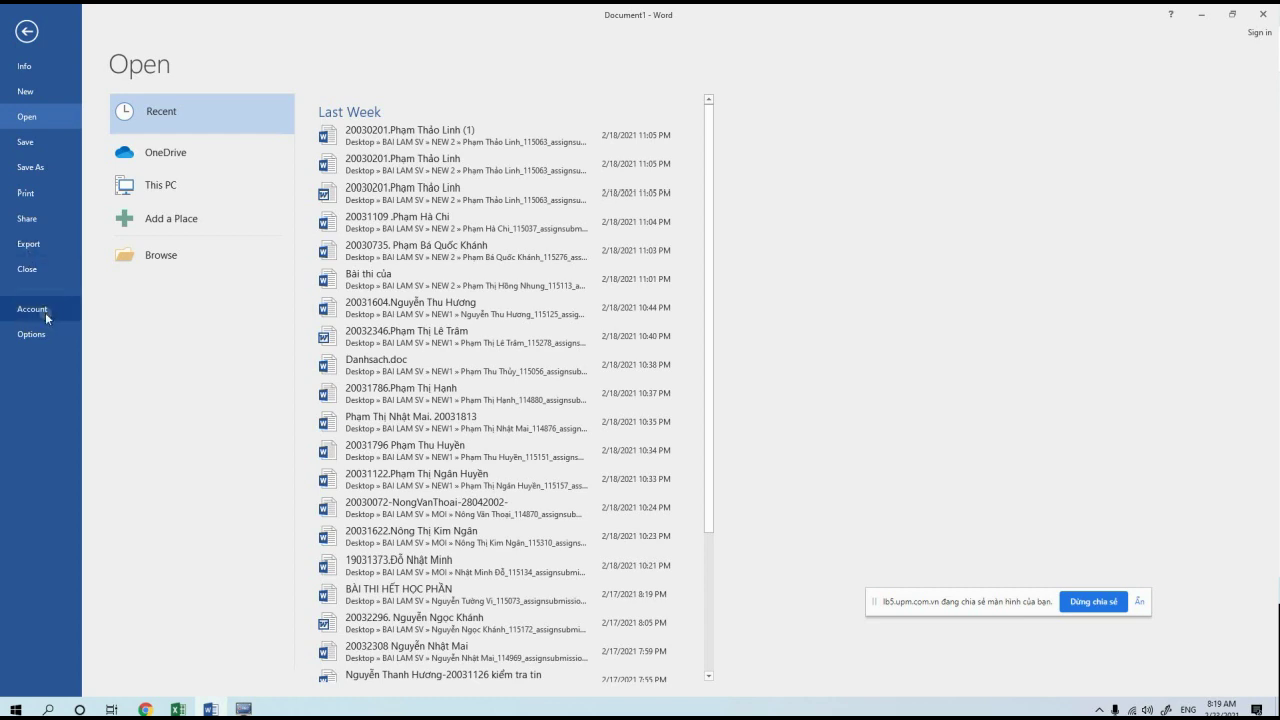
pyautogui.click(25, 338)
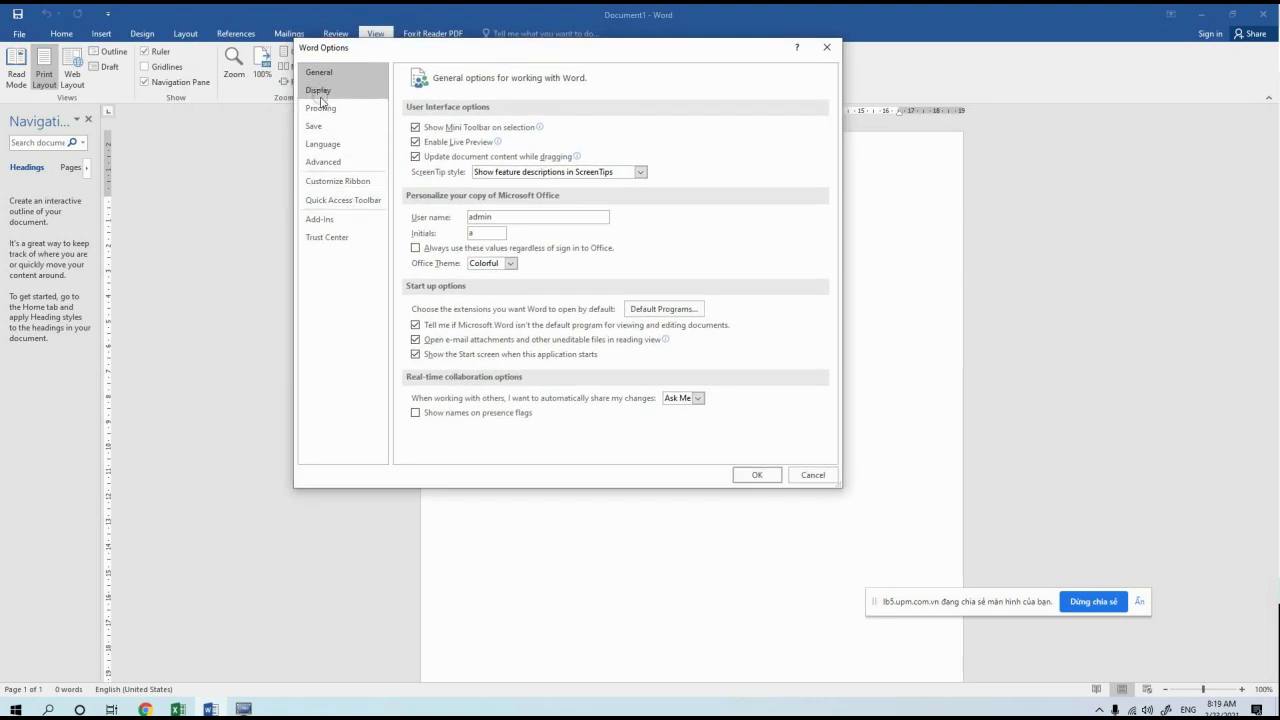
# Step: On the Advanced page, keep measurement units set to Centimeters, then go to the Display page
pyautogui.click(323, 162)
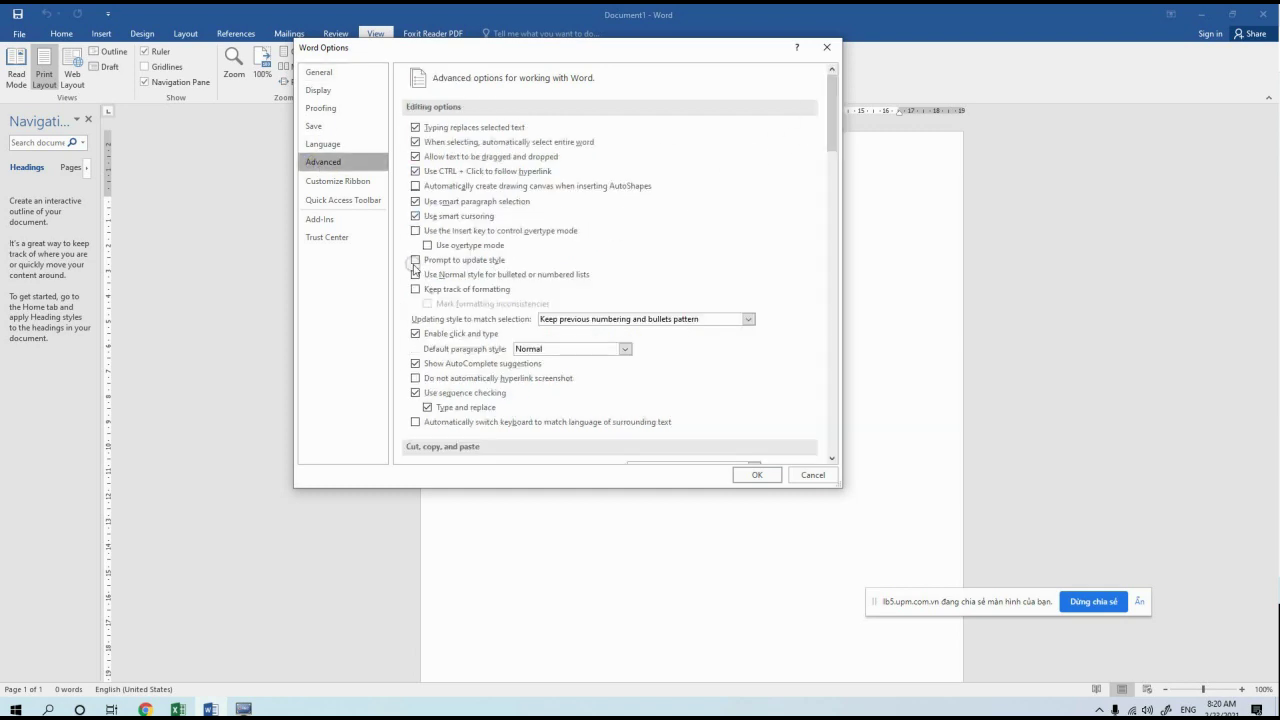
pyautogui.moveTo(831, 115); pyautogui.dragTo(822, 240)
pyautogui.scroll(-3, 822, 240)
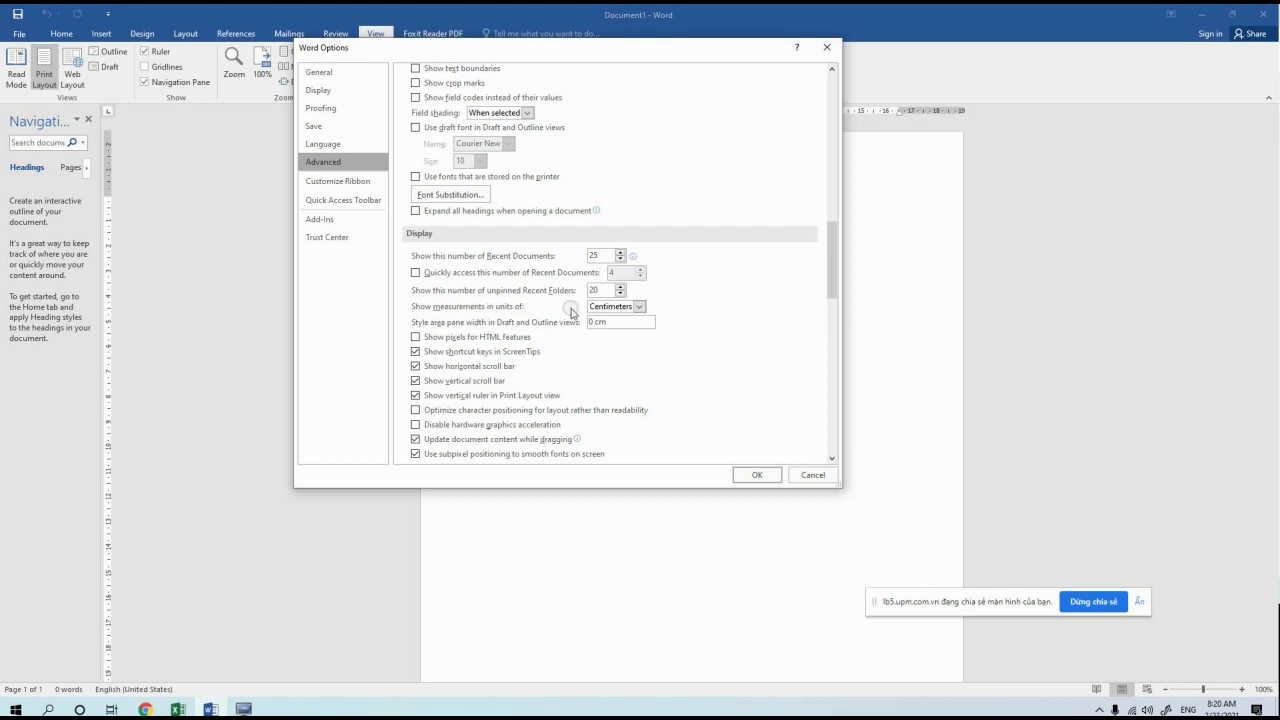
pyautogui.click(639, 307)
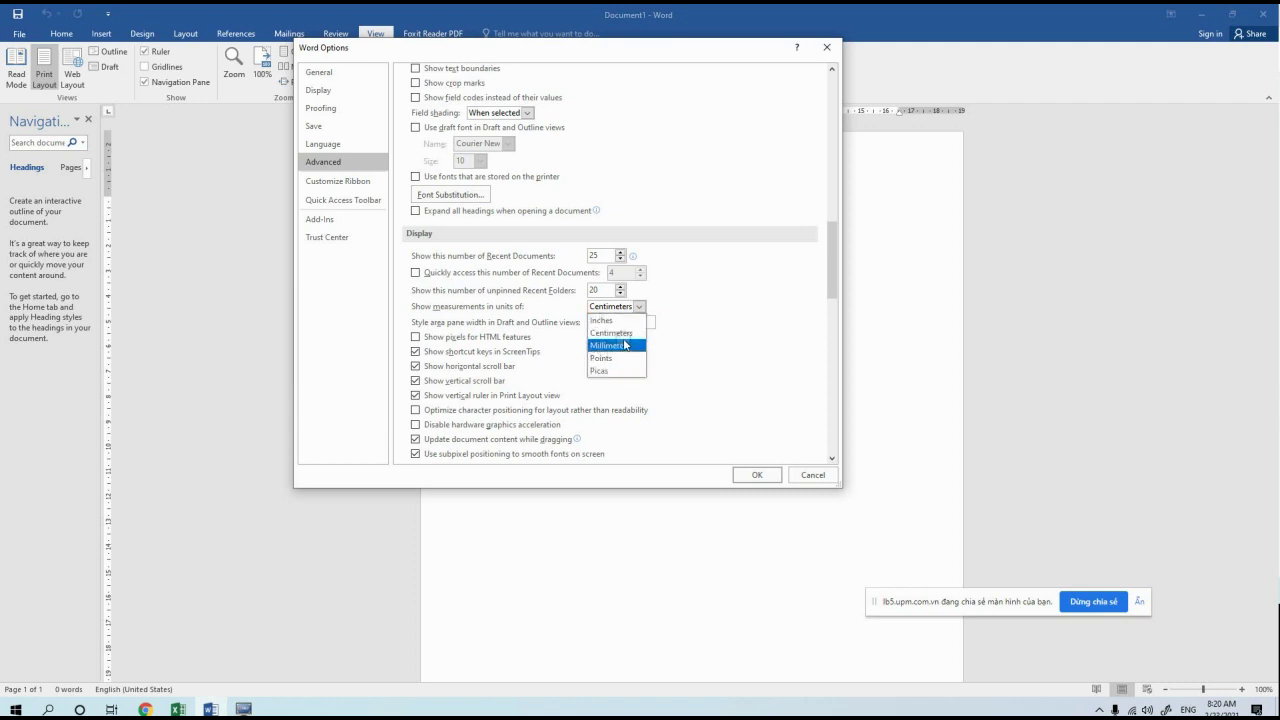
pyautogui.click(600, 333)
pyautogui.click(636, 307)
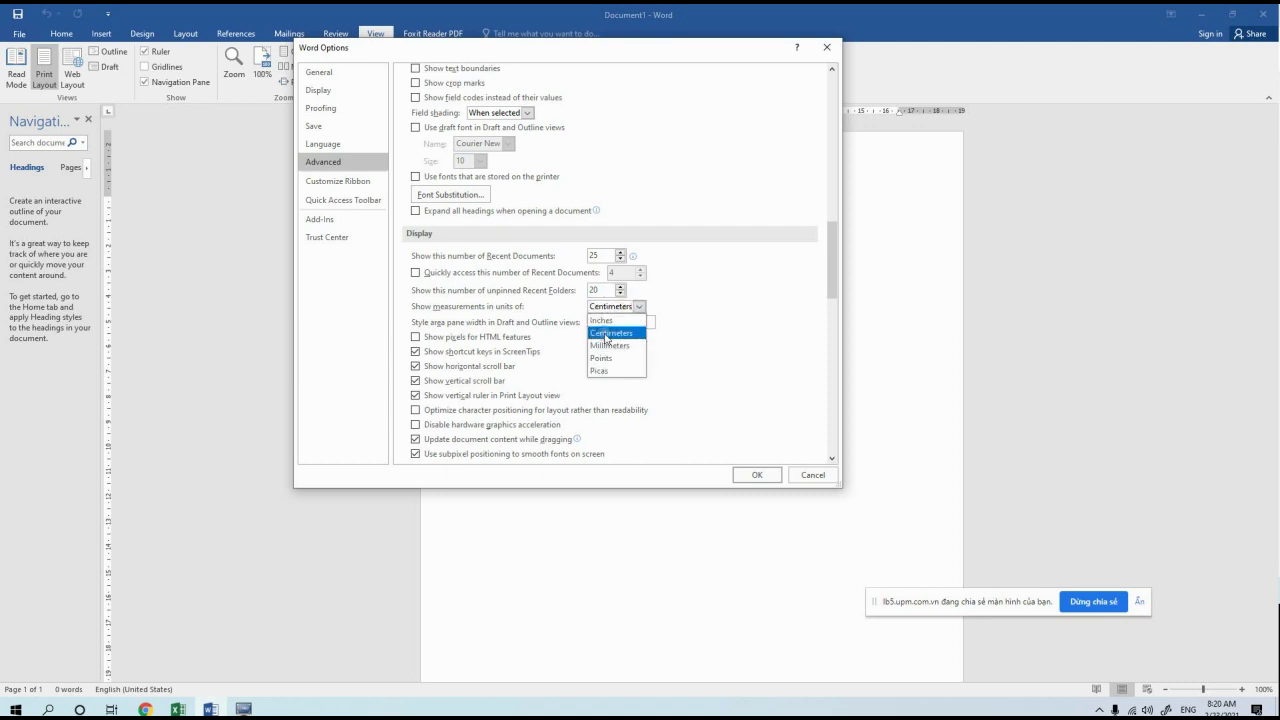
pyautogui.click(614, 333)
pyautogui.click(632, 306)
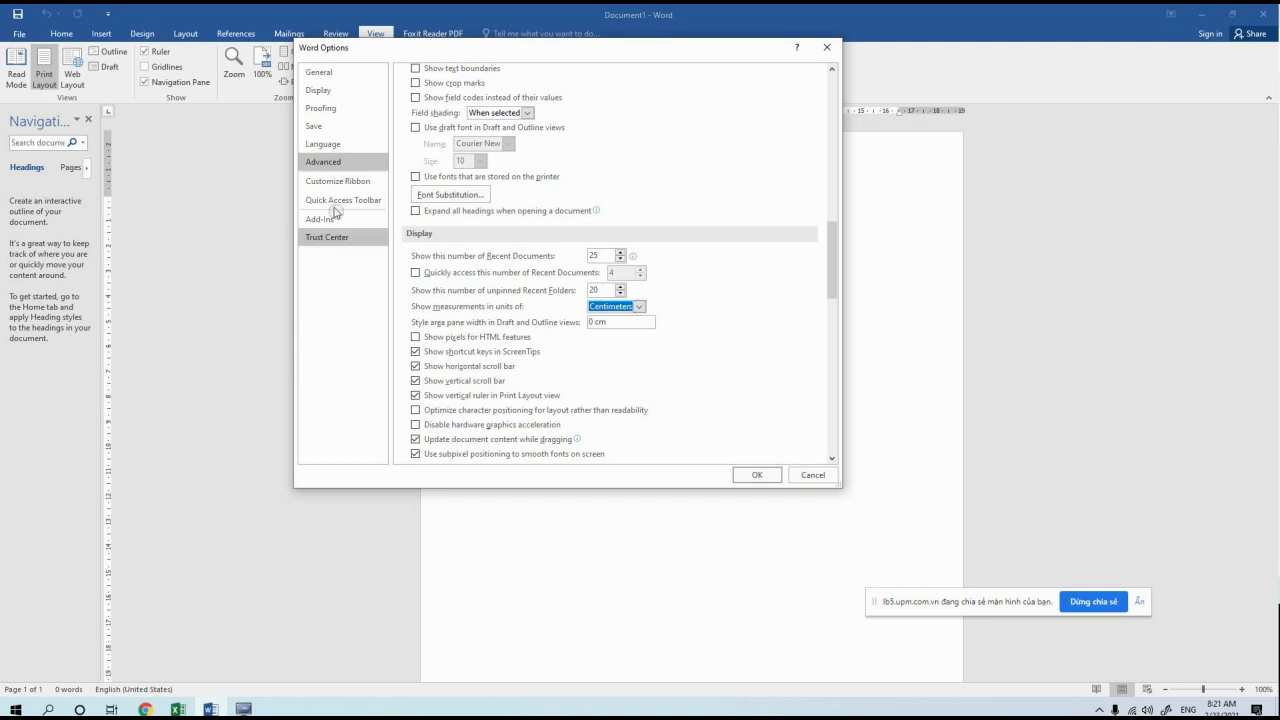
pyautogui.click(320, 90)
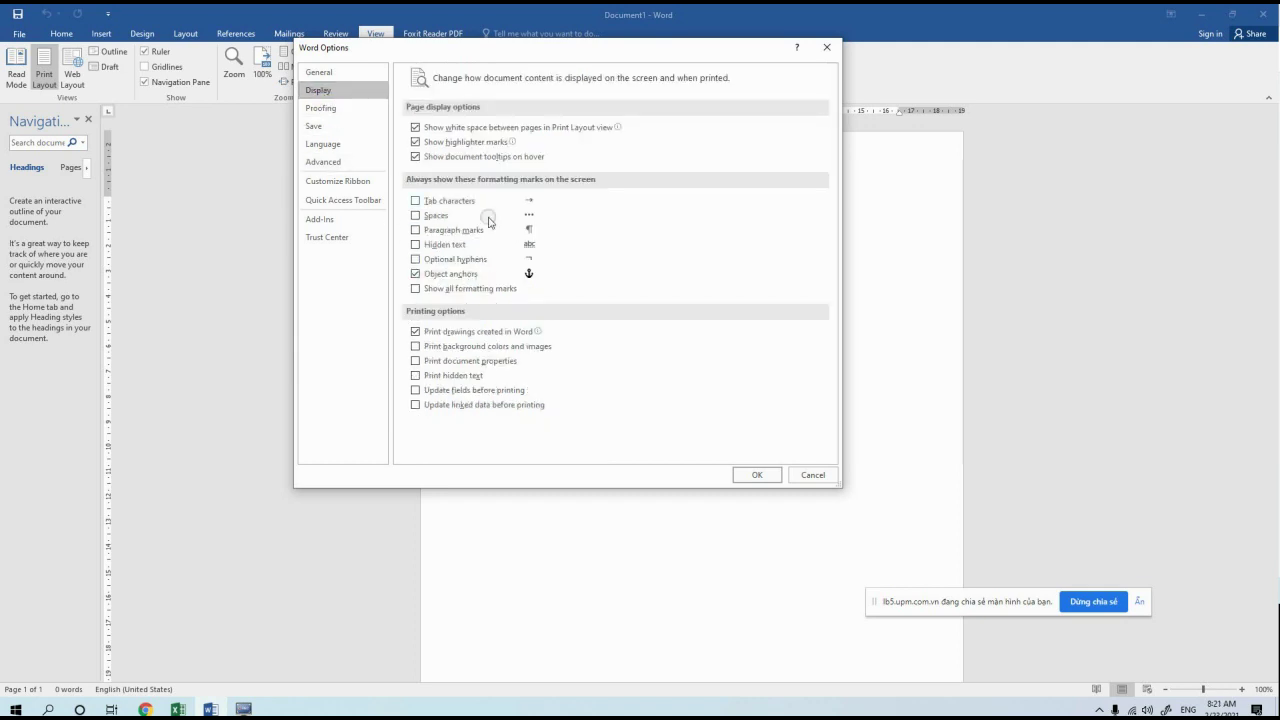
# Step: In Proofing, turn off 'Check spelling as you type' and 'Check grammar with spelling', and apply with OK
pyautogui.click(340, 108)
pyautogui.scroll(-1, 587, 219)
pyautogui.scroll(1, 580, 210)
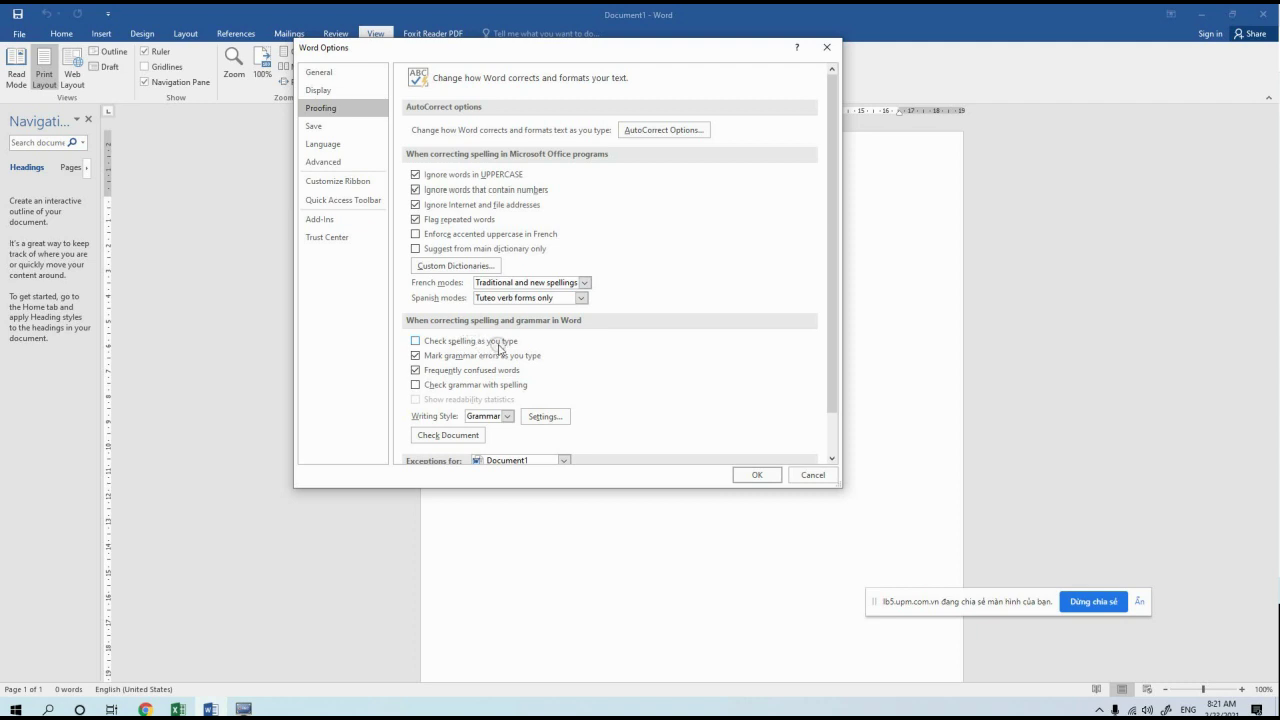
pyautogui.click(415, 384)
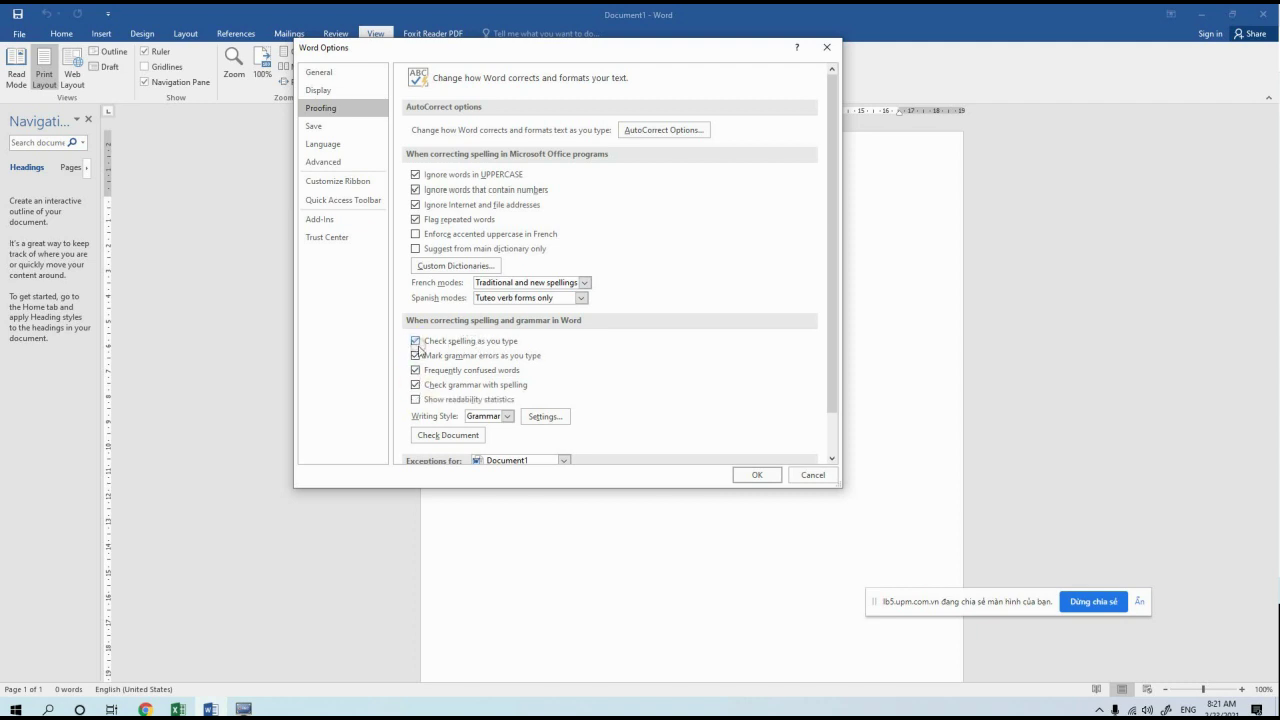
pyautogui.click(415, 340)
pyautogui.click(415, 384)
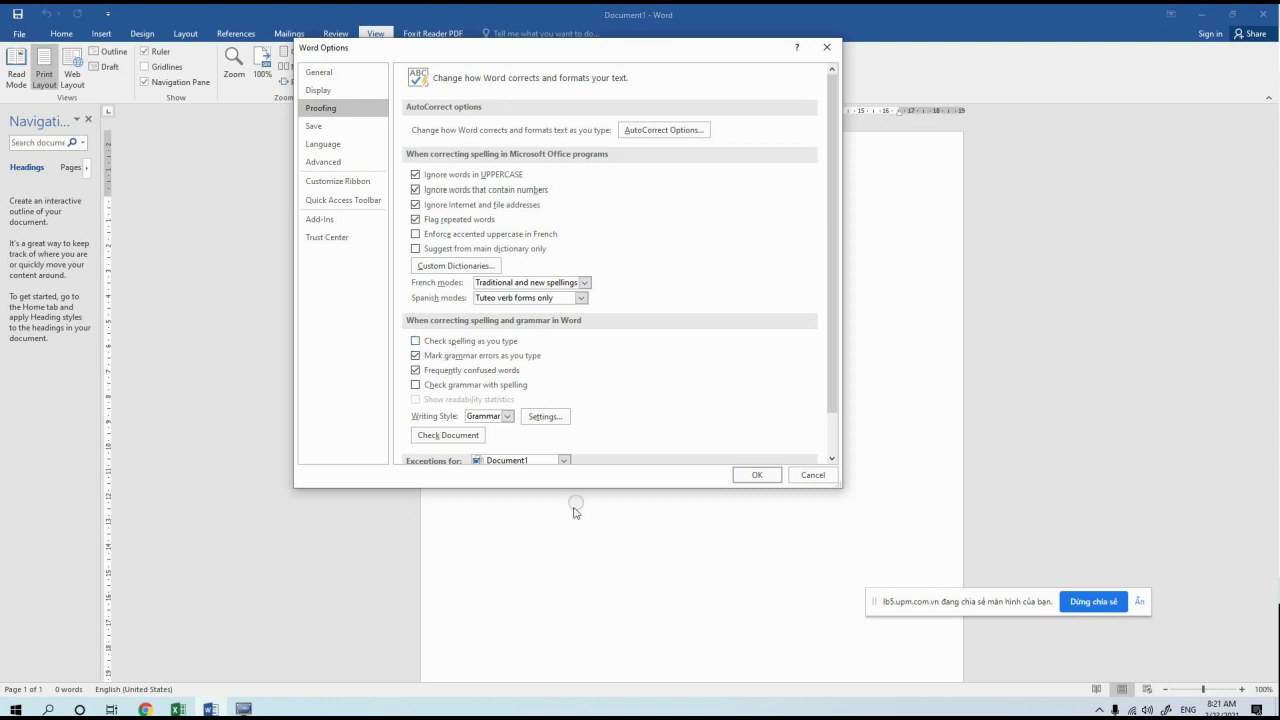
pyautogui.moveTo(574, 58); pyautogui.dragTo(568, 61)
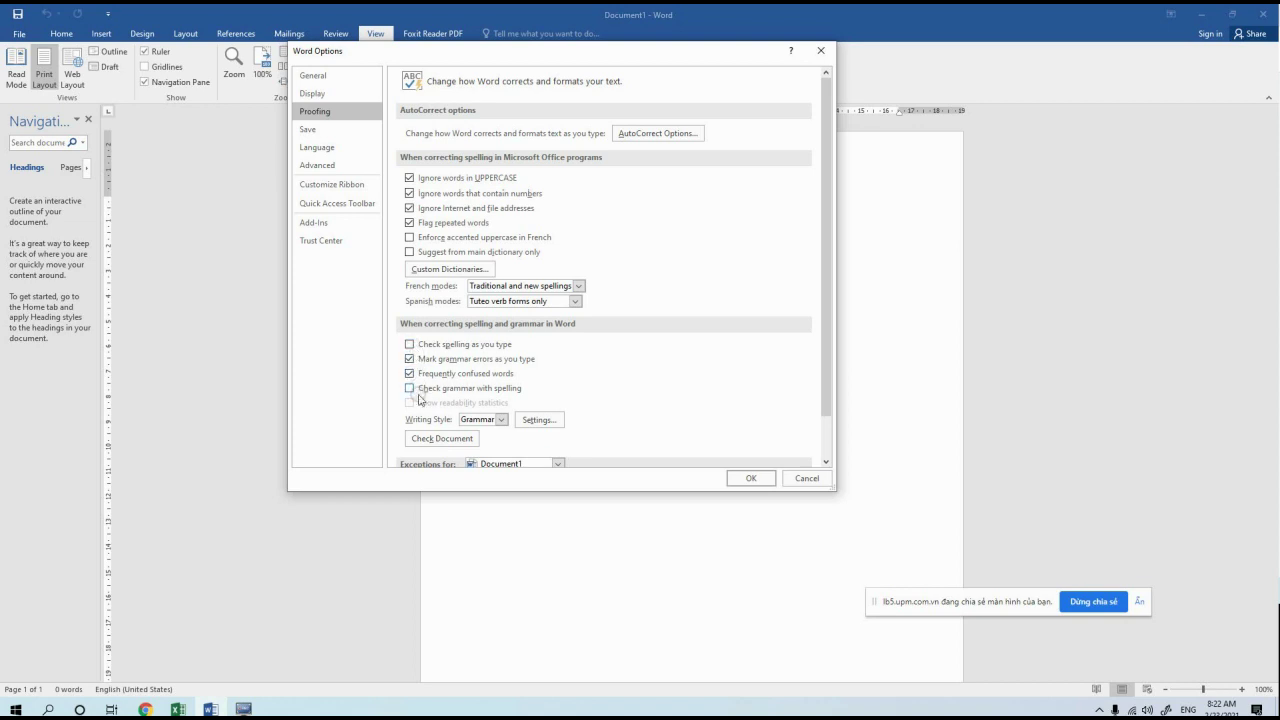
pyautogui.click(740, 479)
# Step: Browse the Home and Insert tabs, viewing the Shapes, Quick Parts, Header and Footer galleries
pyautogui.click(61, 33)
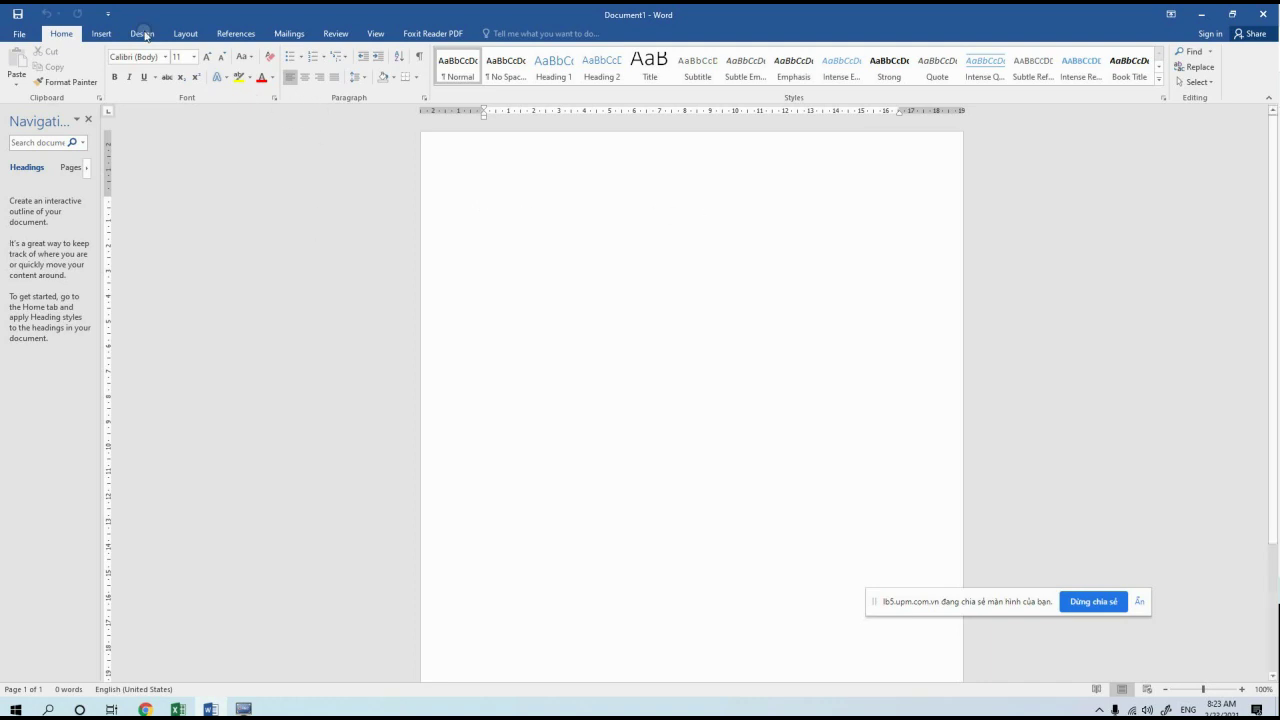
pyautogui.click(101, 33)
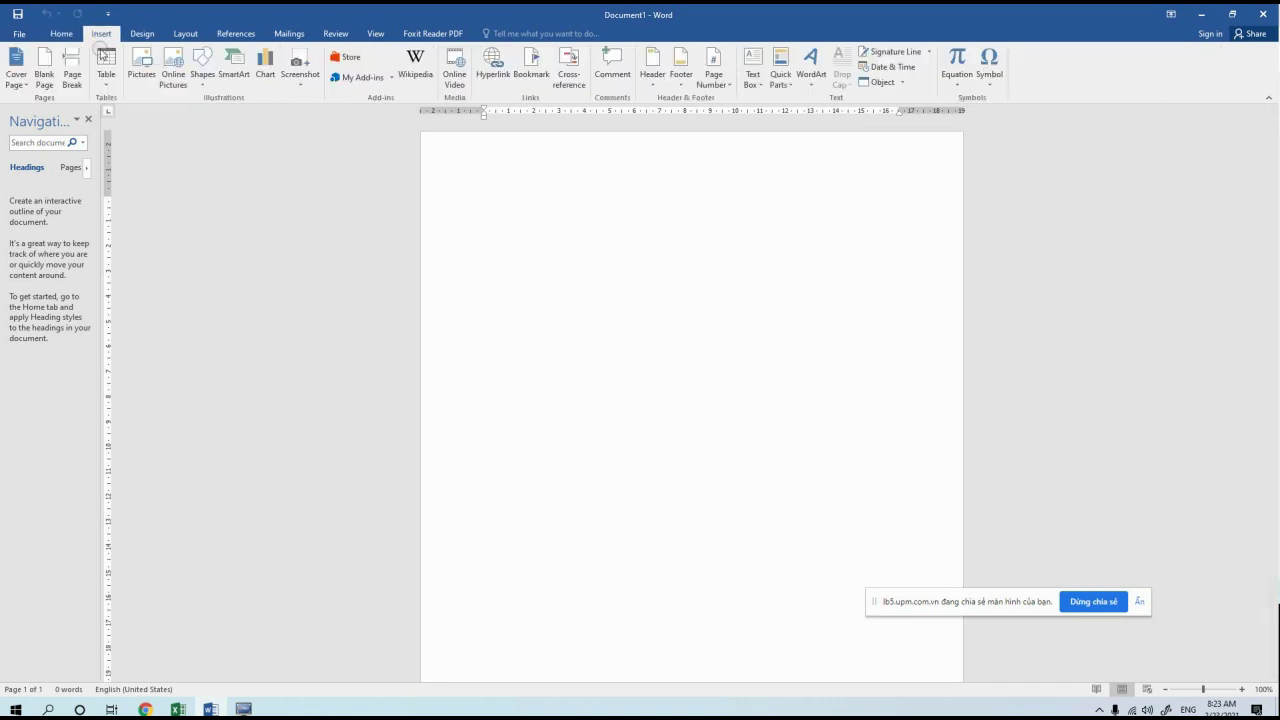
pyautogui.click(202, 70)
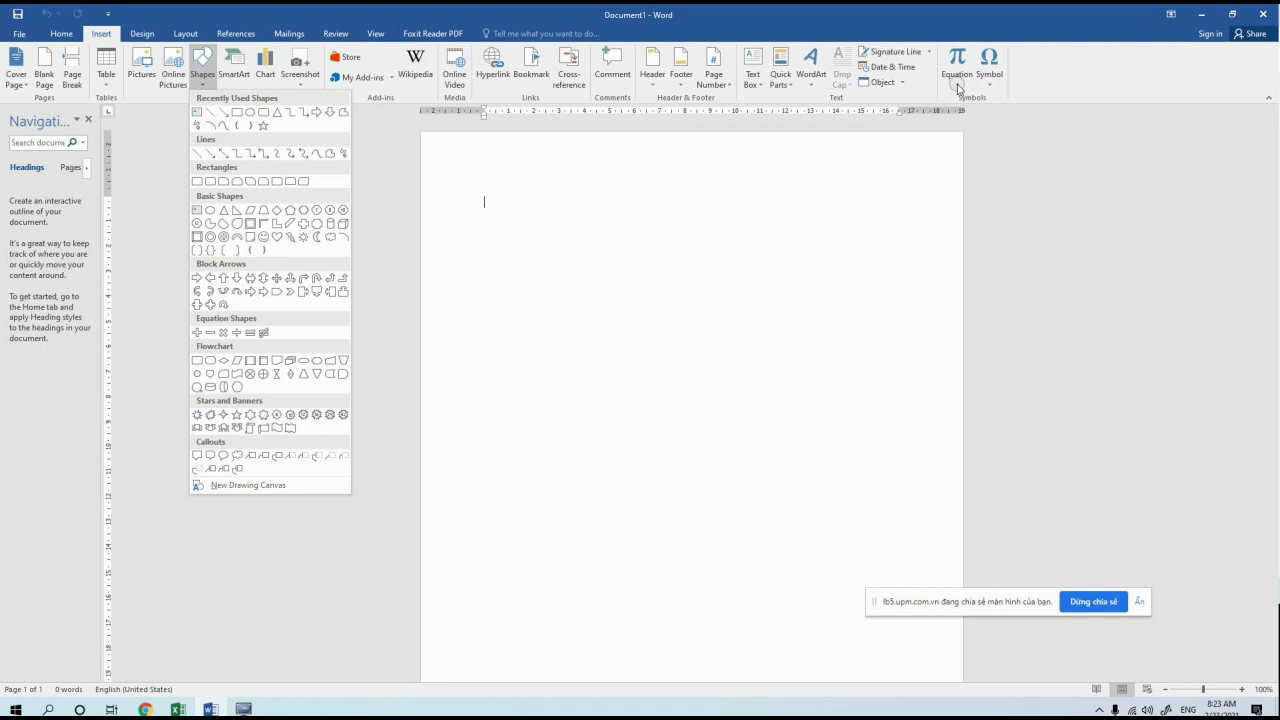
pyautogui.click(785, 80)
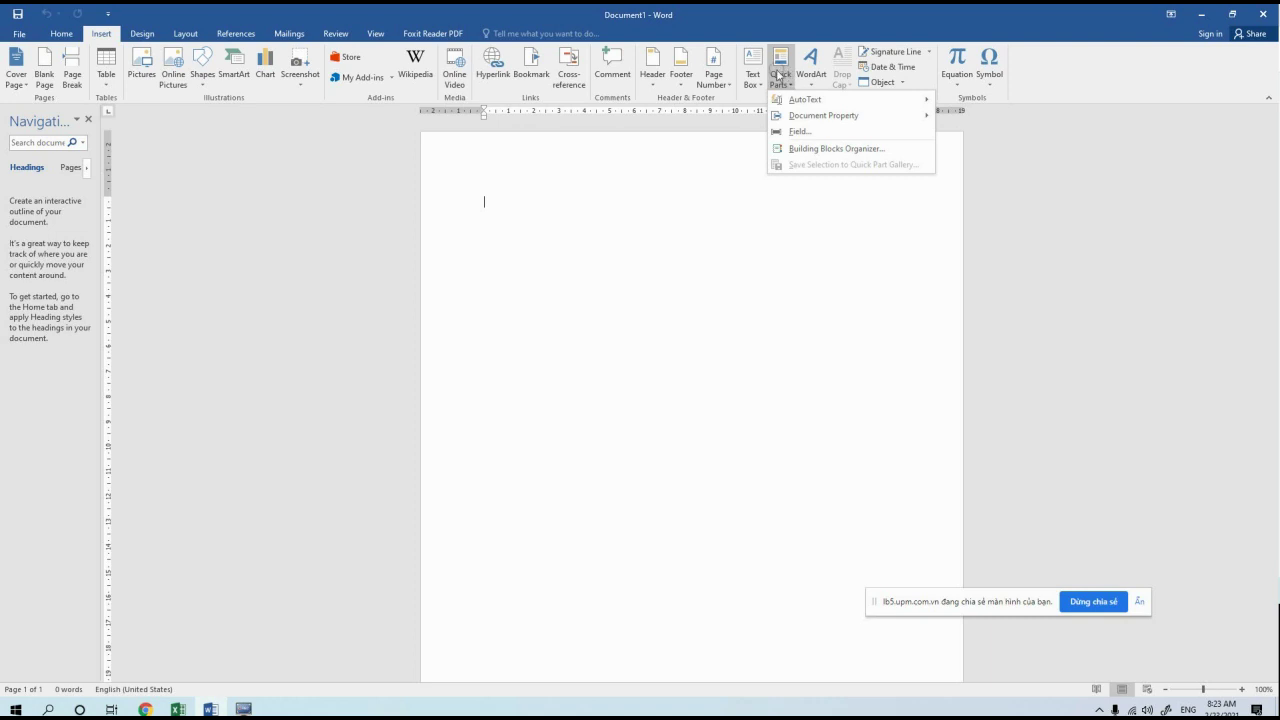
pyautogui.click(652, 76)
pyautogui.click(680, 76)
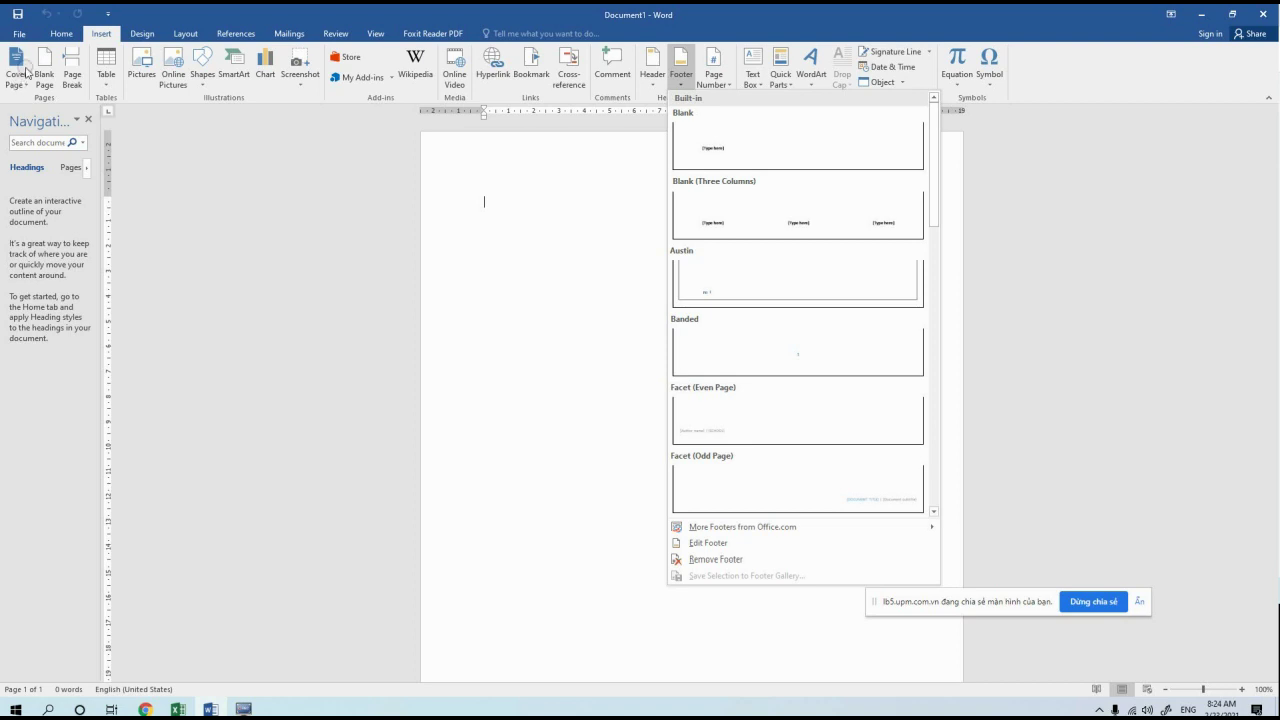
pyautogui.click(137, 35)
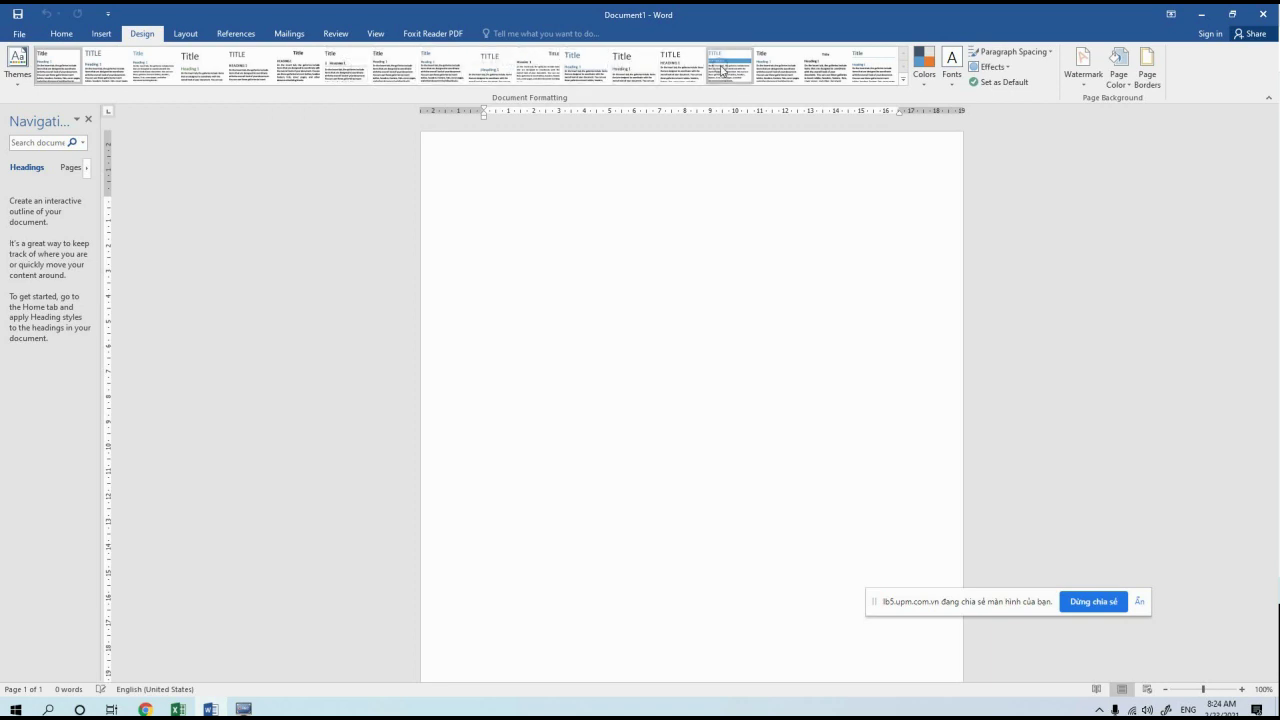
# Step: Open Design Colors and the Customize Colors dialog, then cancel without changing theme colours
pyautogui.click(923, 80)
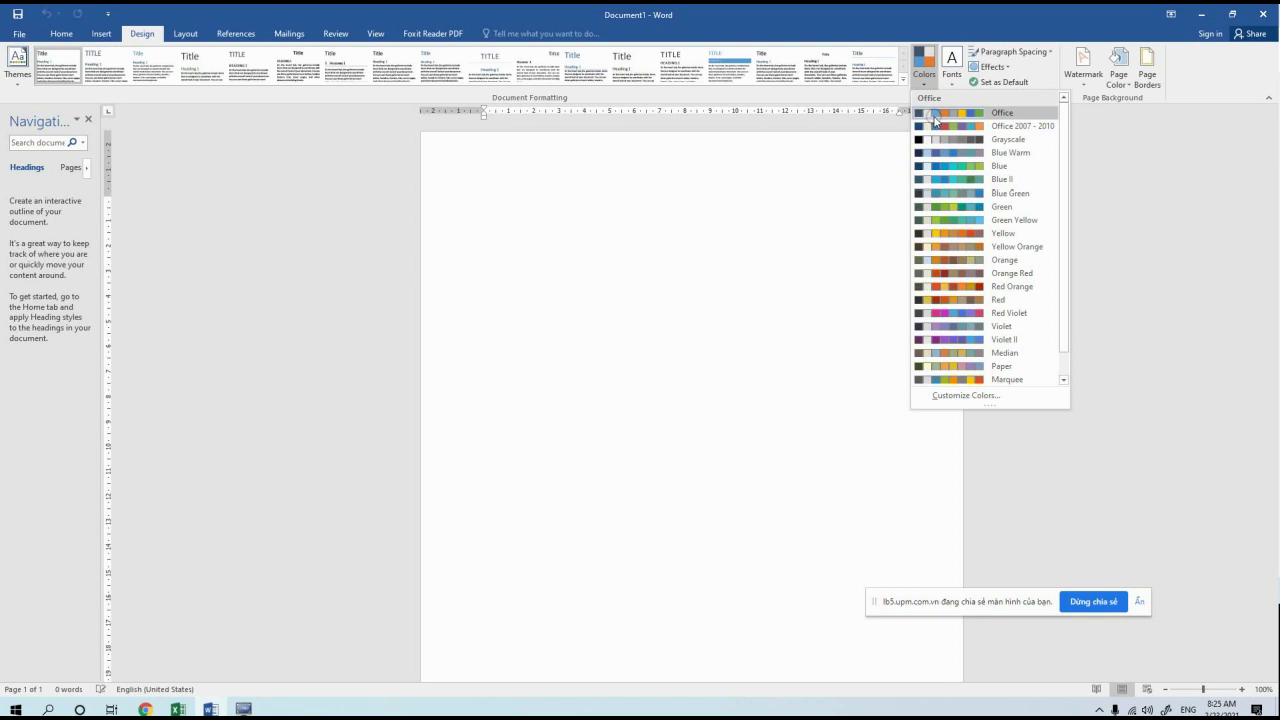
pyautogui.scroll(-1, 930, 325)
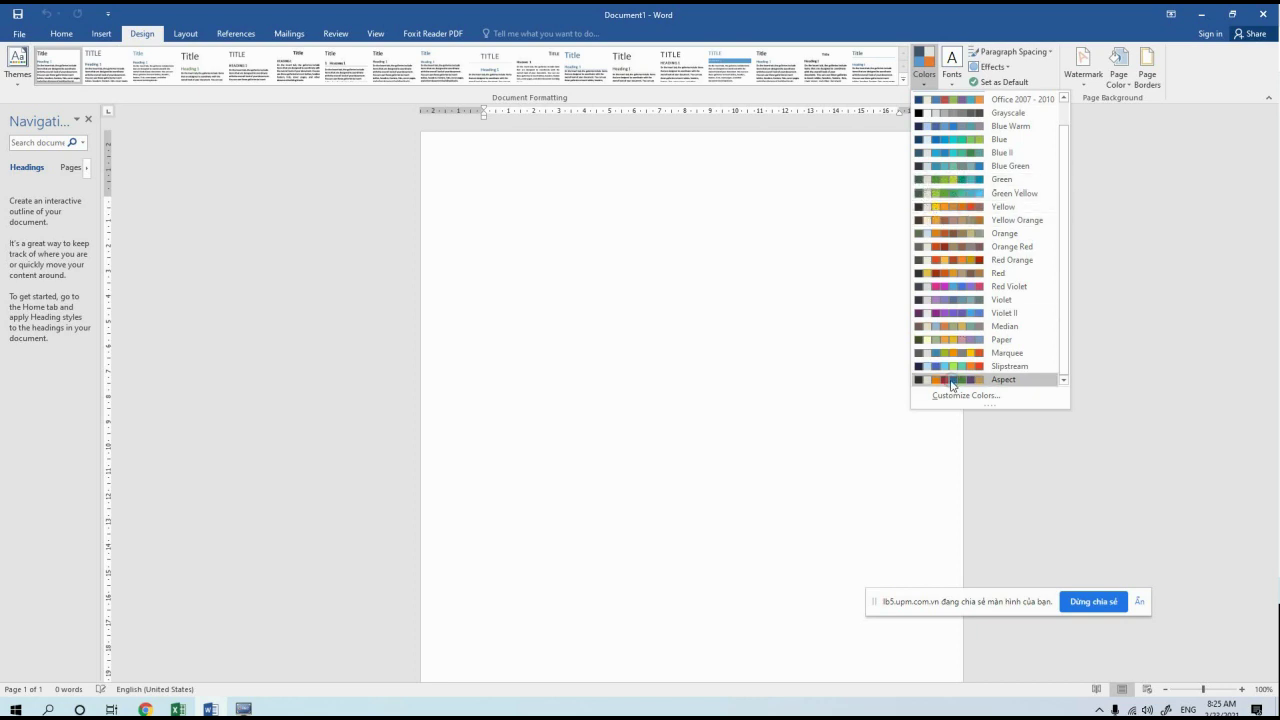
pyautogui.scroll(1, 945, 385)
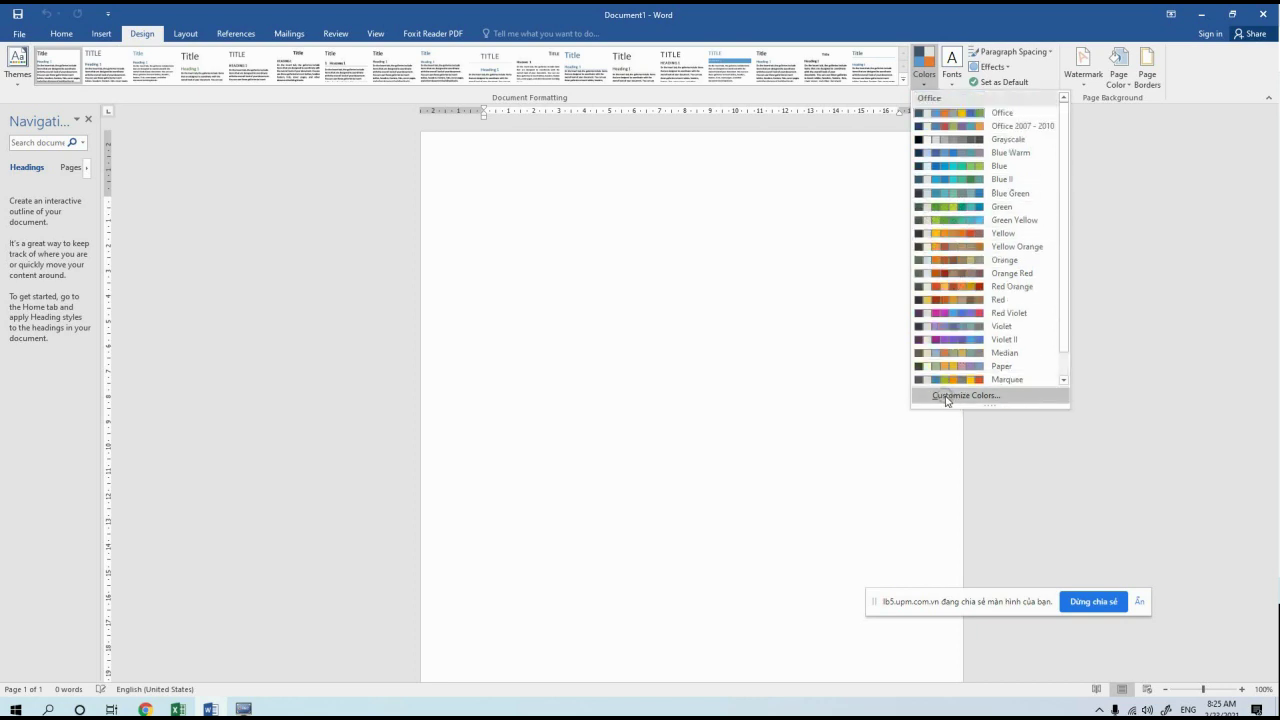
pyautogui.click(950, 396)
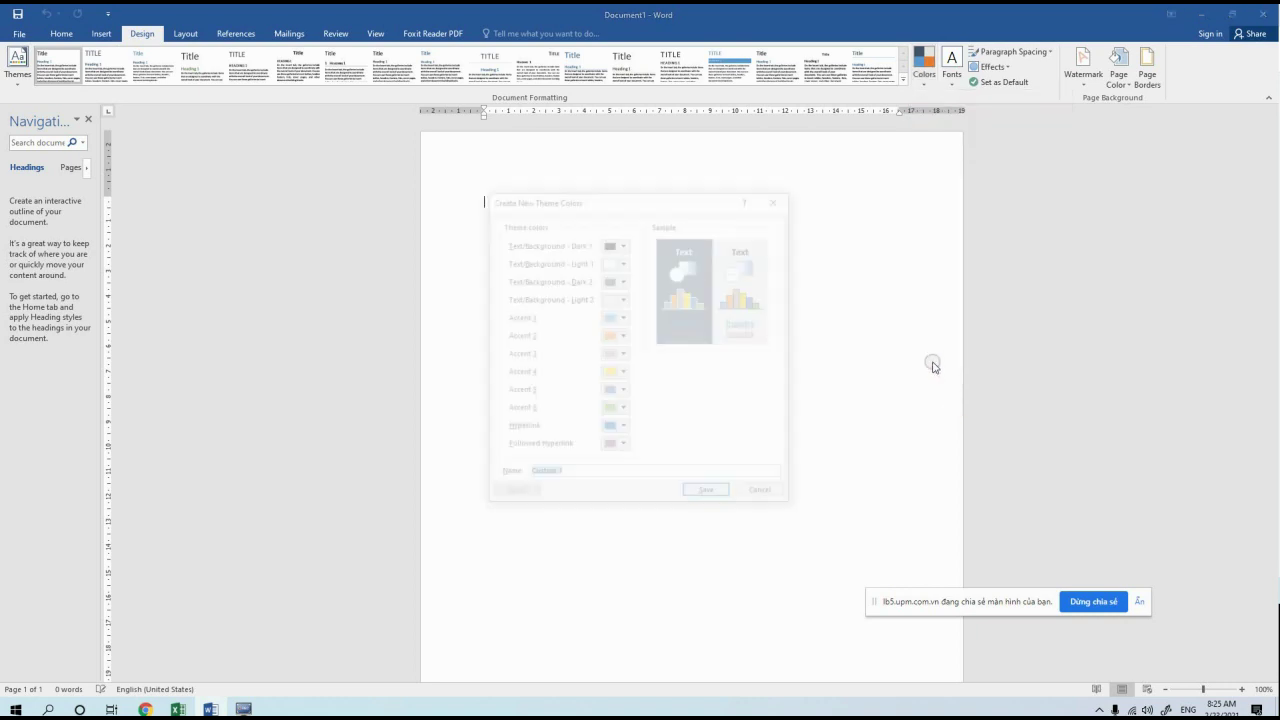
pyautogui.click(764, 497)
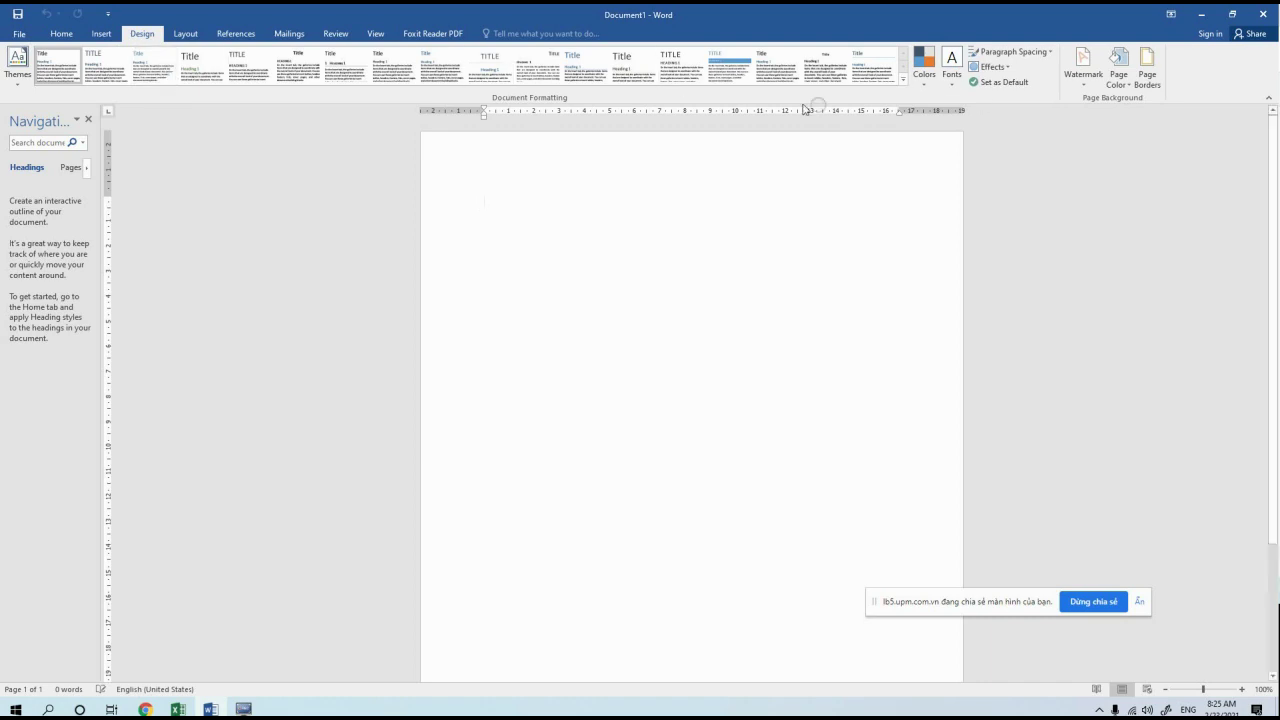
pyautogui.click(185, 33)
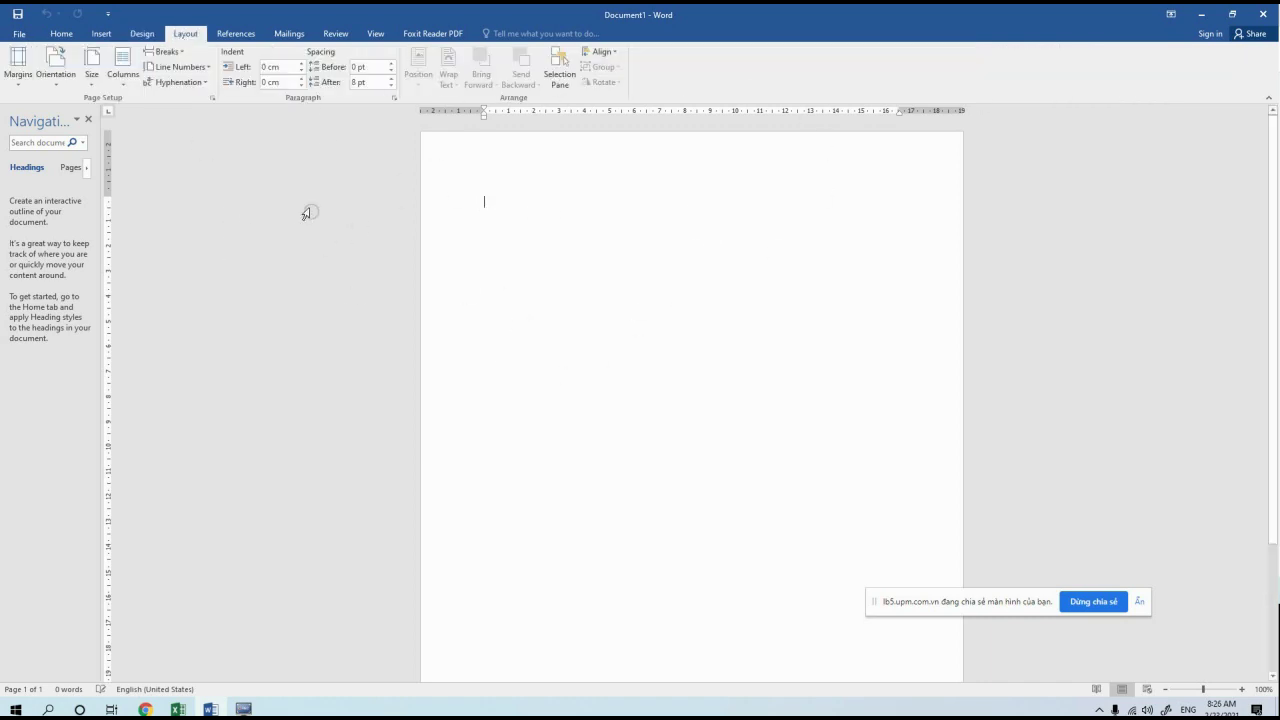
# Step: Look through the References, Mailings, Review and View tabs, then switch to Read Mode
pyautogui.click(236, 33)
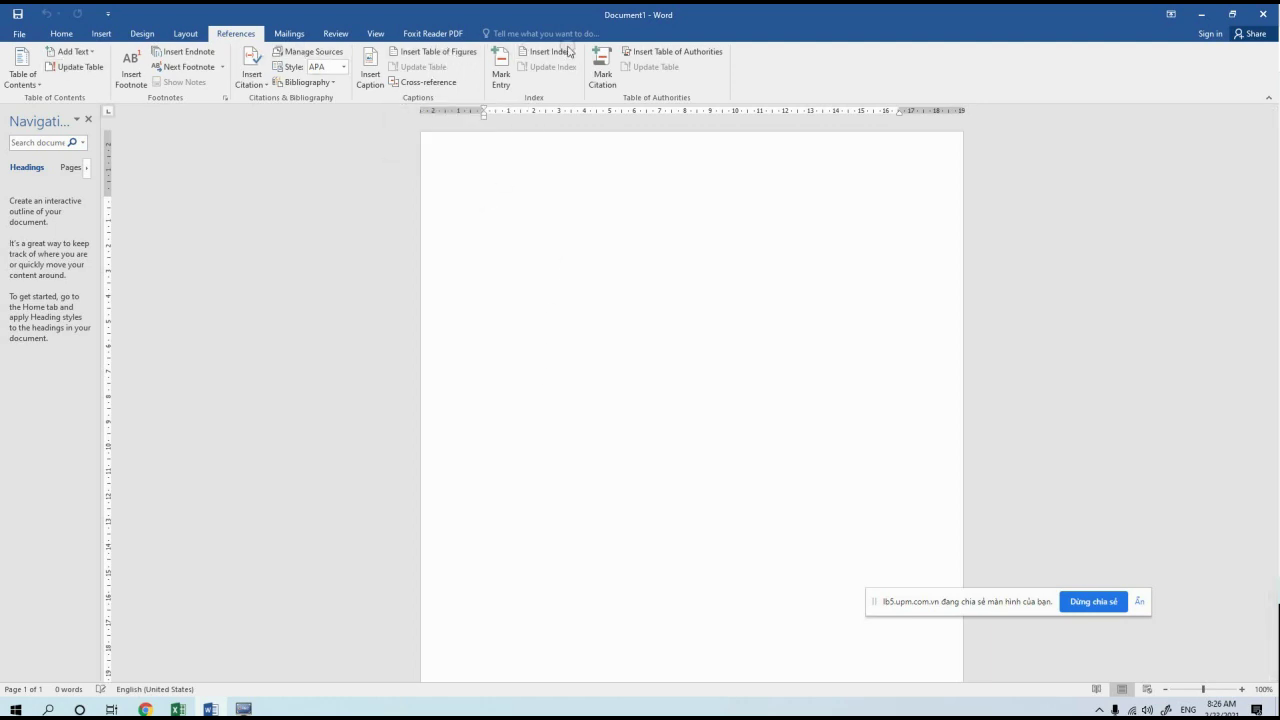
pyautogui.click(289, 35)
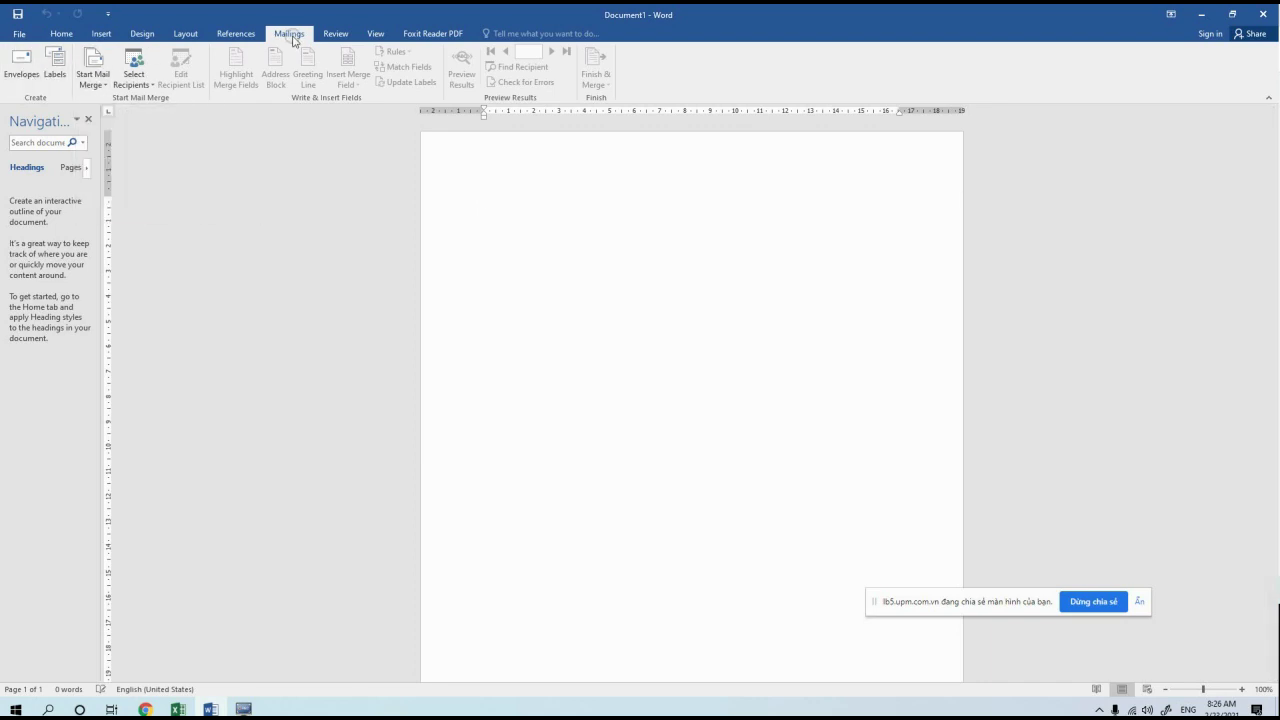
pyautogui.click(338, 35)
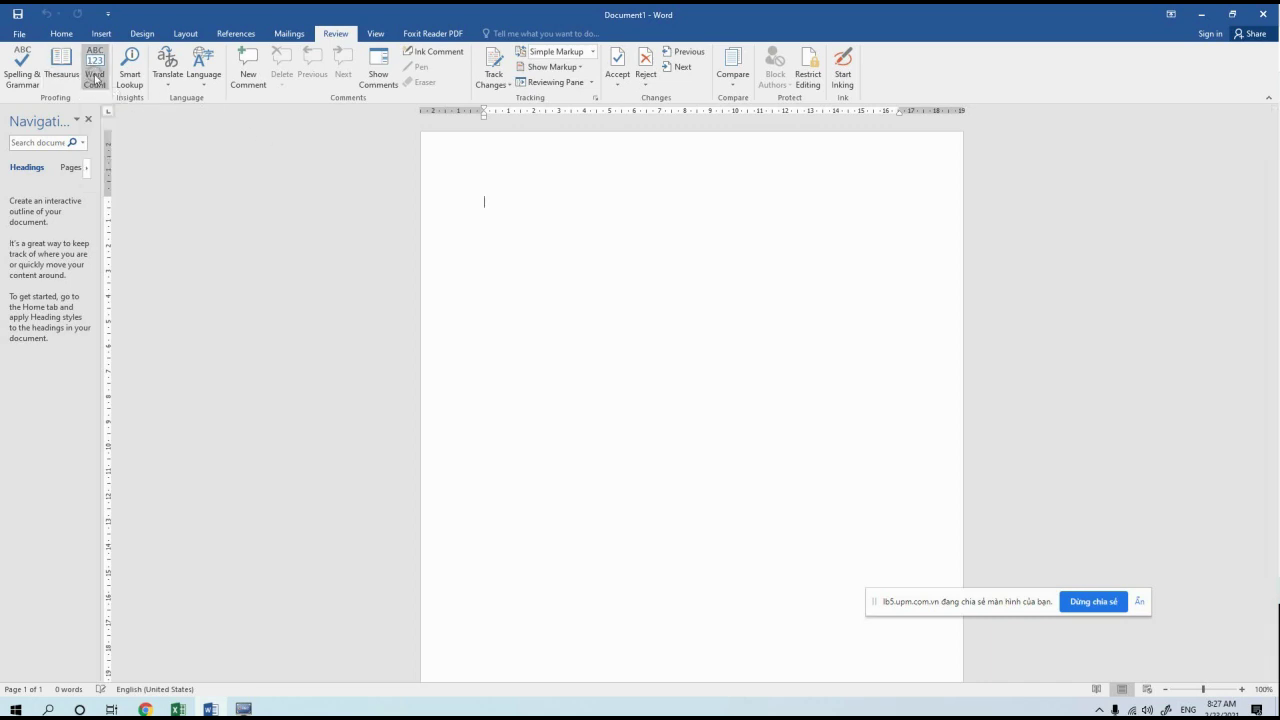
pyautogui.click(375, 33)
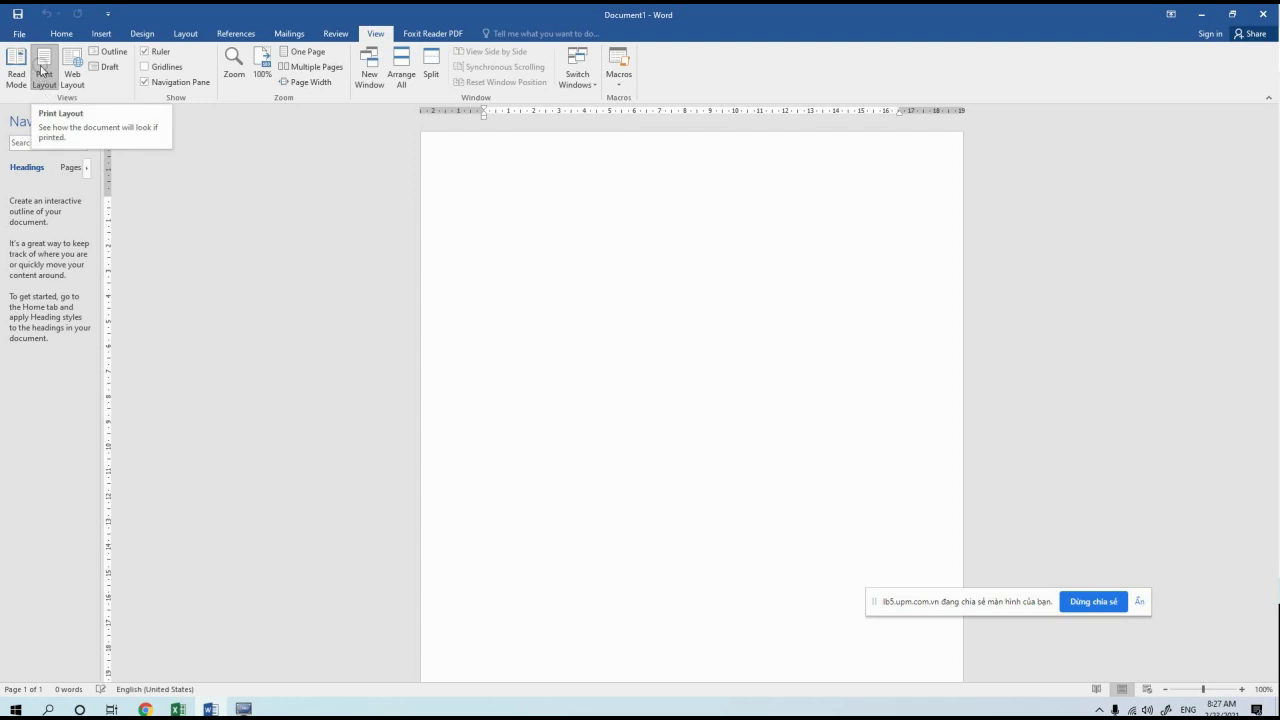
pyautogui.click(14, 74)
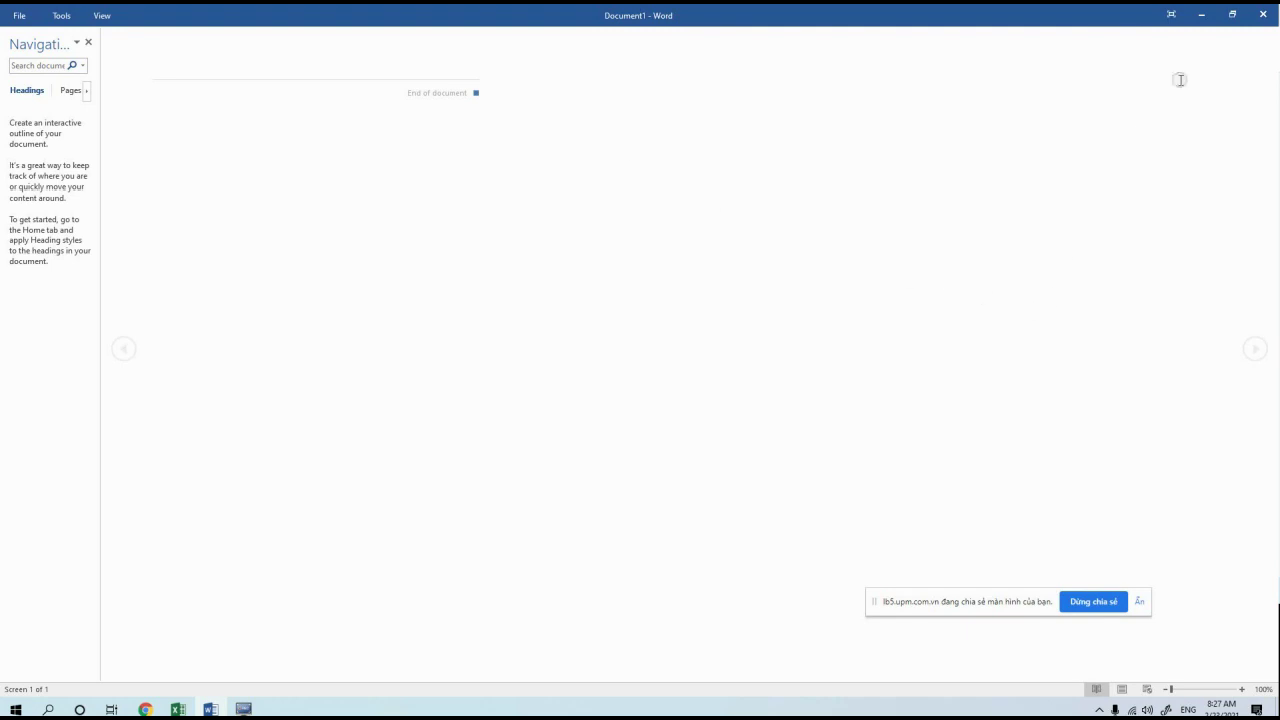
# Step: Close Word, relaunch it from the desktop and start a new blank document
pyautogui.click(1263, 14)
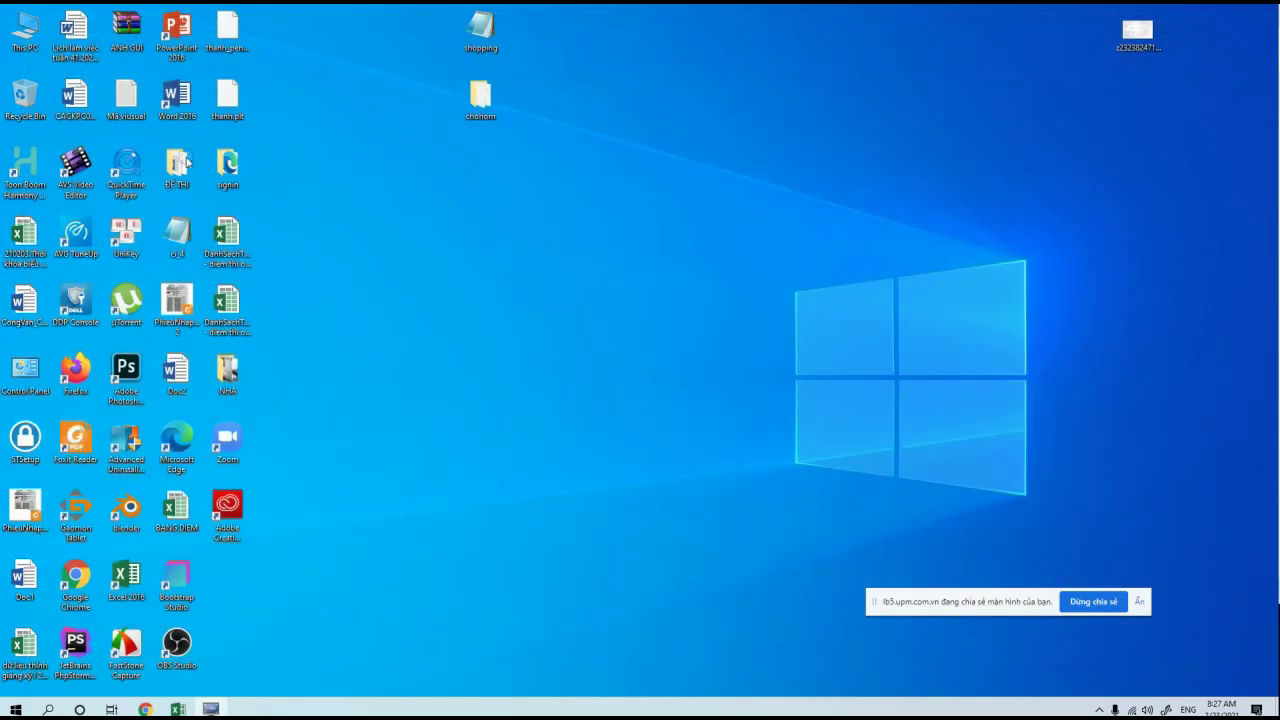
pyautogui.doubleClick(176, 97)
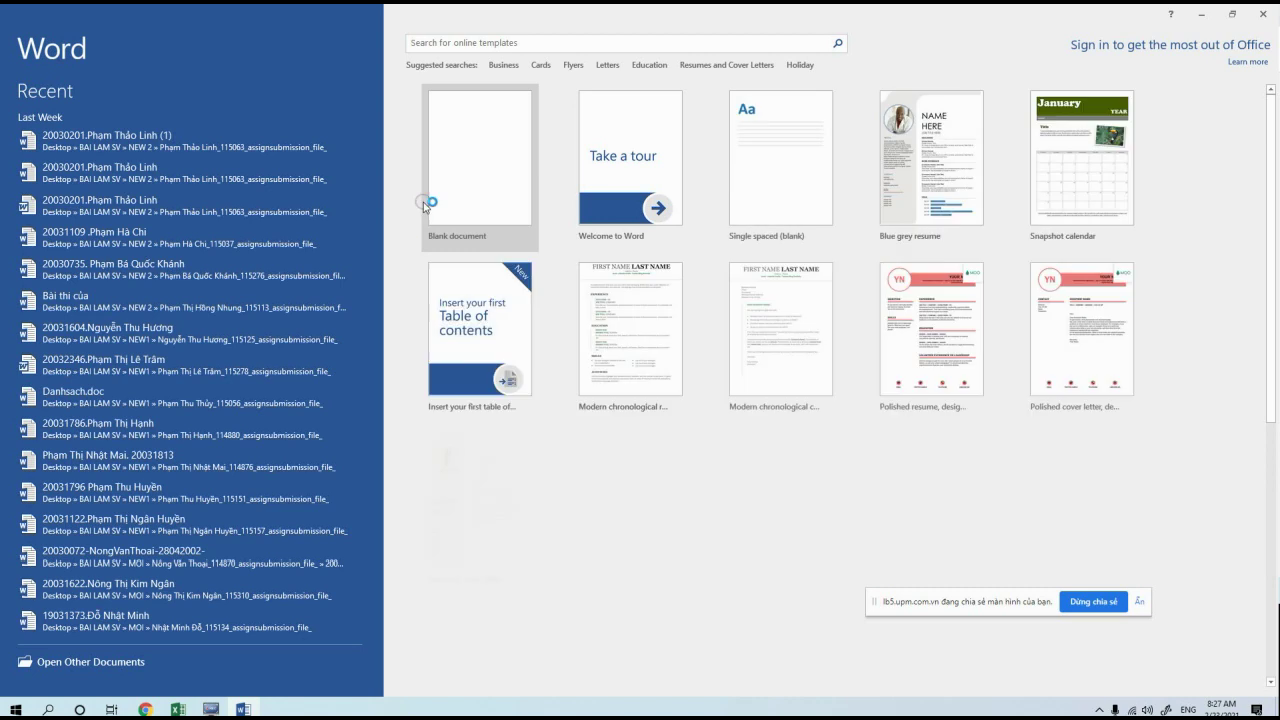
pyautogui.click(469, 168)
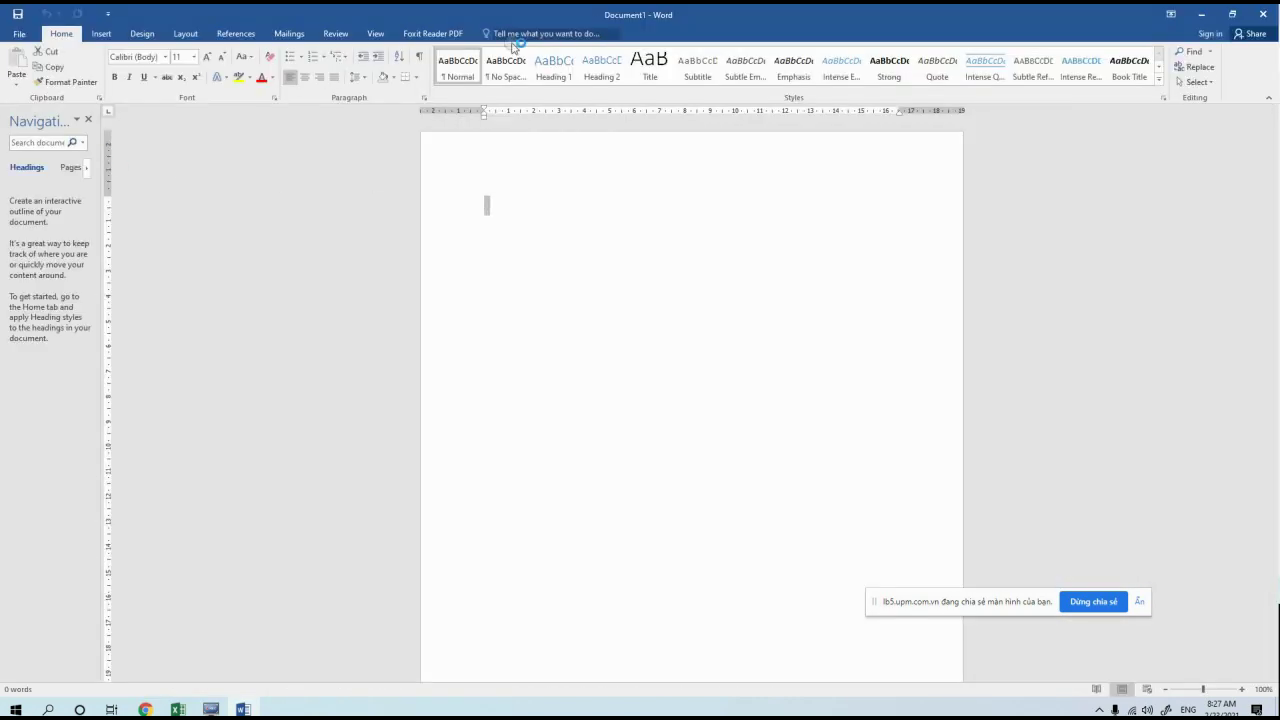
pyautogui.click(373, 34)
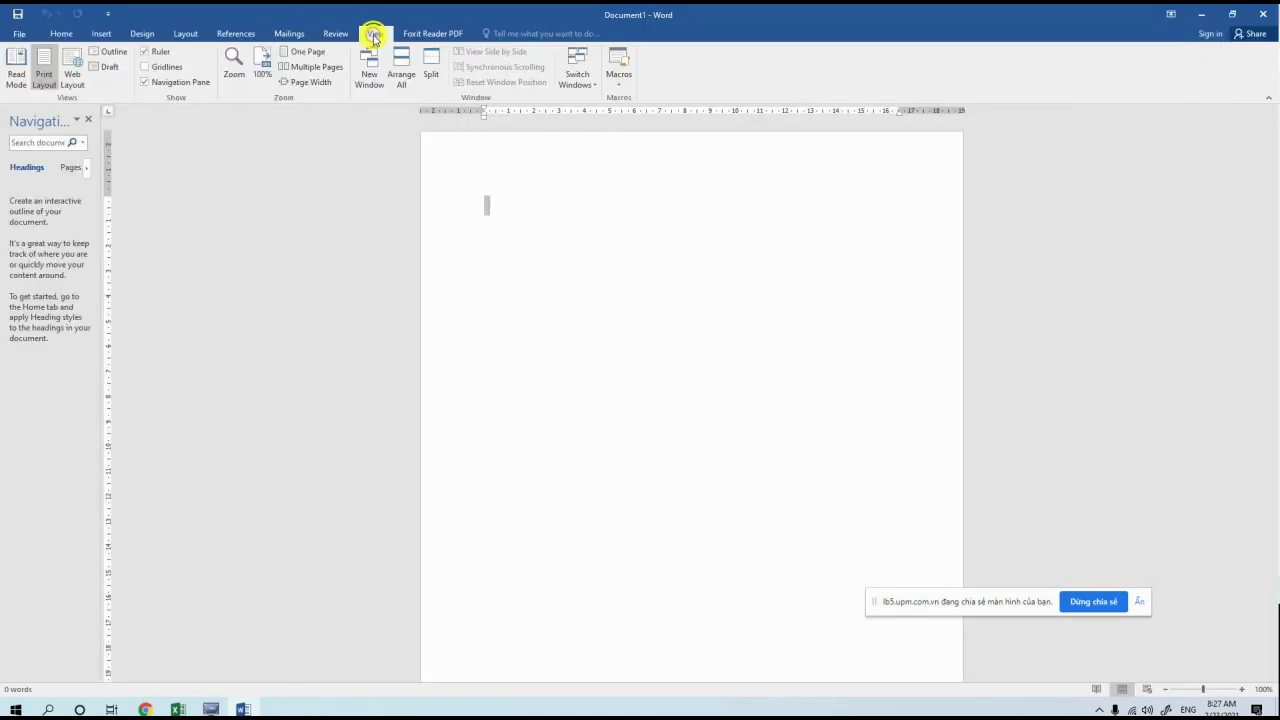
pyautogui.click(44, 67)
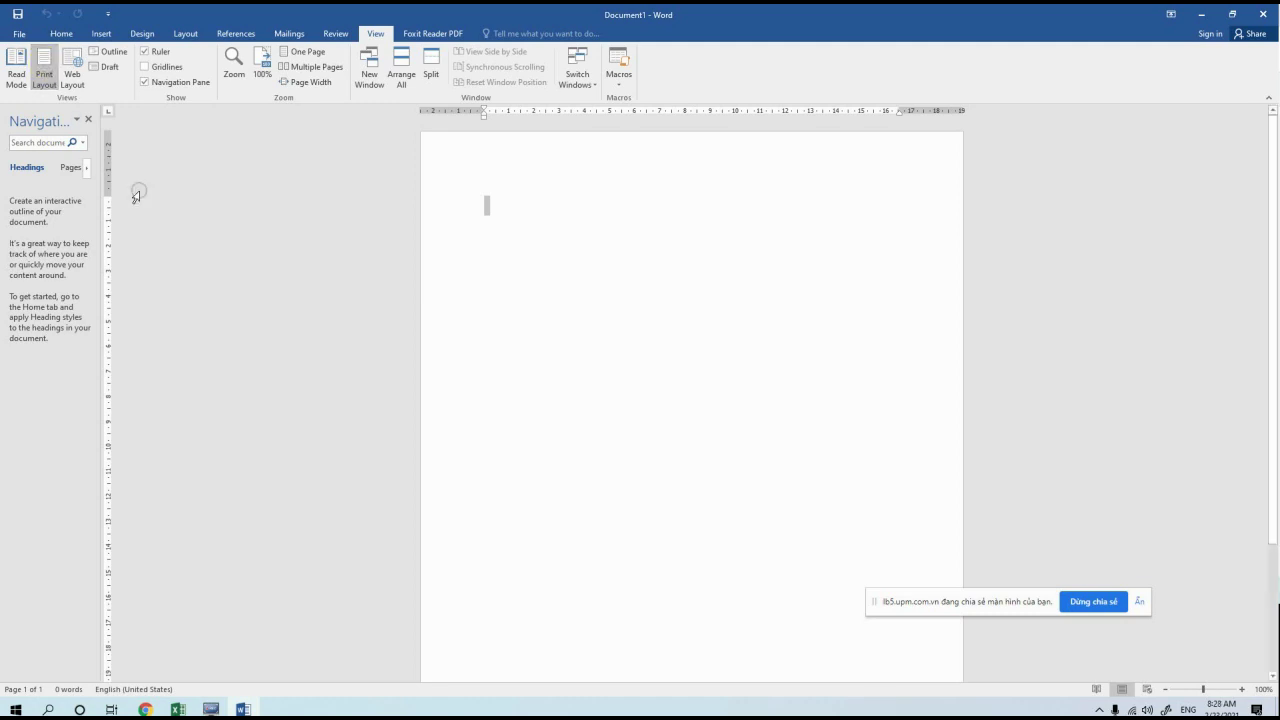
pyautogui.click(109, 51)
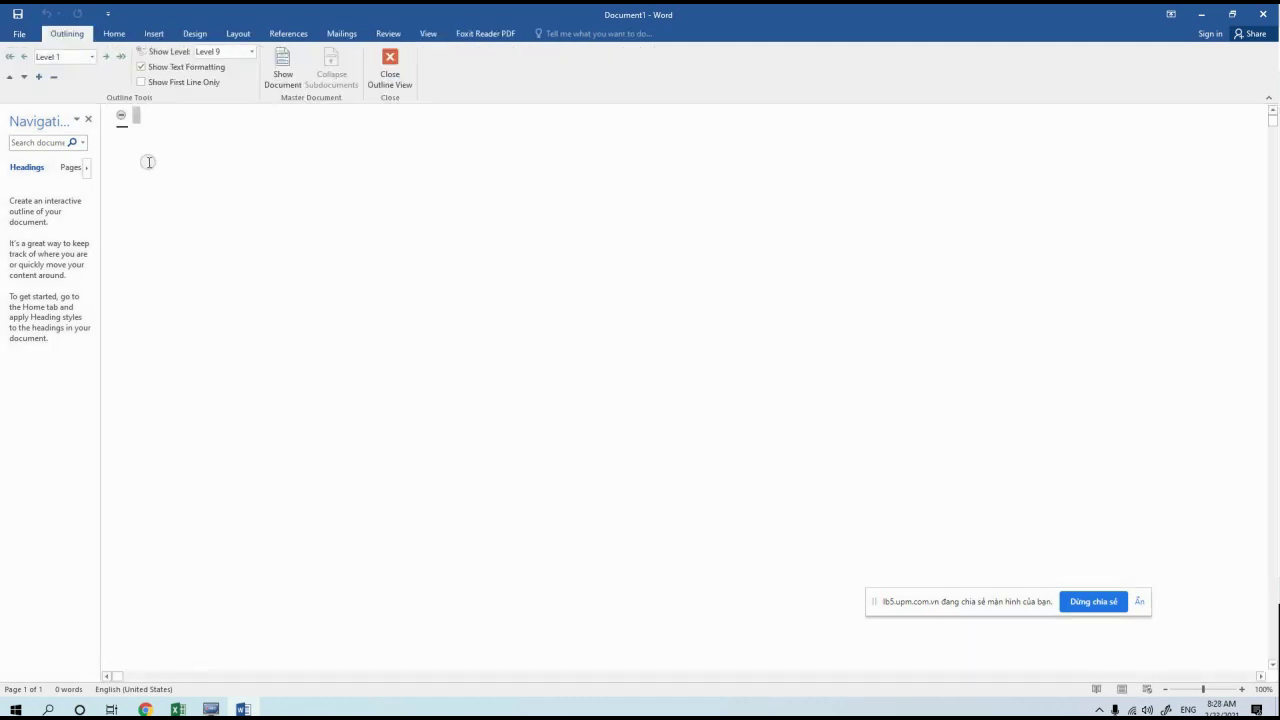
pyautogui.click(10, 58)
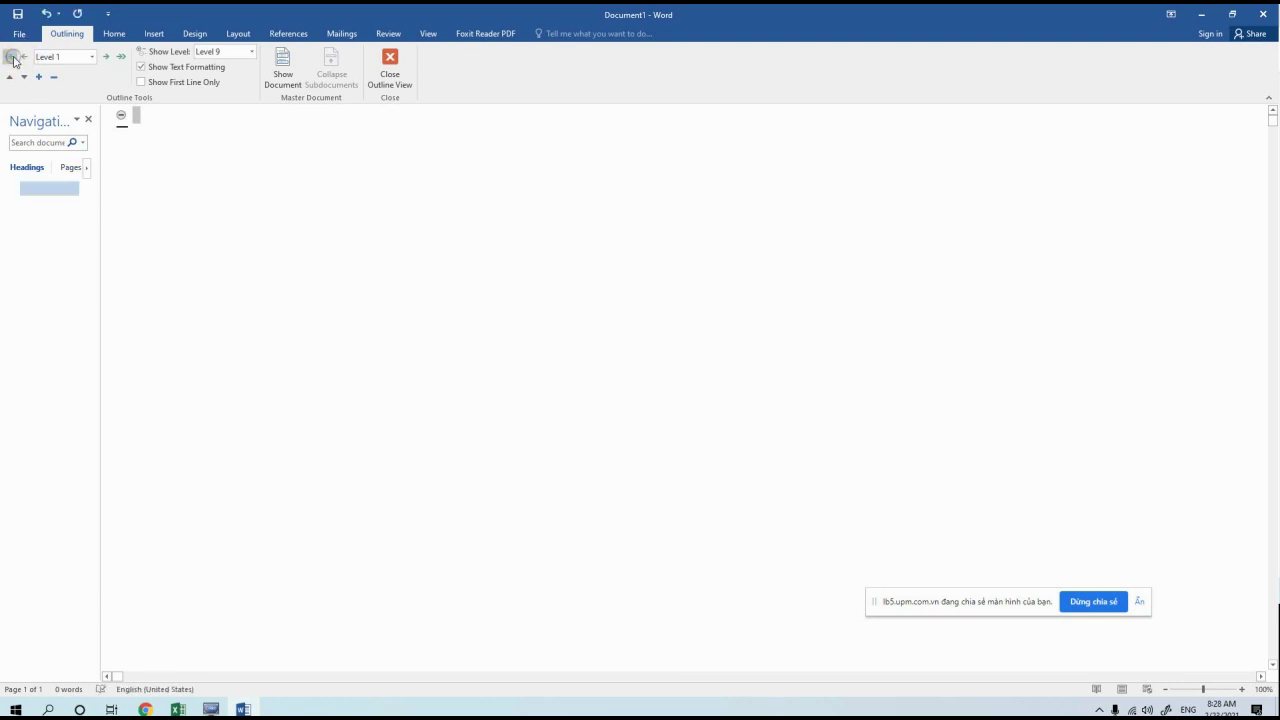
pyautogui.click(388, 63)
pyautogui.click(378, 35)
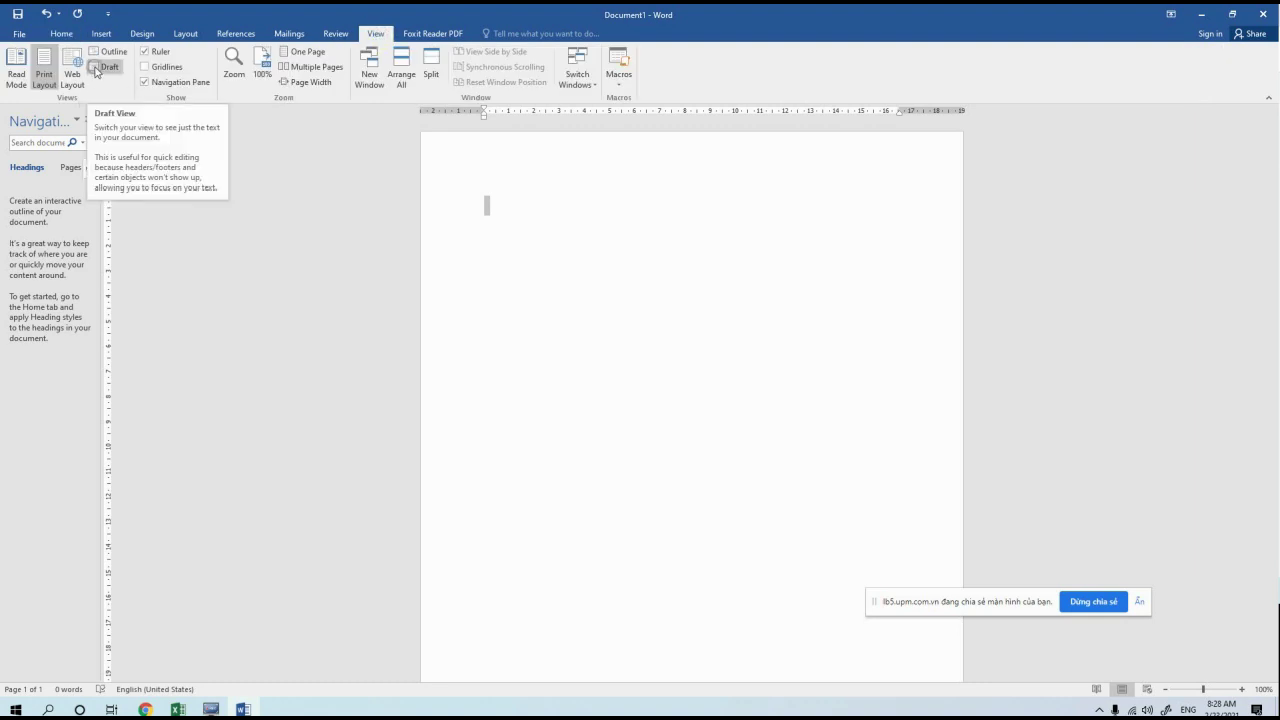
pyautogui.click(96, 70)
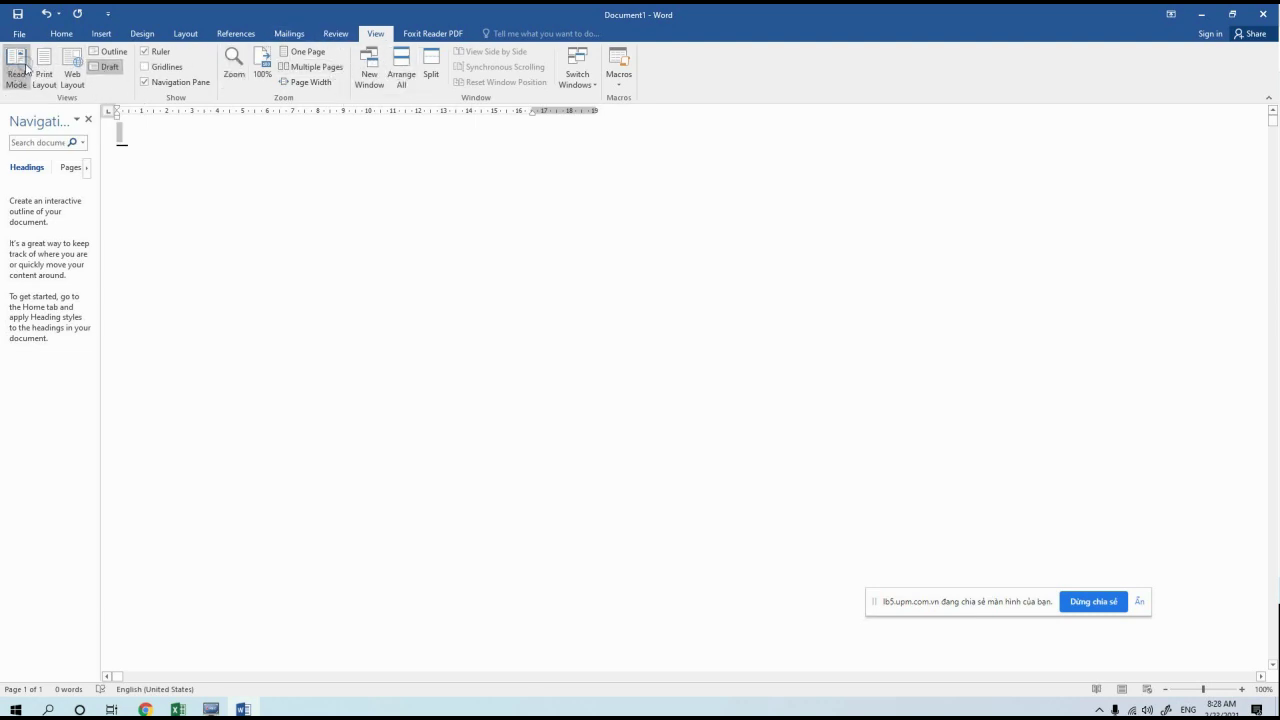
pyautogui.click(336, 34)
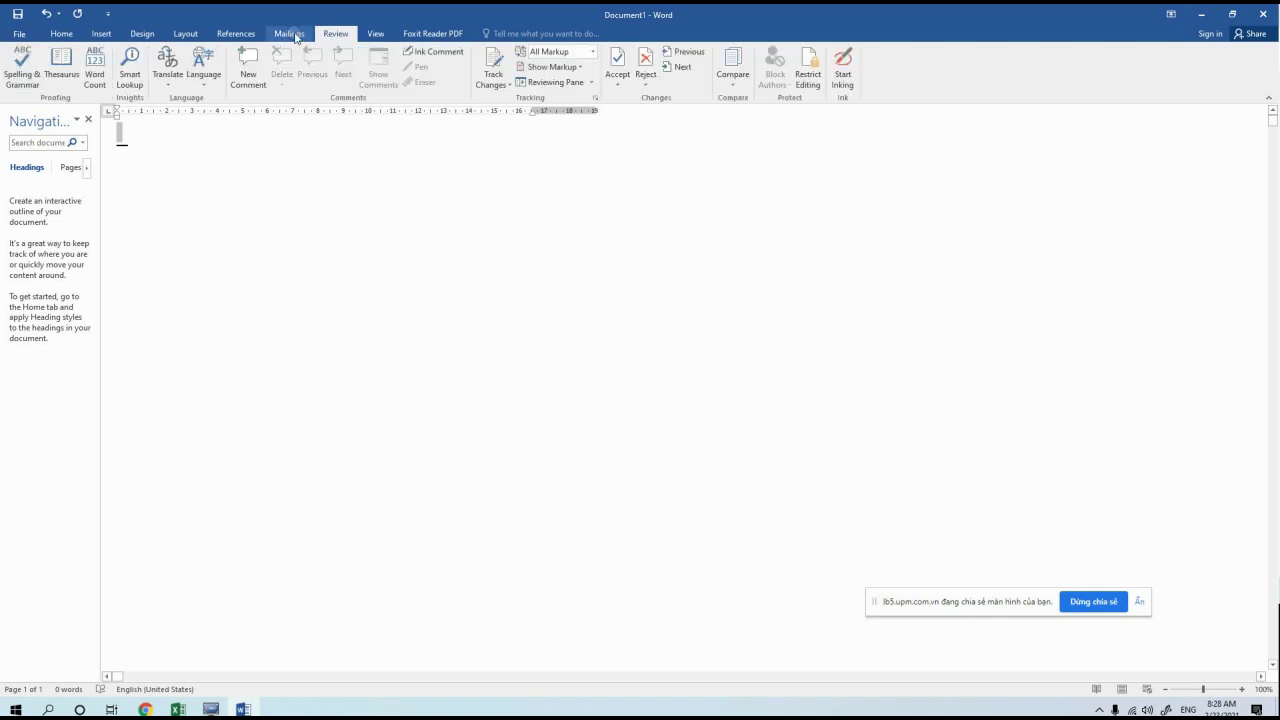
pyautogui.click(296, 37)
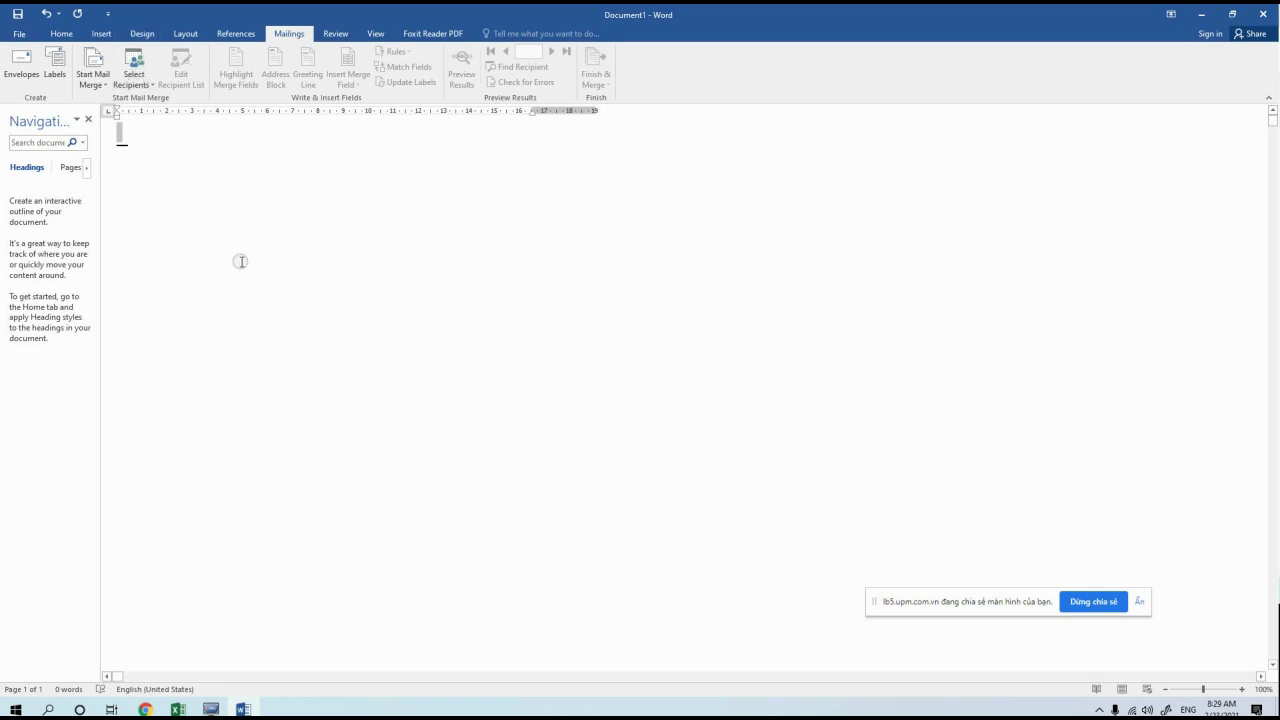
pyautogui.click(102, 36)
pyautogui.click(59, 36)
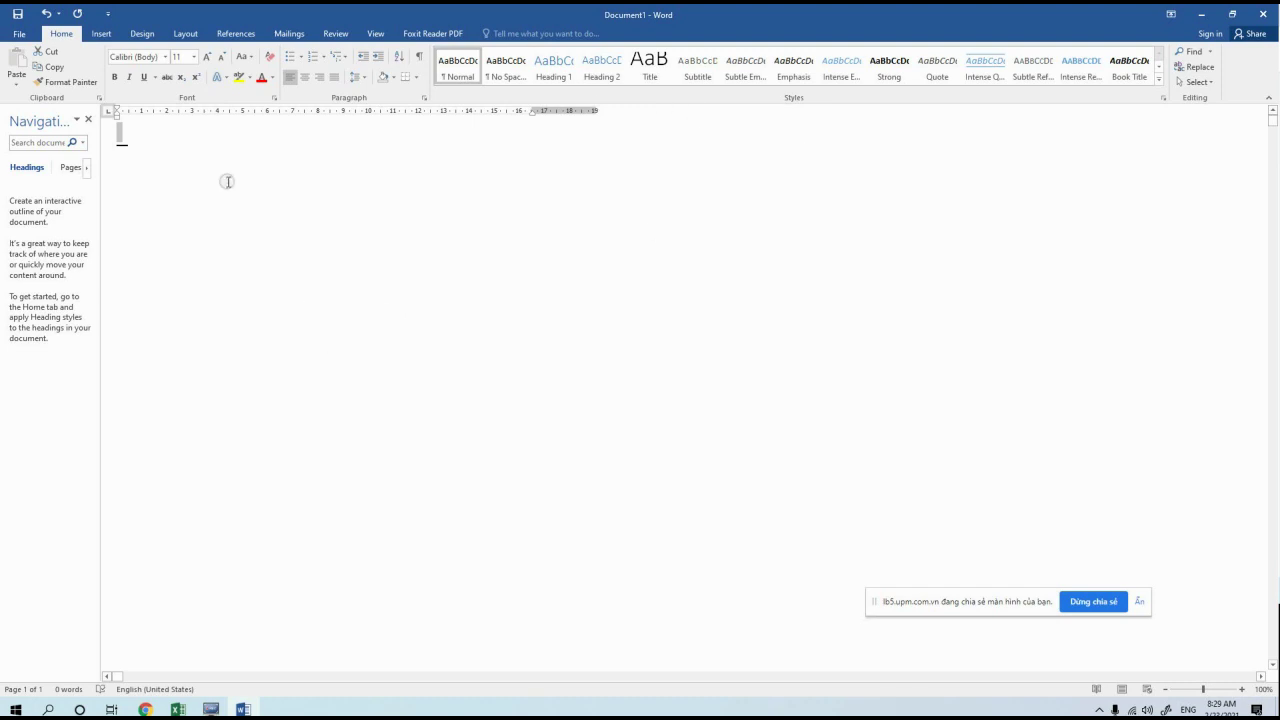
pyautogui.click(373, 34)
pyautogui.click(43, 71)
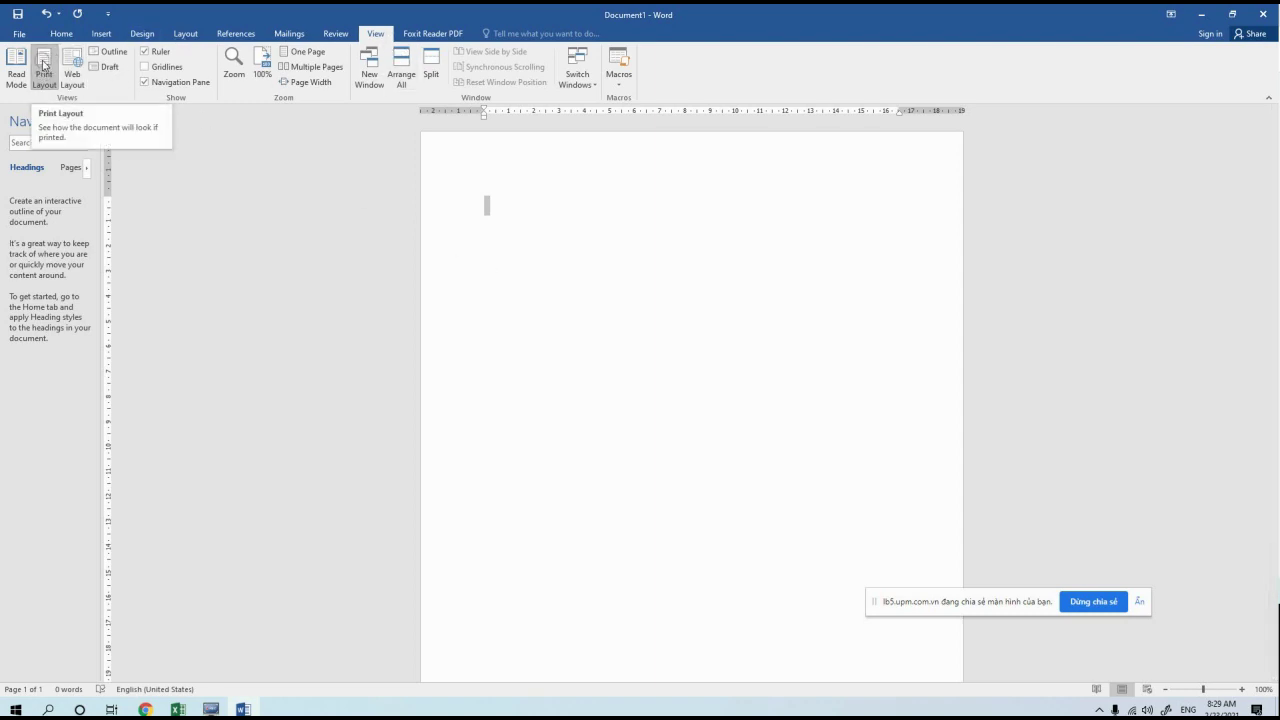
# Step: Try Auto-hide Ribbon and Show Tabs, then return to Show Tabs and Commands
pyautogui.click(1171, 15)
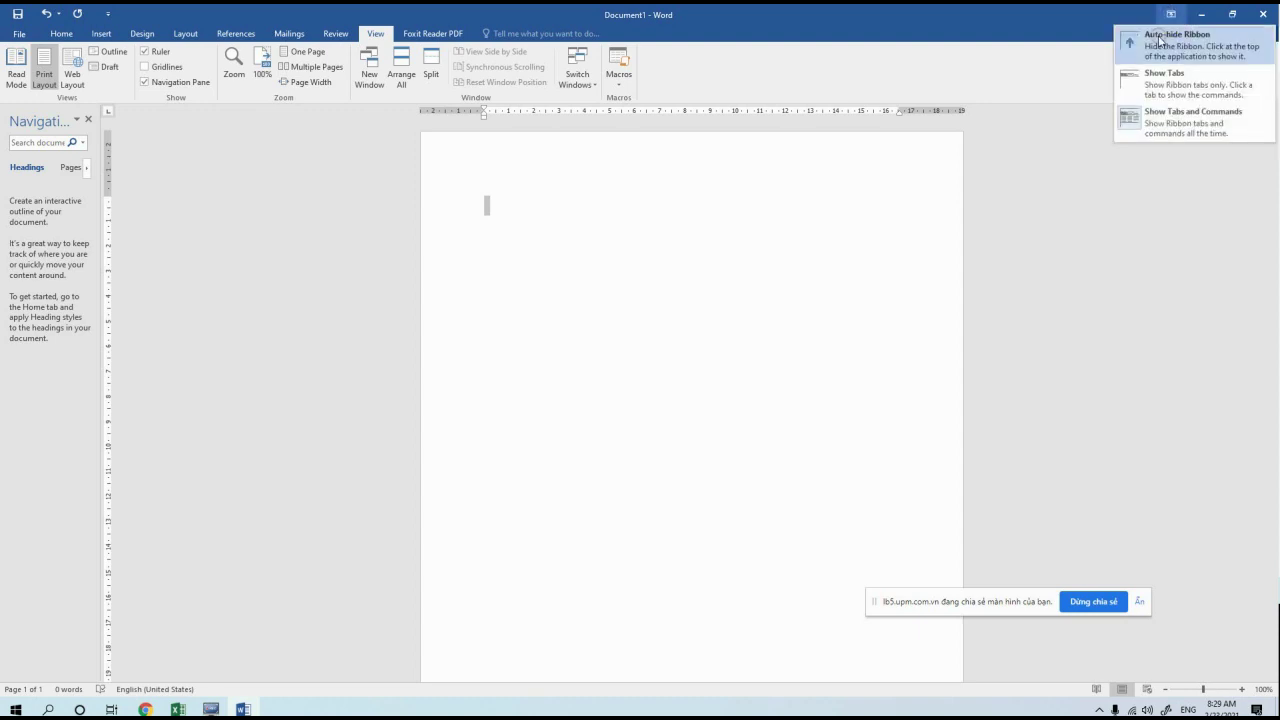
pyautogui.click(1160, 44)
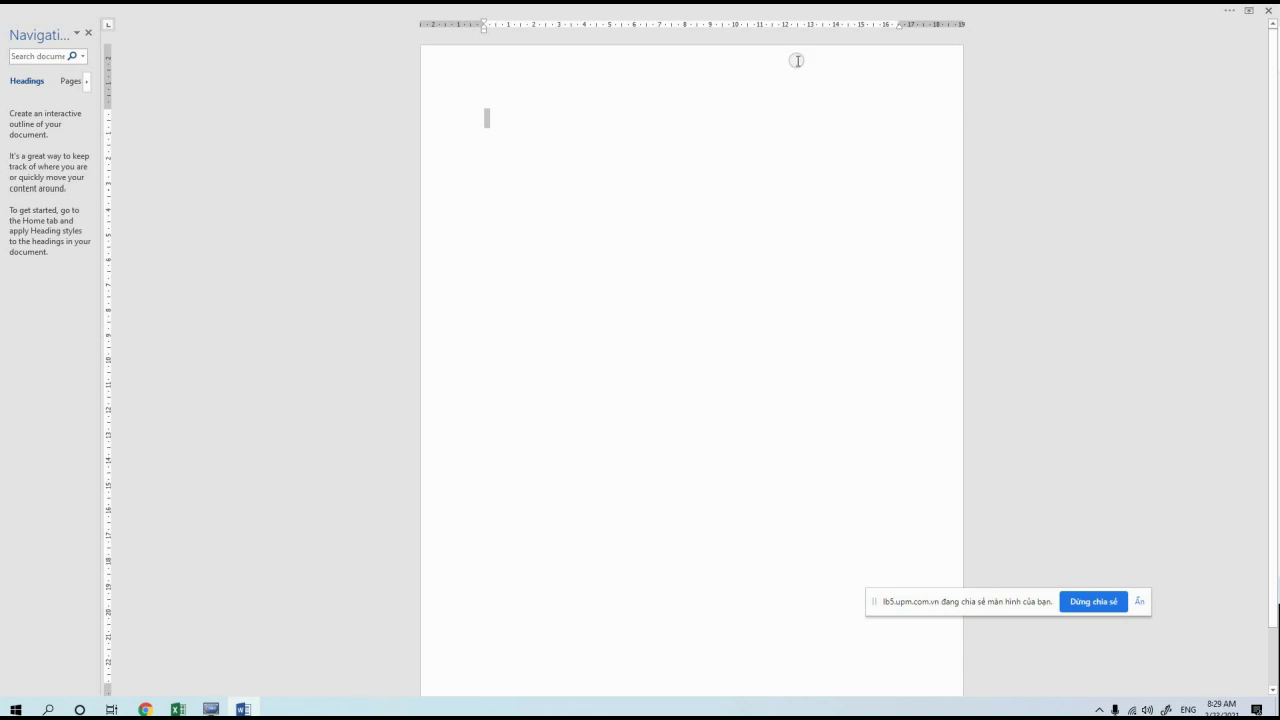
pyautogui.click(1248, 12)
pyautogui.click(1160, 75)
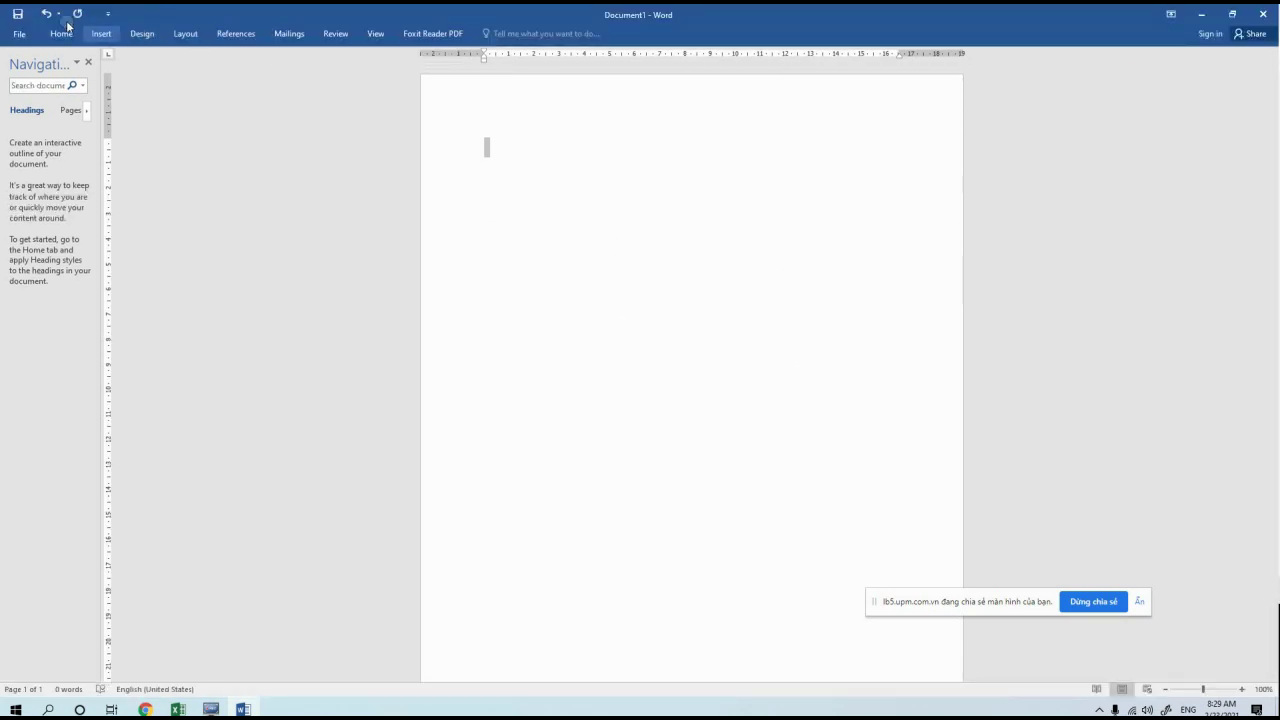
pyautogui.click(101, 34)
pyautogui.click(142, 34)
pyautogui.click(185, 34)
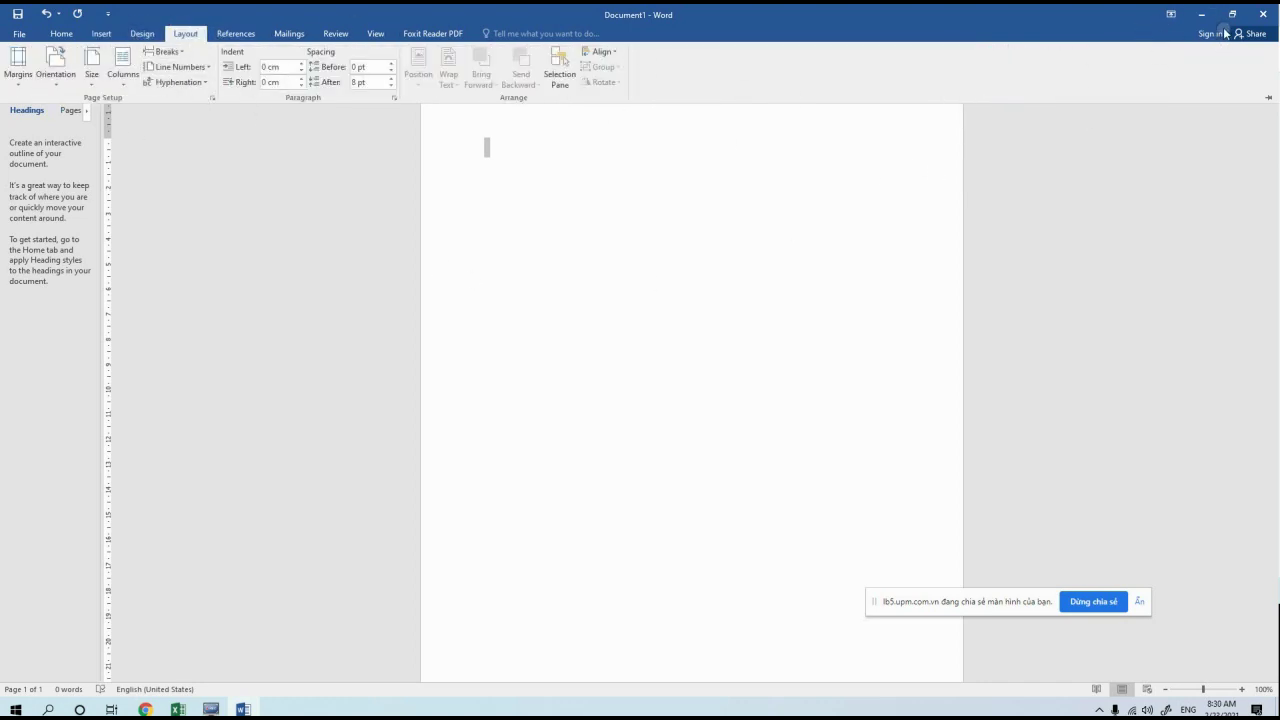
pyautogui.click(1168, 16)
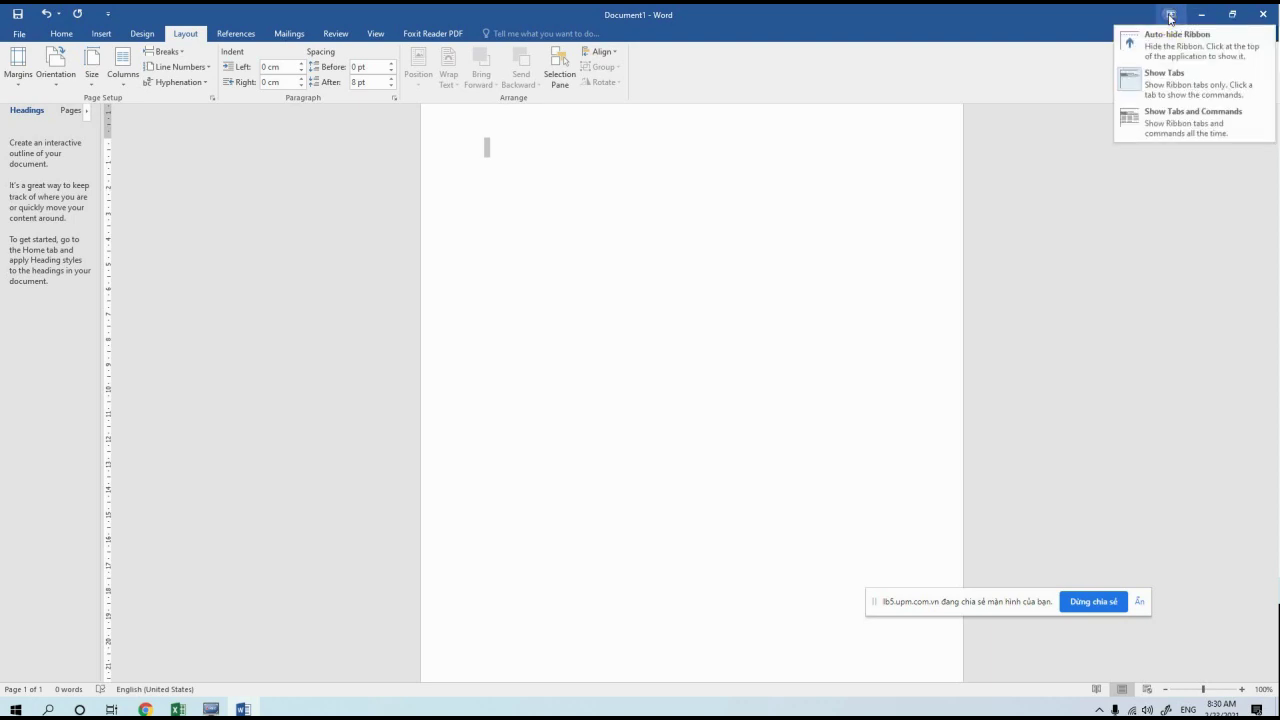
pyautogui.click(1133, 120)
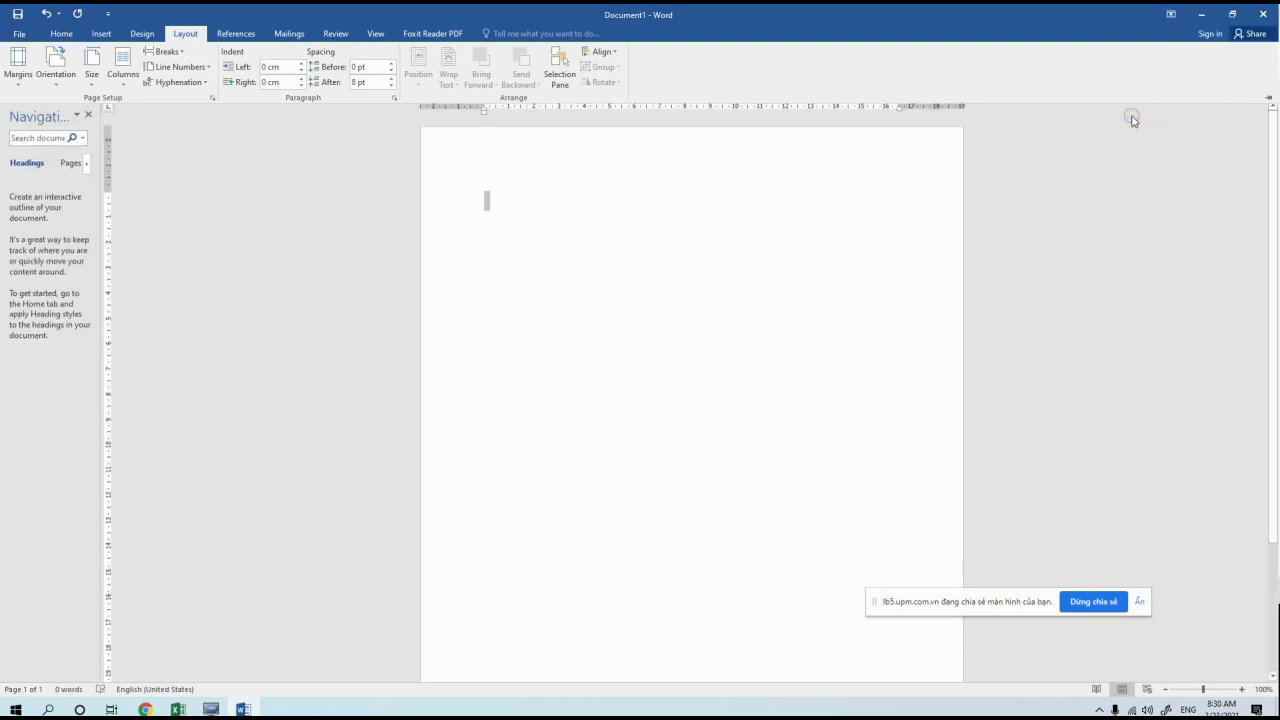
pyautogui.click(101, 33)
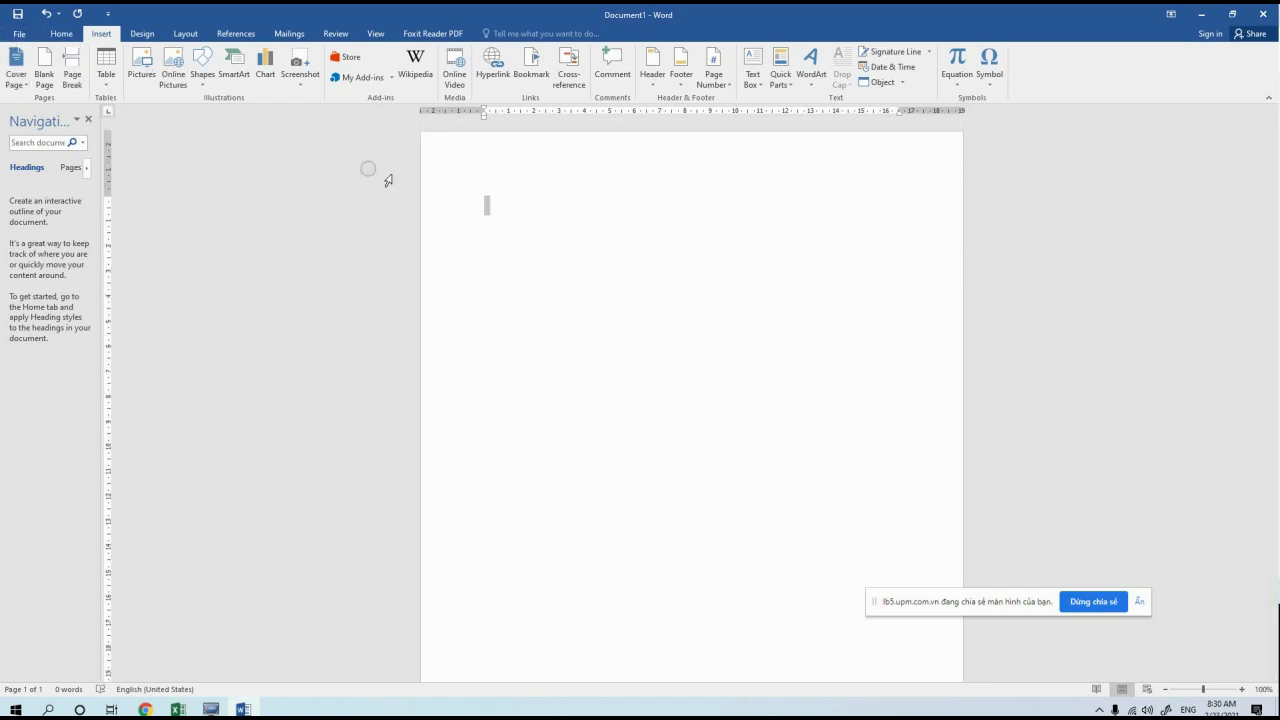
# Step: Collapse the ribbon to Show Tabs, then switch to Auto-hide Ribbon
pyautogui.click(1172, 19)
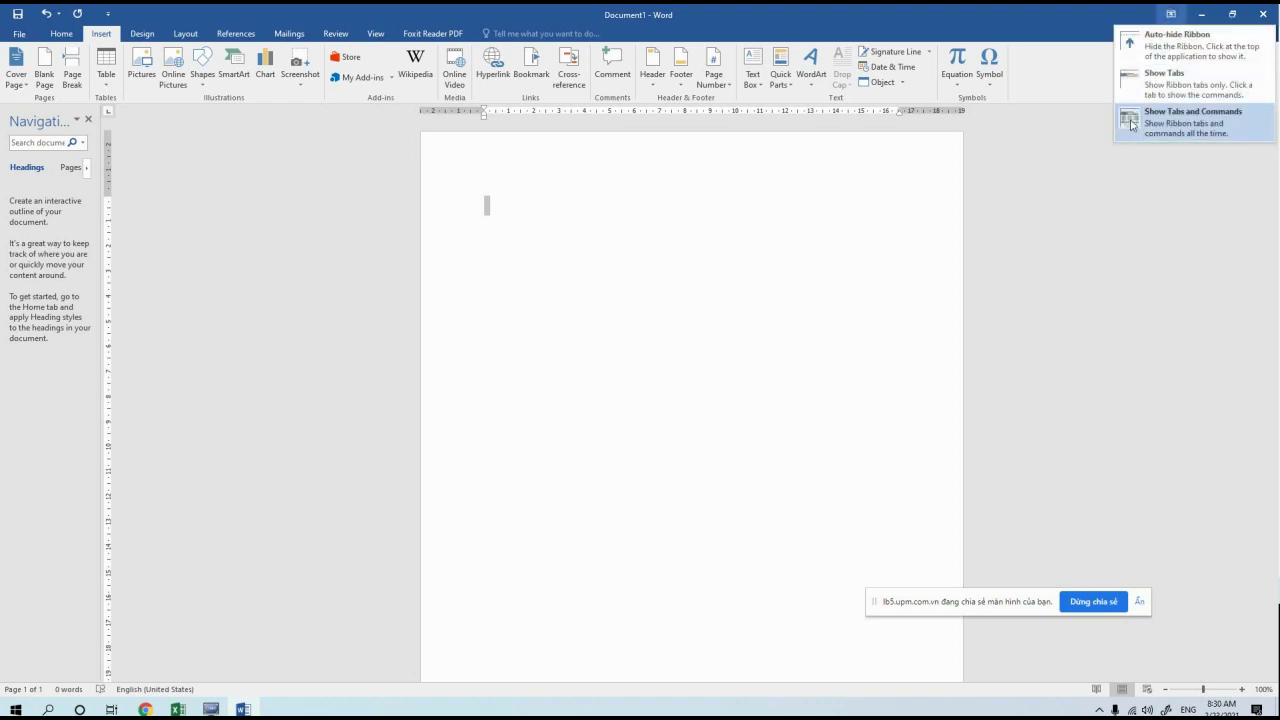
pyautogui.click(1132, 124)
pyautogui.click(1172, 14)
pyautogui.click(1140, 82)
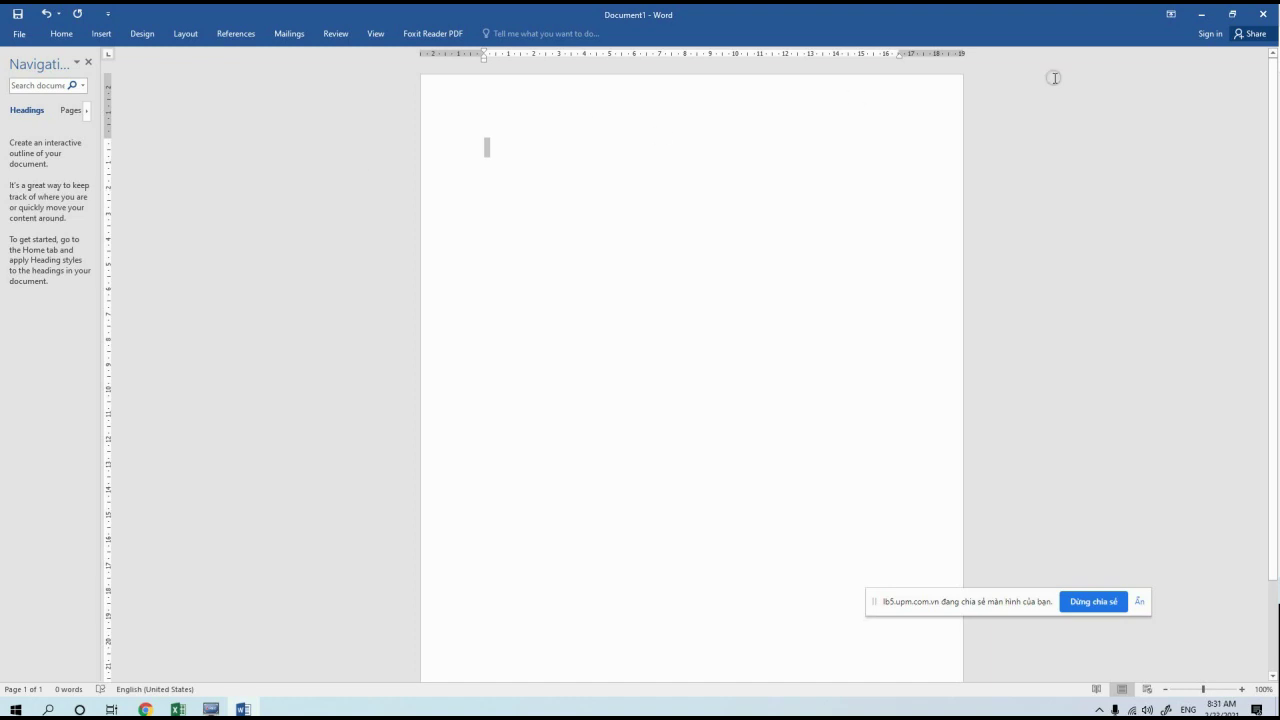
pyautogui.click(1171, 17)
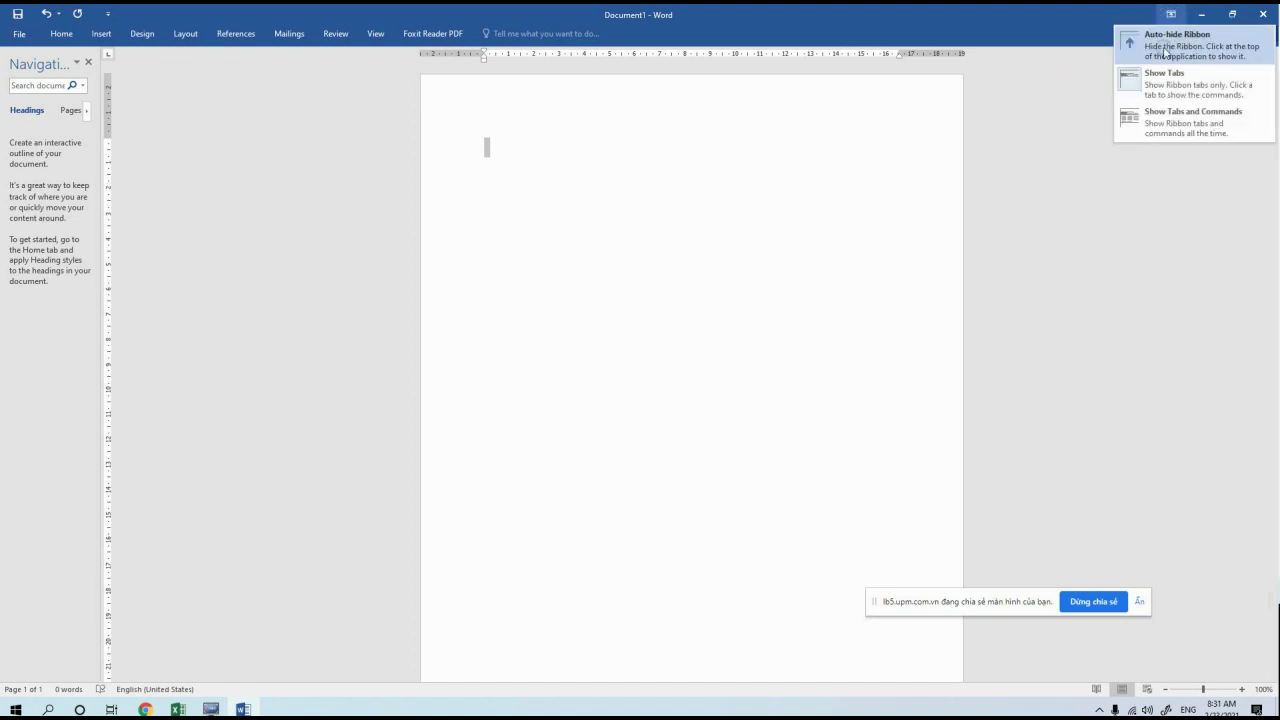
pyautogui.click(1165, 50)
pyautogui.click(1249, 10)
# Step: Restore Show Tabs and Commands, click into the empty first line, then switch to Firefox
pyautogui.click(1140, 112)
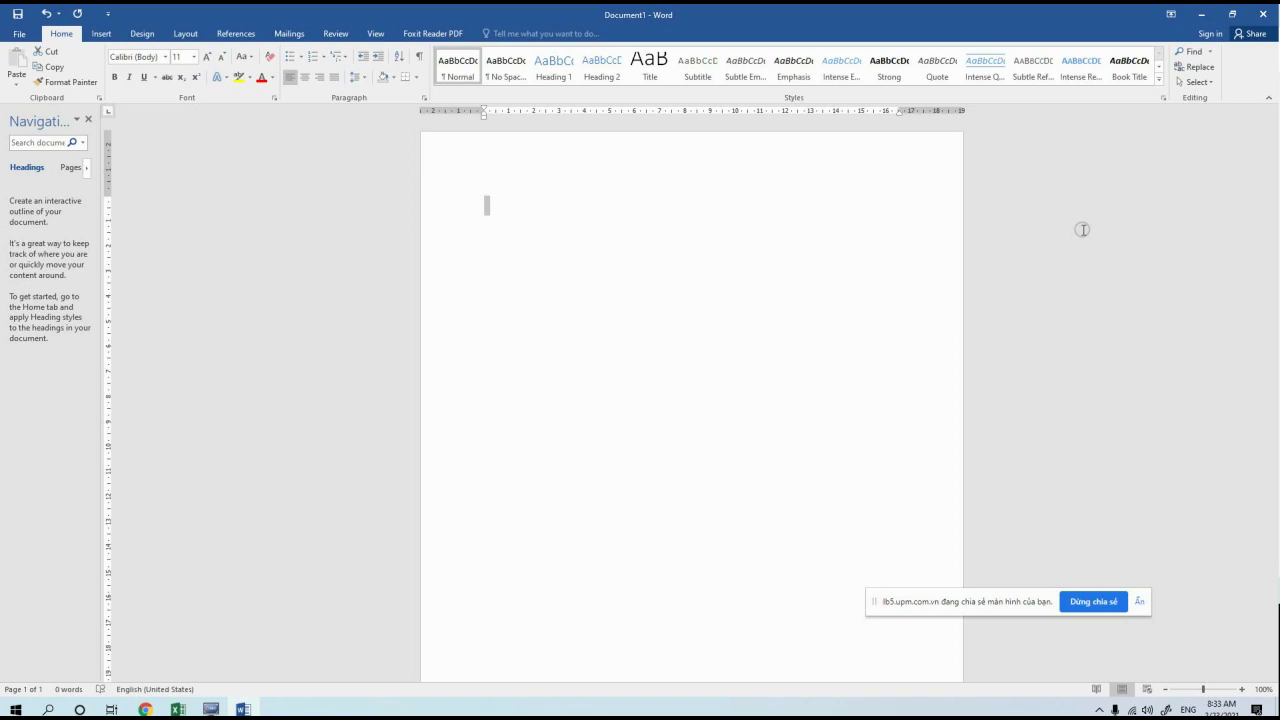
pyautogui.click(560, 322)
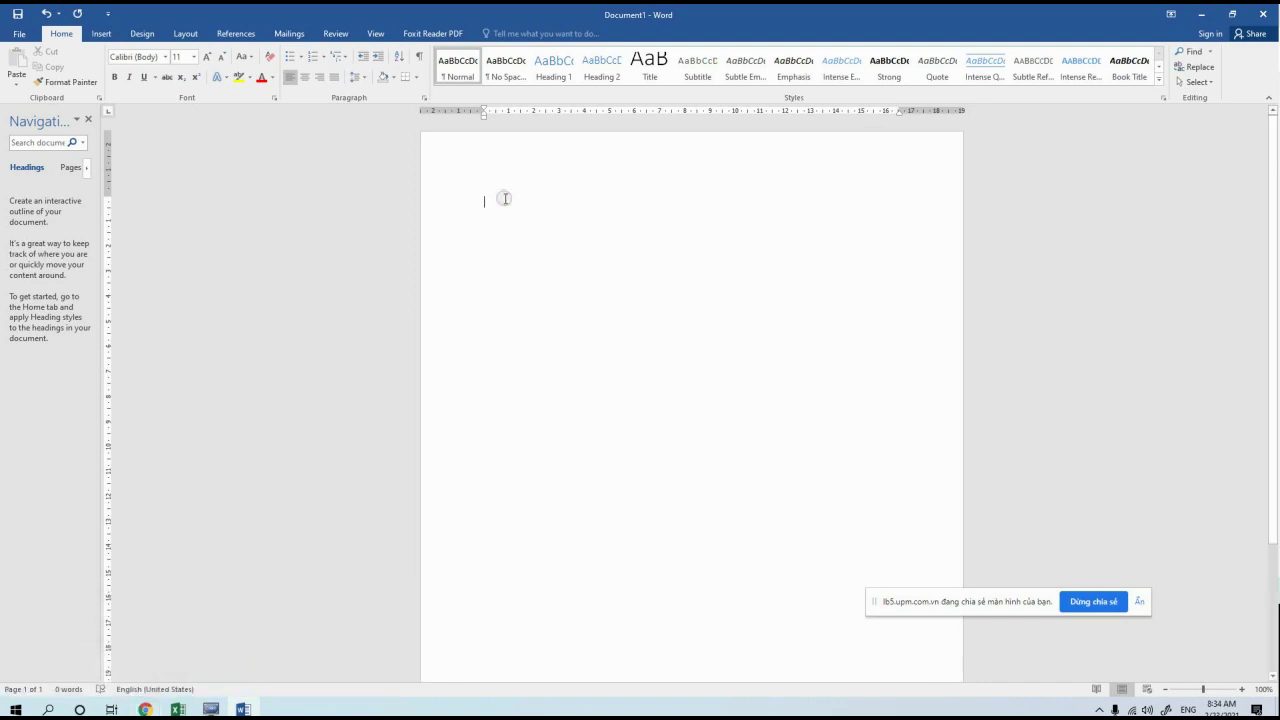
pyautogui.click(491, 207)
pyautogui.moveTo(483, 200); pyautogui.dragTo(492, 220)
pyautogui.click(578, 308)
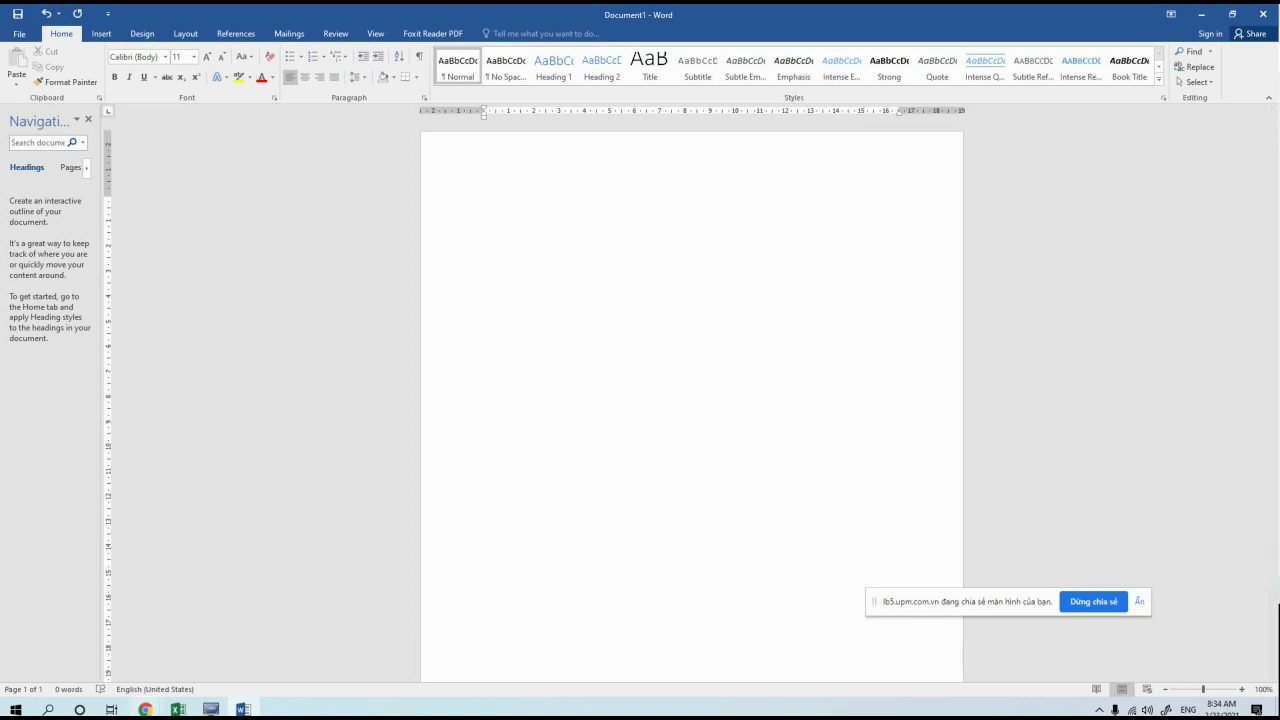
pyautogui.click(145, 709)
pyautogui.click(81, 669)
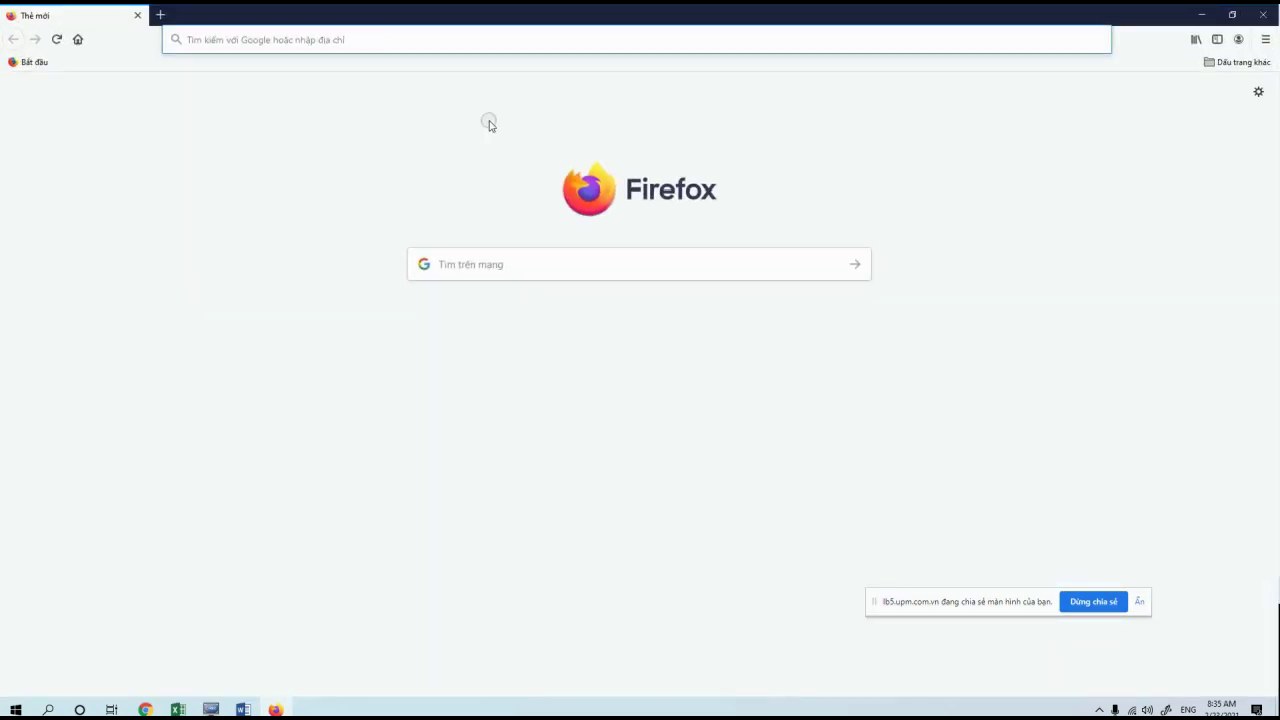
# Step: Load the cdcnin.edu.vn CodeIgniter article from the address-bar suggestions and scroll through it
pyautogui.click(214, 40)
pyautogui.write('g')
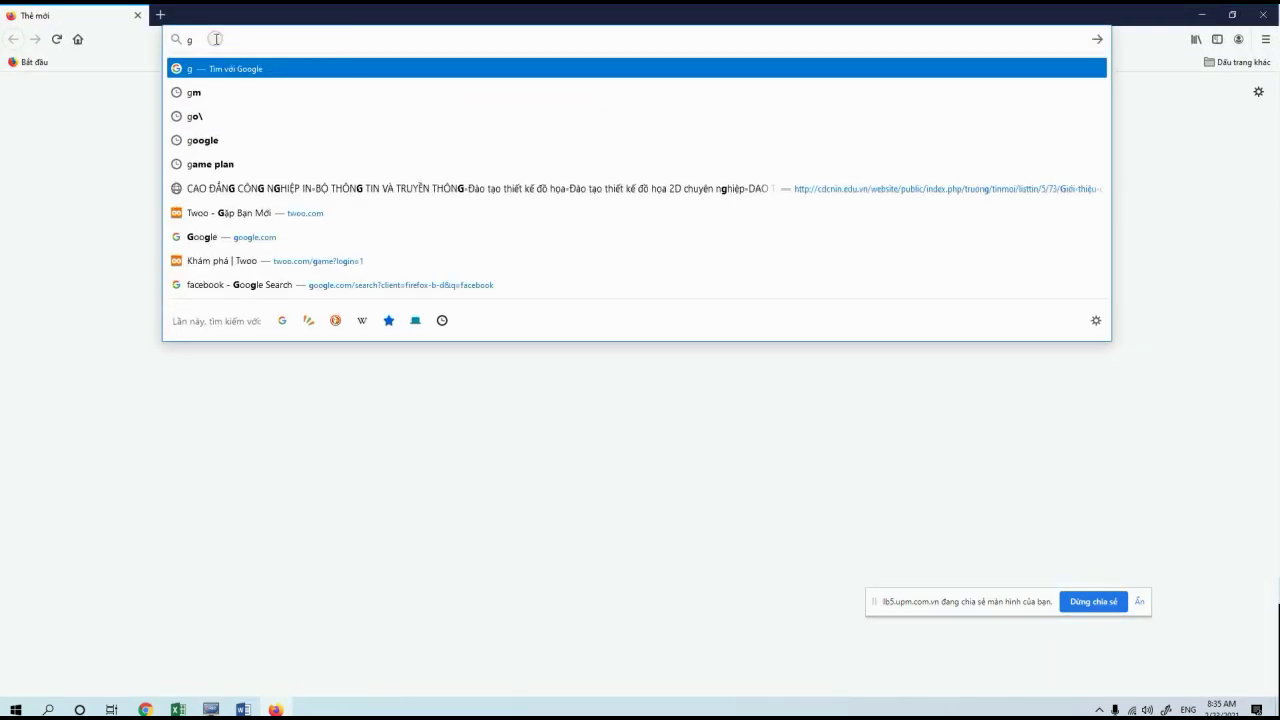
pyautogui.press('BackSpace')
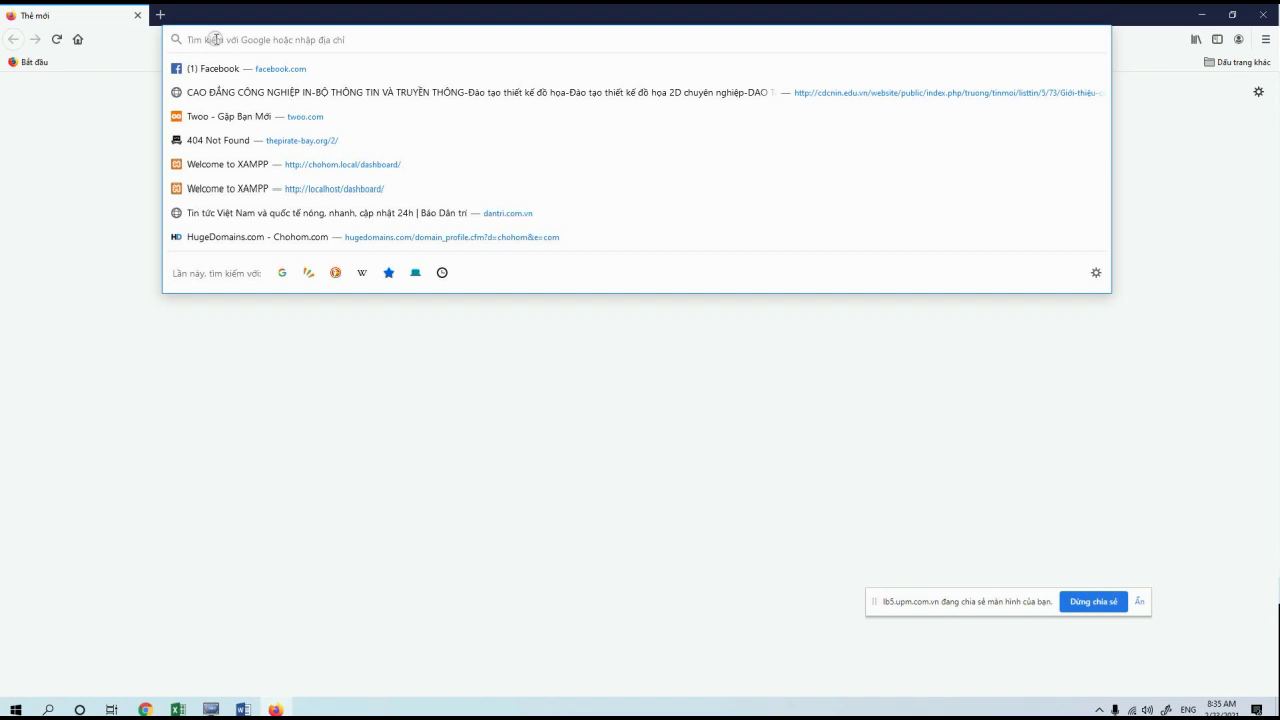
pyautogui.click(345, 93)
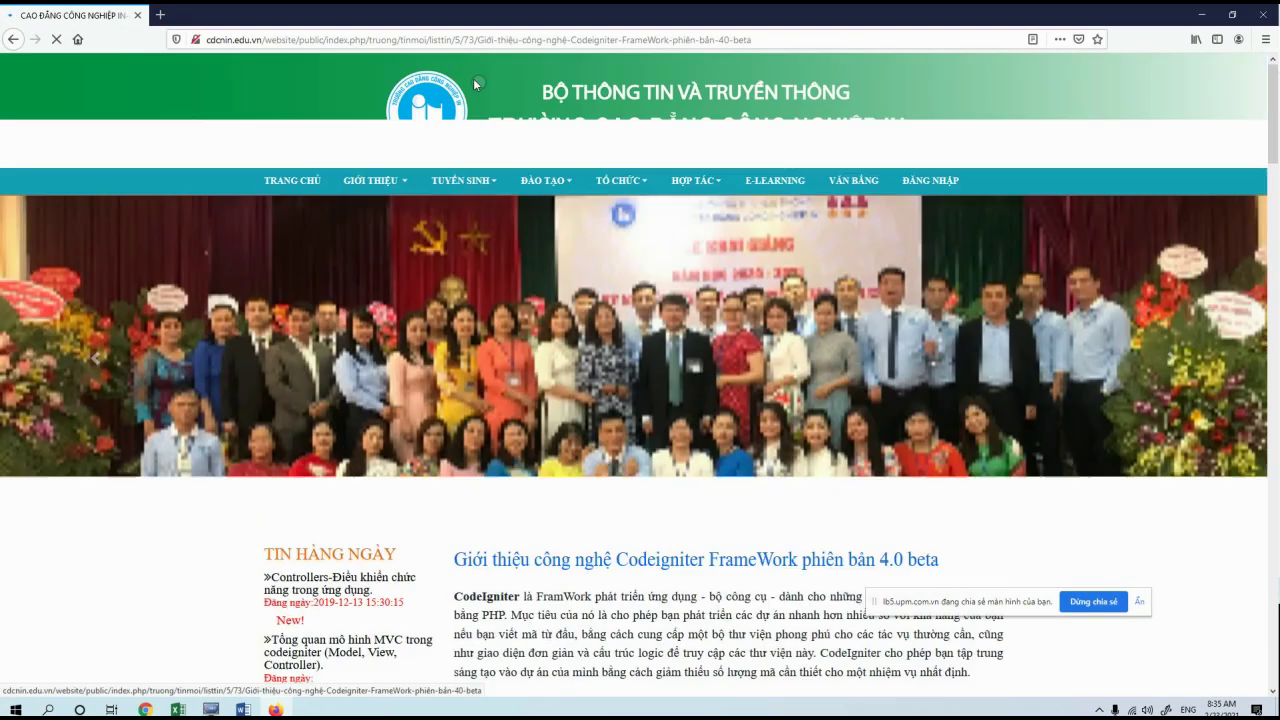
pyautogui.scroll(-3, 565, 497)
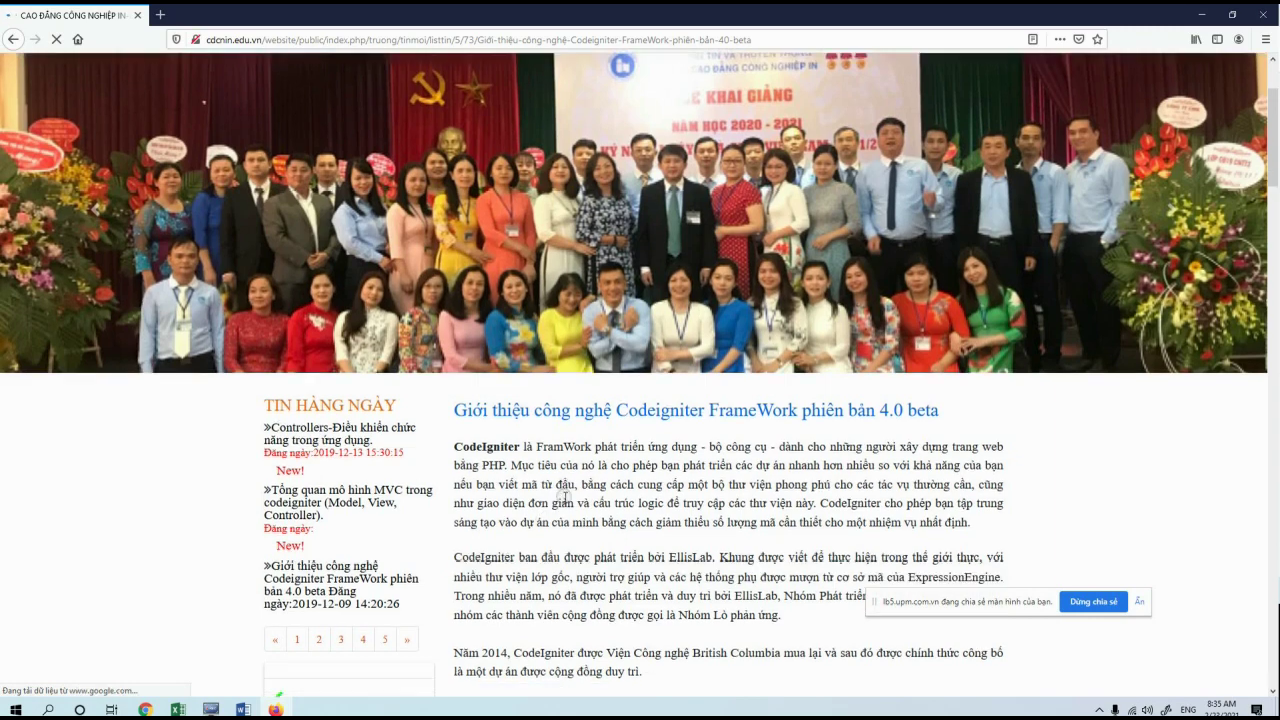
pyautogui.scroll(-5, 600, 485)
pyautogui.scroll(-4, 635, 470)
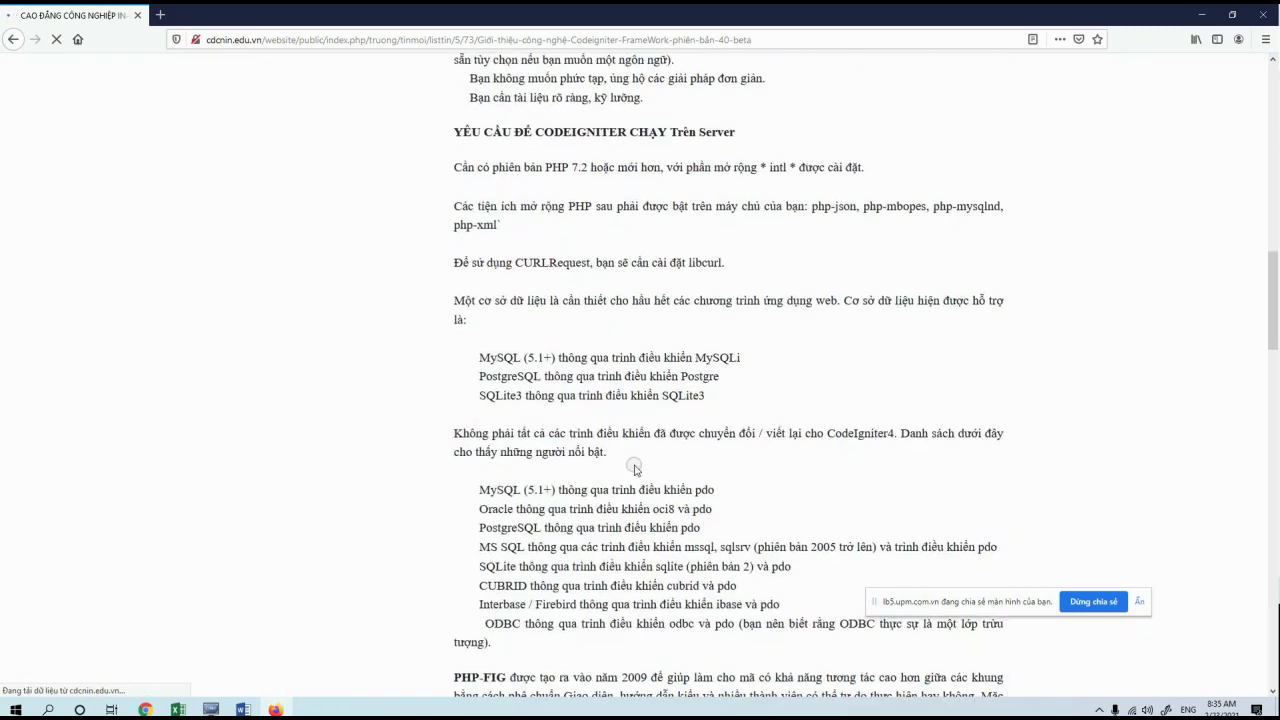
# Step: Open a new blank tab and switch back and forth between it and the college site
pyautogui.click(160, 14)
pyautogui.click(80, 14)
pyautogui.click(198, 15)
pyautogui.click(88, 14)
pyautogui.click(198, 15)
pyautogui.click(88, 14)
pyautogui.click(222, 16)
pyautogui.click(90, 14)
pyautogui.click(222, 16)
pyautogui.click(88, 16)
pyautogui.click(214, 15)
pyautogui.click(90, 15)
pyautogui.click(228, 17)
pyautogui.click(90, 15)
pyautogui.click(232, 15)
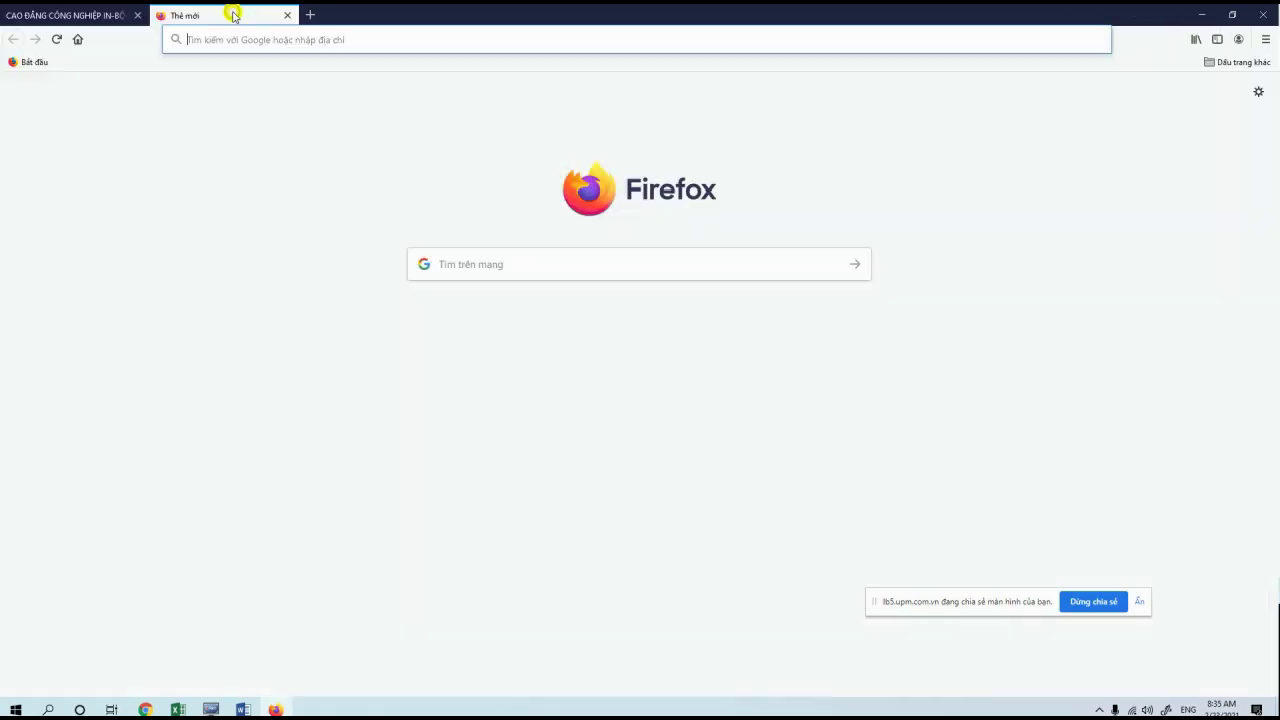
pyautogui.click(62, 16)
pyautogui.click(202, 18)
# Step: Minimize Firefox and refresh the Windows desktop
pyautogui.click(90, 15)
pyautogui.click(1201, 14)
pyautogui.rightClick(420, 291)
pyautogui.click(420, 287)
pyautogui.rightClick(330, 352)
# Step: Refresh the desktop, restore the blank Document1 in Word and show its Layout tab
pyautogui.click(380, 392)
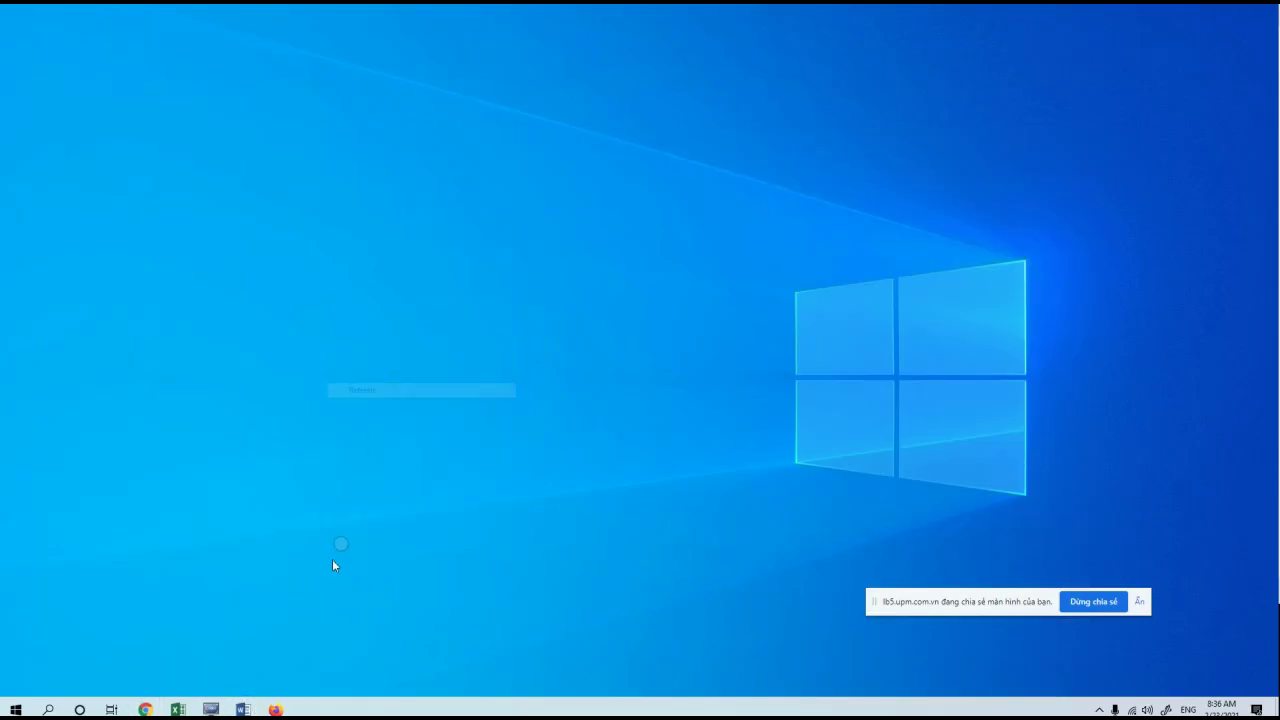
pyautogui.click(242, 710)
pyautogui.moveTo(276, 710)
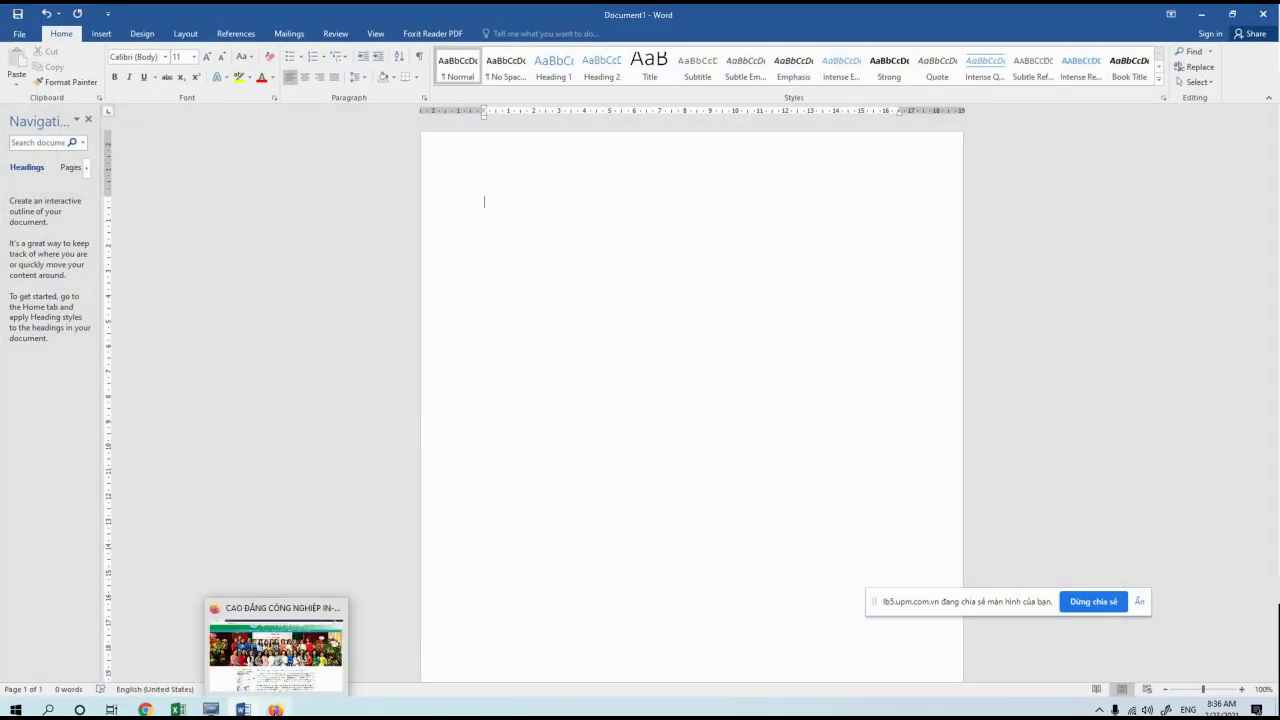
pyautogui.click(243, 710)
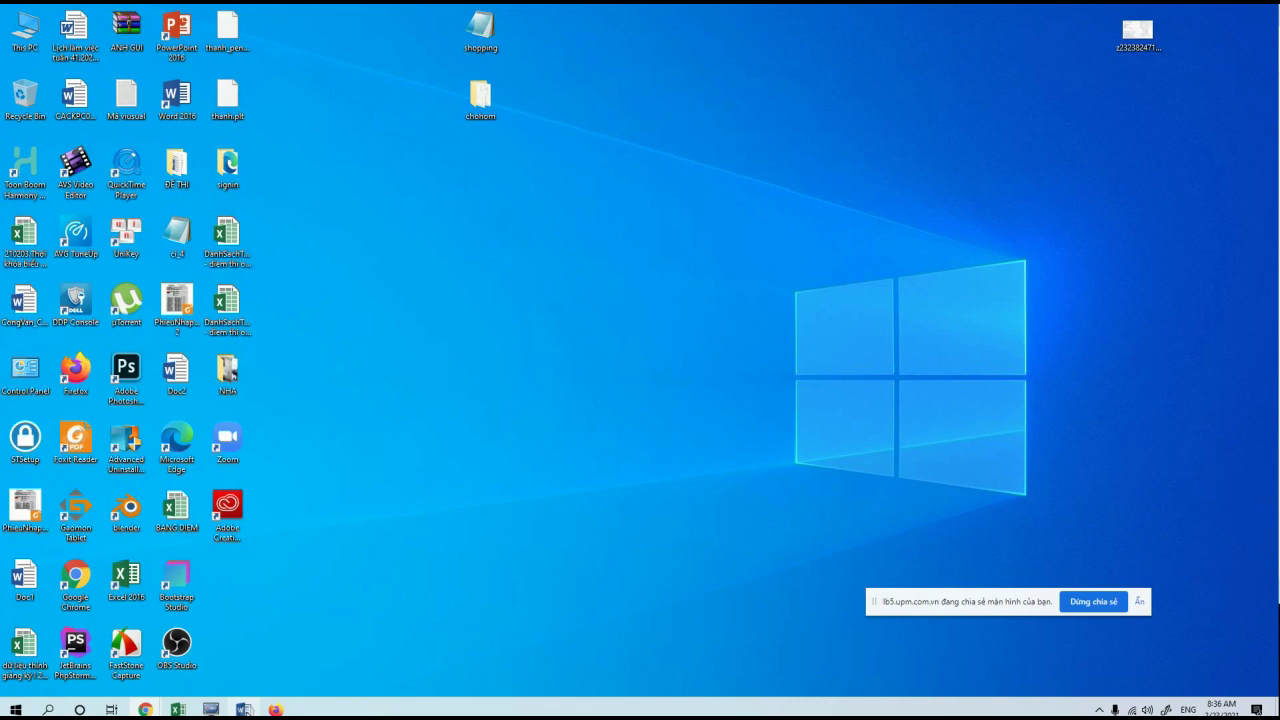
pyautogui.click(243, 710)
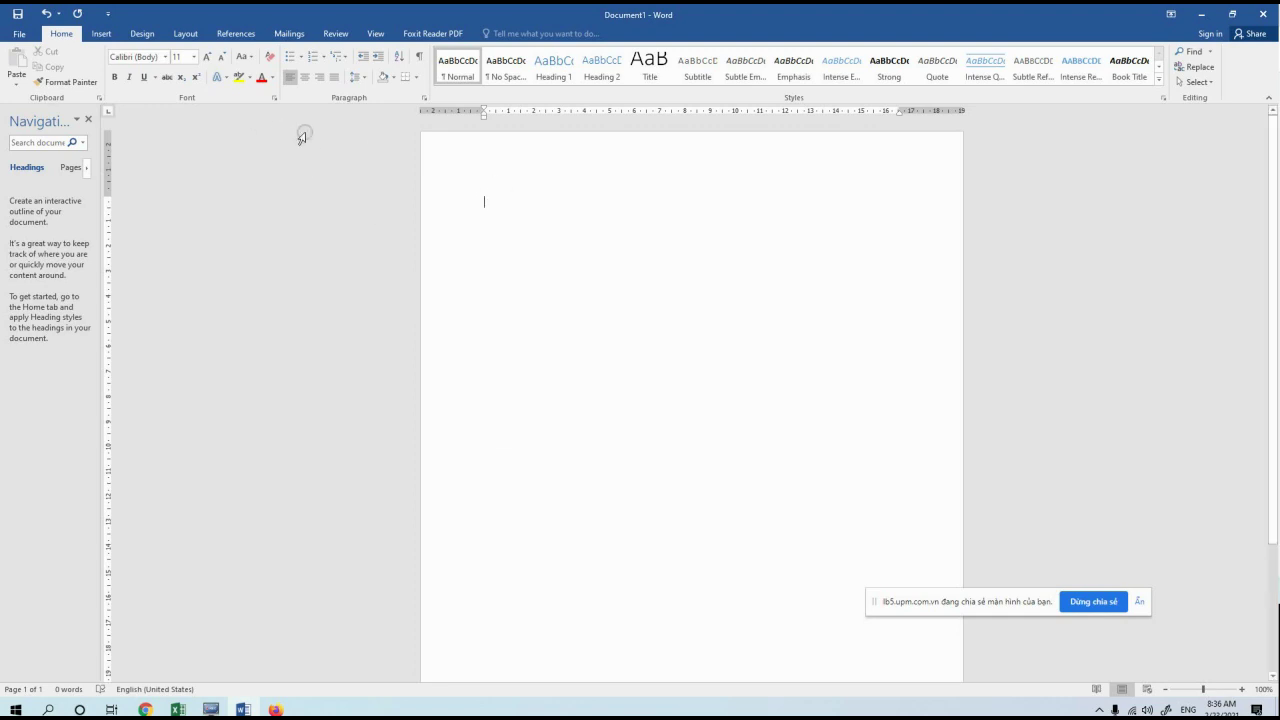
pyautogui.click(185, 36)
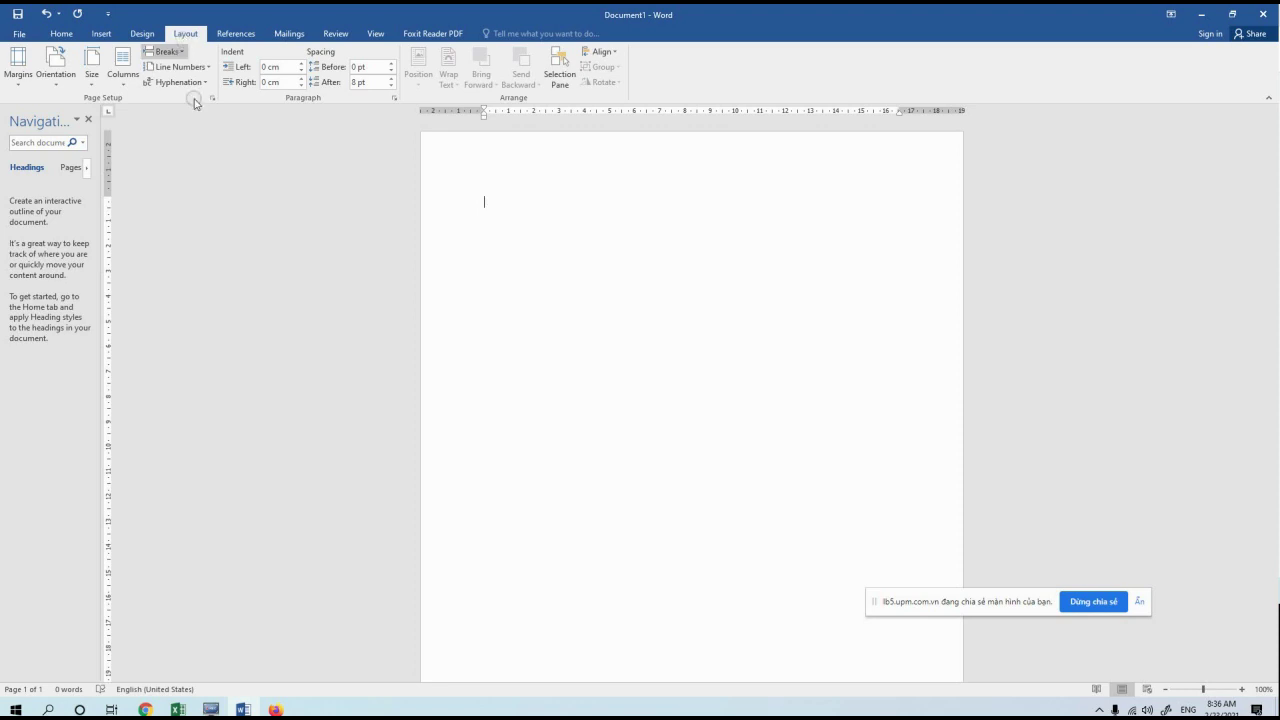
# Step: Set a custom 30 cm × 42 cm paper size in Page Setup and accept the margins fix
pyautogui.click(90, 76)
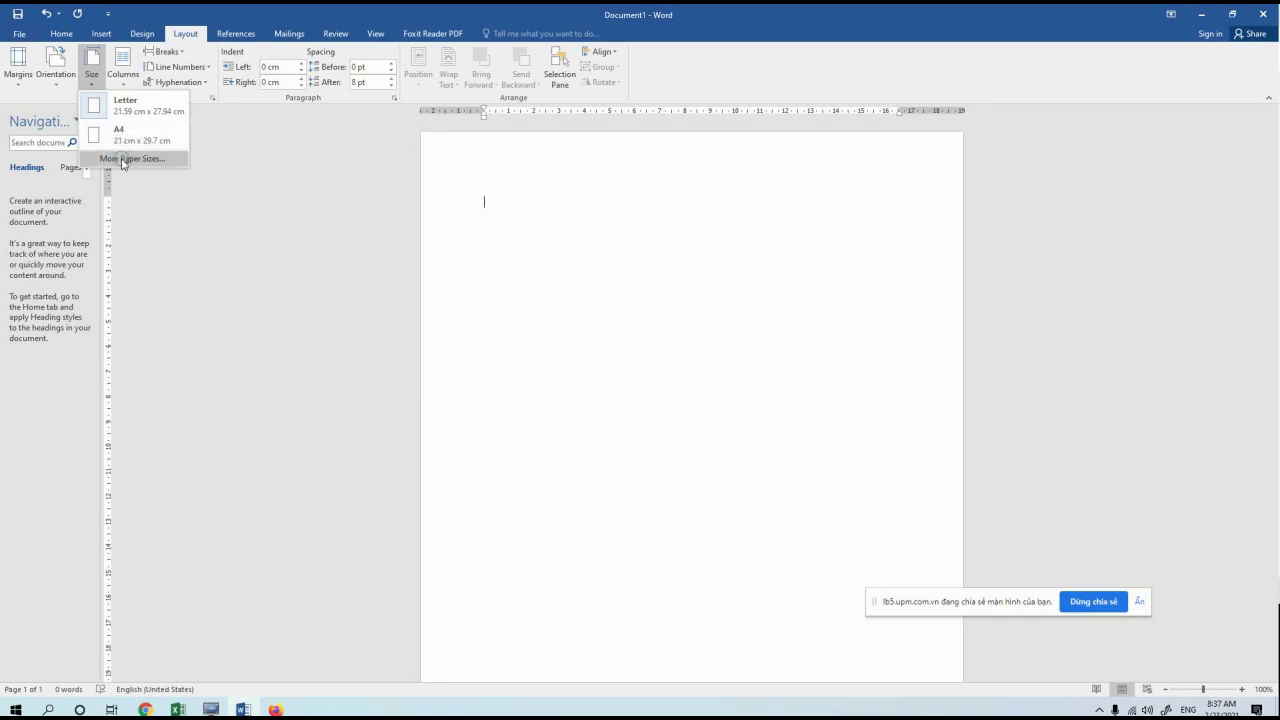
pyautogui.click(130, 158)
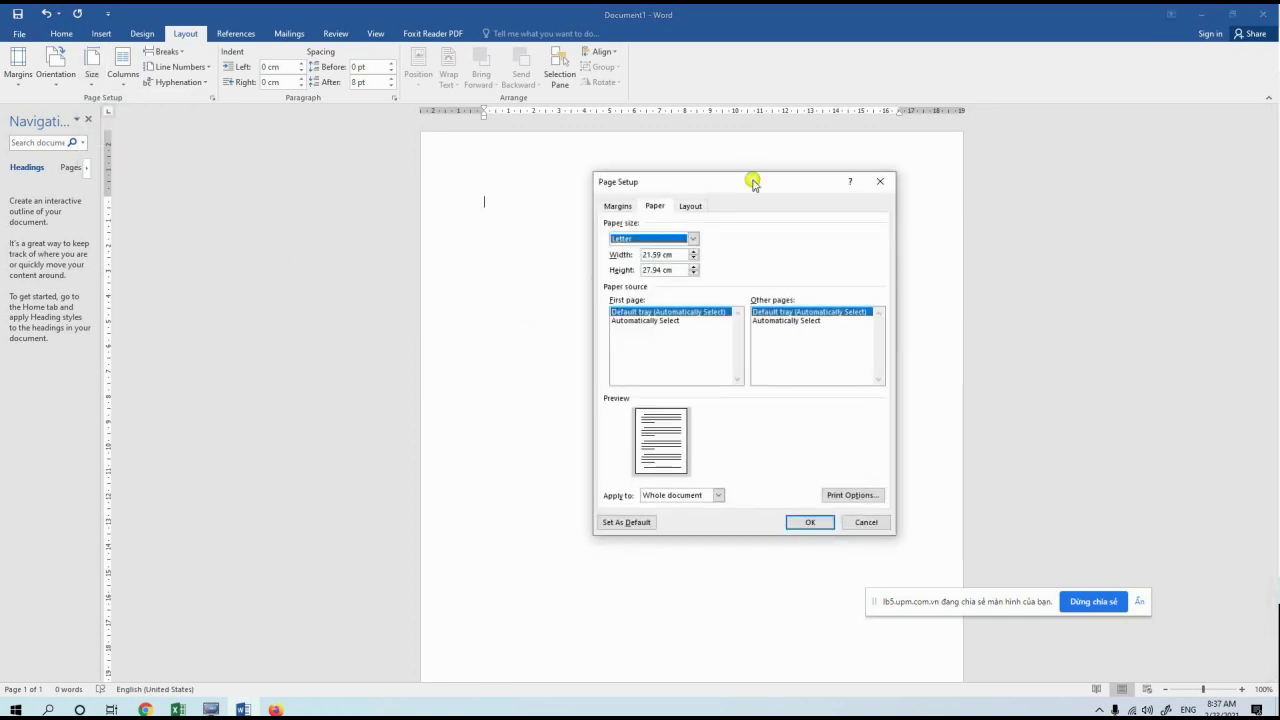
pyautogui.moveTo(752, 181); pyautogui.dragTo(476, 166)
pyautogui.click(416, 225)
pyautogui.click(417, 229)
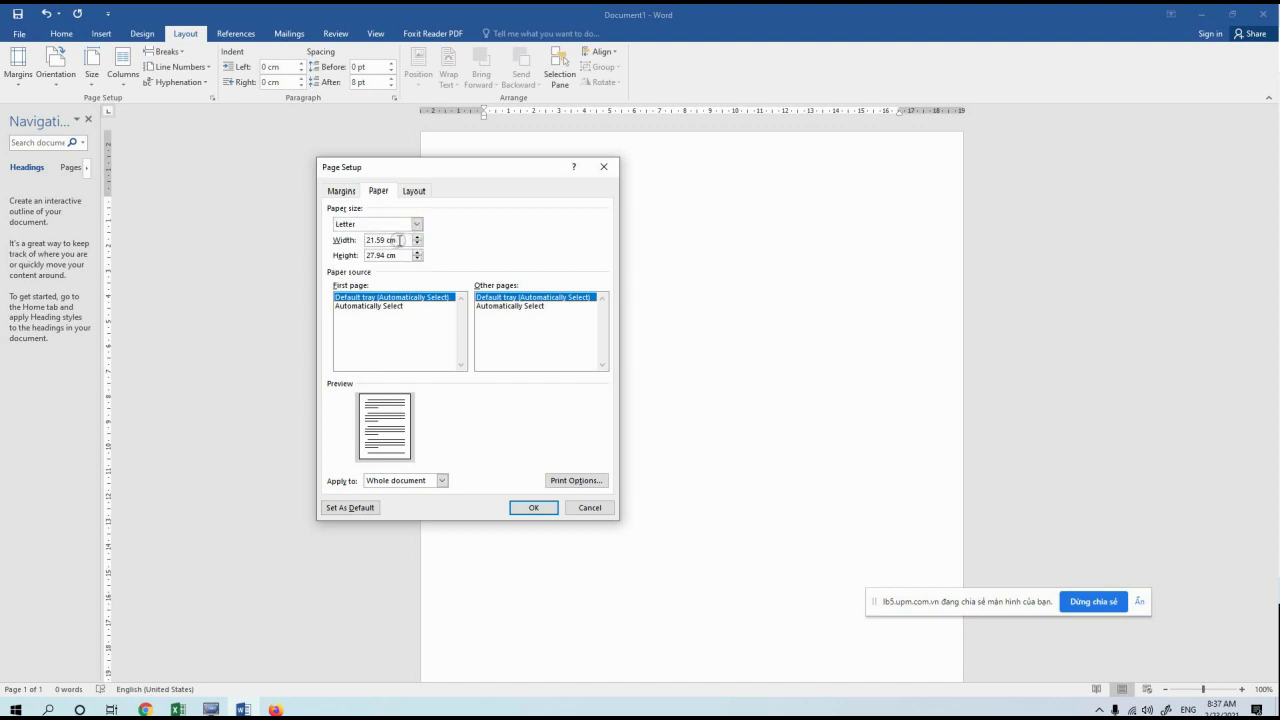
pyautogui.moveTo(399, 240); pyautogui.dragTo(330, 240)
pyautogui.press('BackSpace')
pyautogui.press('Tab')
pyautogui.write('4')
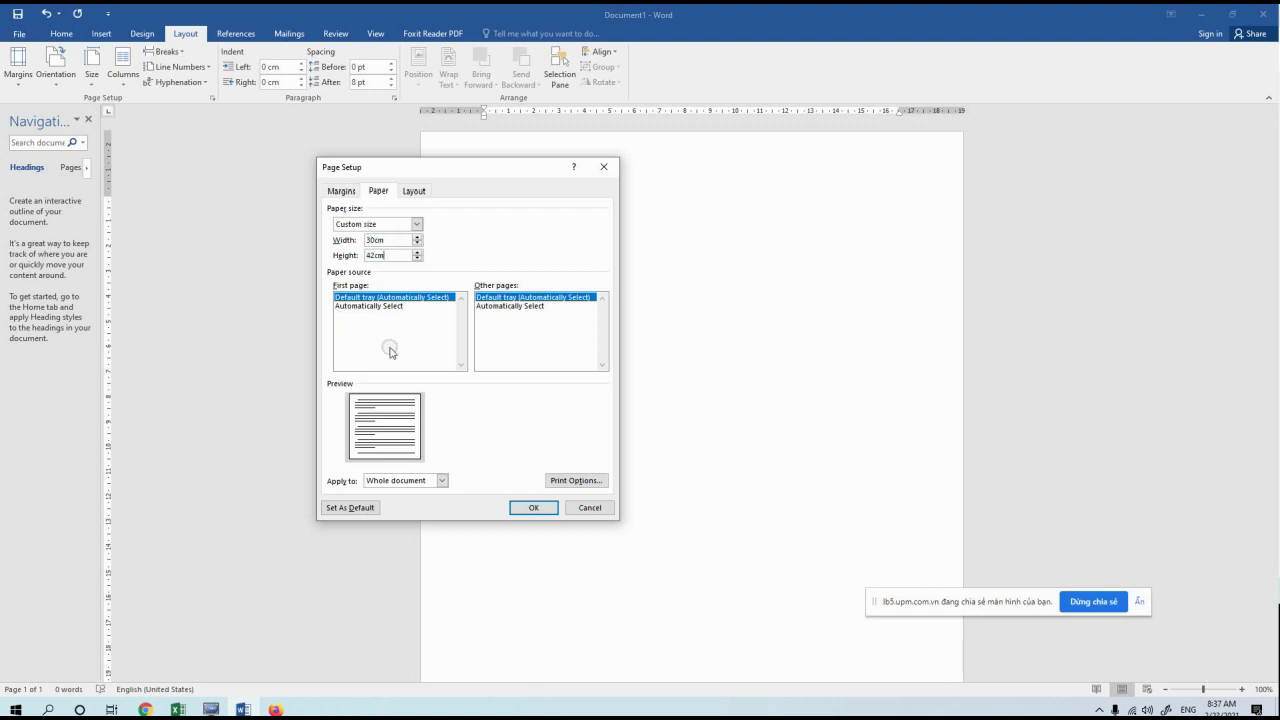
pyautogui.click(526, 509)
pyautogui.click(608, 408)
pyautogui.click(534, 509)
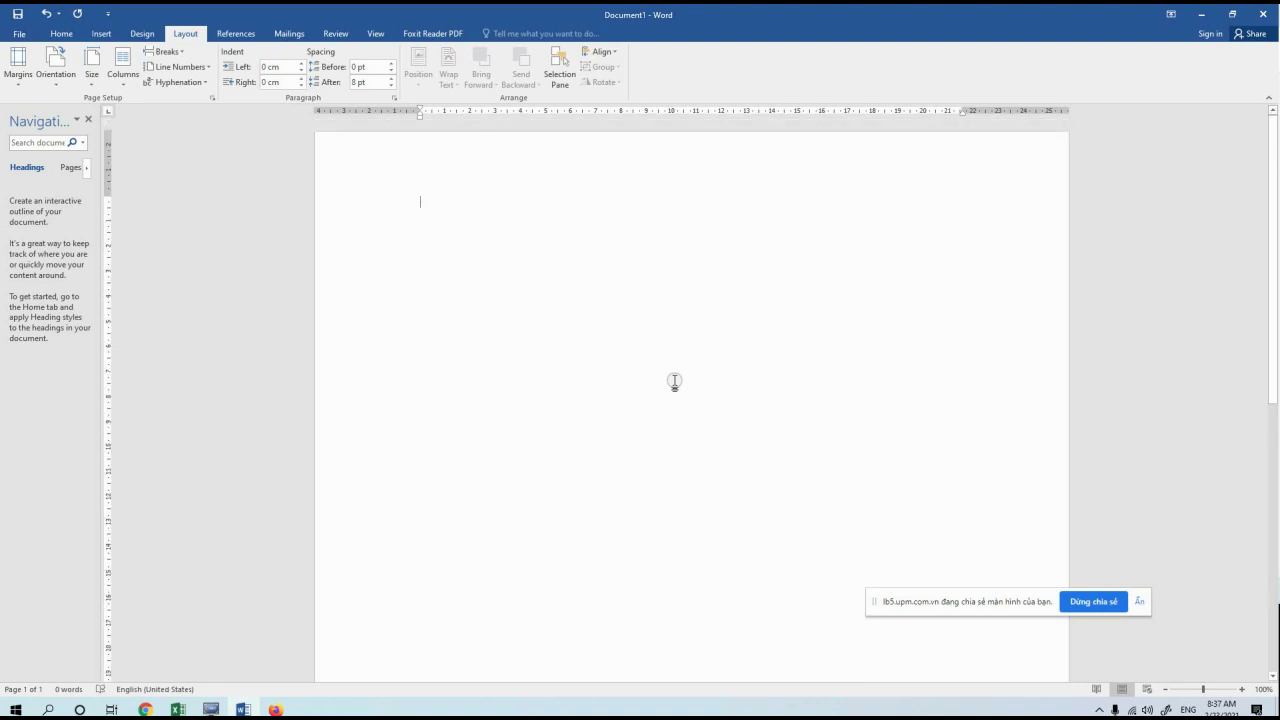
# Step: Type the line 'A4 [Tab] 21cm x 29.7cm' and enlarge its font
pyautogui.click(91, 68)
pyautogui.write('A4')
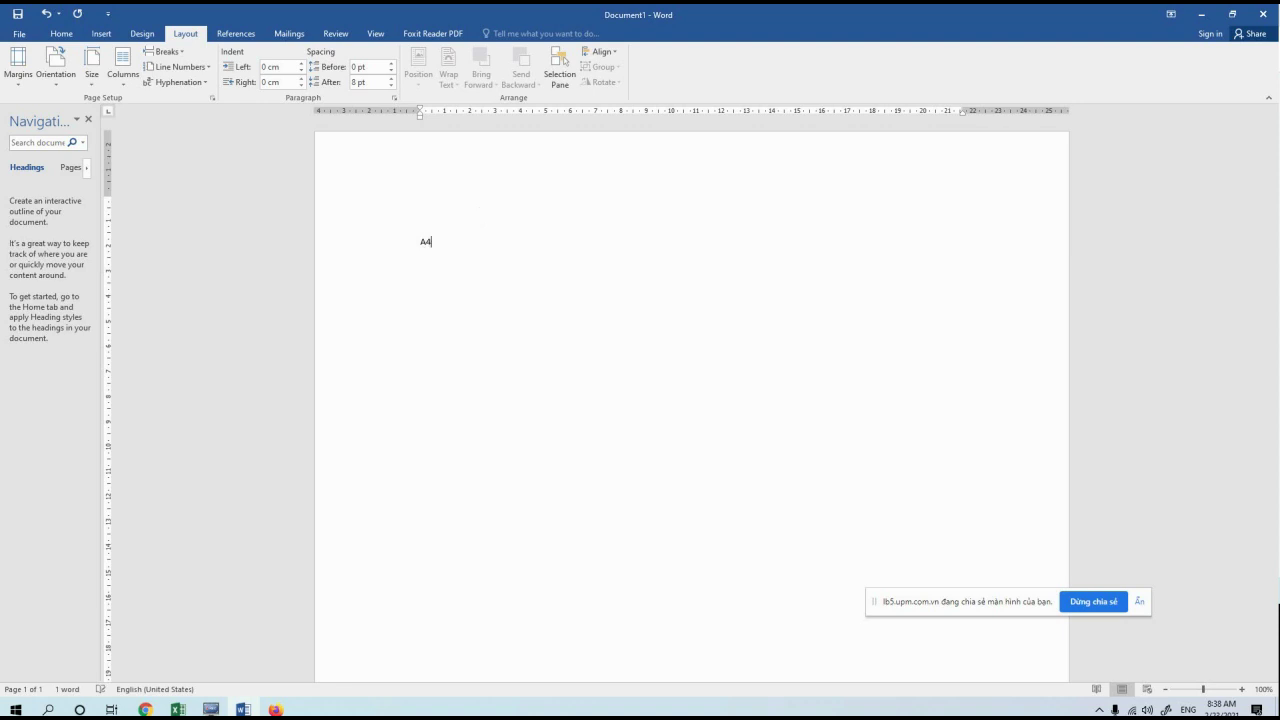
pyautogui.press('Tab')
pyautogui.write('21')
pyautogui.write('m')
pyautogui.write('7cm')
pyautogui.hotkey('ctrl', 'a')
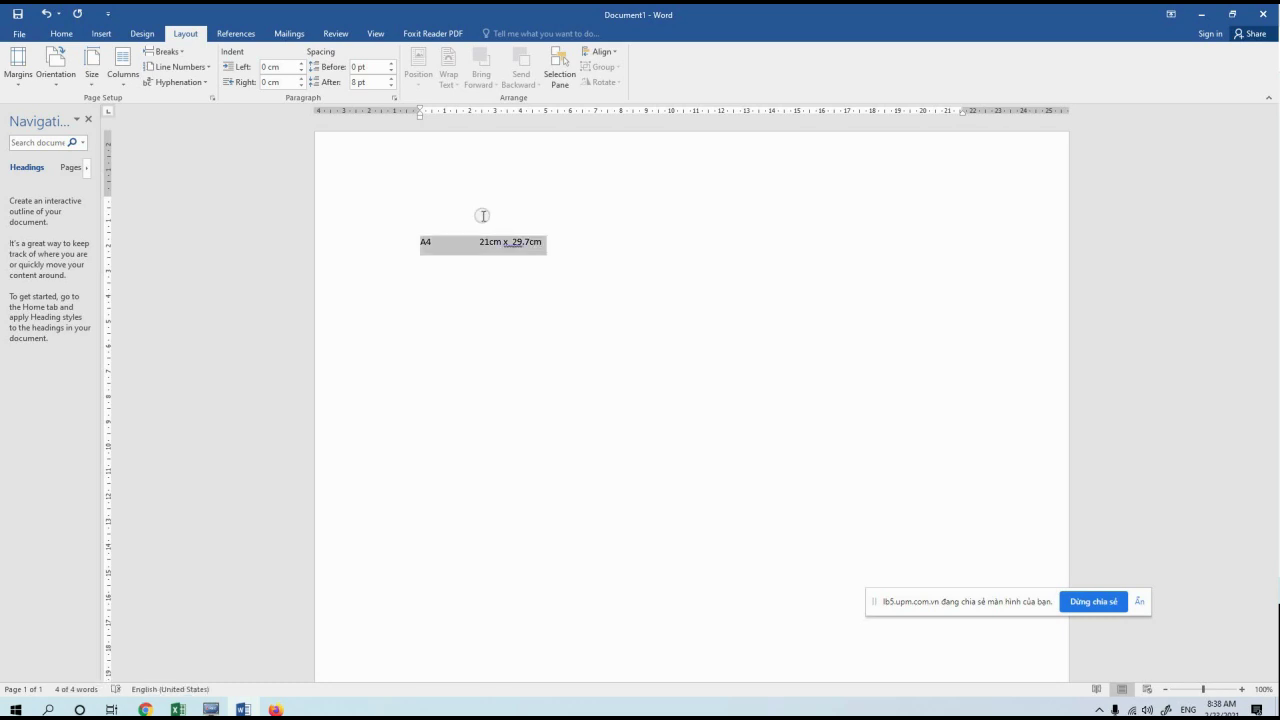
pyautogui.hotkey('ctrl', 'shift', '.')
pyautogui.hotkey('ctrl', 'shift', '.')
pyautogui.hotkey('ctrl', 'shift', '.')
pyautogui.hotkey('ctrl', 'shift', '.')
pyautogui.hotkey('ctrl', 'shift', '.')
pyautogui.hotkey('ctrl', 'shift', '.')
pyautogui.hotkey('ctrl', 'shift', '.')
pyautogui.hotkey('ctrl', 'shift', '.')
# Step: Start an 'A3' line below the A4 line and minimize Word
pyautogui.click(842, 263)
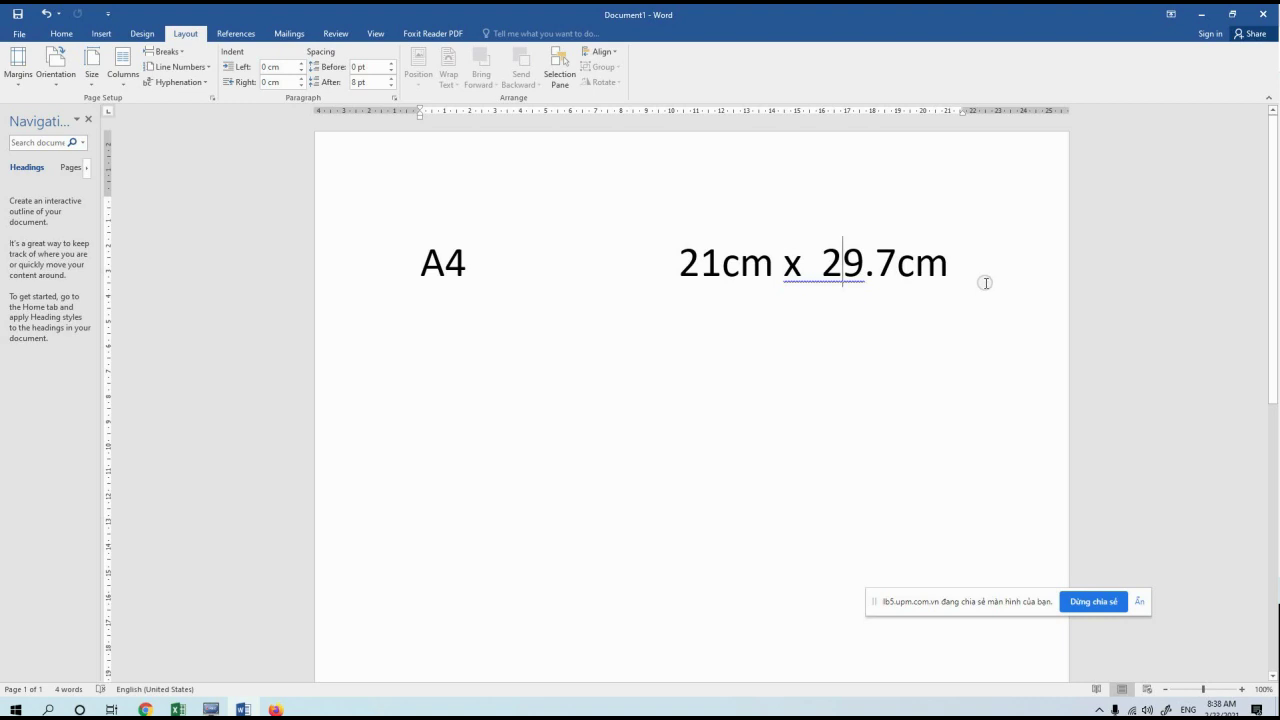
pyautogui.press('End')
pyautogui.press('Return')
pyautogui.write('A3  gaa')
pyautogui.press('BackSpace')
pyautogui.press('BackSpace')
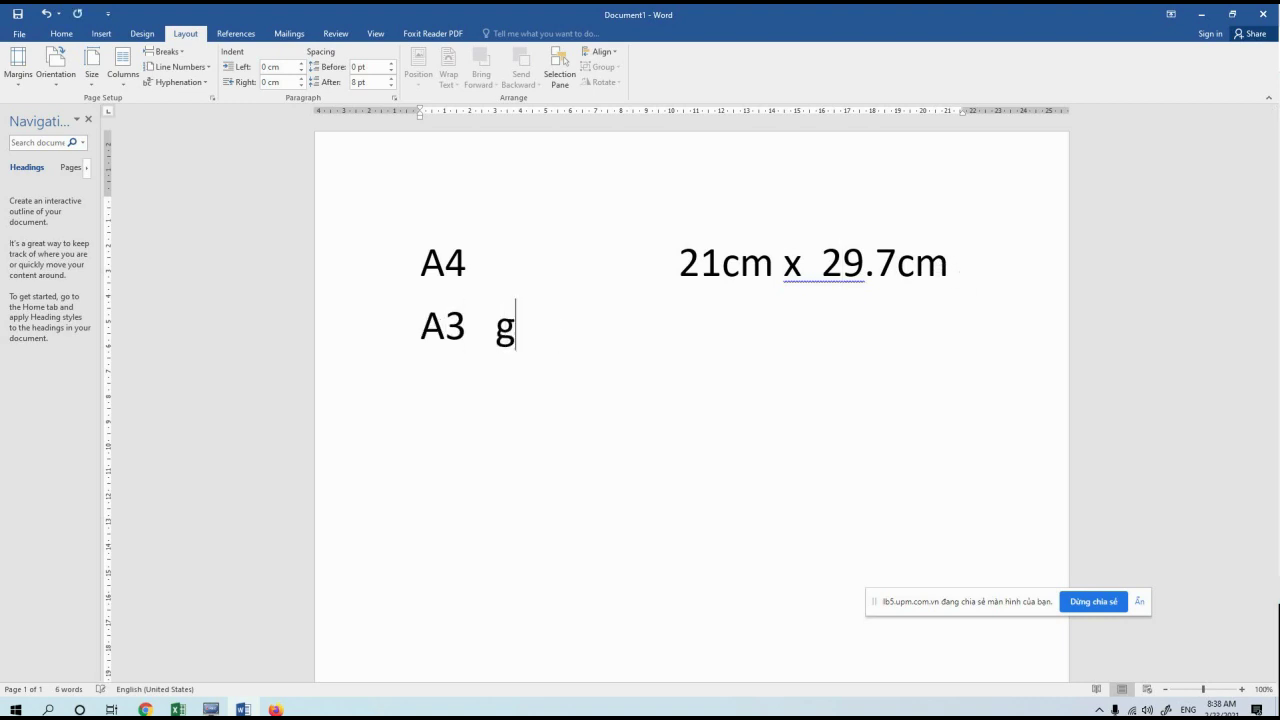
pyautogui.click(1201, 14)
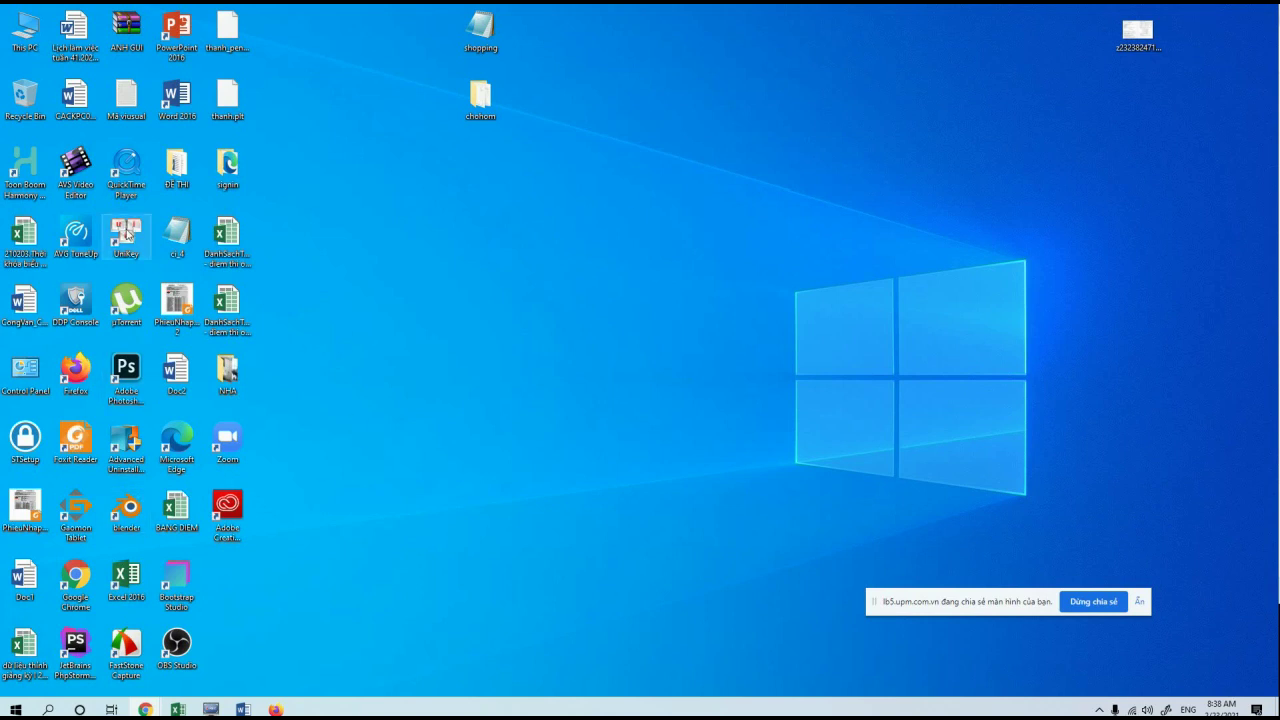
# Step: Launch UniKey from the desktop, refresh the desktop, and return to the Word document
pyautogui.doubleClick(128, 235)
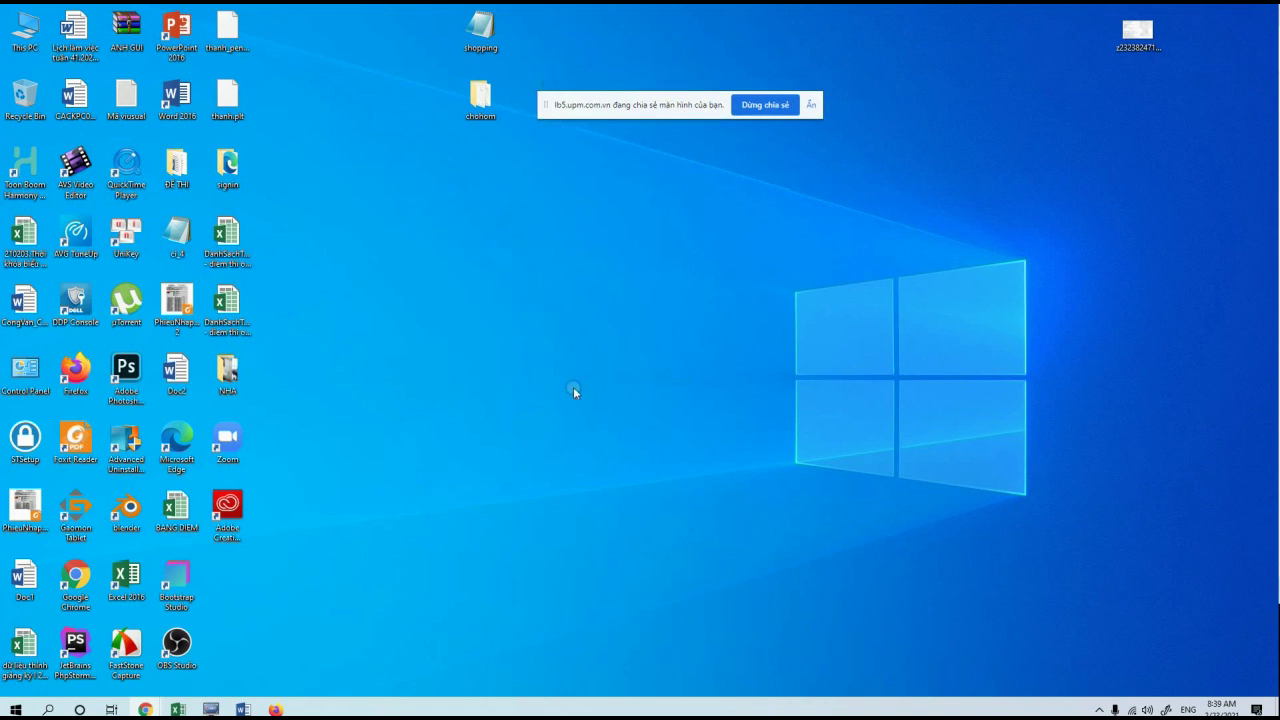
pyautogui.rightClick(509, 263)
pyautogui.click(408, 294)
pyautogui.rightClick(583, 268)
pyautogui.click(477, 303)
pyautogui.moveTo(551, 104)
pyautogui.mouseDown()
pyautogui.moveTo(712, 105)
pyautogui.moveTo(628, 52)
pyautogui.mouseUp()
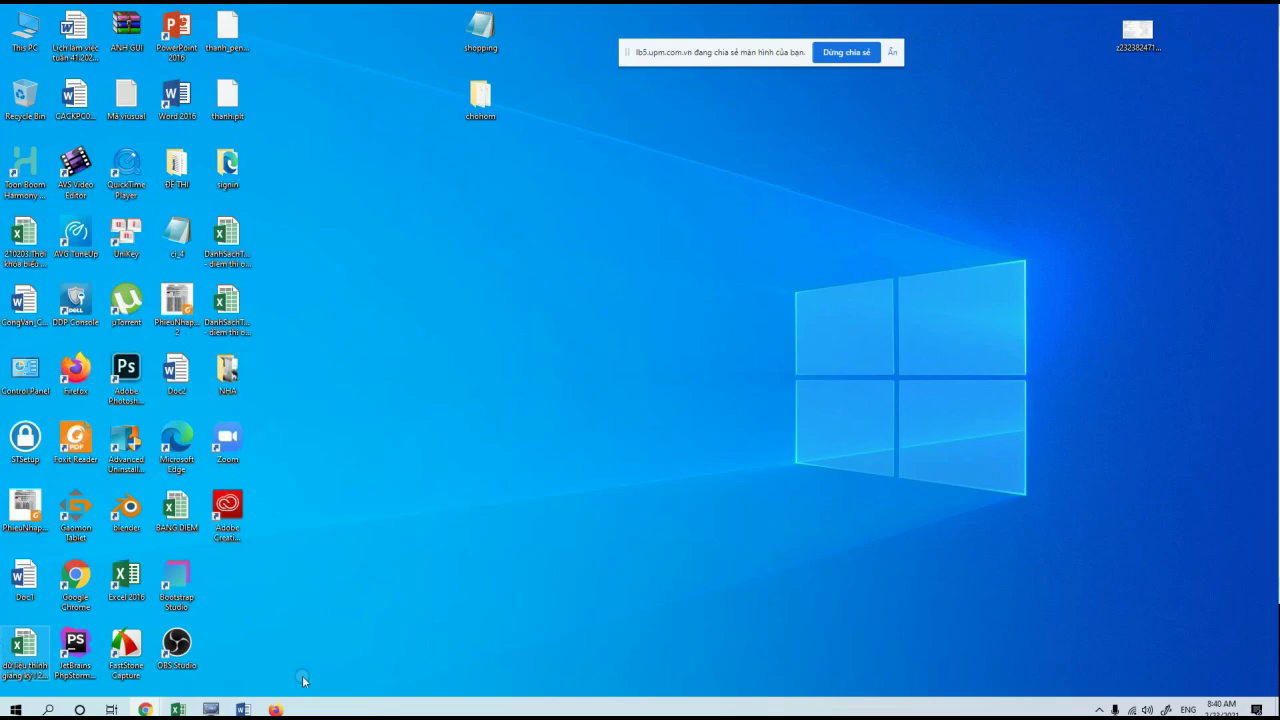
pyautogui.click(243, 709)
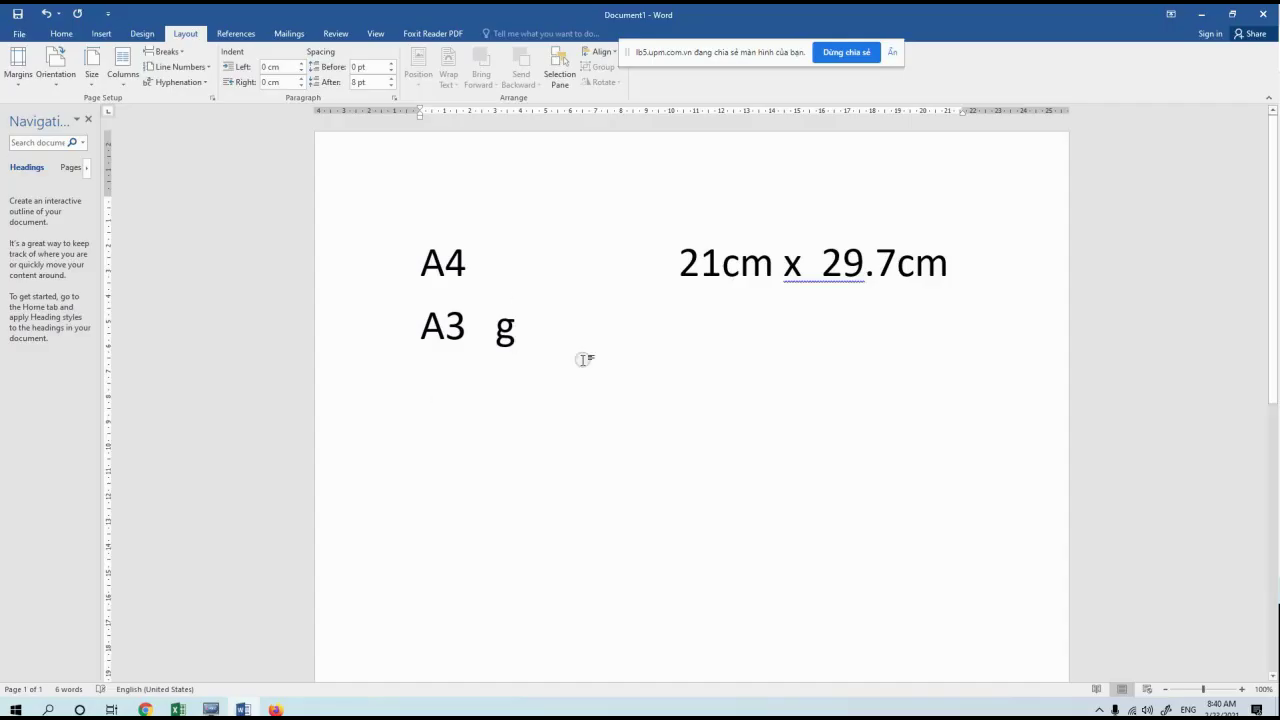
# Step: Replace the stray letter after A3 with a capital G
pyautogui.press('BackSpace')
pyautogui.write('Gaa')
pyautogui.press('BackSpace')
pyautogui.press('BackSpace')
# Step: Switch UniKey's Vietnamese typing method away from Telex via its tray menu
pyautogui.click(1099, 710)
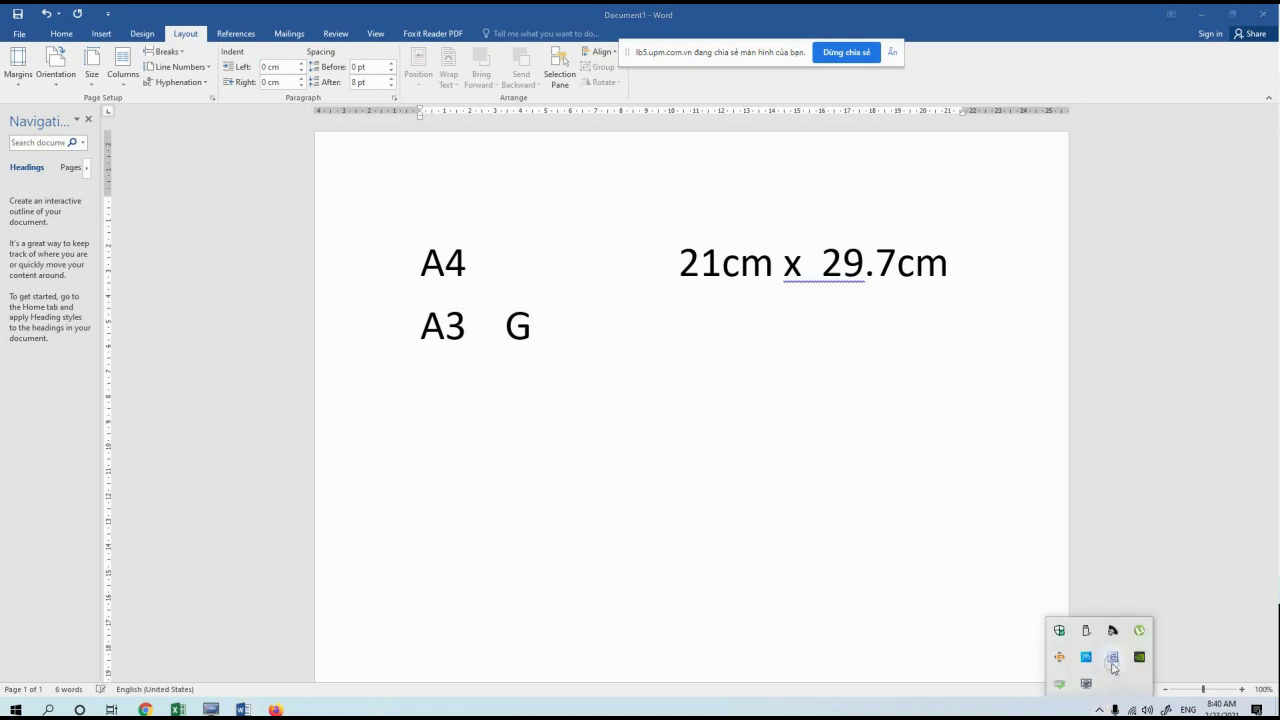
pyautogui.rightClick(1113, 657)
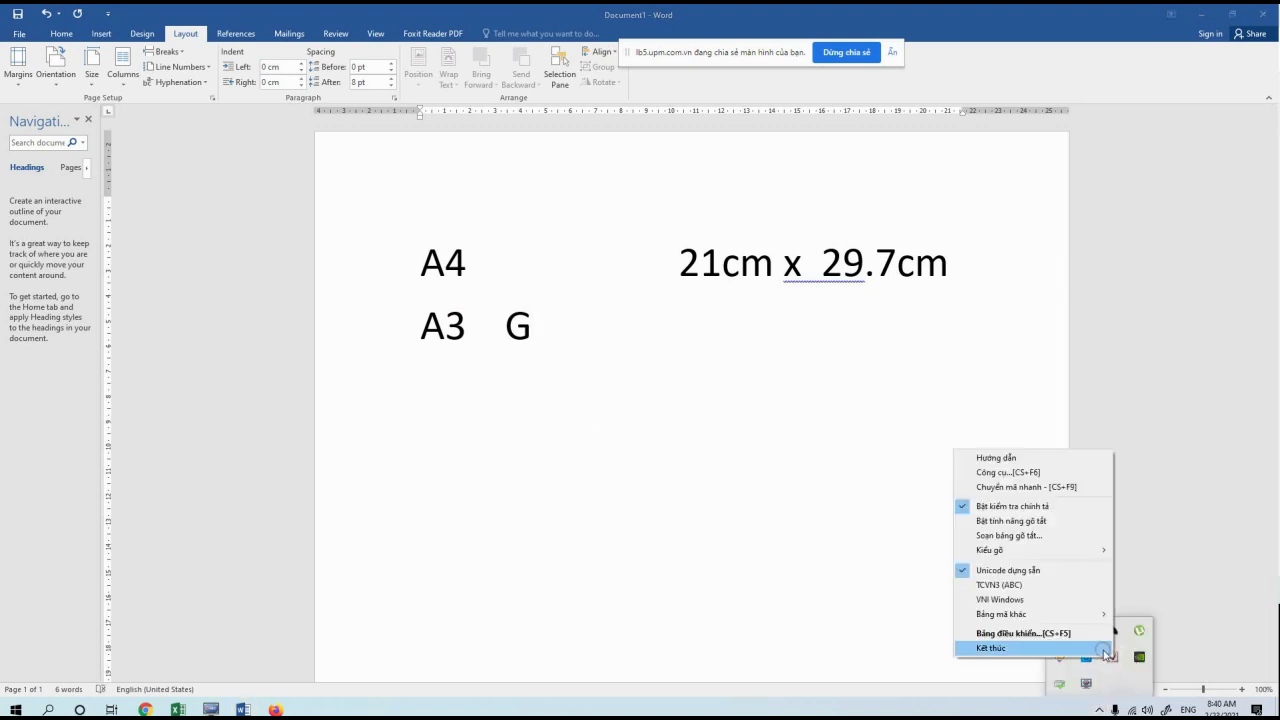
pyautogui.moveTo(1060, 550)
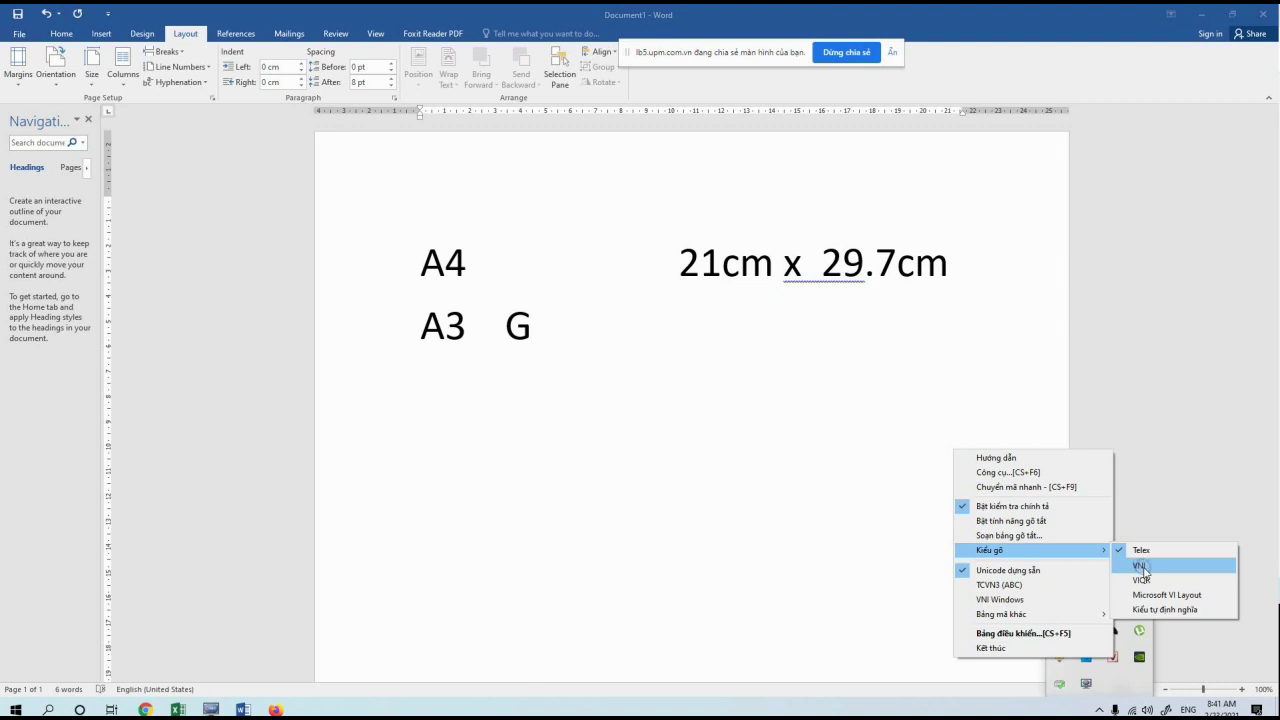
pyautogui.rightClick(1113, 657)
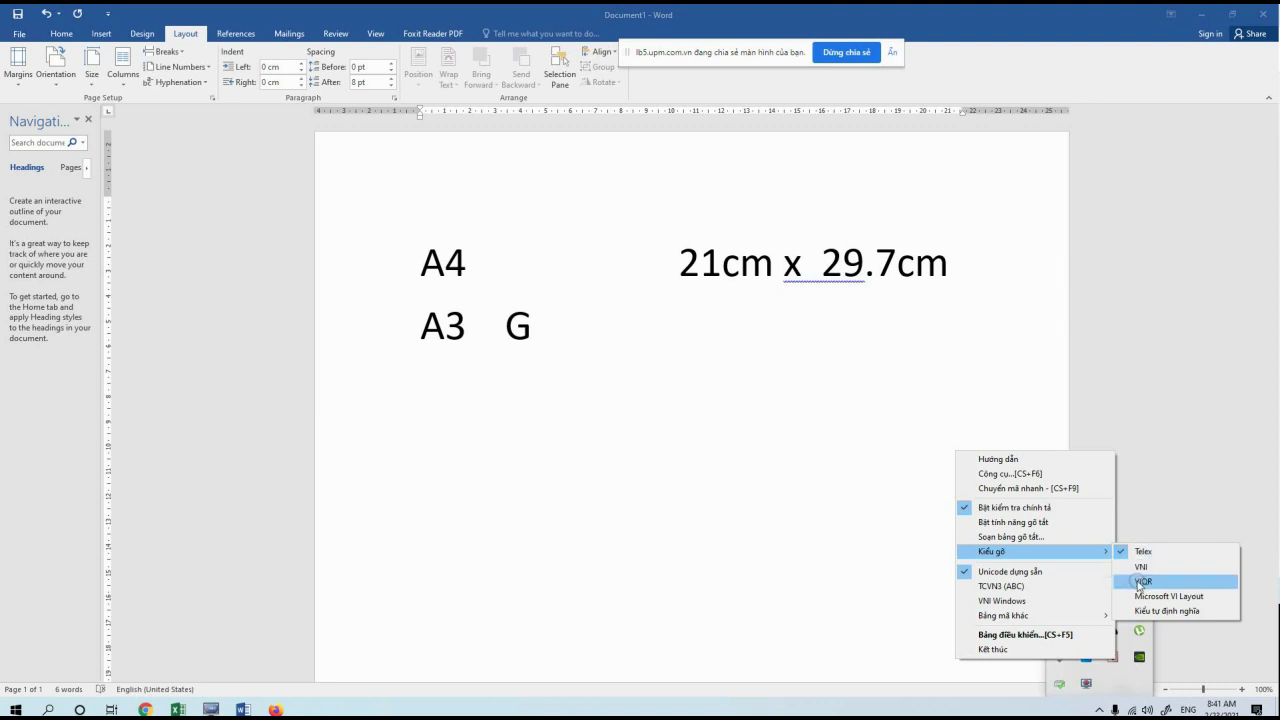
pyautogui.click(1140, 566)
# Step: Complete the line 'A3 Gâp đôi A4' and add an indented '29.7 cm x 42 cm' line
pyautogui.write('âpd')
pyautogui.press('BackSpace')
pyautogui.write('đôi')
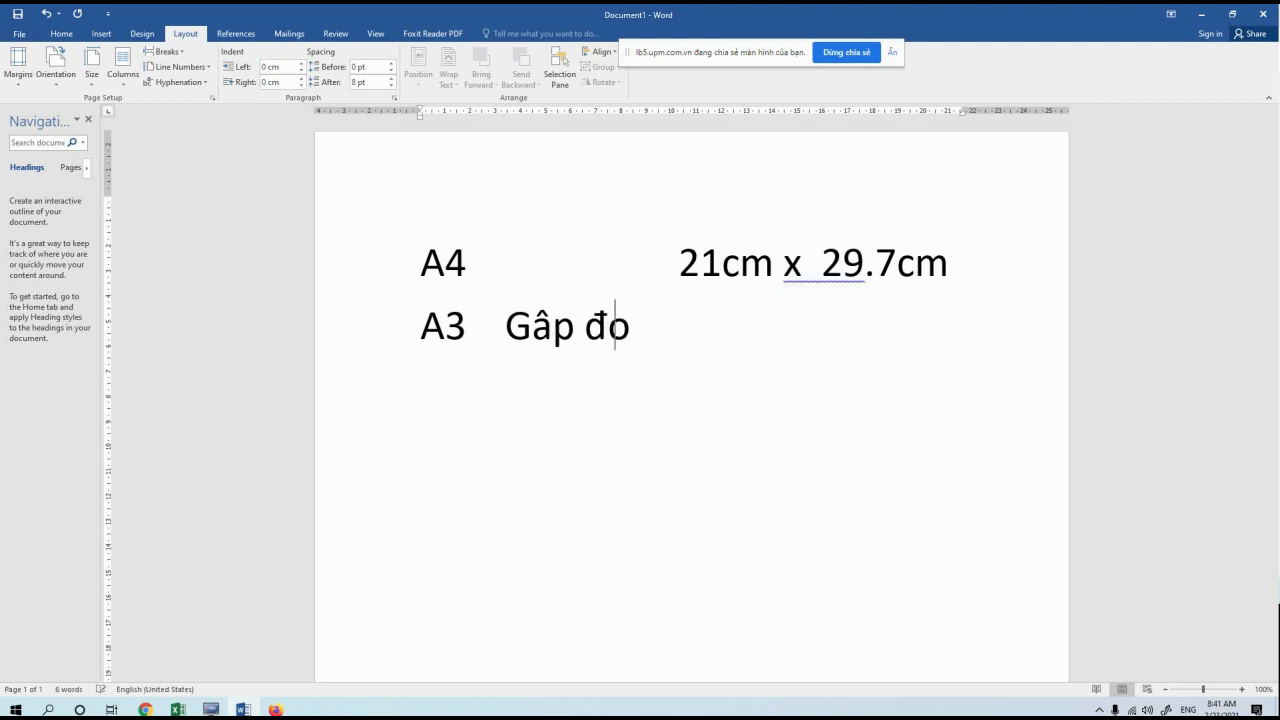
pyautogui.write(' A4')
pyautogui.press('Return')
pyautogui.press('Tab')
pyautogui.press('Tab')
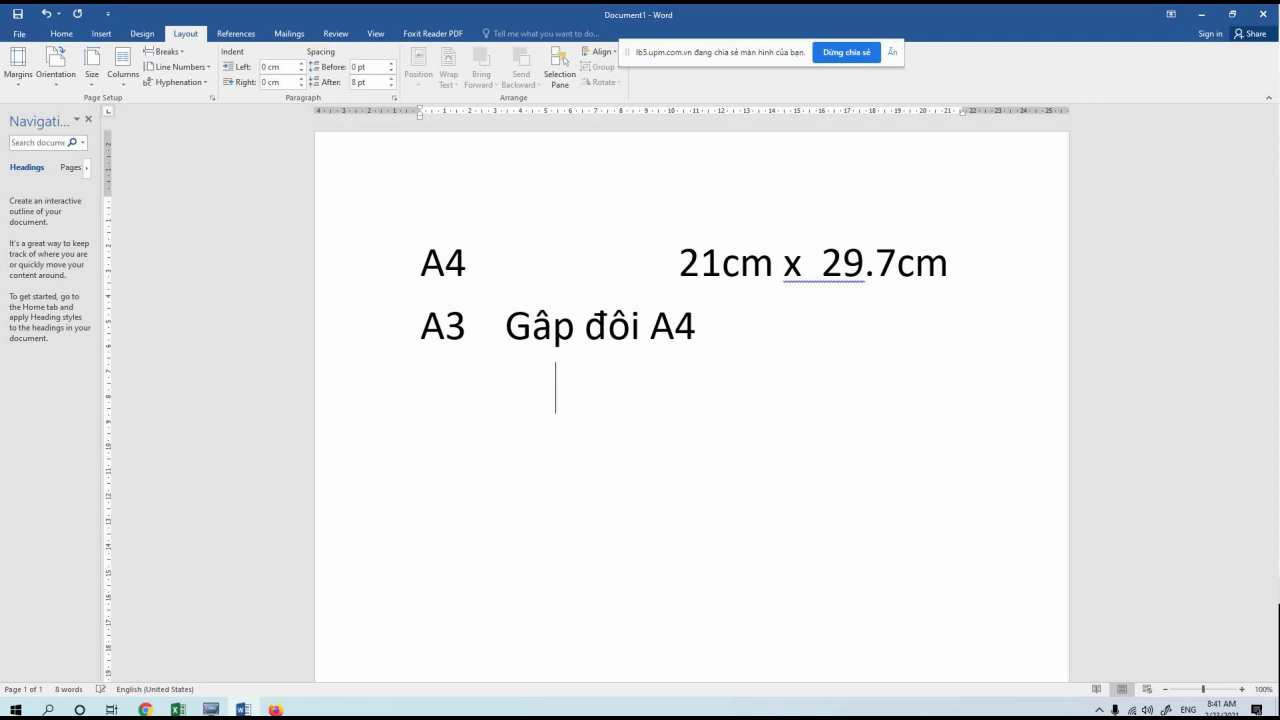
pyautogui.write('29.7 cm x 42')
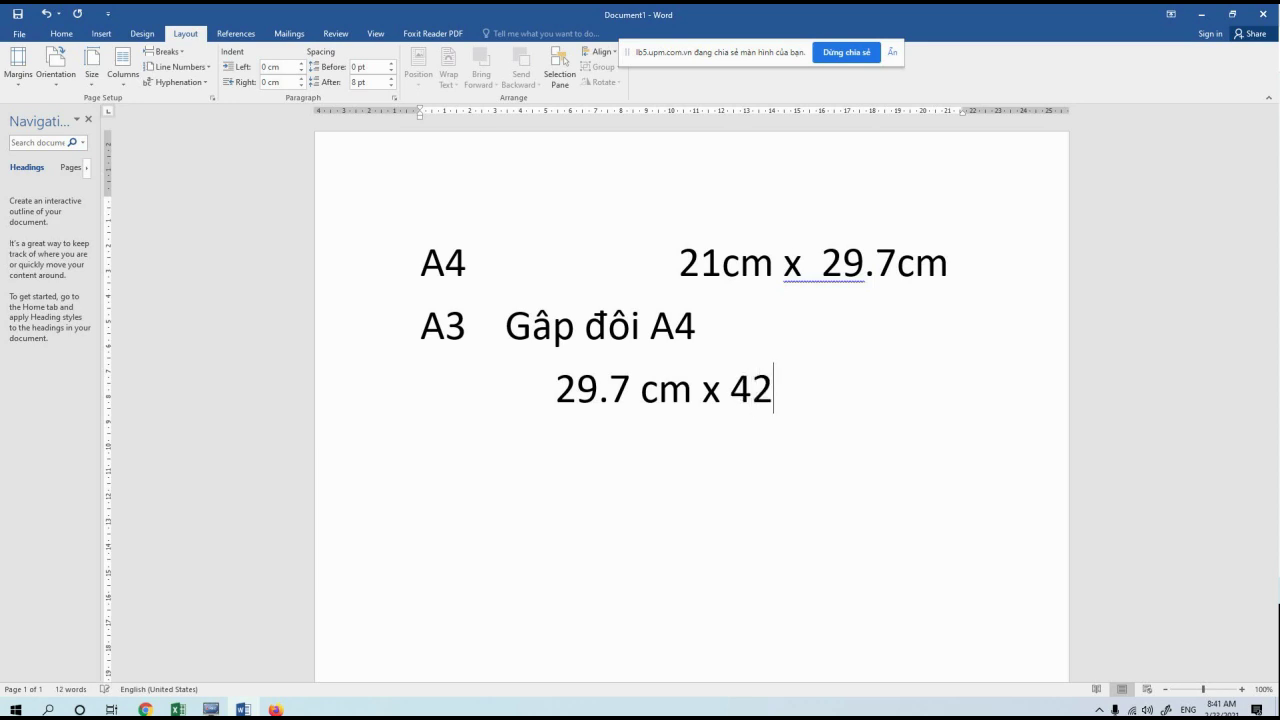
pyautogui.write(' cm')
# Step: Add the line 'A5 nửa A4 : 14.8cm x21' below
pyautogui.press('Return')
pyautogui.write('A5 nưửa A4 ')
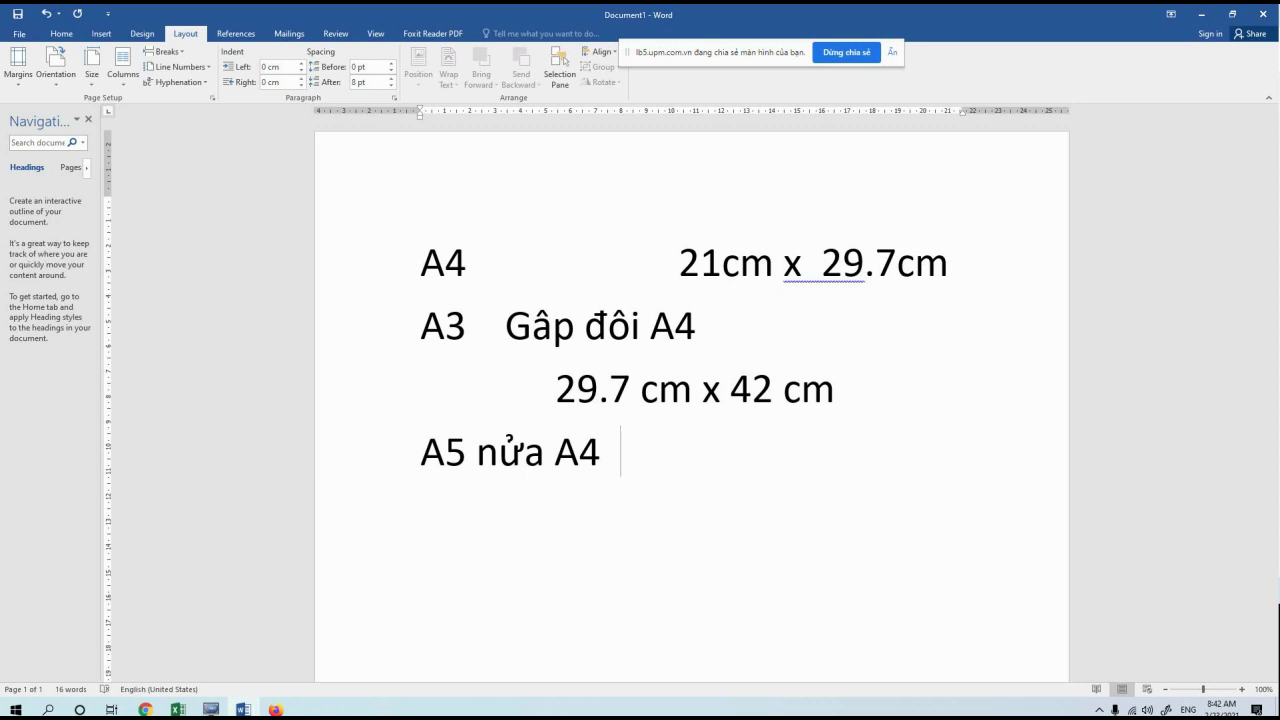
pyautogui.write(' 14.8cm x21')
pyautogui.click(611, 453)
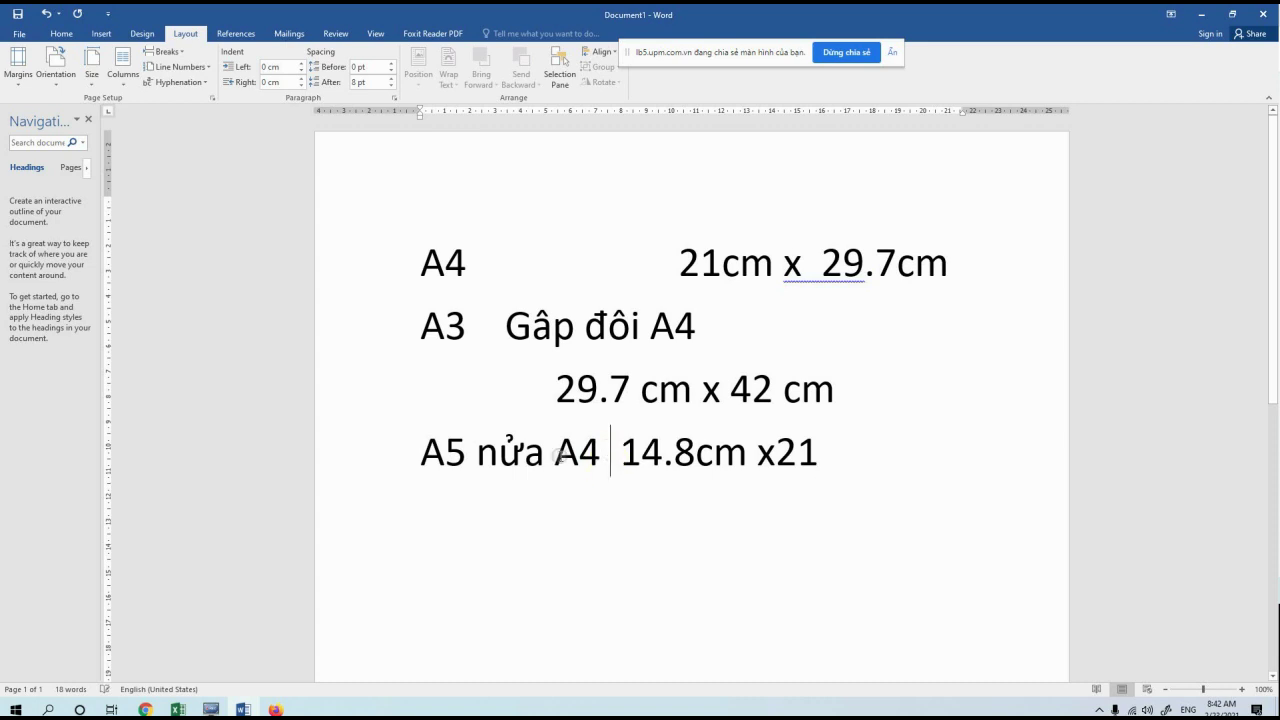
pyautogui.write(':')
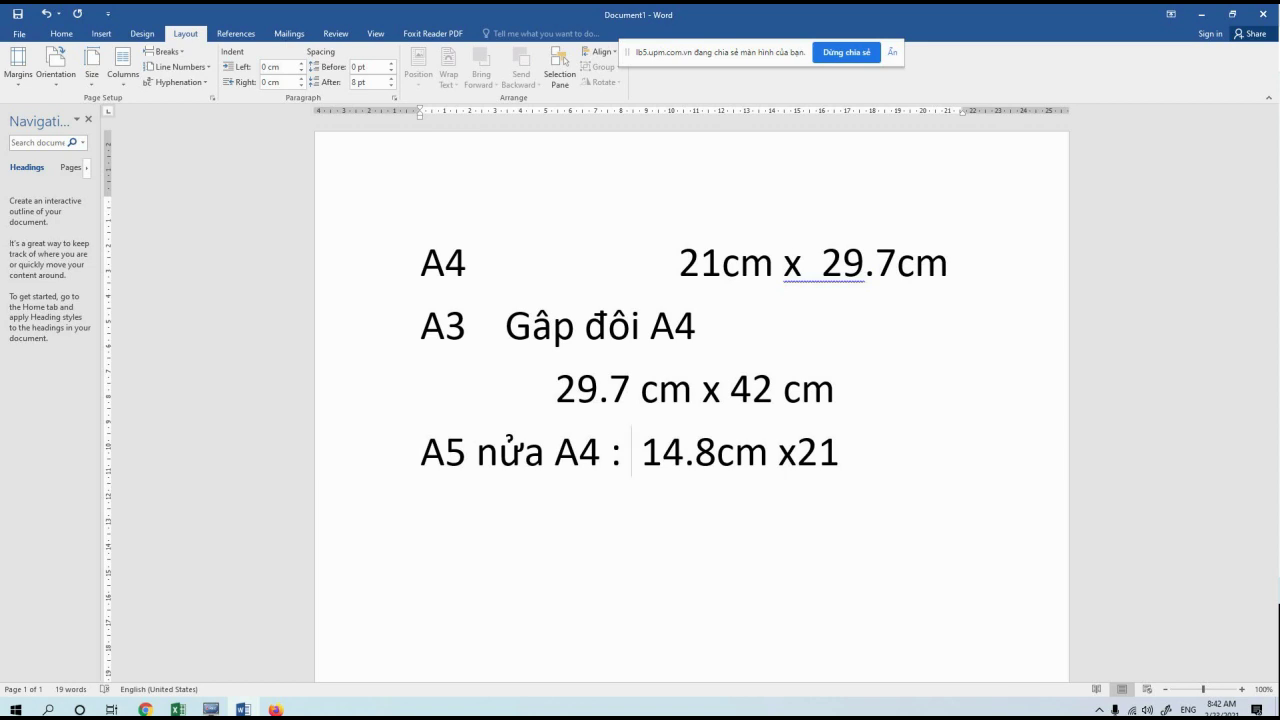
# Step: Correct the accent to 'Gấp' and append 'cm' after x21 on the A5 line
pyautogui.click(544, 329)
pyautogui.press('BackSpace')
pyautogui.write('á')
pyautogui.press('BackSpace')
pyautogui.write('a')
pyautogui.click(841, 451)
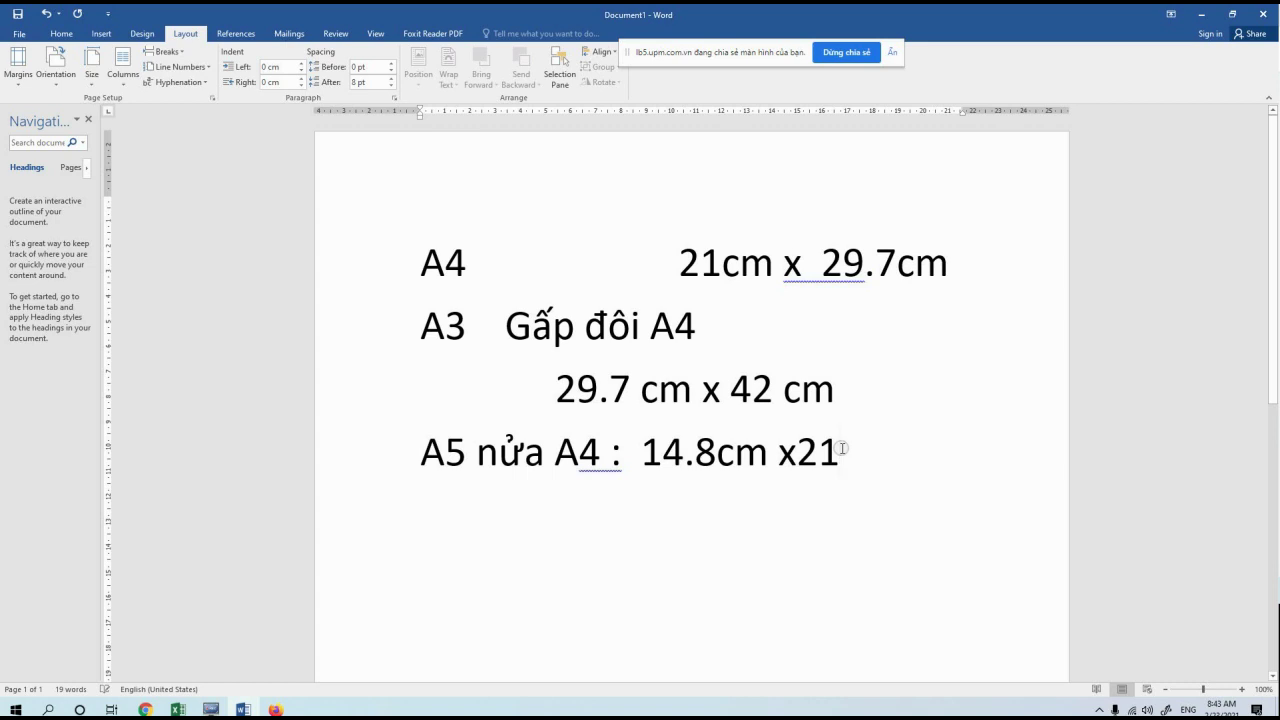
pyautogui.write('cm')
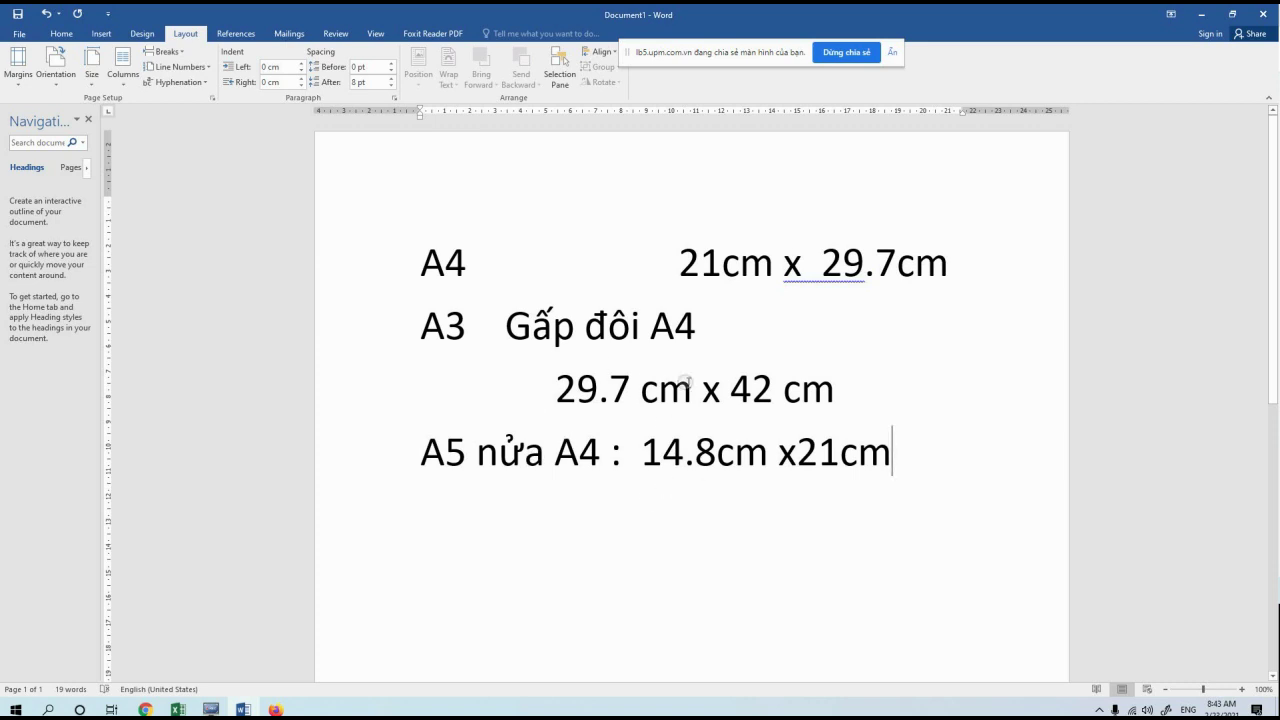
pyautogui.click(668, 262)
# Step: Add blank lines below the A5 line and place the caret on one
pyautogui.tripleClick(979, 261)
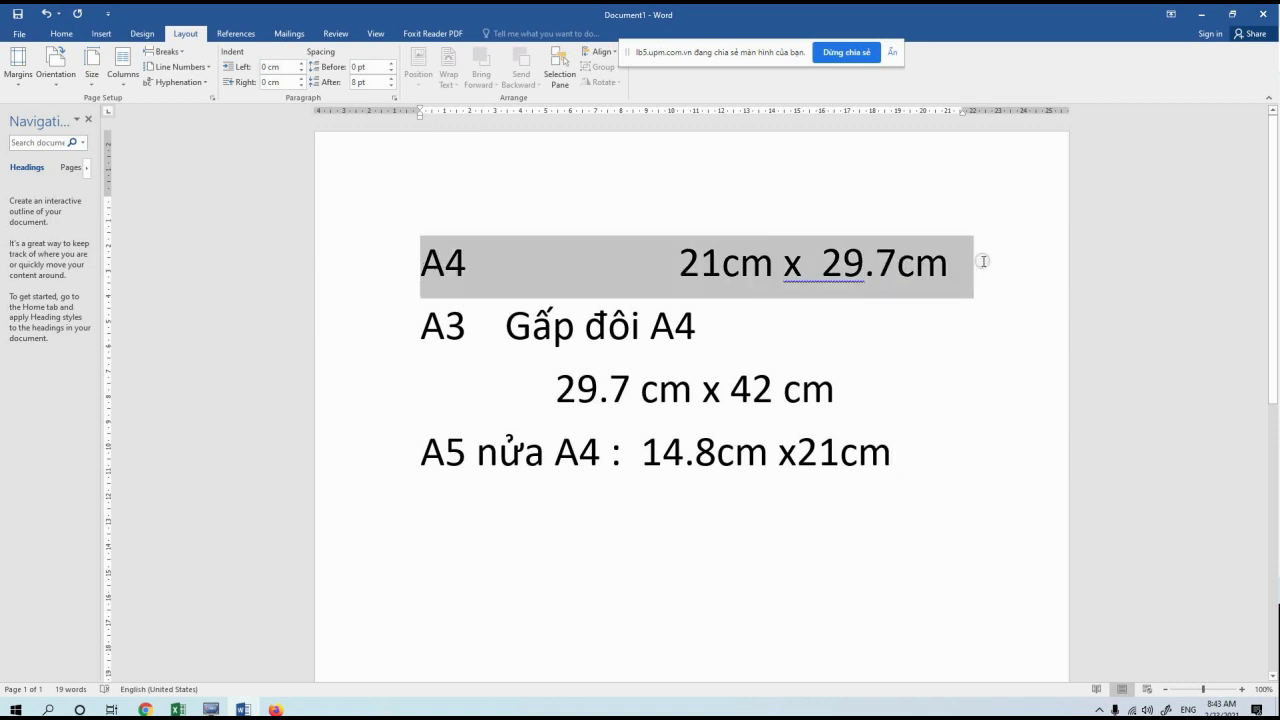
pyautogui.moveTo(556, 392); pyautogui.dragTo(858, 393)
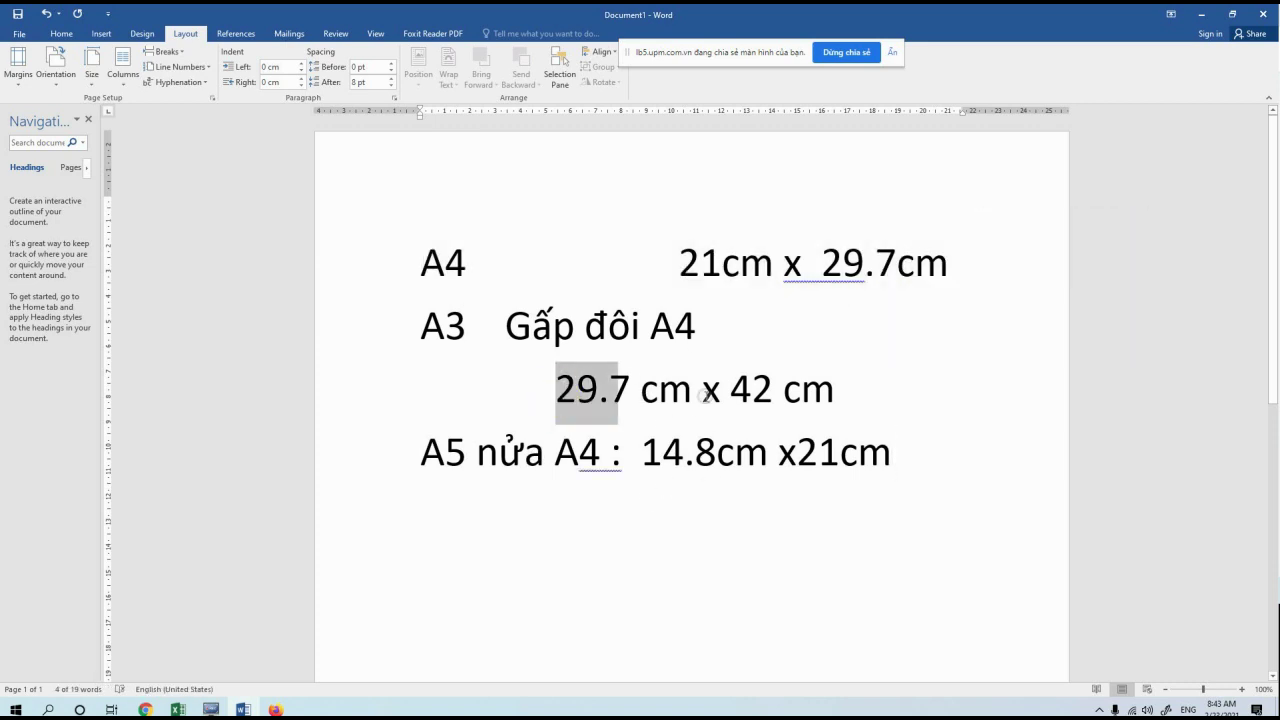
pyautogui.click(864, 566)
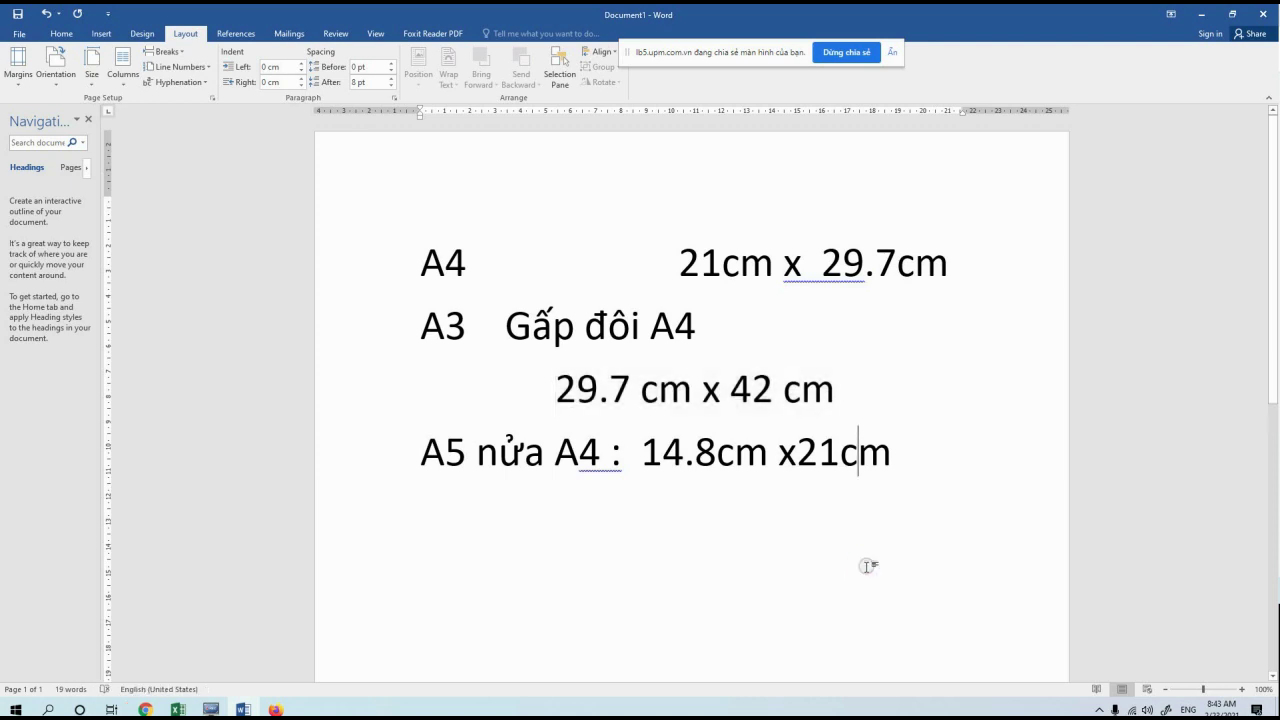
pyautogui.click(905, 462)
pyautogui.press('Return')
pyautogui.press('Return')
pyautogui.press('Return')
pyautogui.click(518, 421)
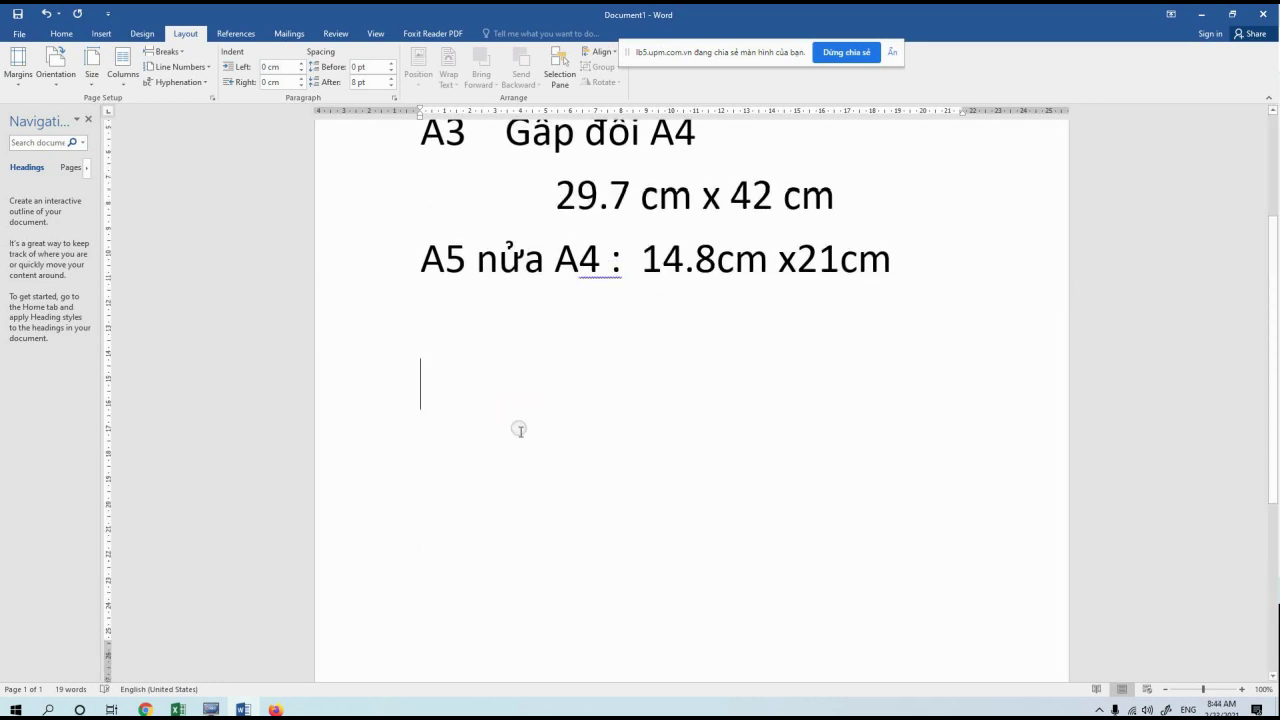
# Step: Type a 'Gmail:' line with the e-mail address, then bring up YouTube Studio in Chrome
pyautogui.write('Gm')
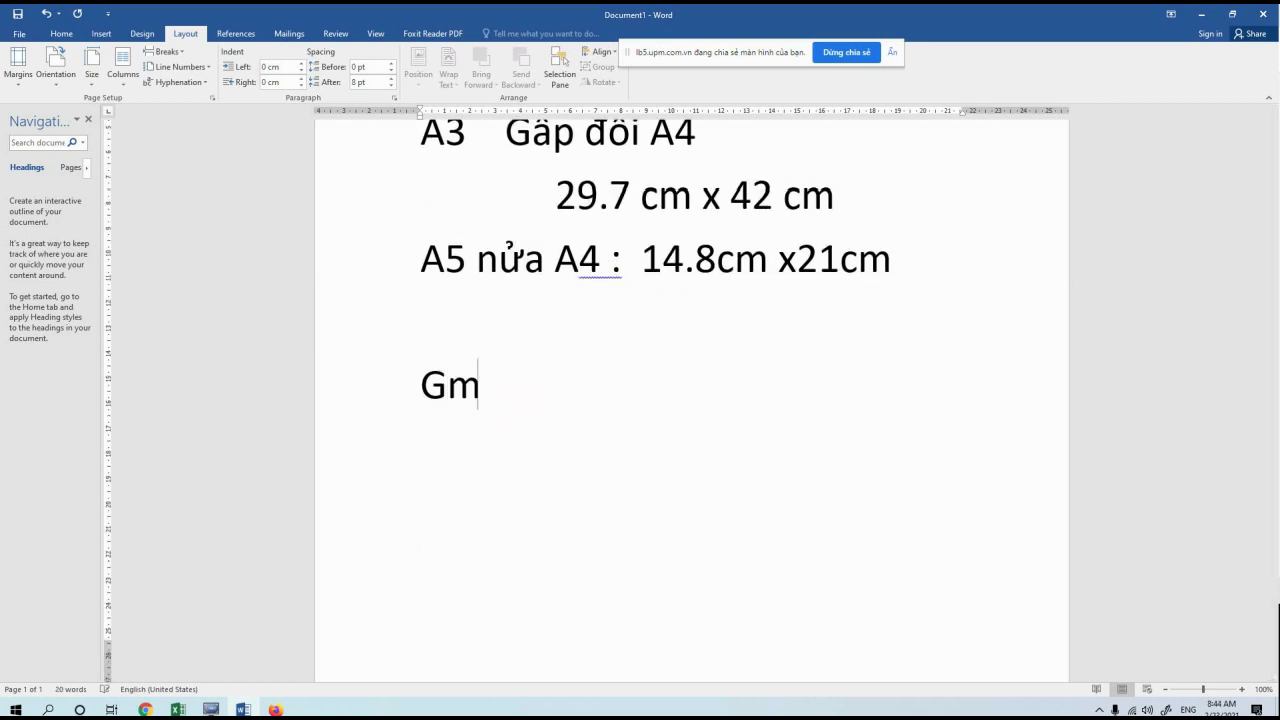
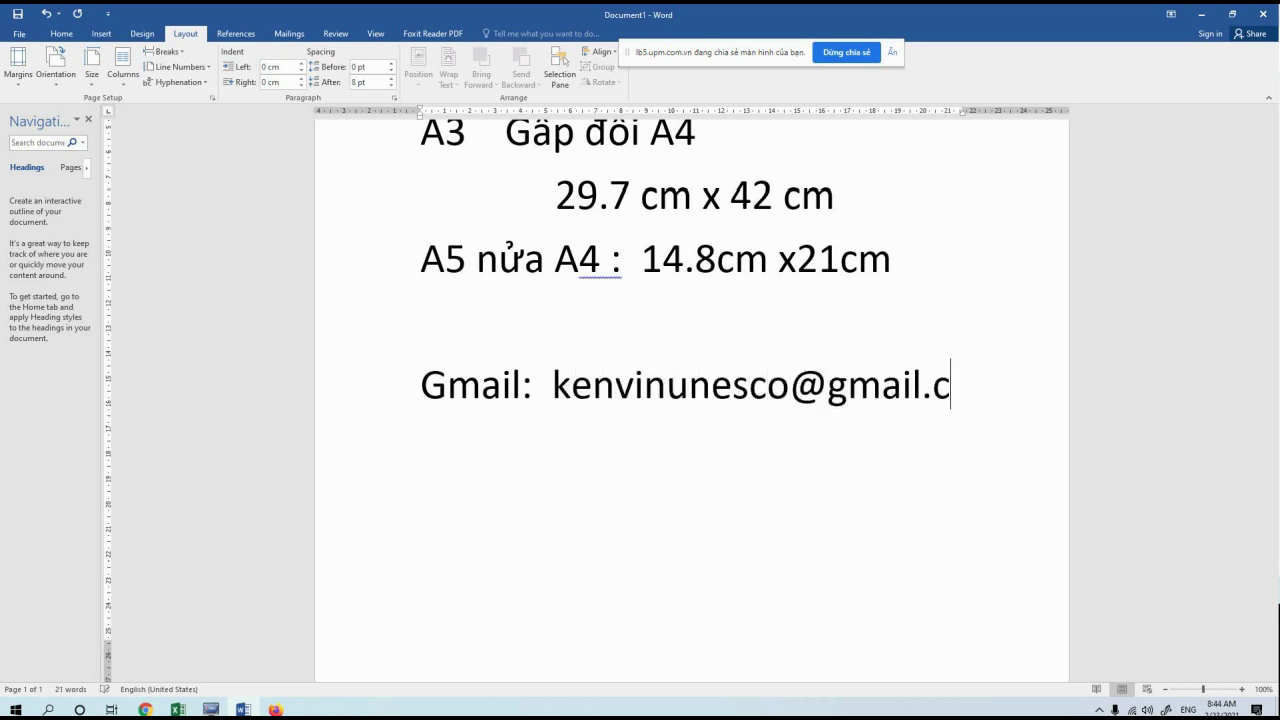
pyautogui.press('Return')
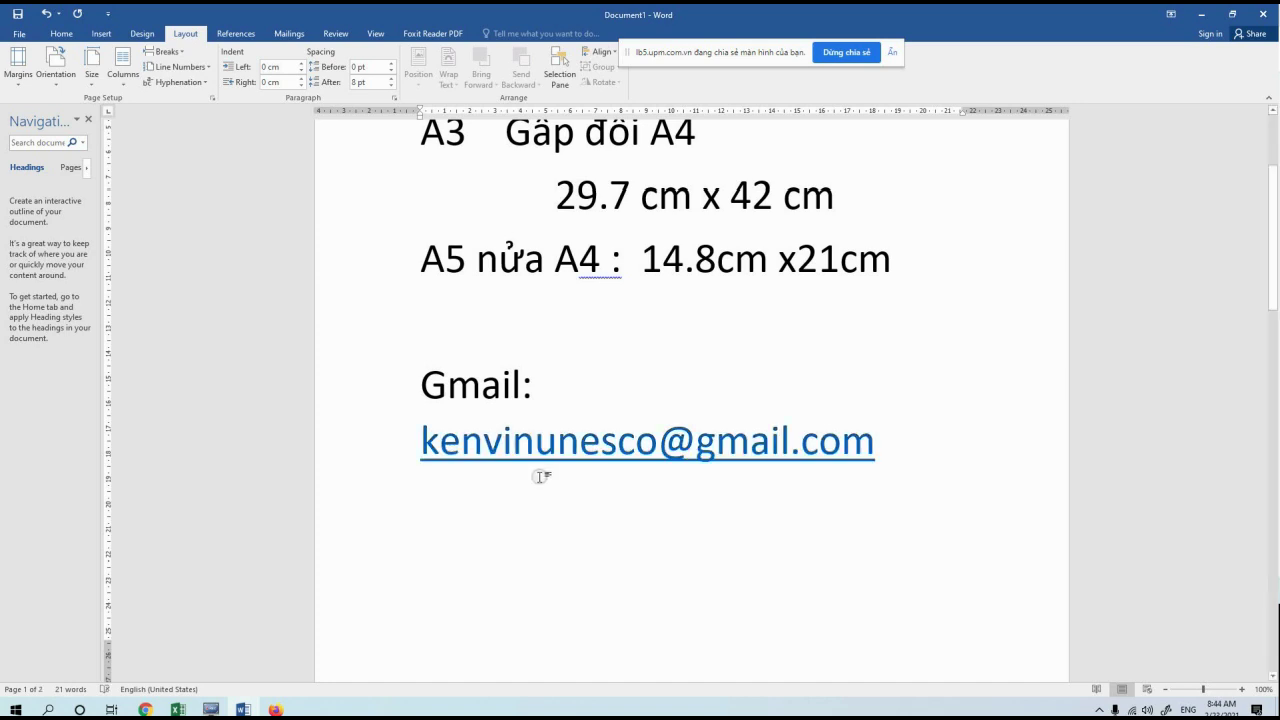
pyautogui.scroll(-1, 540, 474)
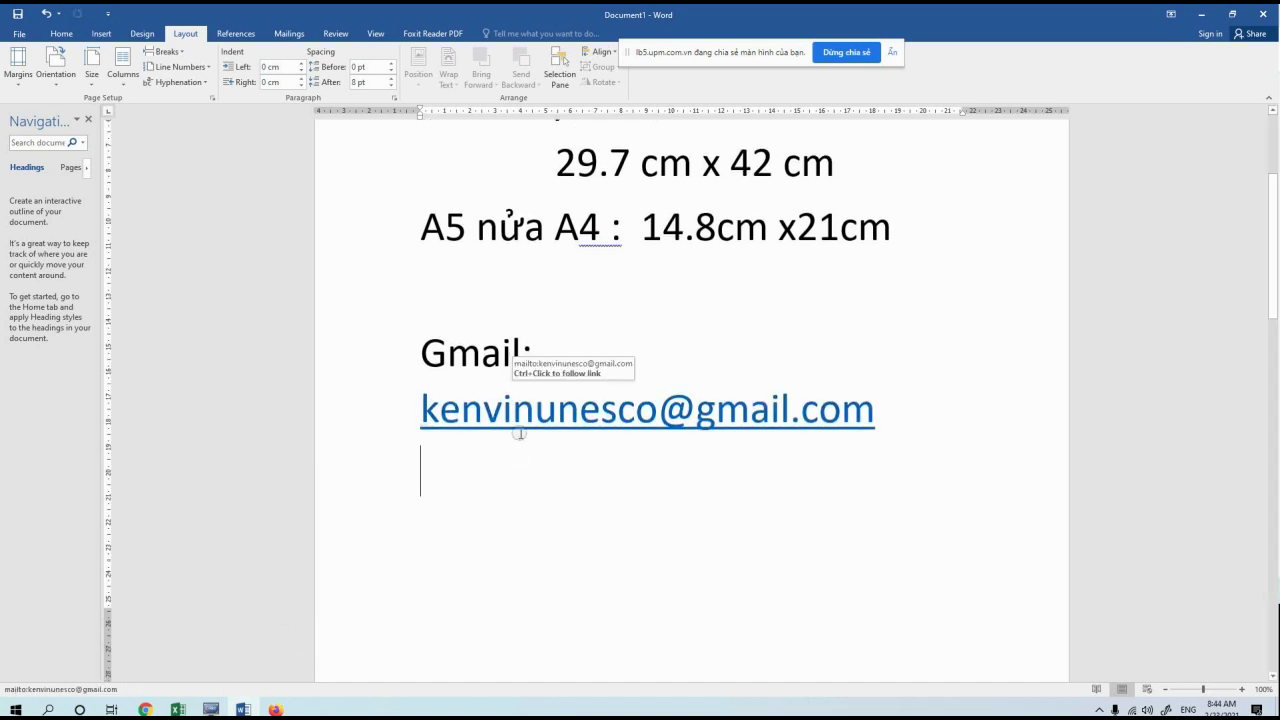
pyautogui.click(150, 710)
pyautogui.click(360, 662)
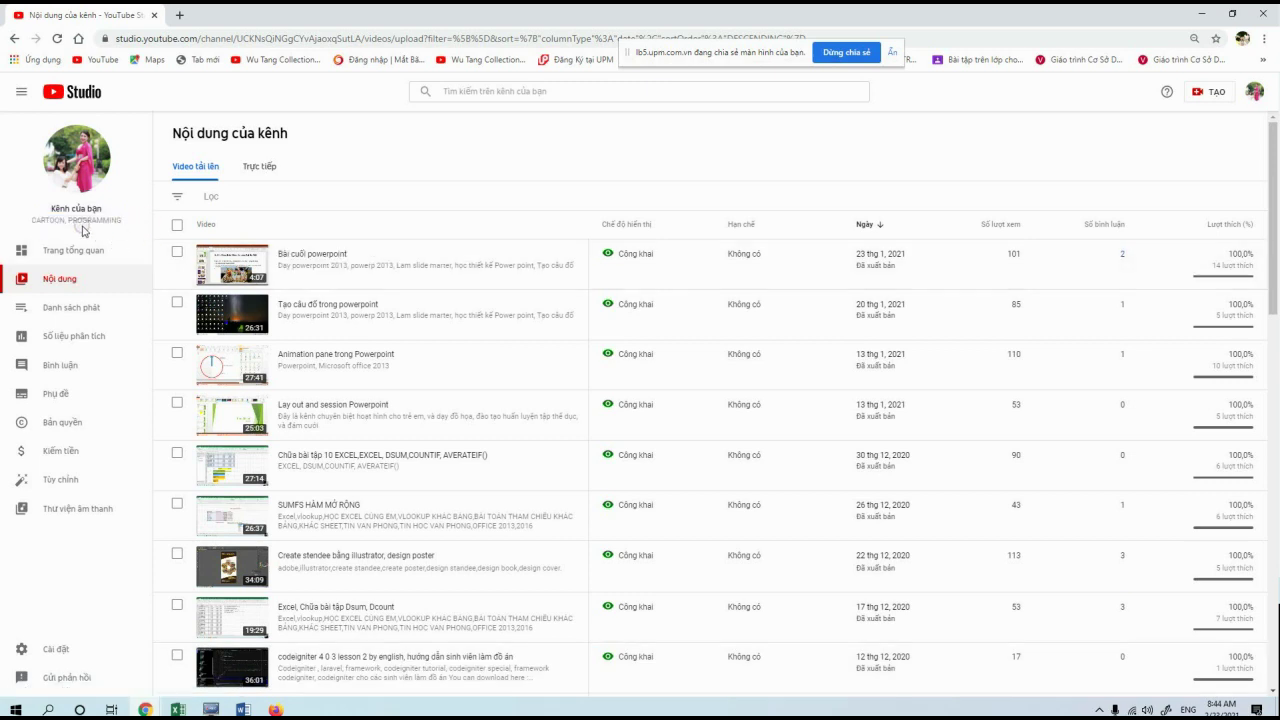
# Step: Open the details page of the 'Bài cuối powerpoint' video in YouTube Studio's content list
pyautogui.click(14, 38)
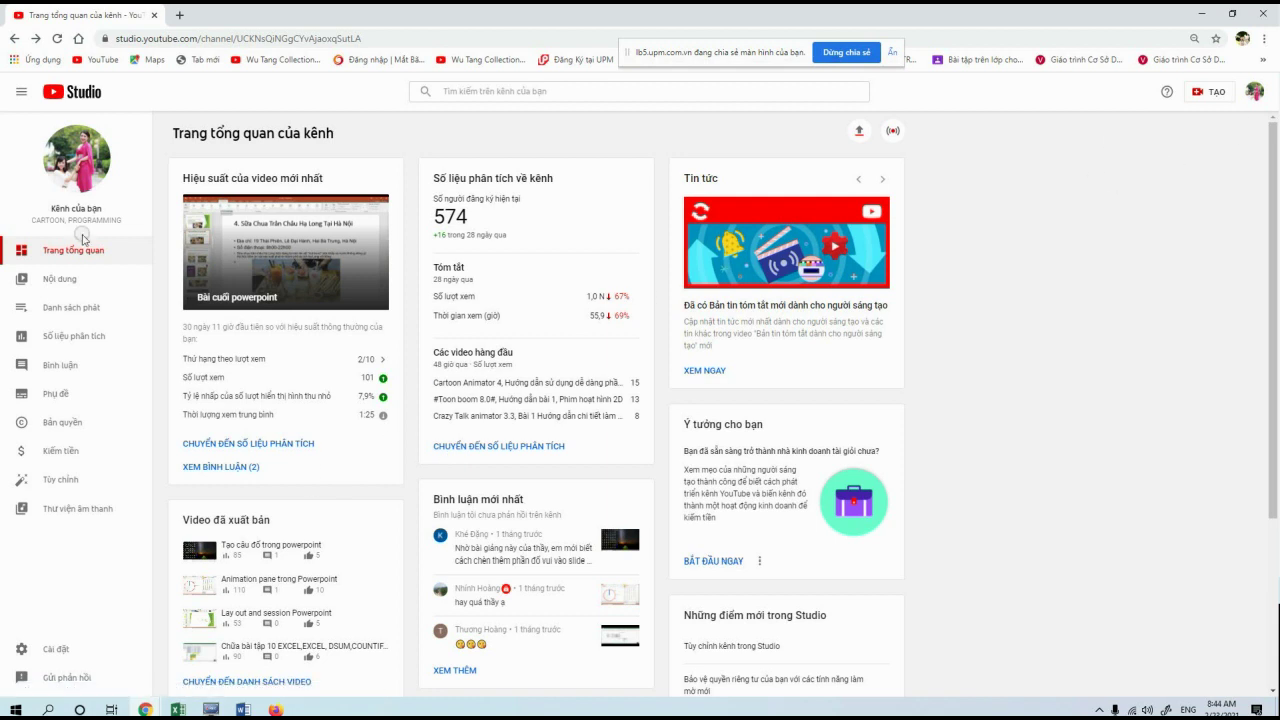
pyautogui.moveTo(31, 220); pyautogui.dragTo(121, 220)
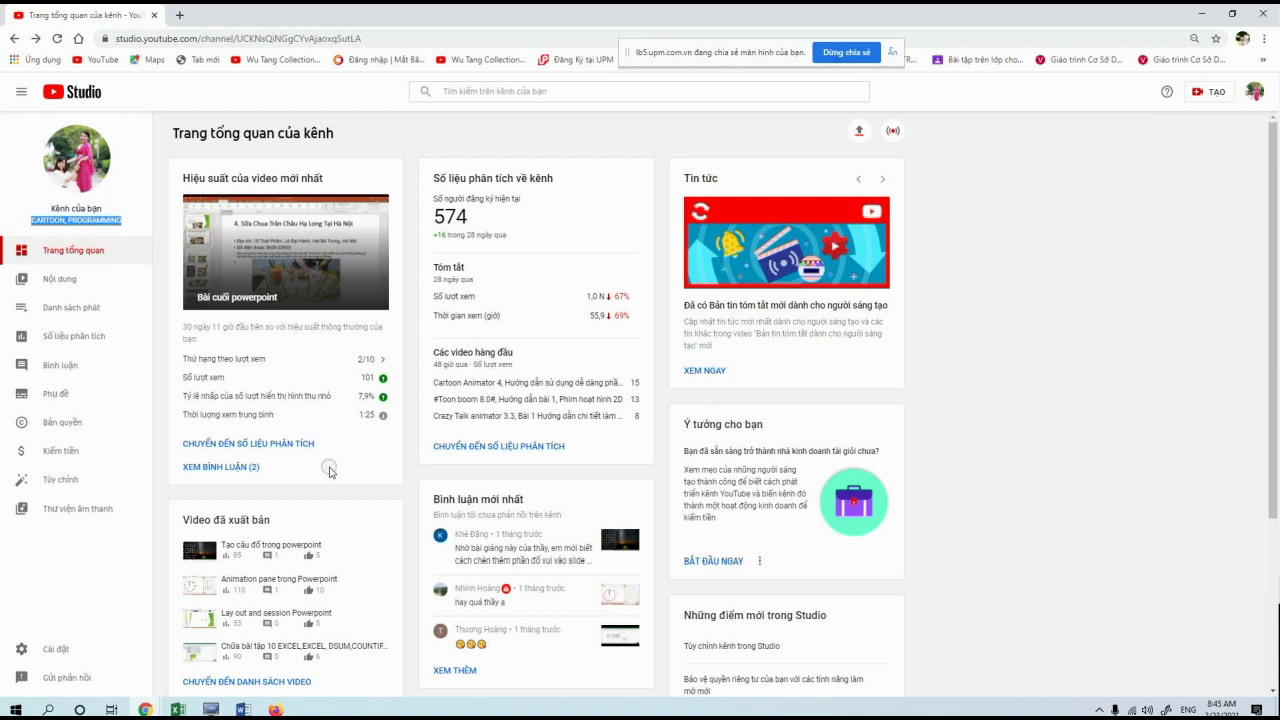
pyautogui.click(68, 278)
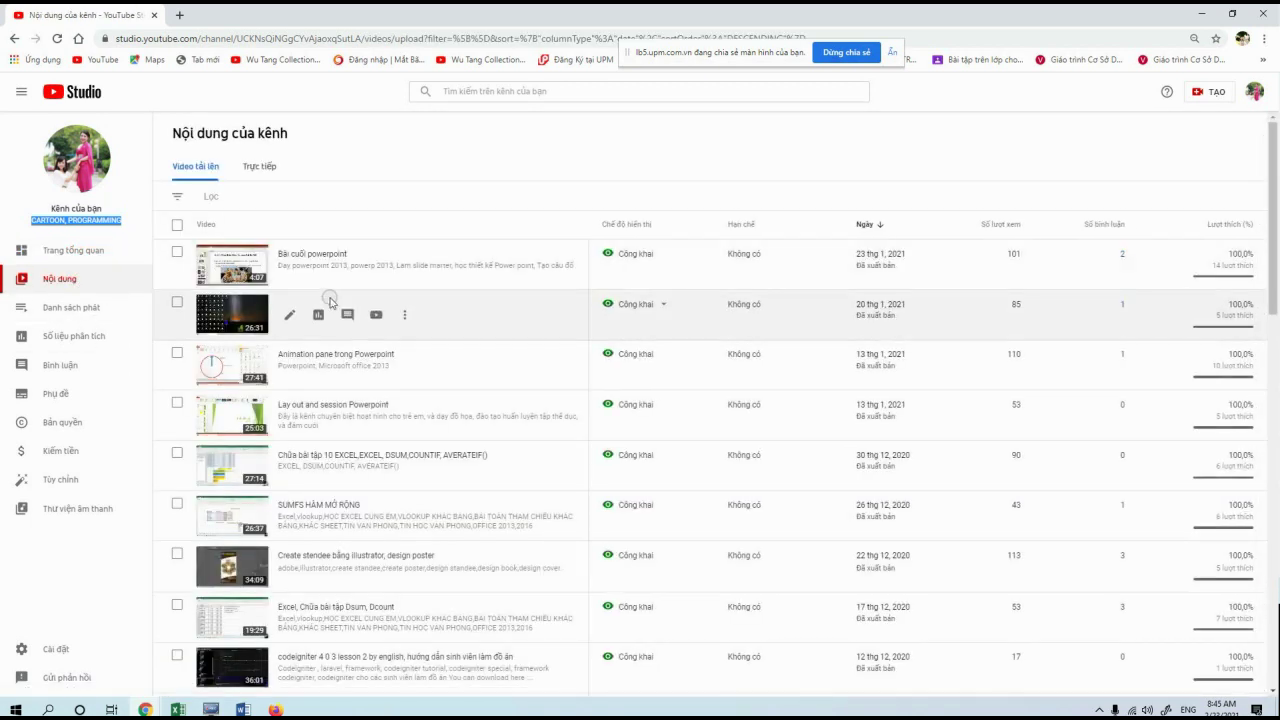
pyautogui.click(289, 264)
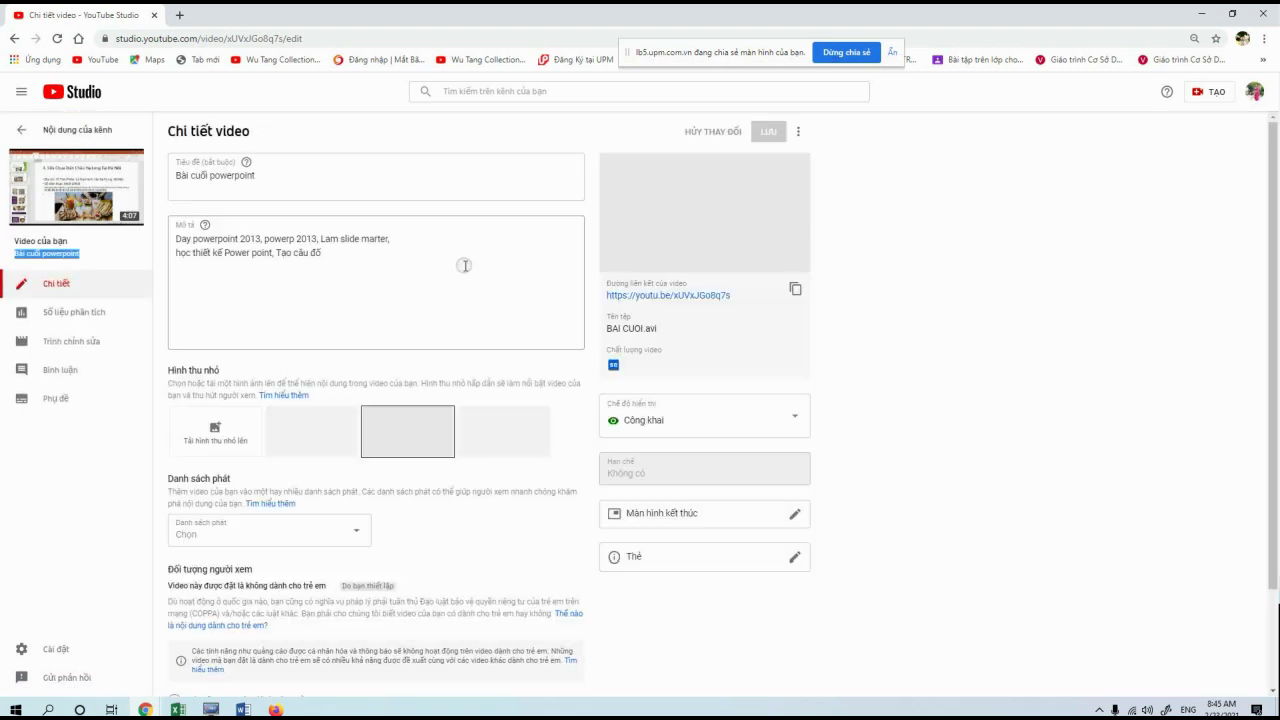
# Step: Copy the video's short link and return to Word below the e-mail line
pyautogui.moveTo(737, 296); pyautogui.dragTo(605, 296)
pyautogui.hotkey('ctrl', 'c')
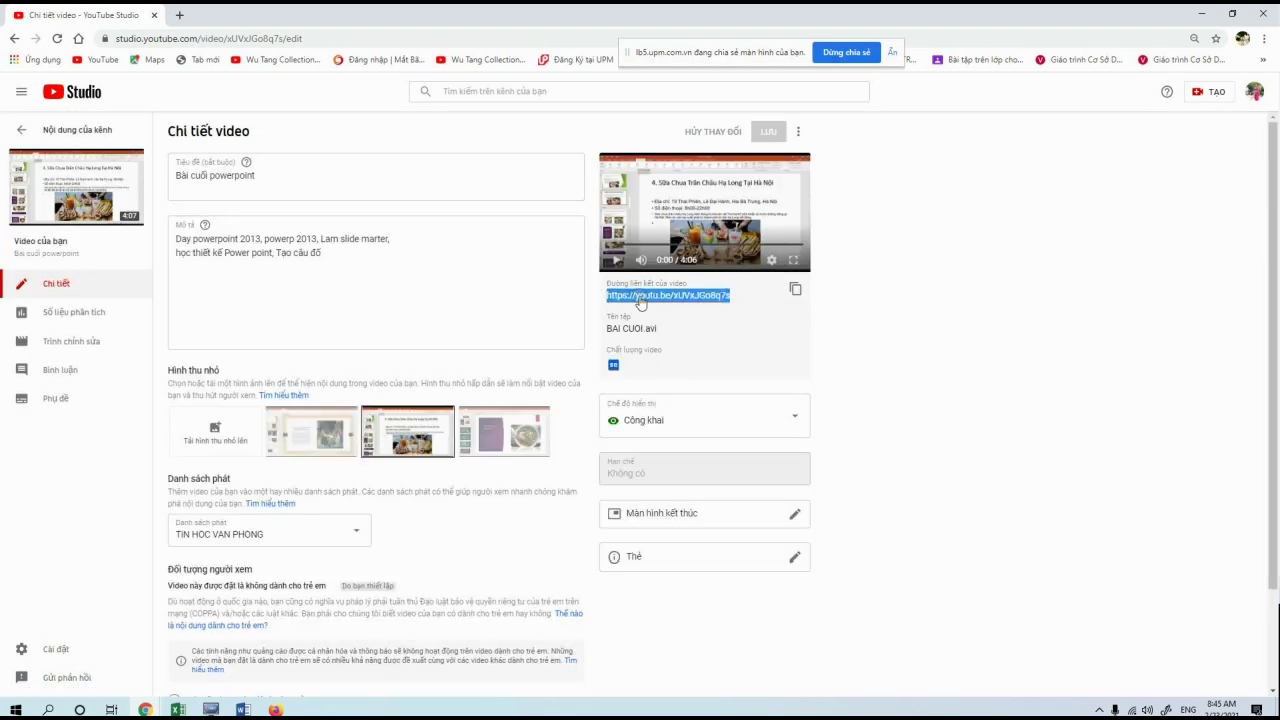
pyautogui.rightClick(641, 302)
pyautogui.click(665, 420)
pyautogui.click(246, 709)
pyautogui.click(919, 432)
pyautogui.press('Return')
pyautogui.press('Return')
pyautogui.hotkey('ctrl', 'v')
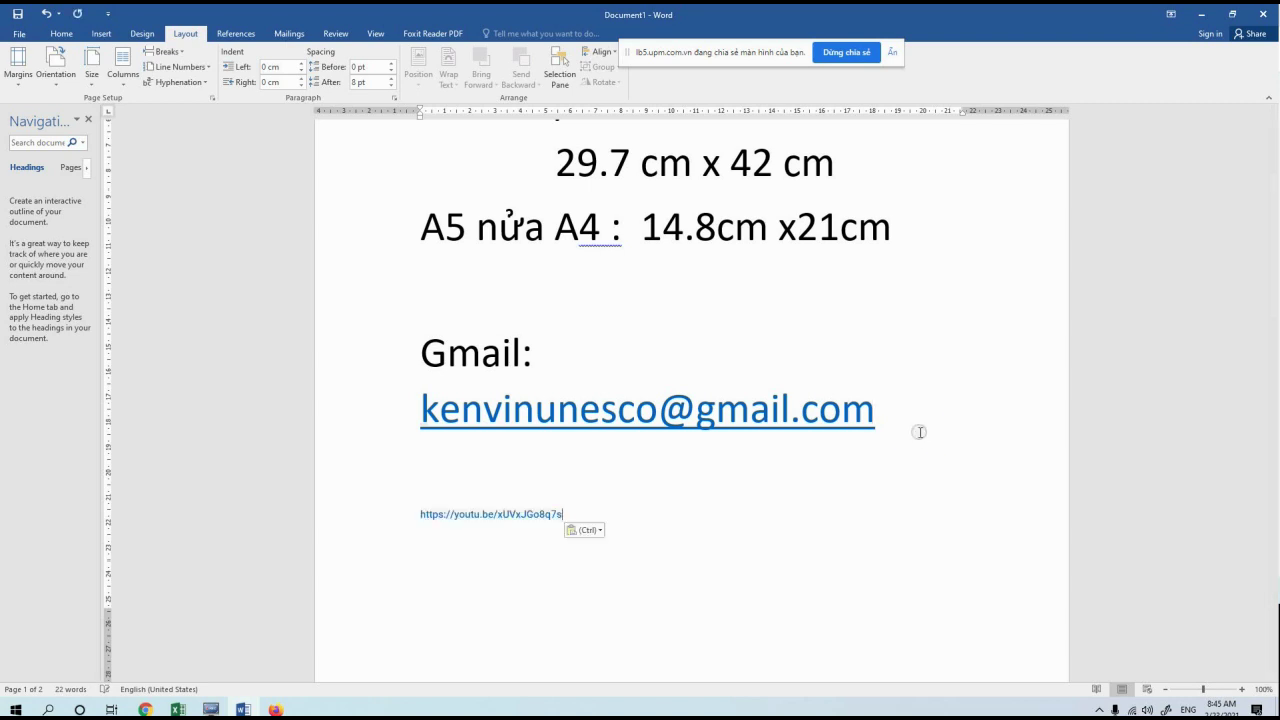
pyautogui.scroll(-2, 919, 432)
pyautogui.moveTo(418, 450); pyautogui.dragTo(584, 457)
pyautogui.hotkey('ctrl', ']')
pyautogui.hotkey('ctrl', ']')
pyautogui.hotkey('ctrl', ']')
pyautogui.hotkey('ctrl', ']')
pyautogui.hotkey('ctrl', ']')
pyautogui.hotkey('ctrl', ']')
pyautogui.hotkey('ctrl', ']')
pyautogui.hotkey('ctrl', ']')
pyautogui.hotkey('ctrl', ']')
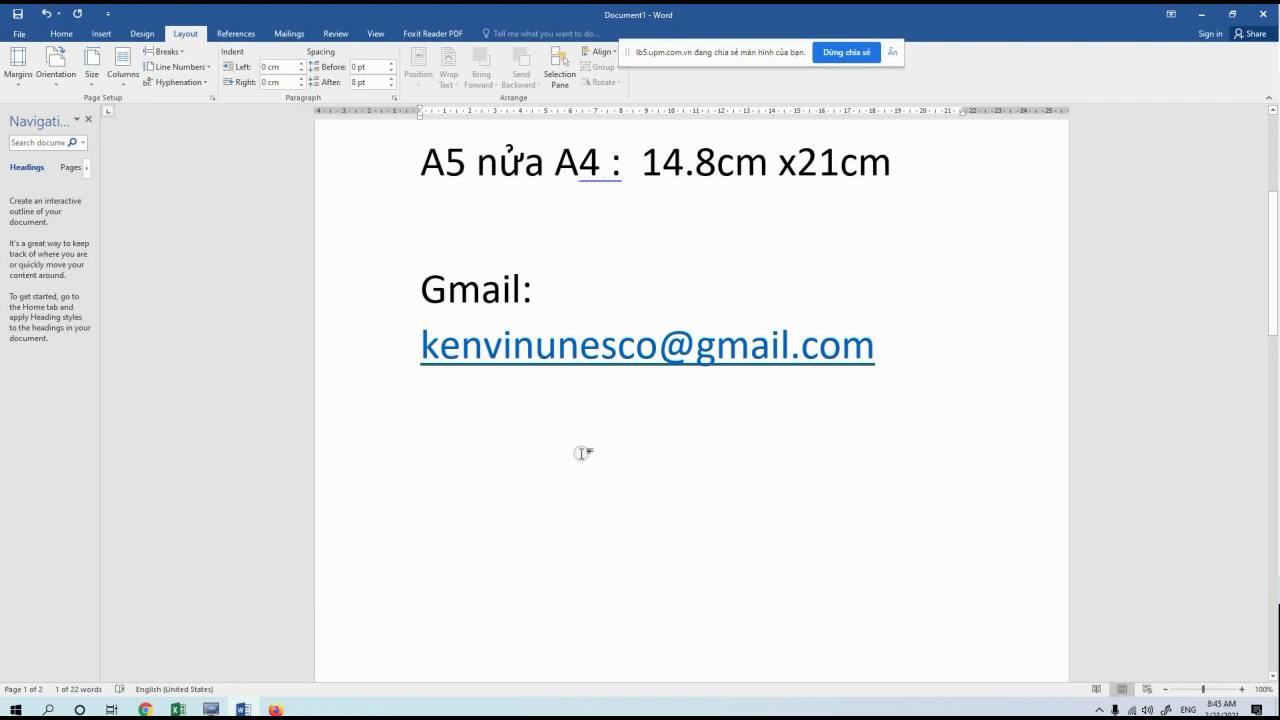
pyautogui.click(421, 464)
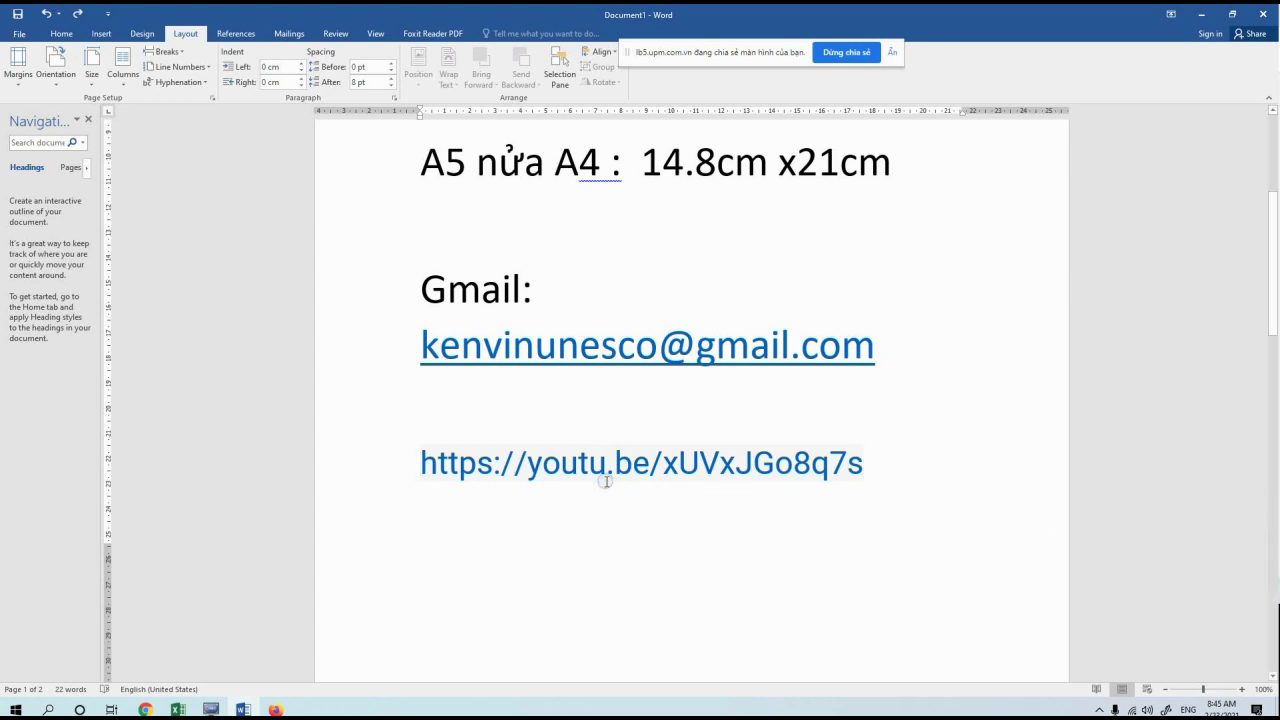
pyautogui.press('End')
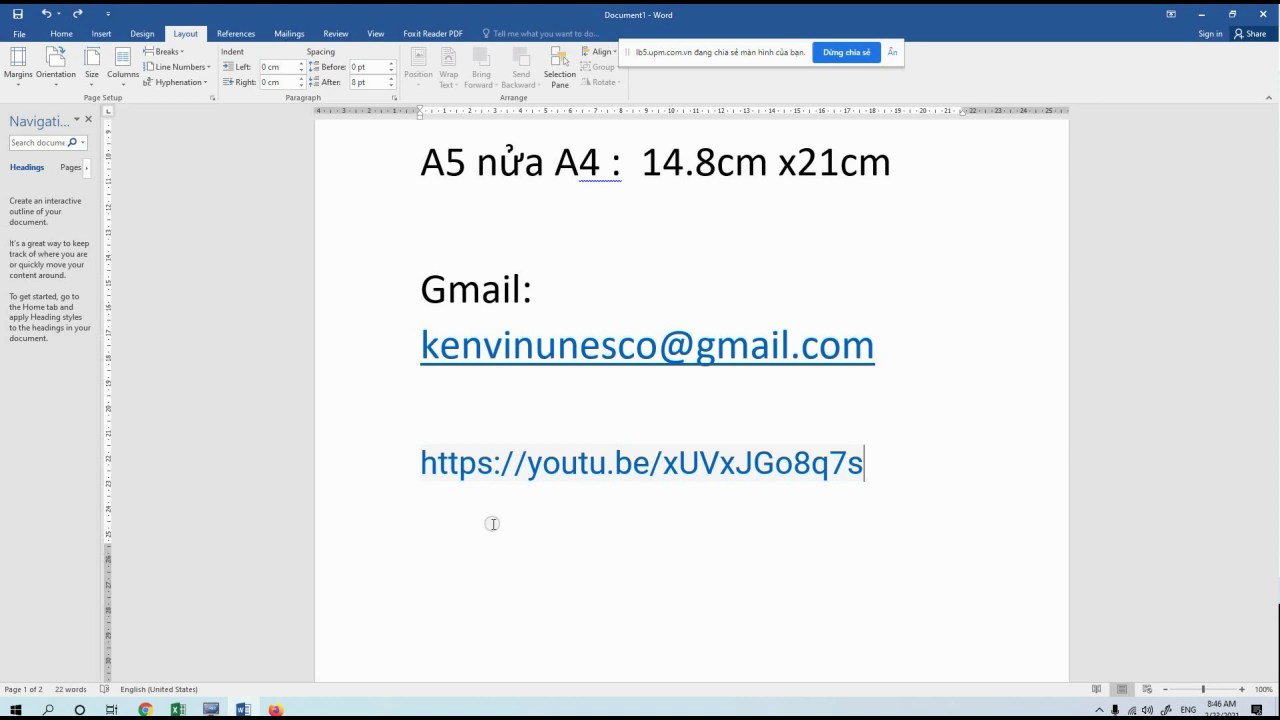
pyautogui.click(1278, 514)
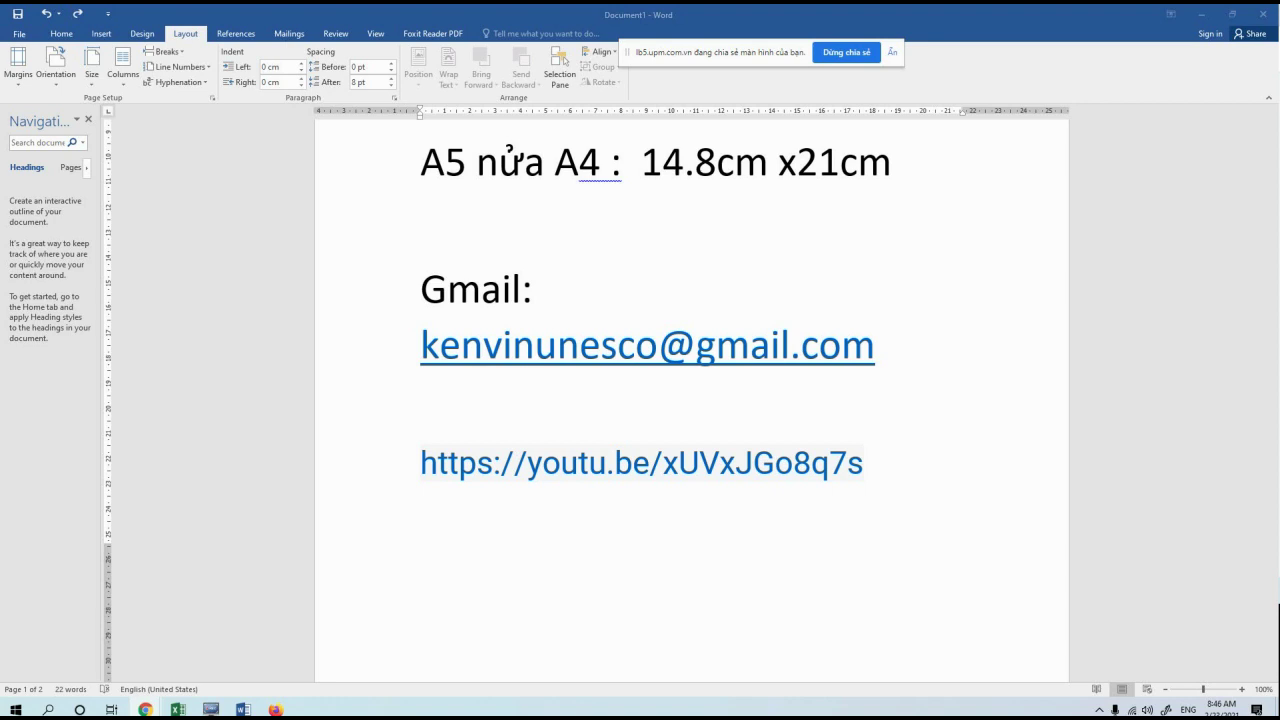
pyautogui.scroll(3, 617, 372)
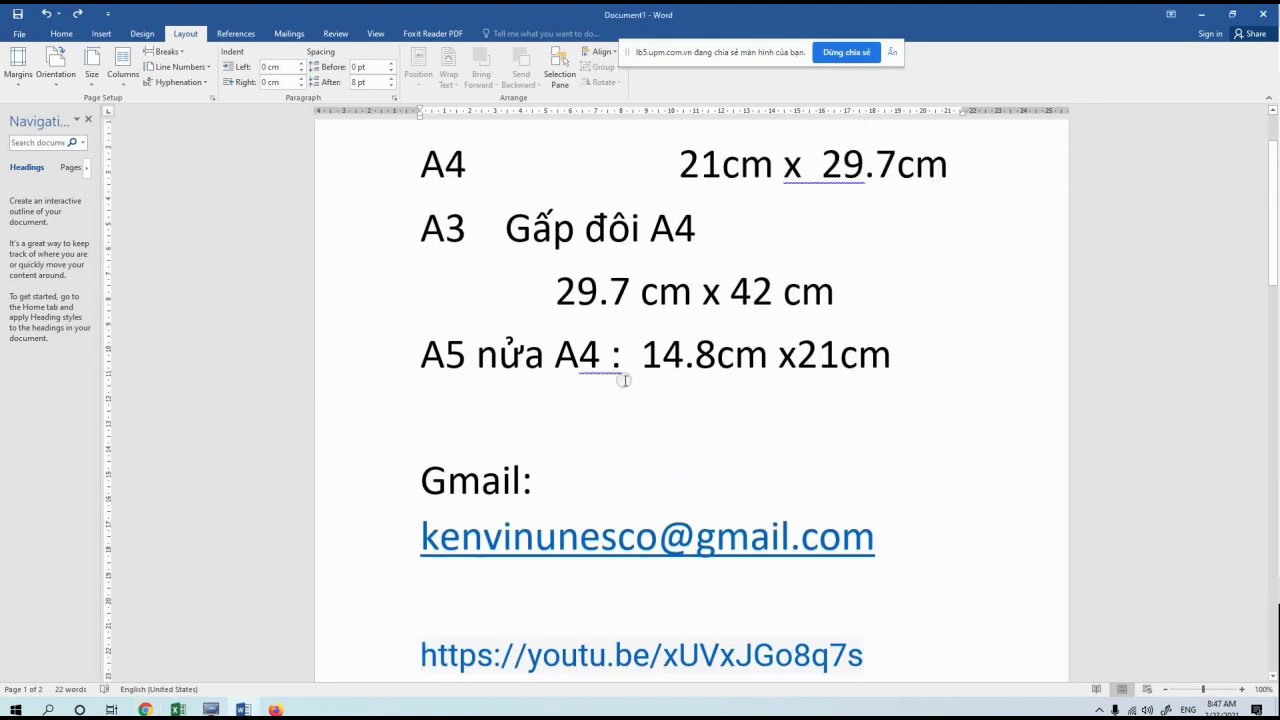
# Step: Switch the page size to A5 and view the document one page at a time
pyautogui.click(91, 75)
pyautogui.click(150, 135)
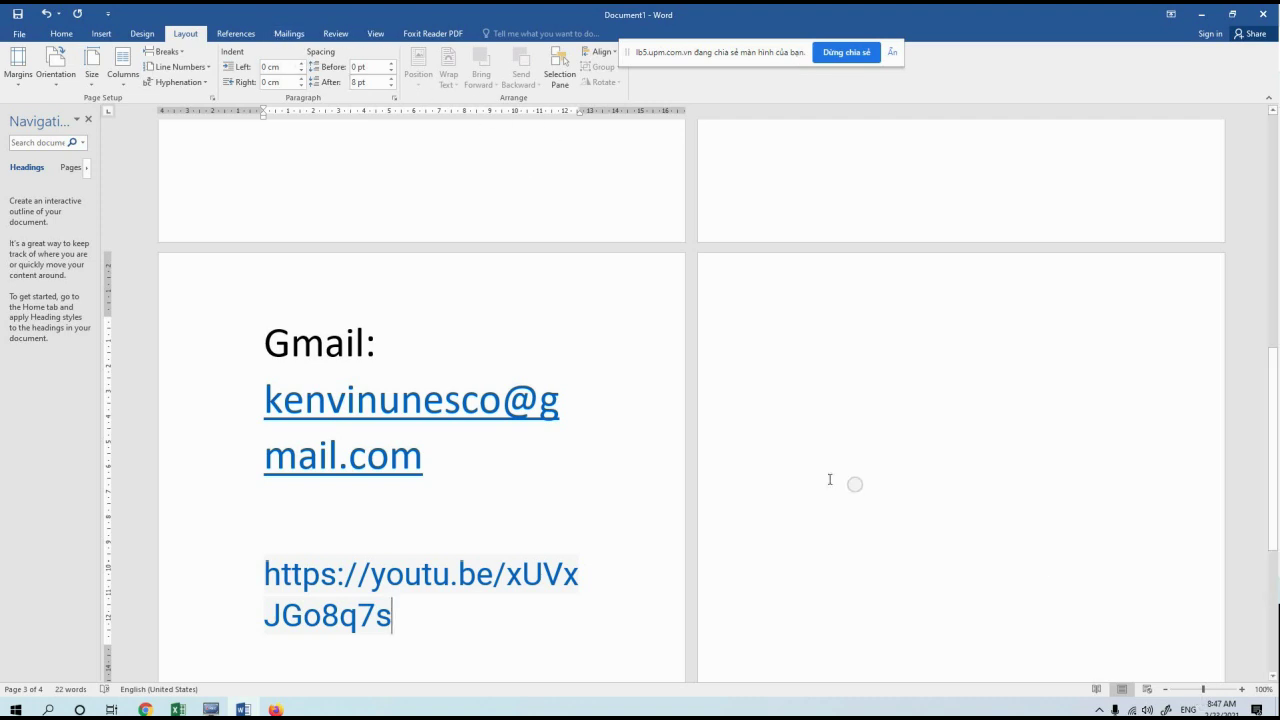
pyautogui.scroll(2, 534, 449)
pyautogui.click(375, 33)
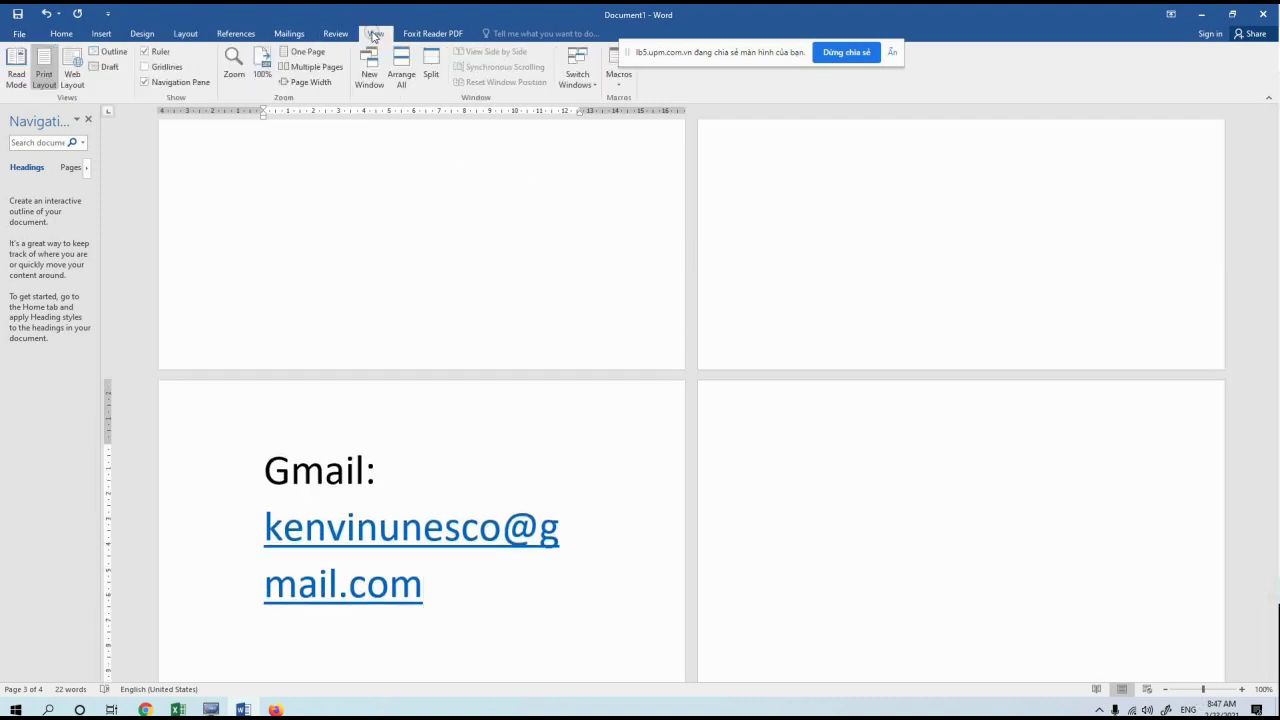
pyautogui.click(236, 66)
pyautogui.press('Escape')
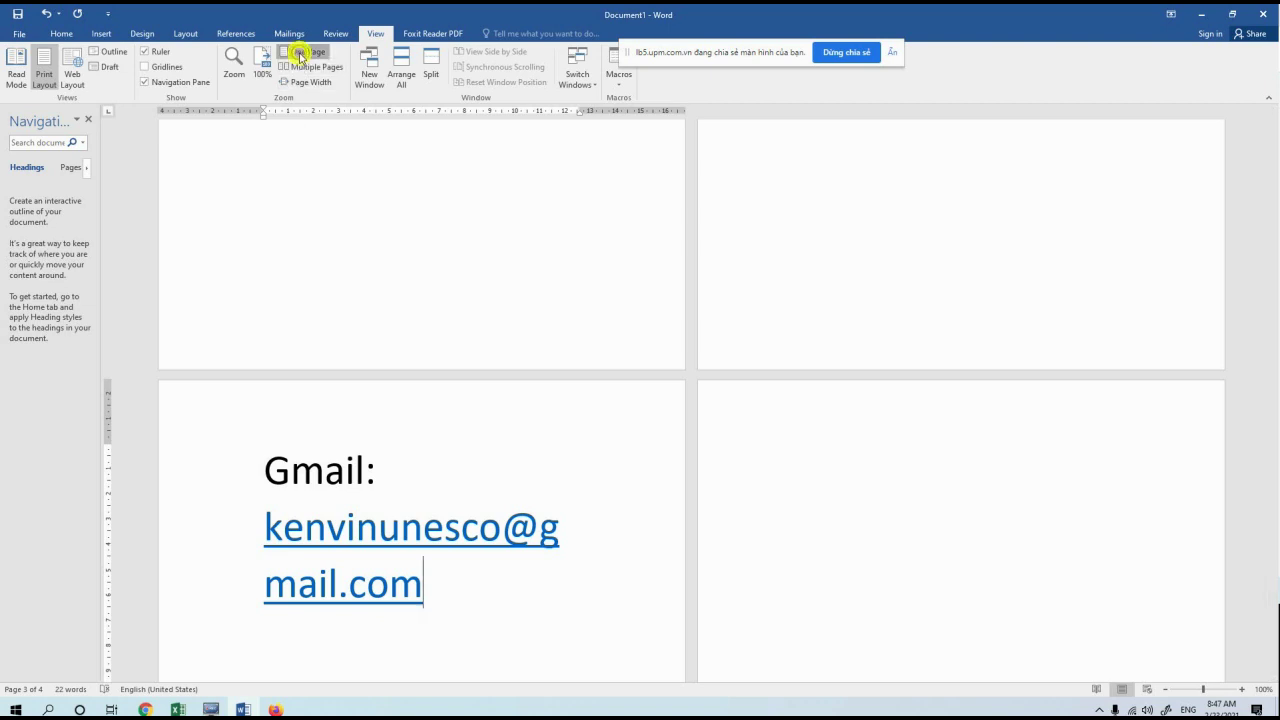
pyautogui.click(299, 56)
# Step: Scroll through the document, then open File > New to view the template gallery
pyautogui.scroll(4, 626, 414)
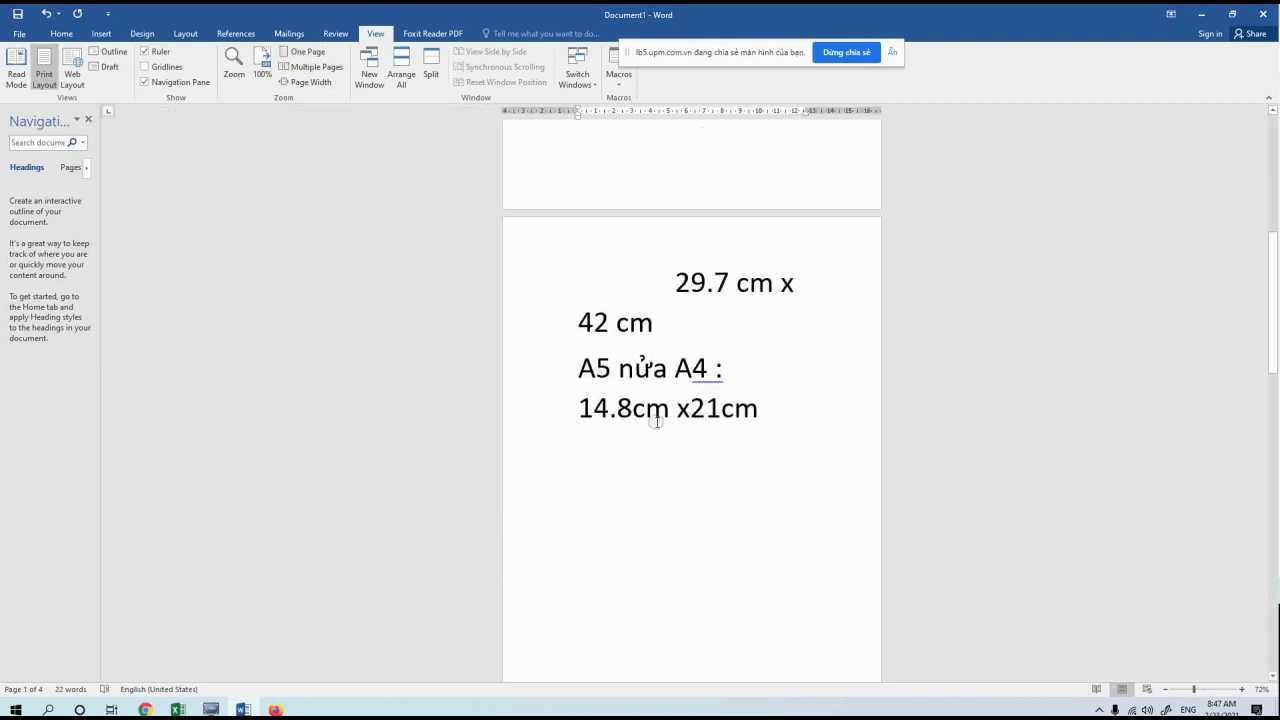
pyautogui.keyDown('ctrl'); pyautogui.scroll(3, 961, 485); pyautogui.keyUp('ctrl')
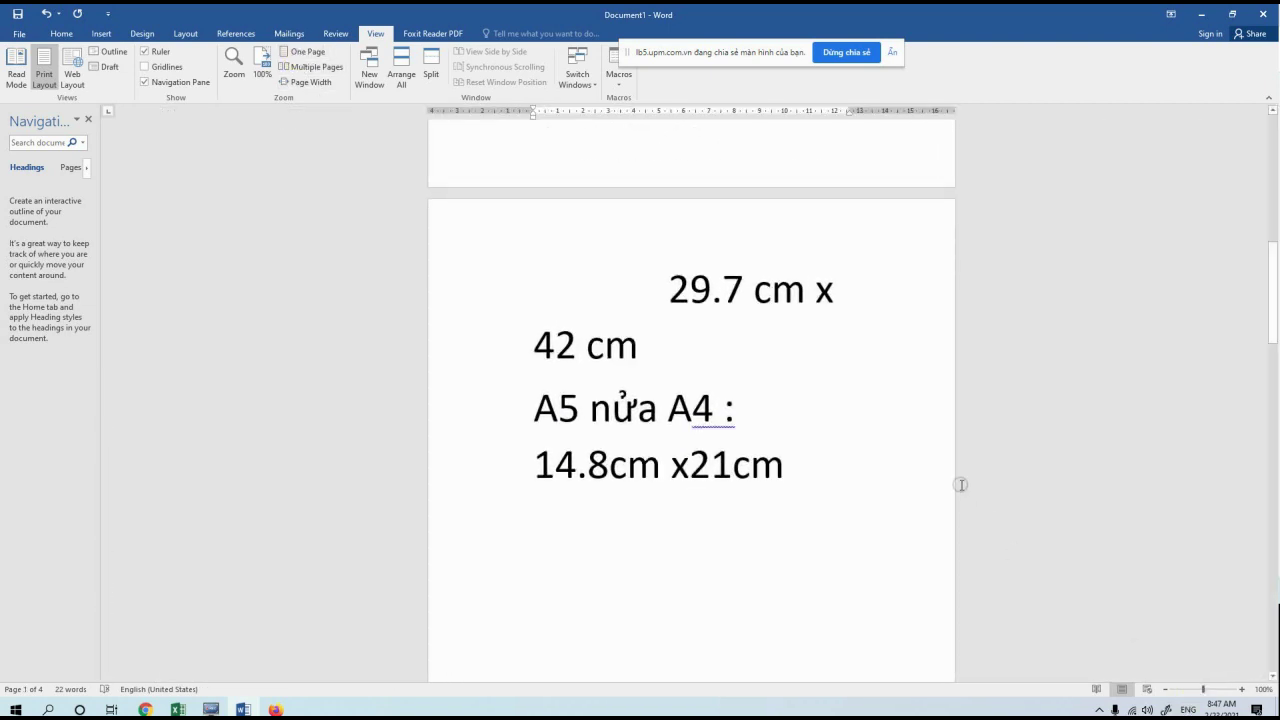
pyautogui.scroll(-3, 889, 497)
pyautogui.scroll(20, 889, 497)
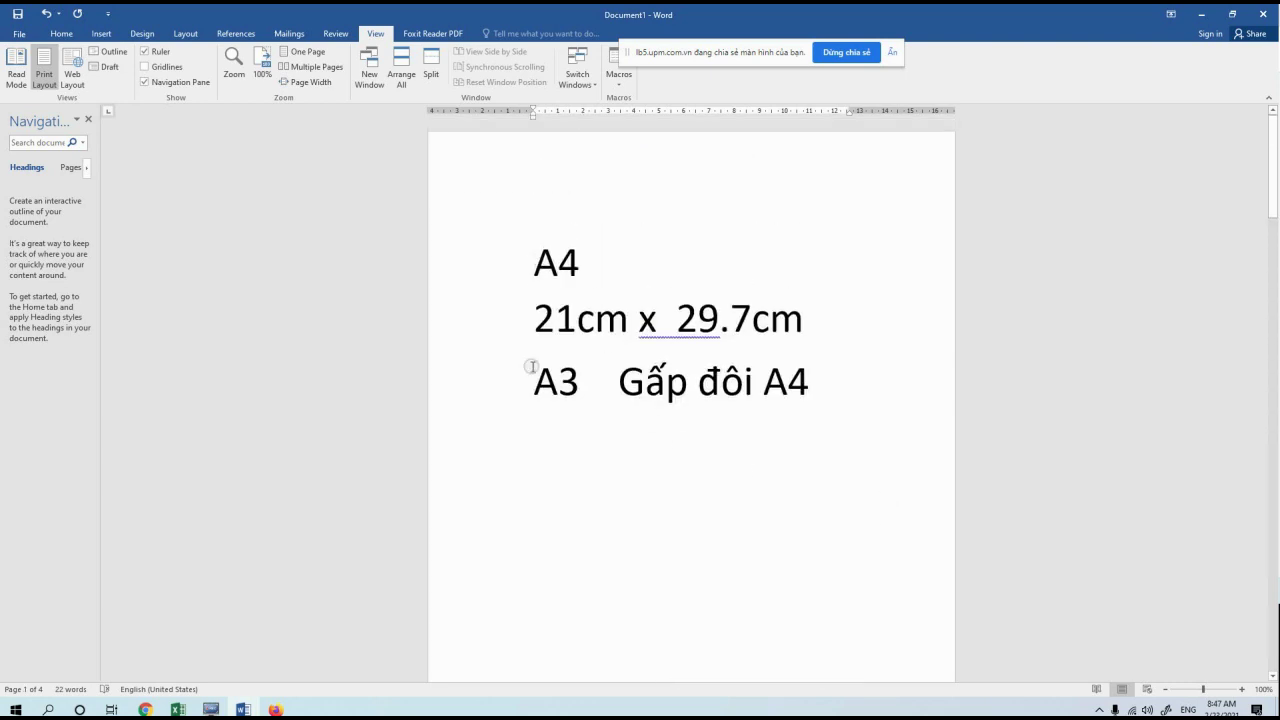
pyautogui.scroll(-20, 531, 363)
pyautogui.scroll(-4, 786, 469)
pyautogui.scroll(3, 788, 466)
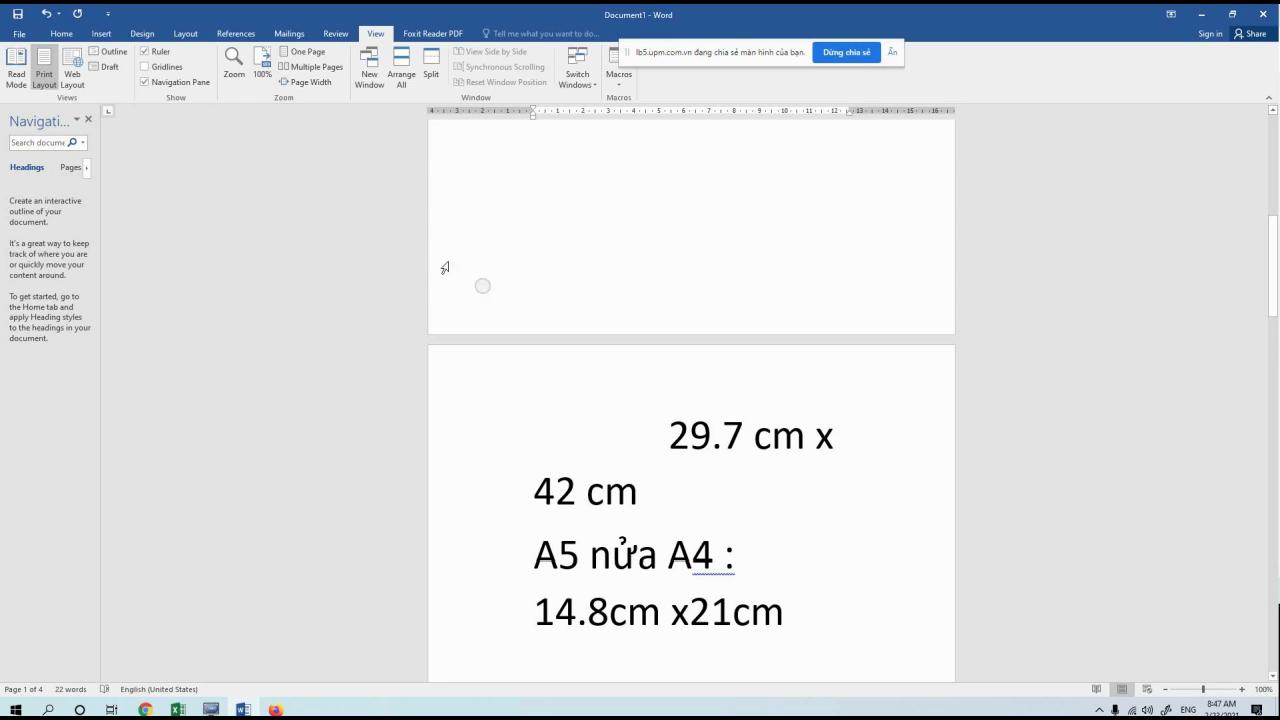
pyautogui.click(19, 33)
# Step: Create blank Document2, restore the full ribbon layout, and set the paper size to A4
pyautogui.click(22, 92)
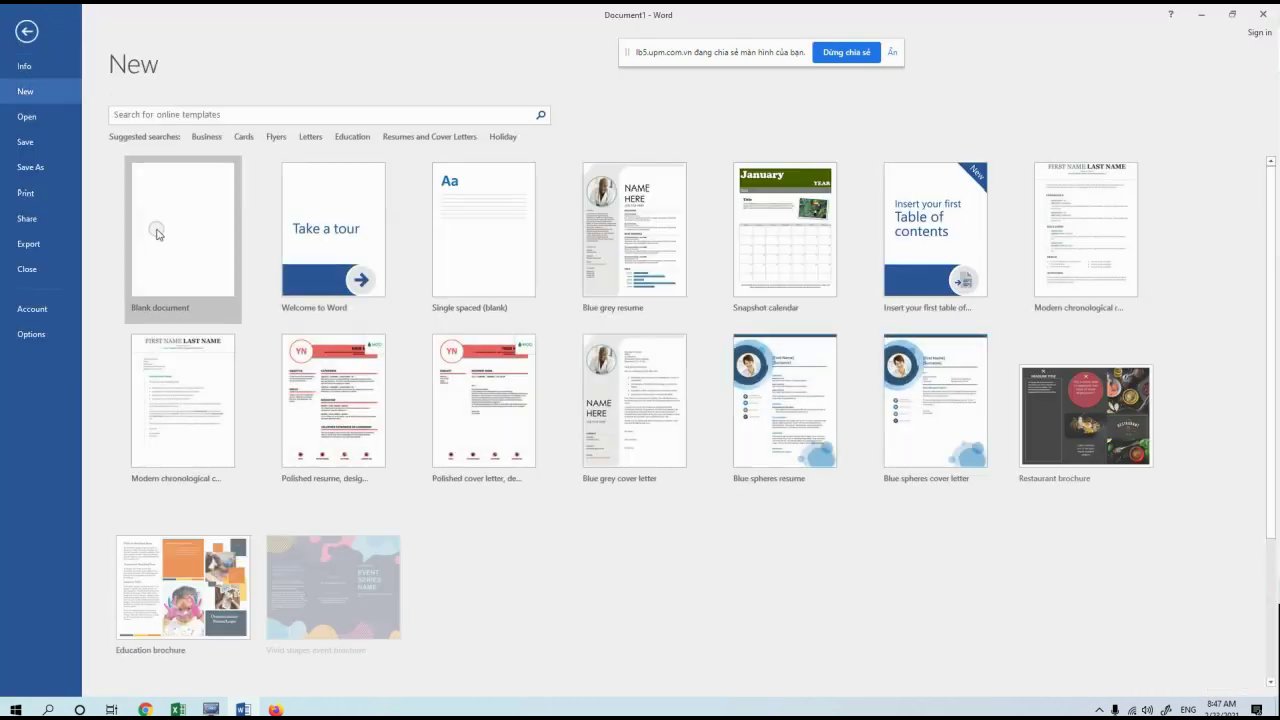
pyautogui.click(157, 243)
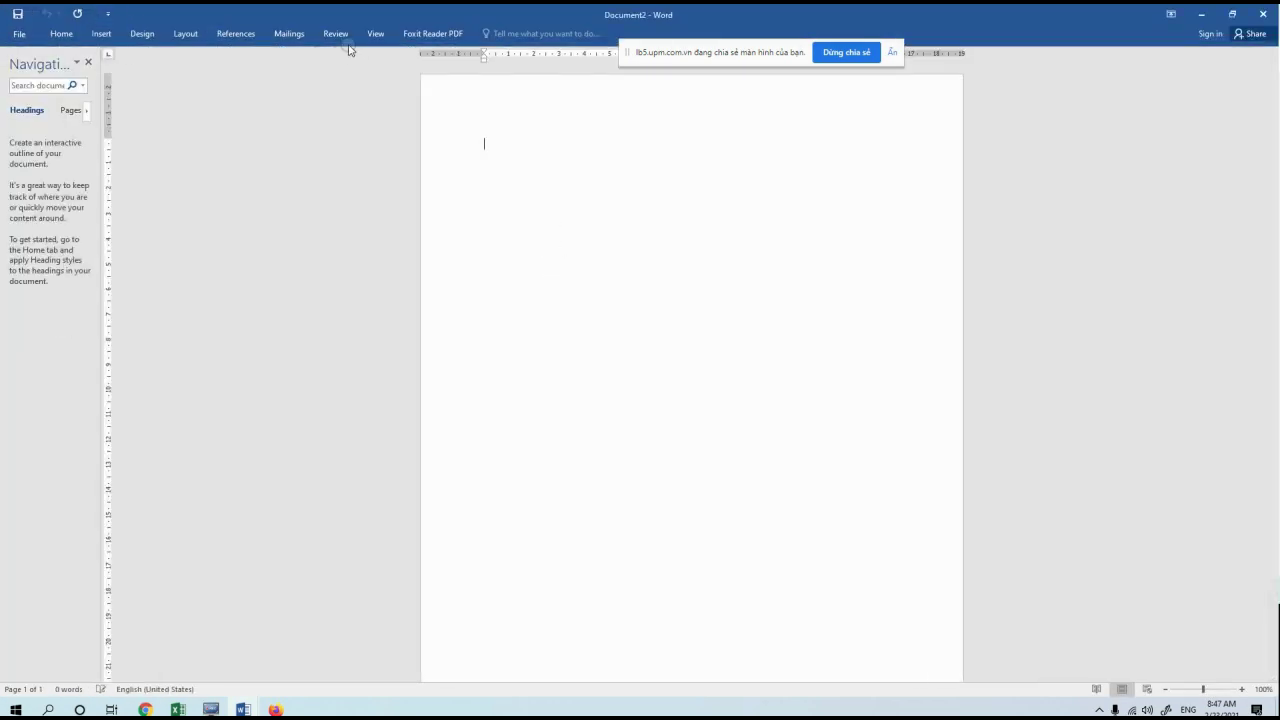
pyautogui.click(185, 34)
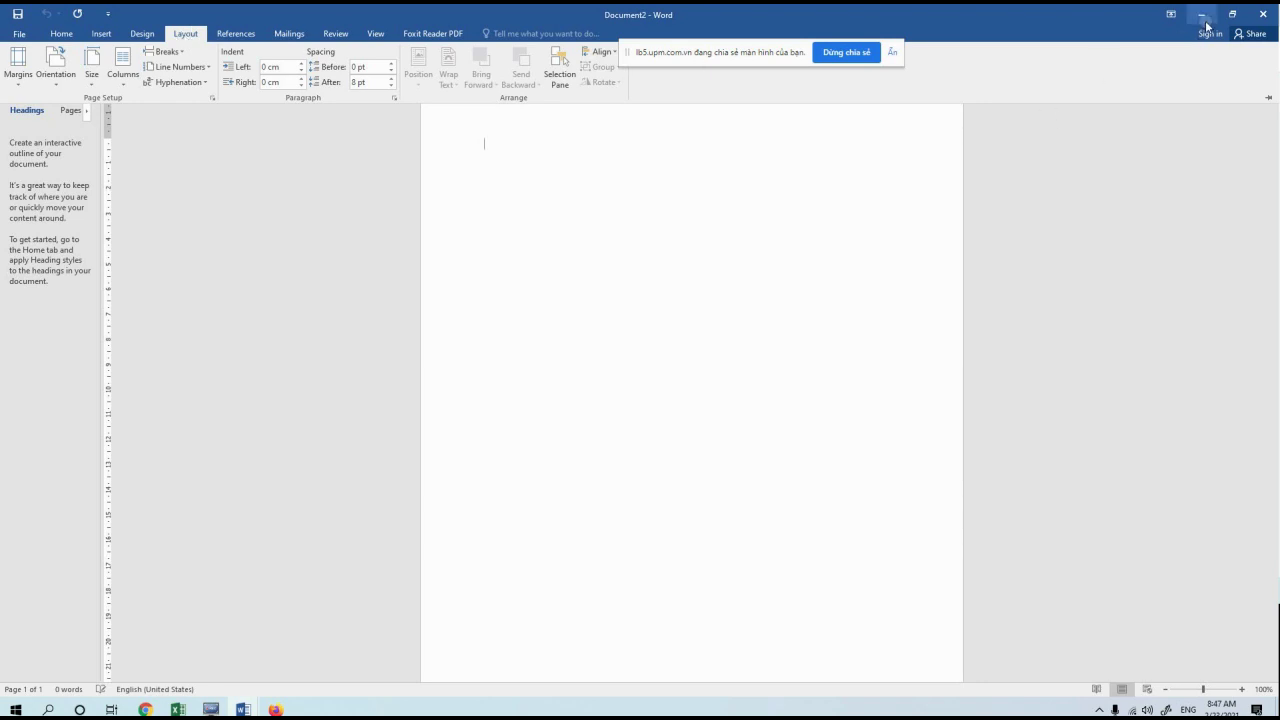
pyautogui.click(1170, 14)
pyautogui.click(1160, 120)
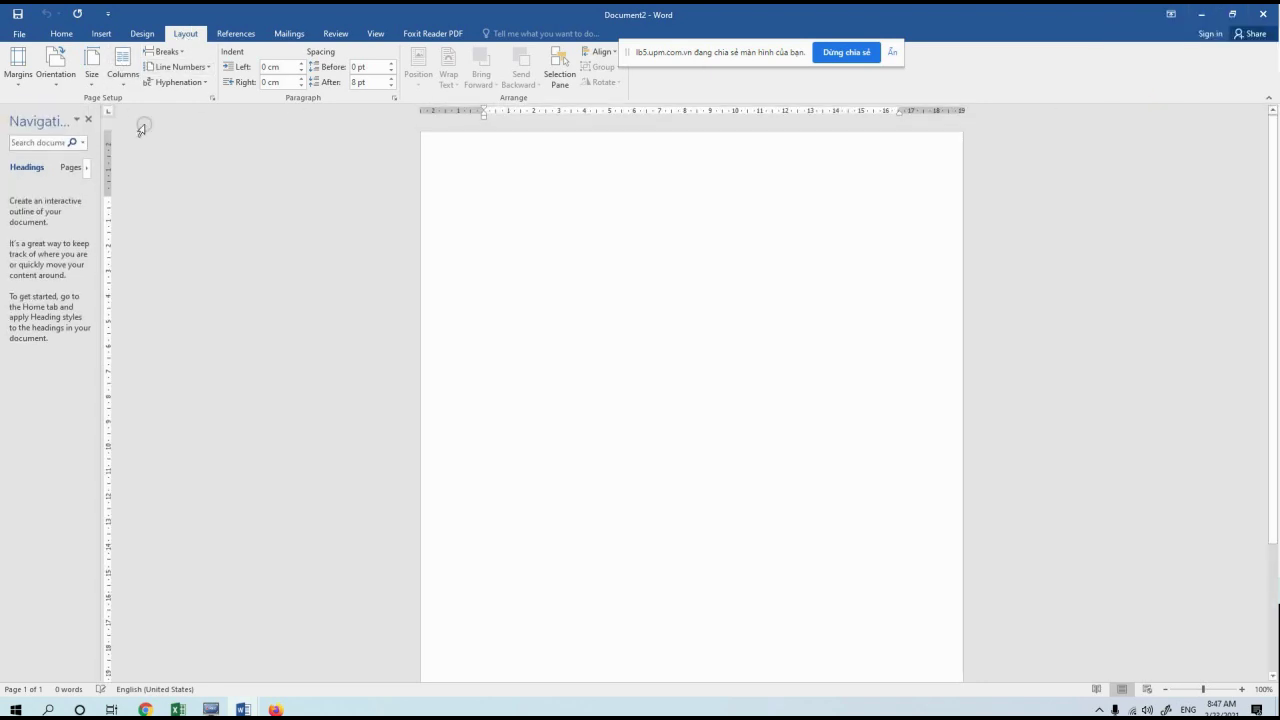
pyautogui.click(91, 65)
pyautogui.click(128, 138)
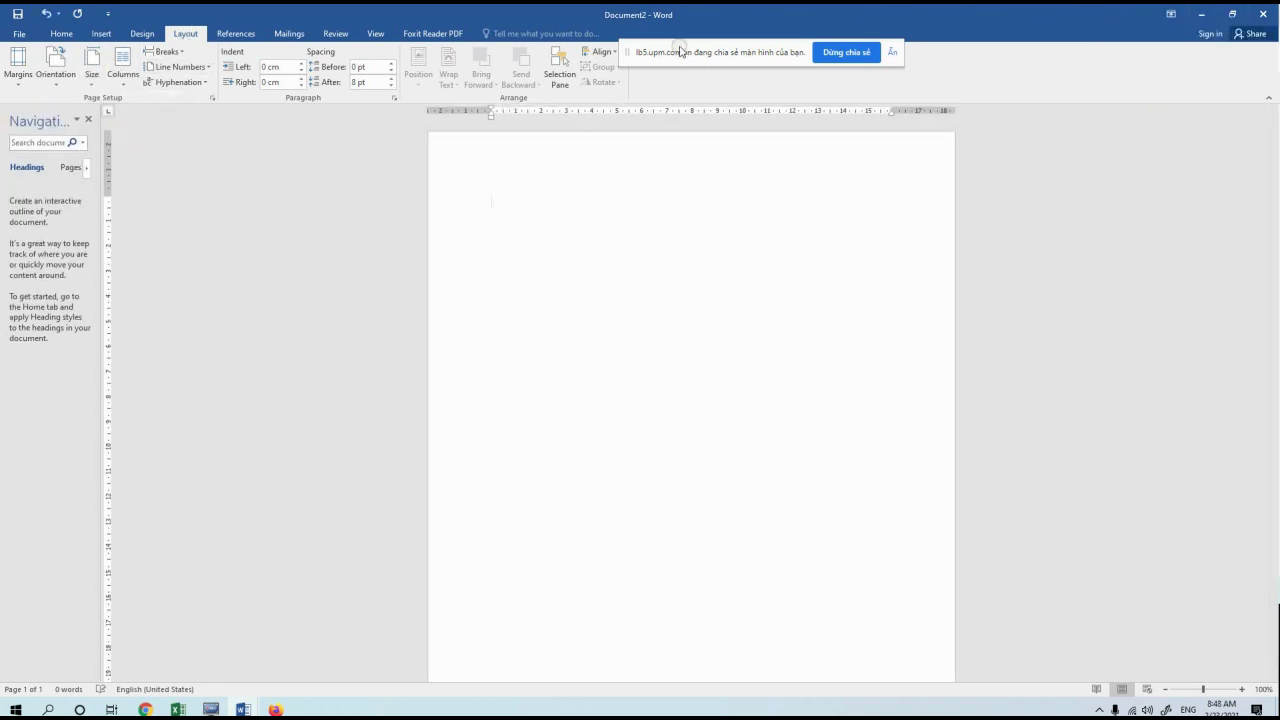
pyautogui.moveTo(678, 48); pyautogui.dragTo(870, 400)
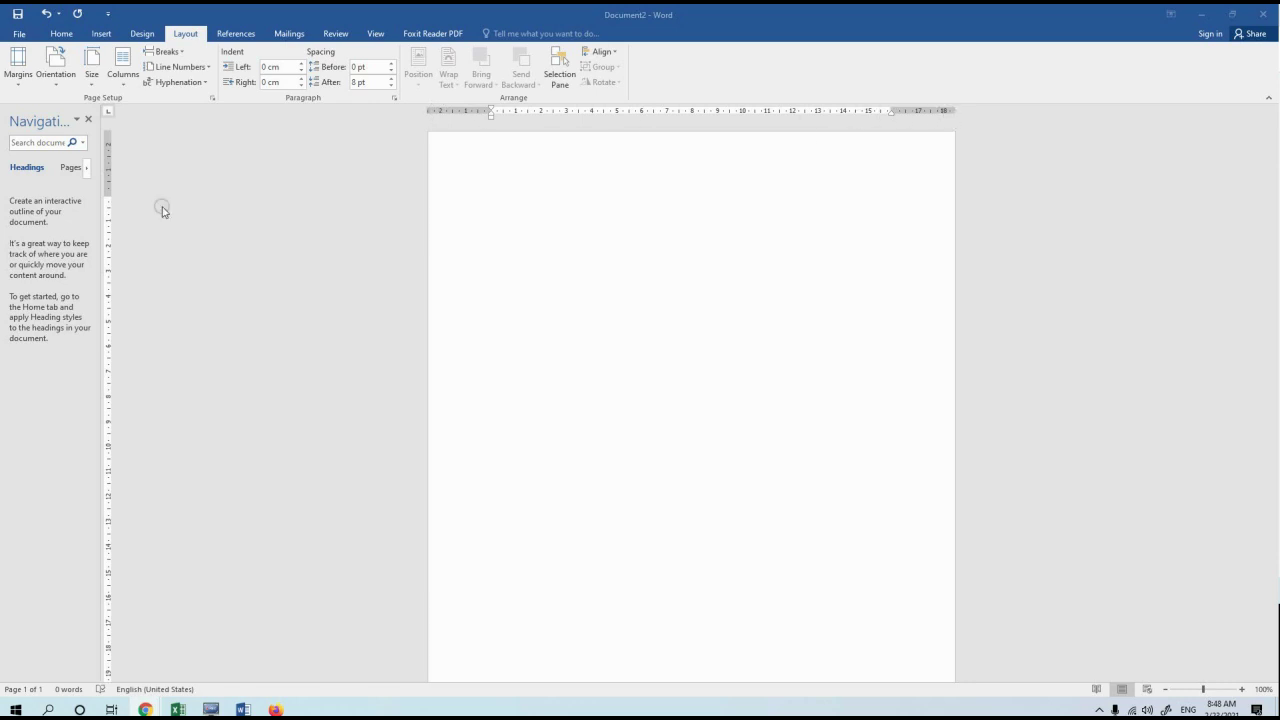
pyautogui.scroll(-1, 110, 200)
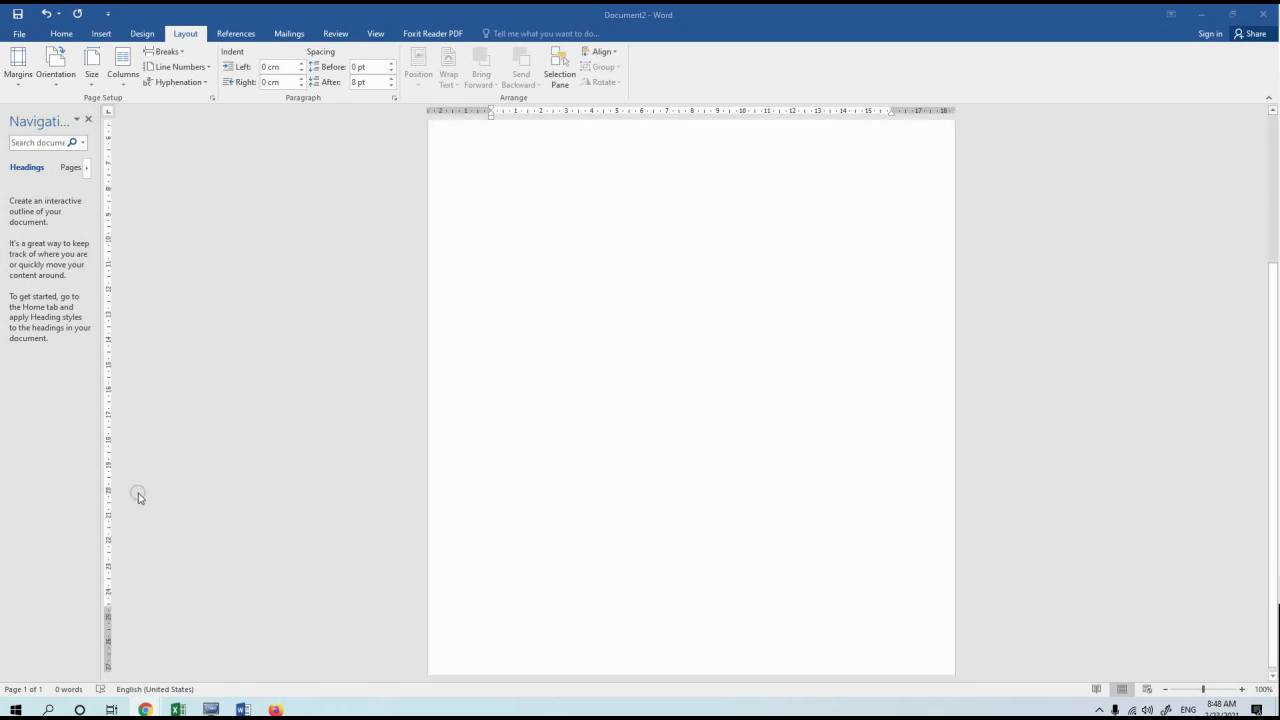
# Step: Open Custom Margins and replace the bottom and left margin values in Page Setup
pyautogui.click(16, 68)
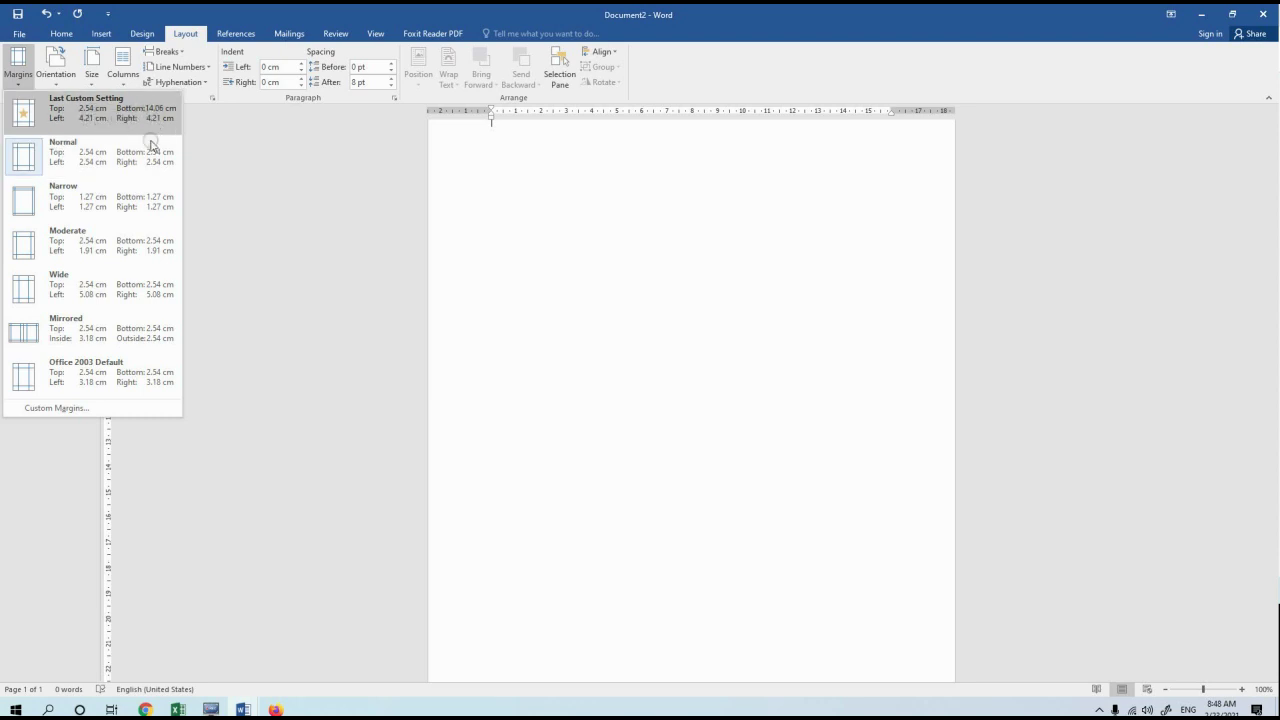
pyautogui.click(33, 410)
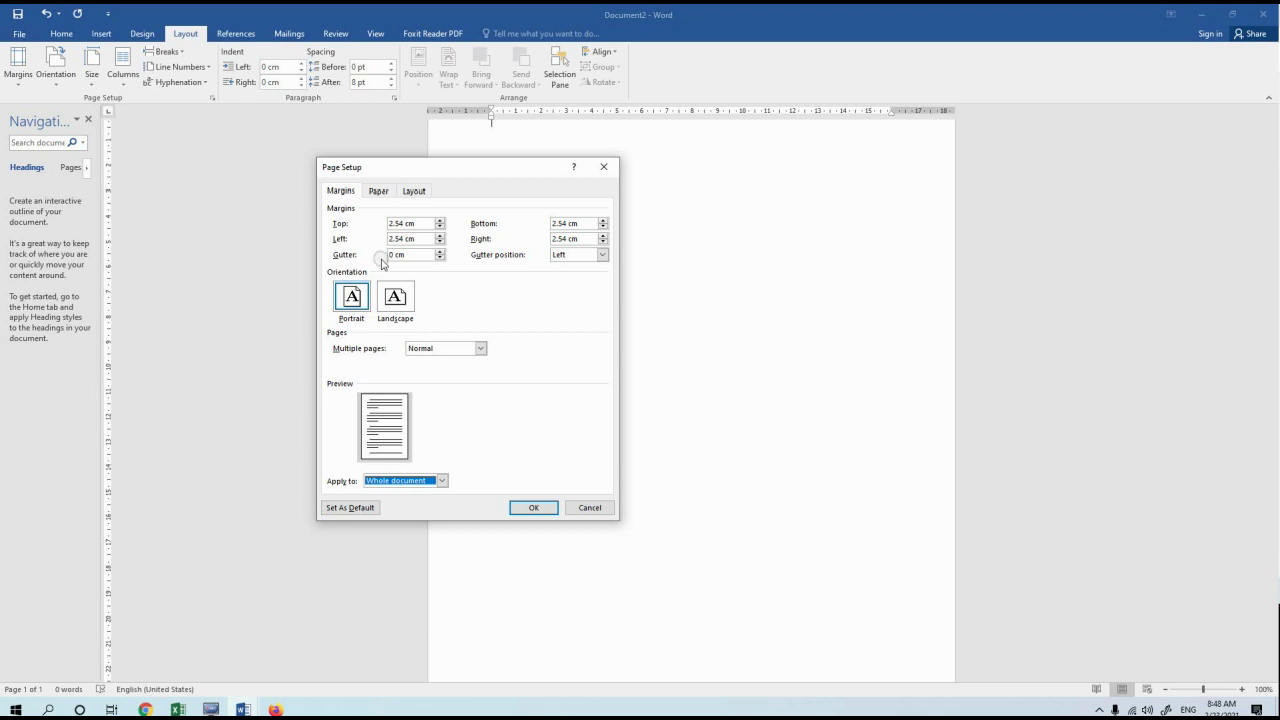
pyautogui.moveTo(400, 167); pyautogui.dragTo(474, 167)
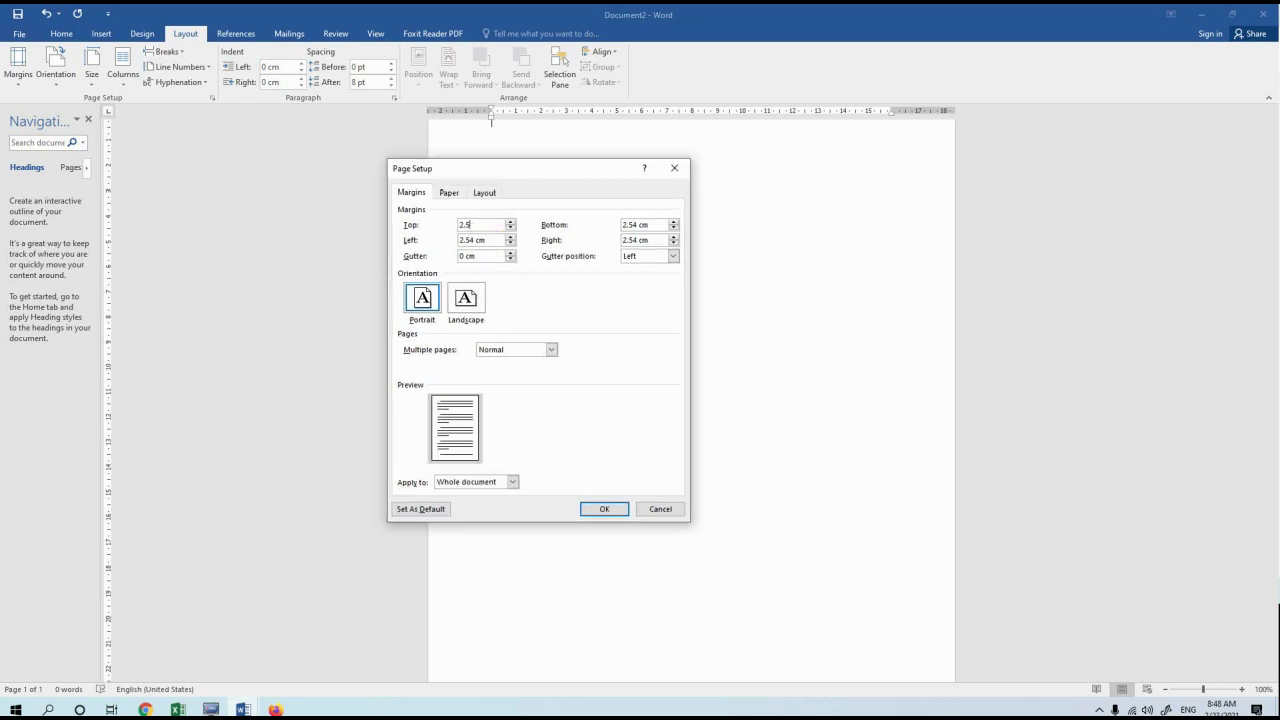
pyautogui.moveTo(654, 224); pyautogui.dragTo(594, 227)
pyautogui.press('BackSpace')
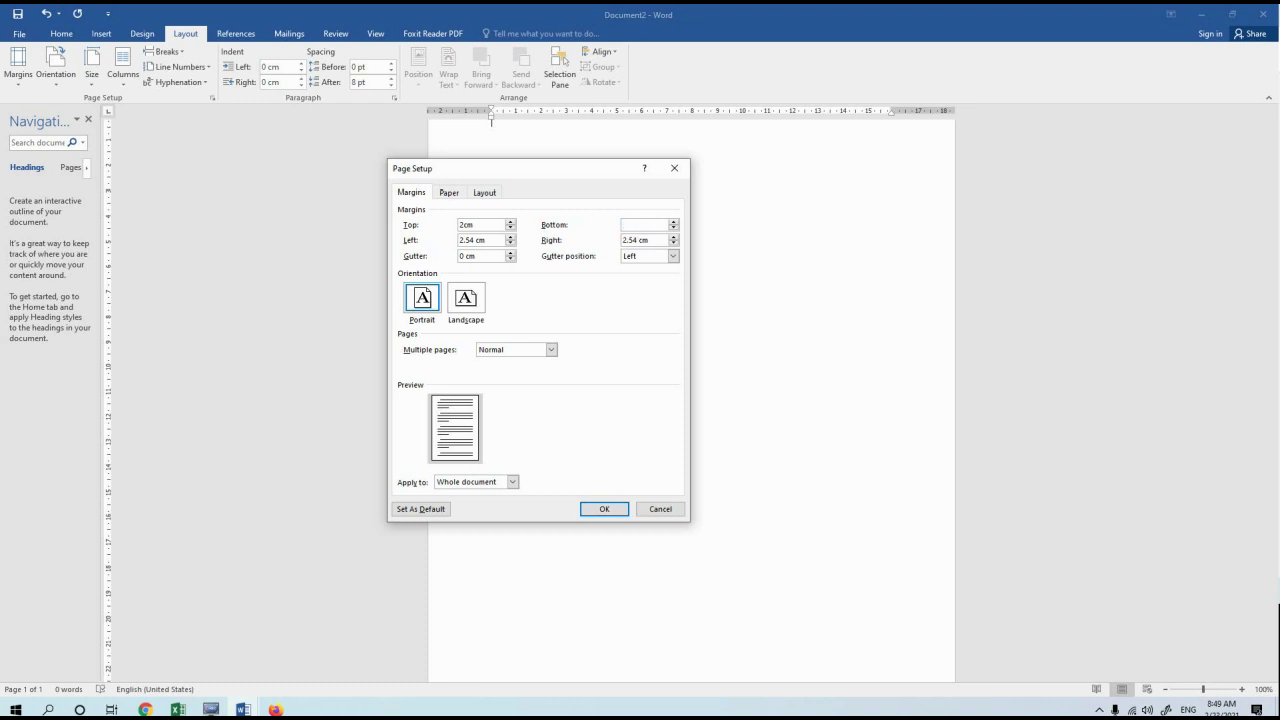
pyautogui.moveTo(505, 240); pyautogui.dragTo(444, 243)
pyautogui.press('BackSpace')
pyautogui.moveTo(468, 170); pyautogui.dragTo(466, 176)
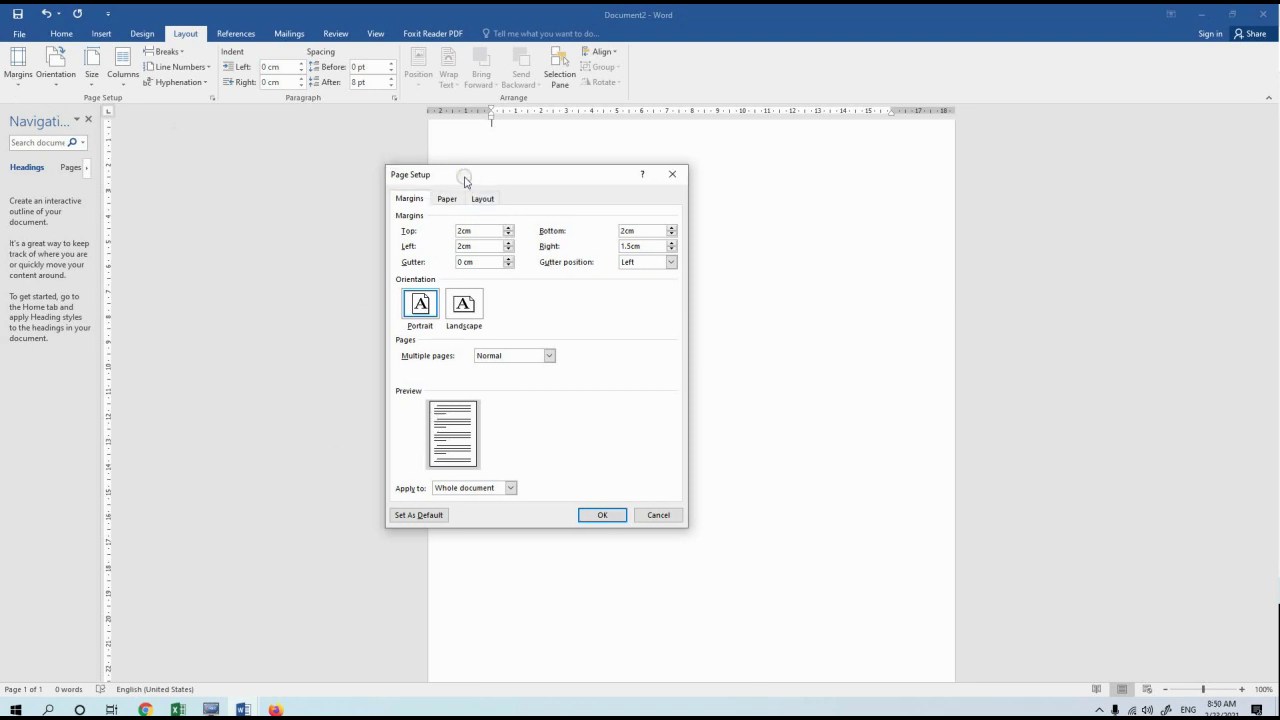
pyautogui.click(420, 304)
# Step: Try landscape and the apply-to options, then return to portrait and confirm the margins
pyautogui.click(463, 304)
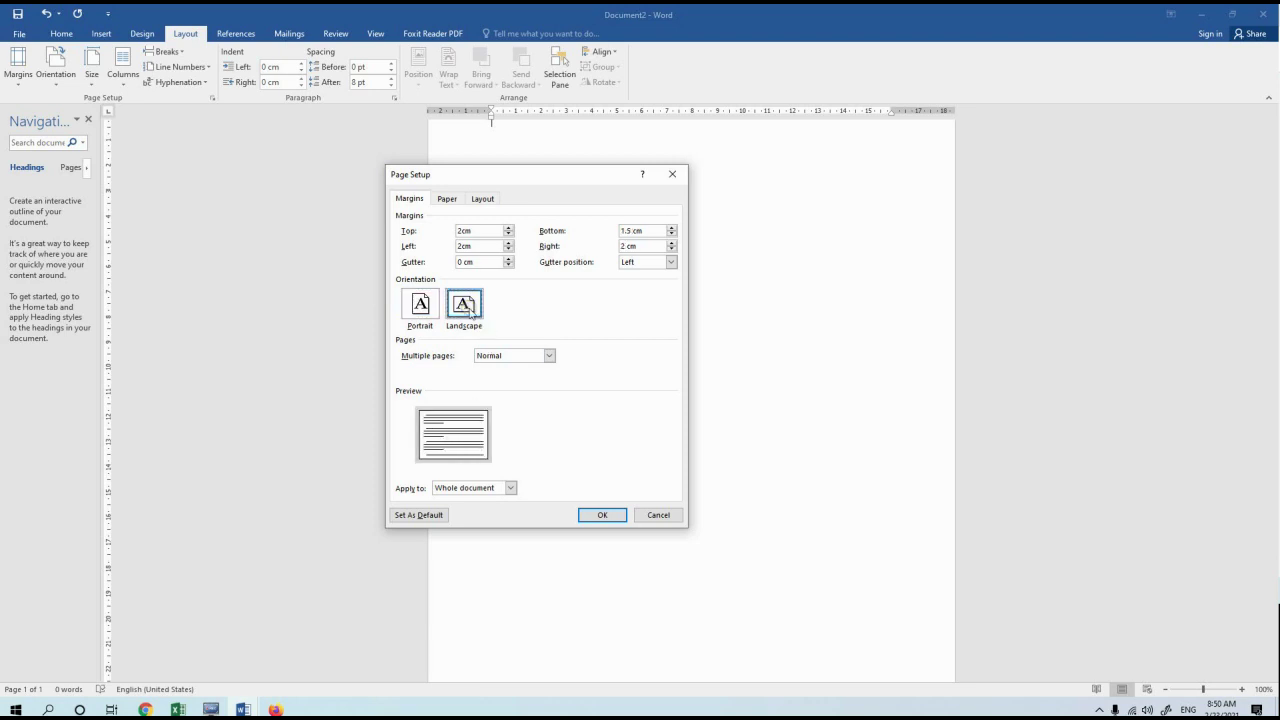
pyautogui.click(510, 488)
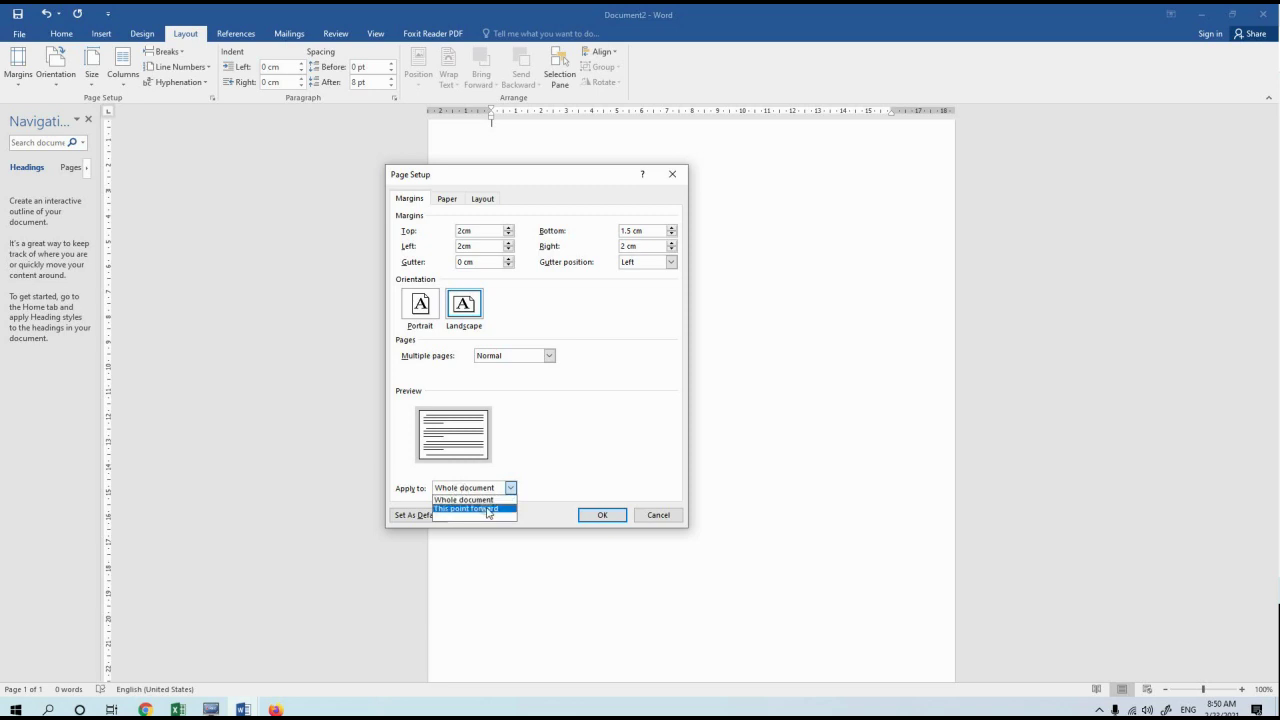
pyautogui.click(488, 509)
pyautogui.click(510, 488)
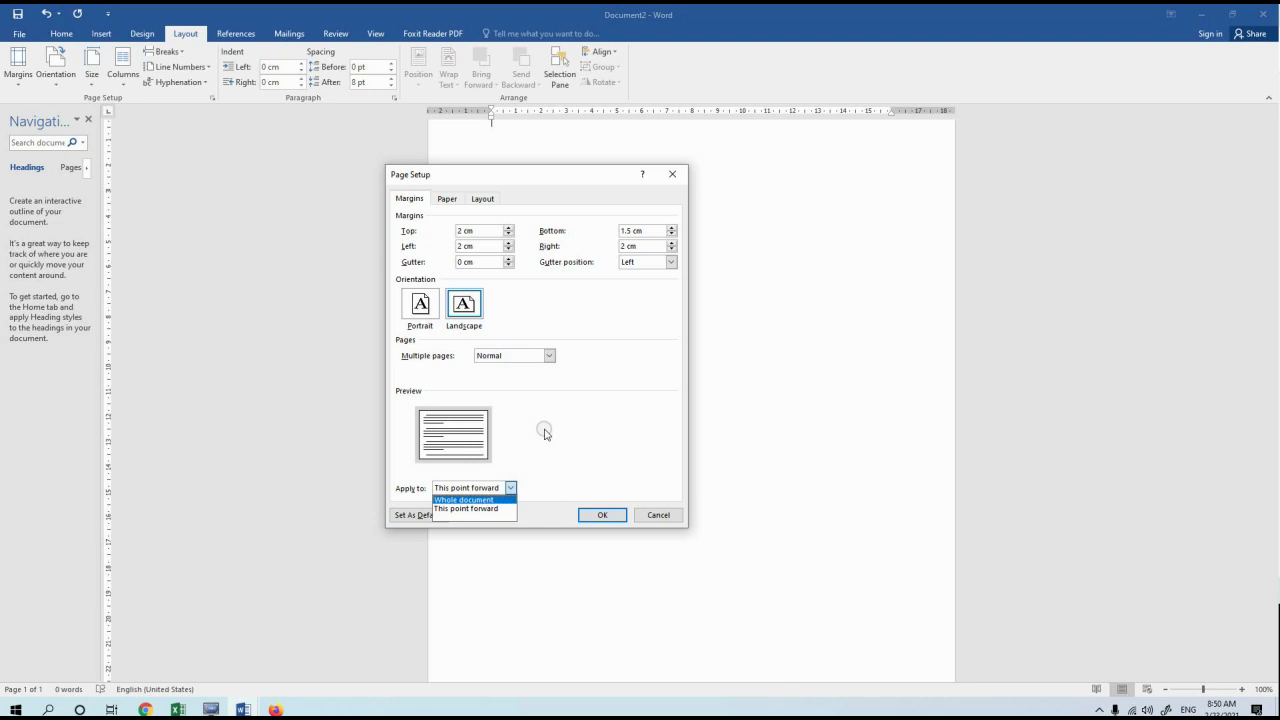
pyautogui.click(420, 303)
pyautogui.click(602, 515)
# Step: Keep the page portrait and apply the Left column layout
pyautogui.click(55, 65)
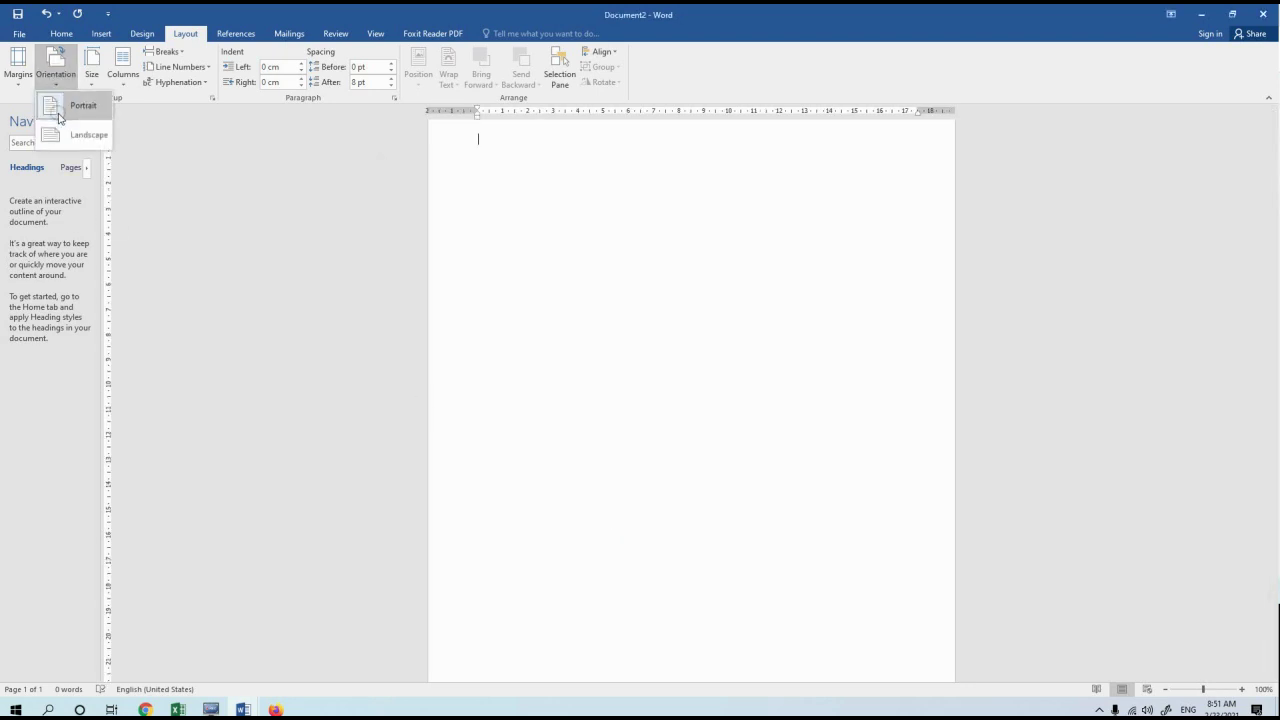
pyautogui.click(81, 121)
pyautogui.click(123, 78)
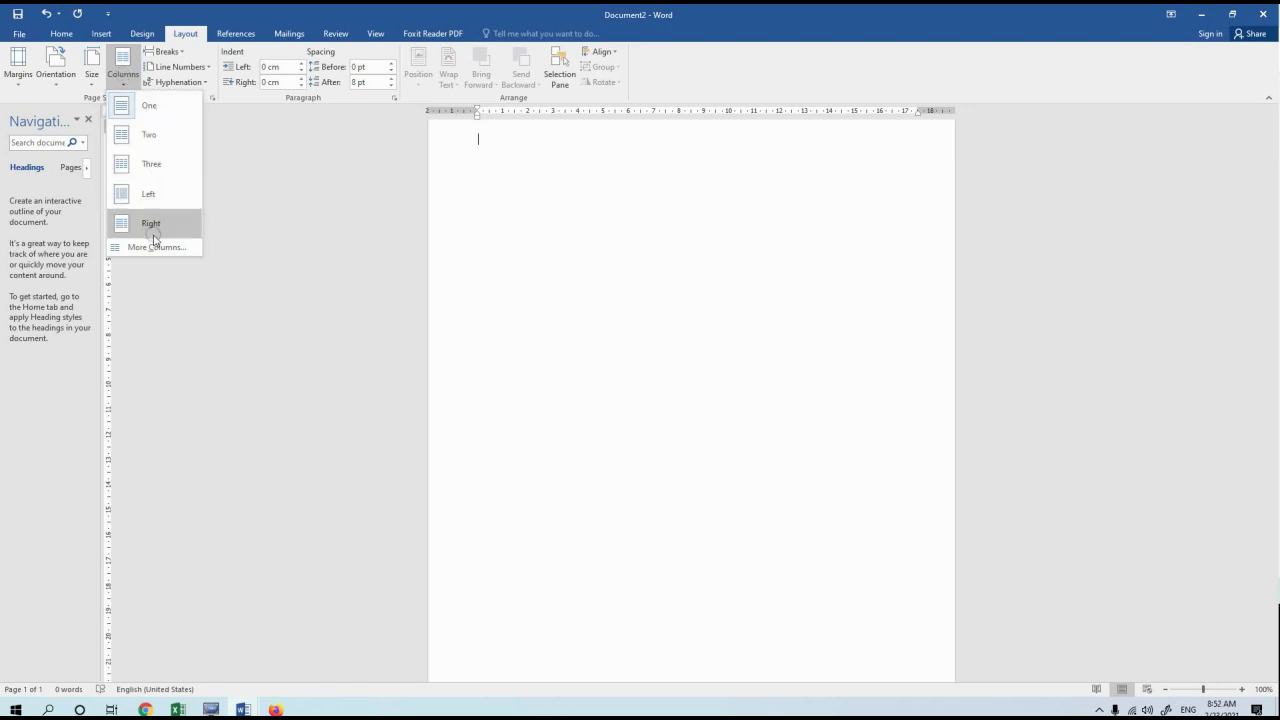
pyautogui.click(131, 195)
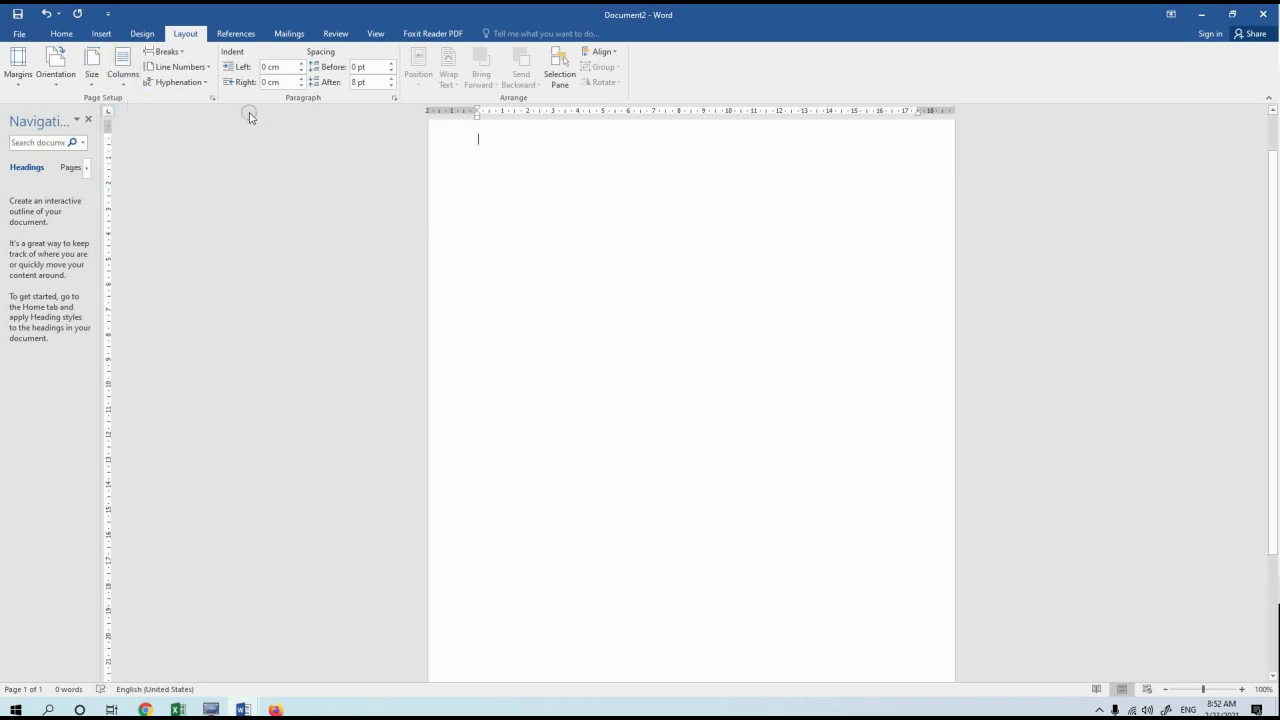
# Step: Close the Firefox window from the taskbar preview
pyautogui.click(145, 710)
pyautogui.moveTo(276, 711)
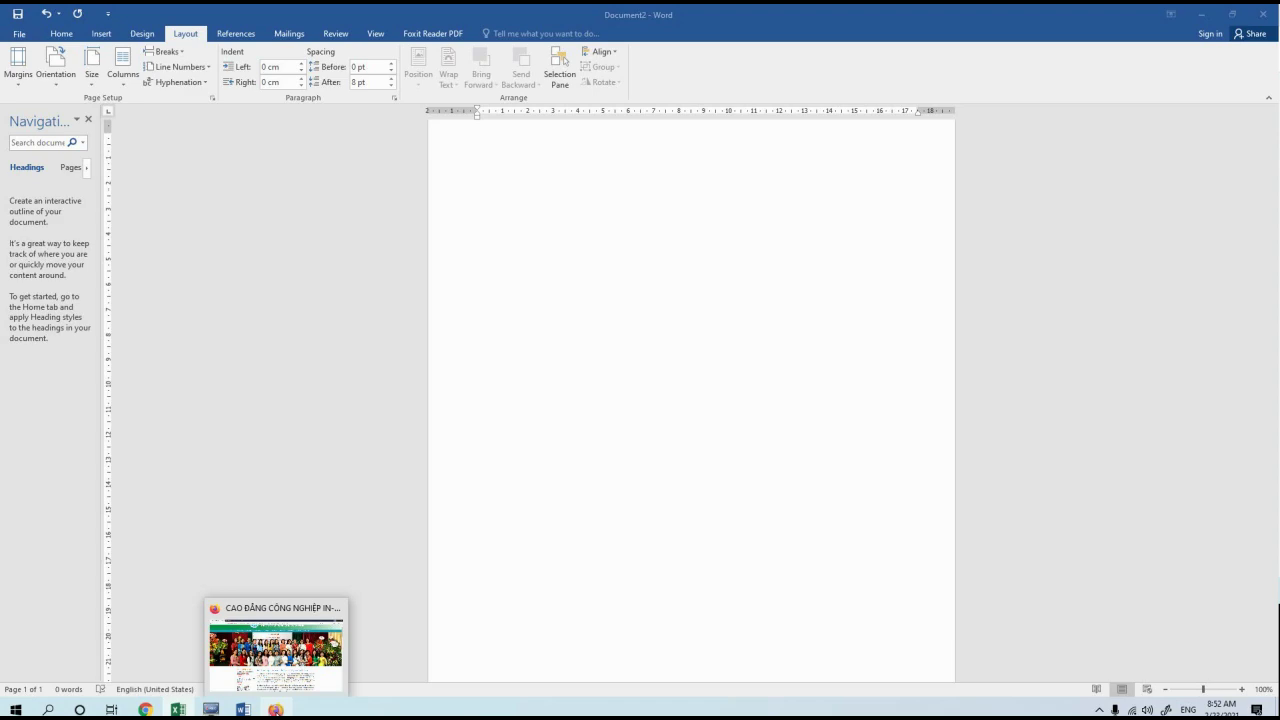
pyautogui.click(337, 607)
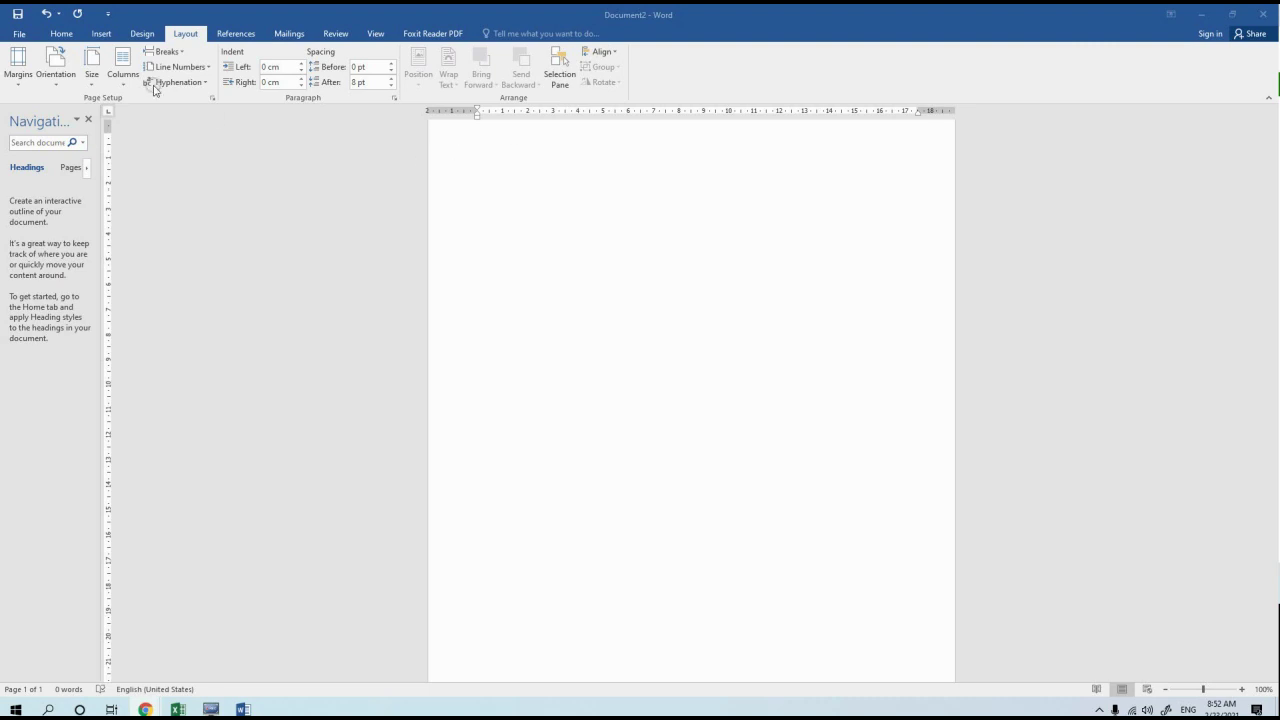
# Step: Reset to one column and paste the Covid-19 news text three times
pyautogui.click(122, 72)
pyautogui.click(139, 108)
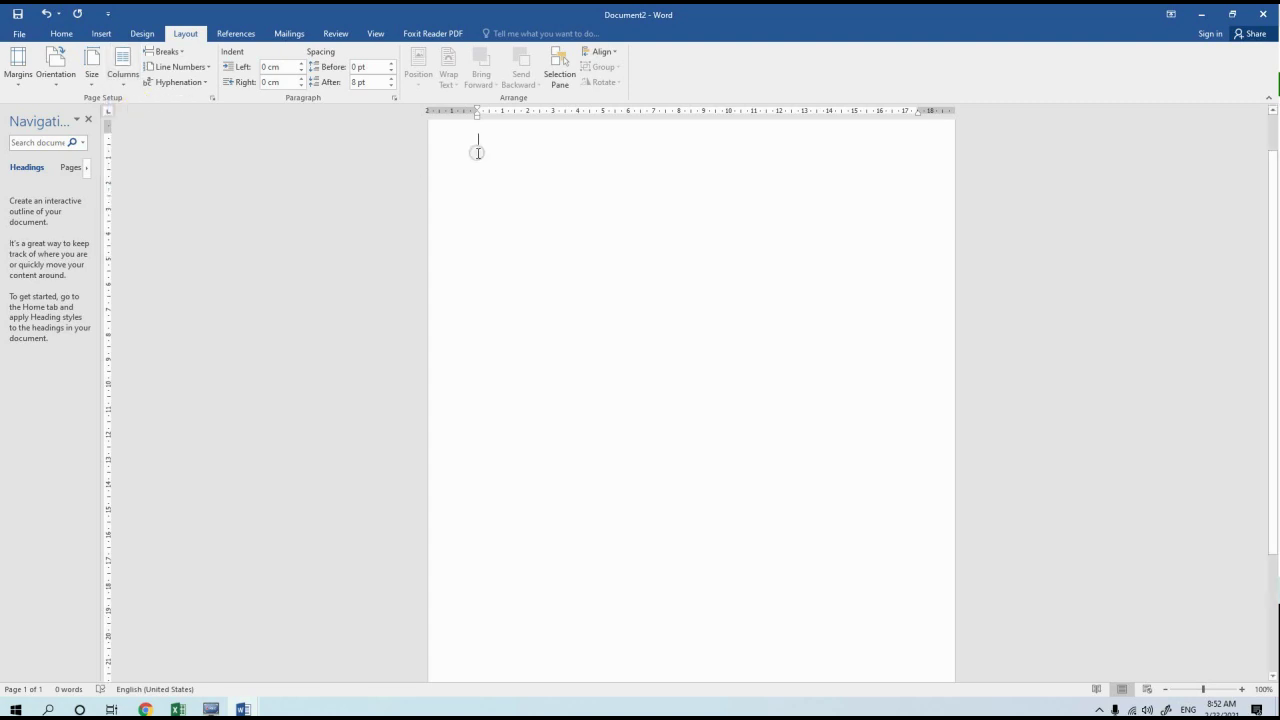
pyautogui.hotkey('ctrl', 'v')
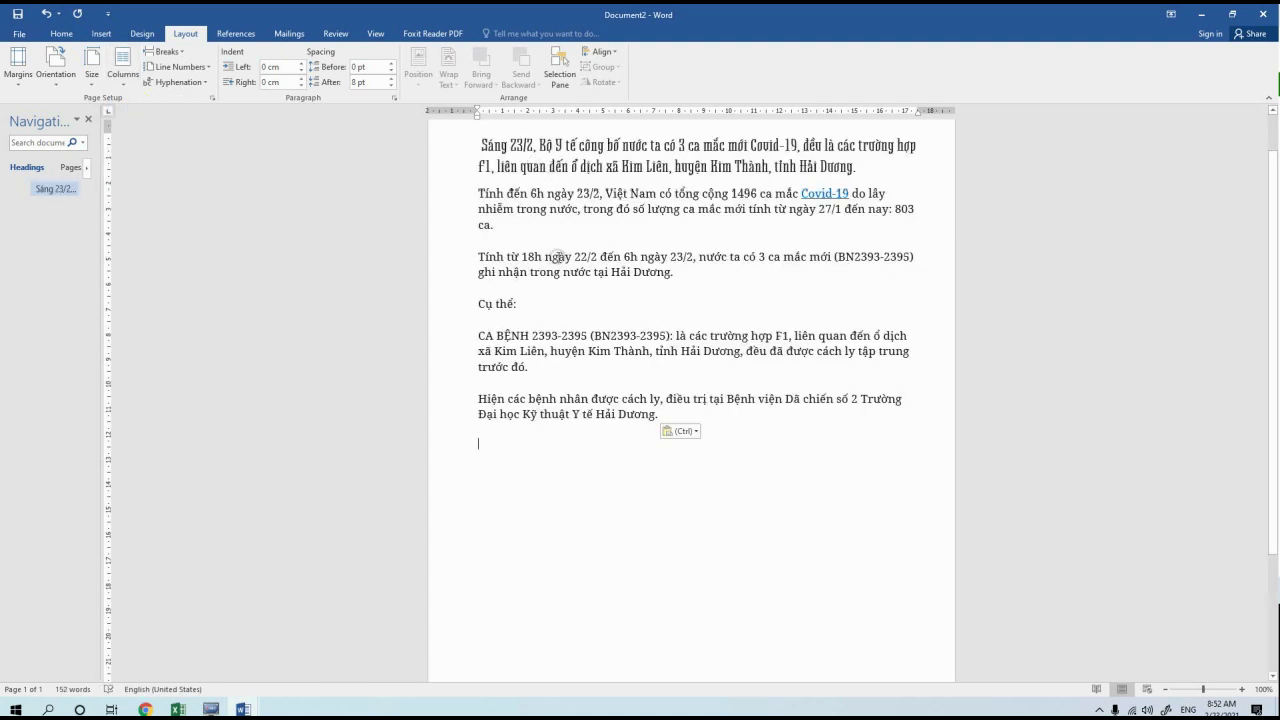
pyautogui.click(546, 441)
pyautogui.hotkey('ctrl', 'v')
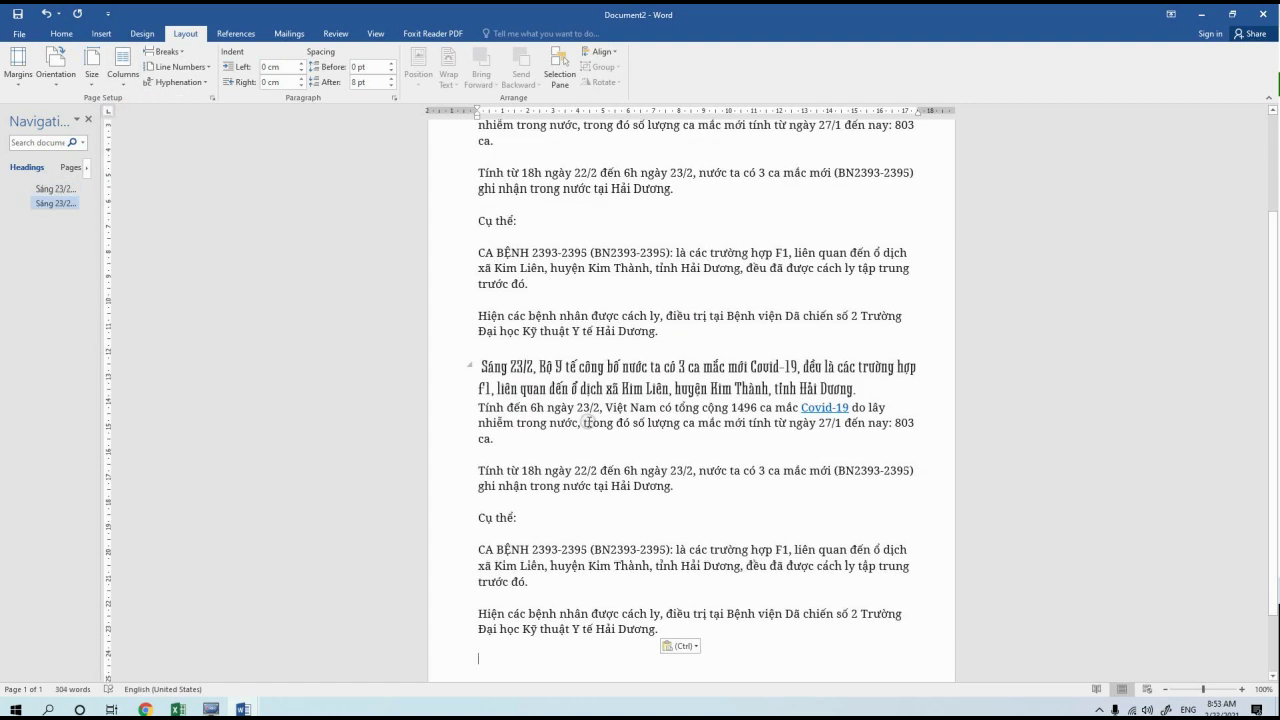
pyautogui.write('Sáng 23/2, Bộ Y tế công bố nước ta có 3 ca mắc mới Covid-19, đều là các trường hợp F1, liên quan đến ổ dịch xã Kim Liên, huyện Kim Thành, tỉnh Hải Dương. Tính đến 6h ngày 23/2, Việt Nam có tổng cộng 1496 ca mắc Covid-19 do lây nhiễm trong nước, trong đó số lượng ca mắc mới tính từ ngày 27/1 đến nay: 803 ca.  Tính từ 18h ngày 22/2 đến 6h ngày 23/2, nước ta có 3 ca mắc mới (BN2393-2395) ghi nhận trong nước tại Hải Dương.  Cụ thể:  CA BỆNH 2393-2395 (BN2393-2395): là các trường hợp F1, liên quan đến ổ dịch xã Kim Liên, huyện Kim Thành, tỉnh Hải Dương, đều đã được cách ly tập trung trước đó.  Hiện các bệnh nhân được cách ly, điều trị tại Bệnh viện Dã chiến số 2 Trường Đại học Kỹ thuật Y tế Hải Dương.')
pyautogui.scroll(10, 557, 231)
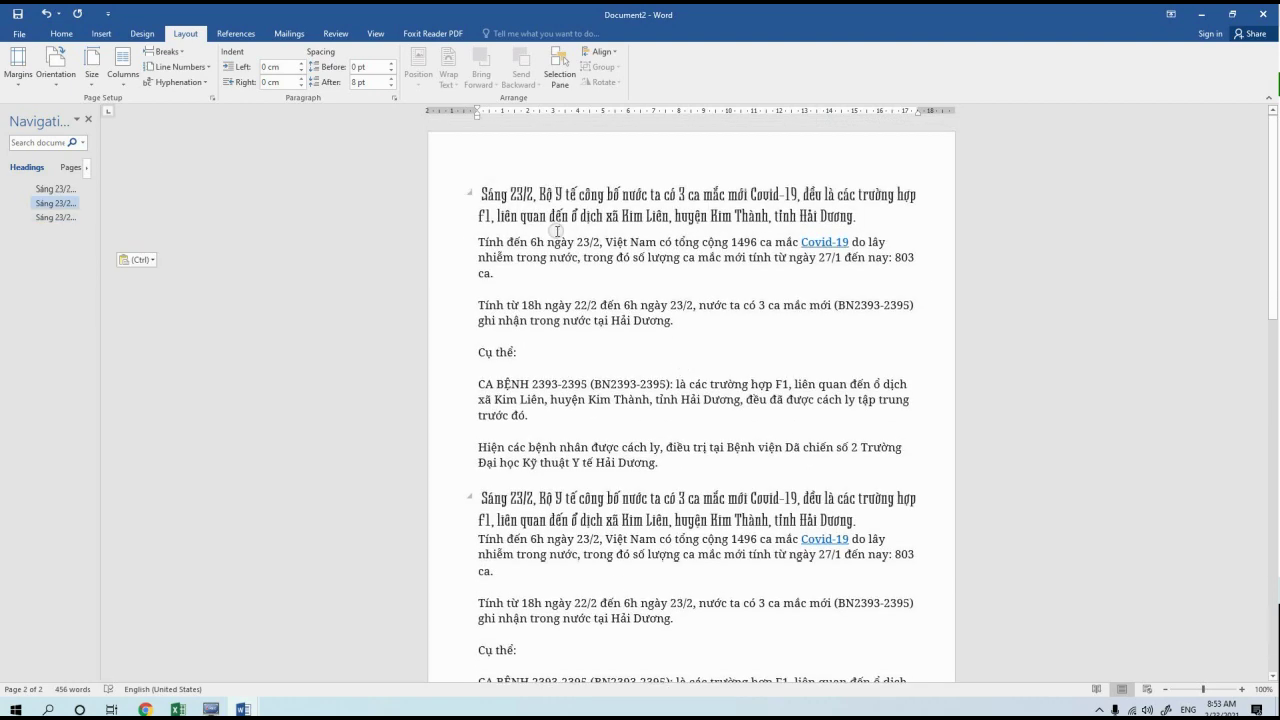
# Step: Split the text into two columns and widen the left column on the ruler
pyautogui.click(123, 74)
pyautogui.click(140, 152)
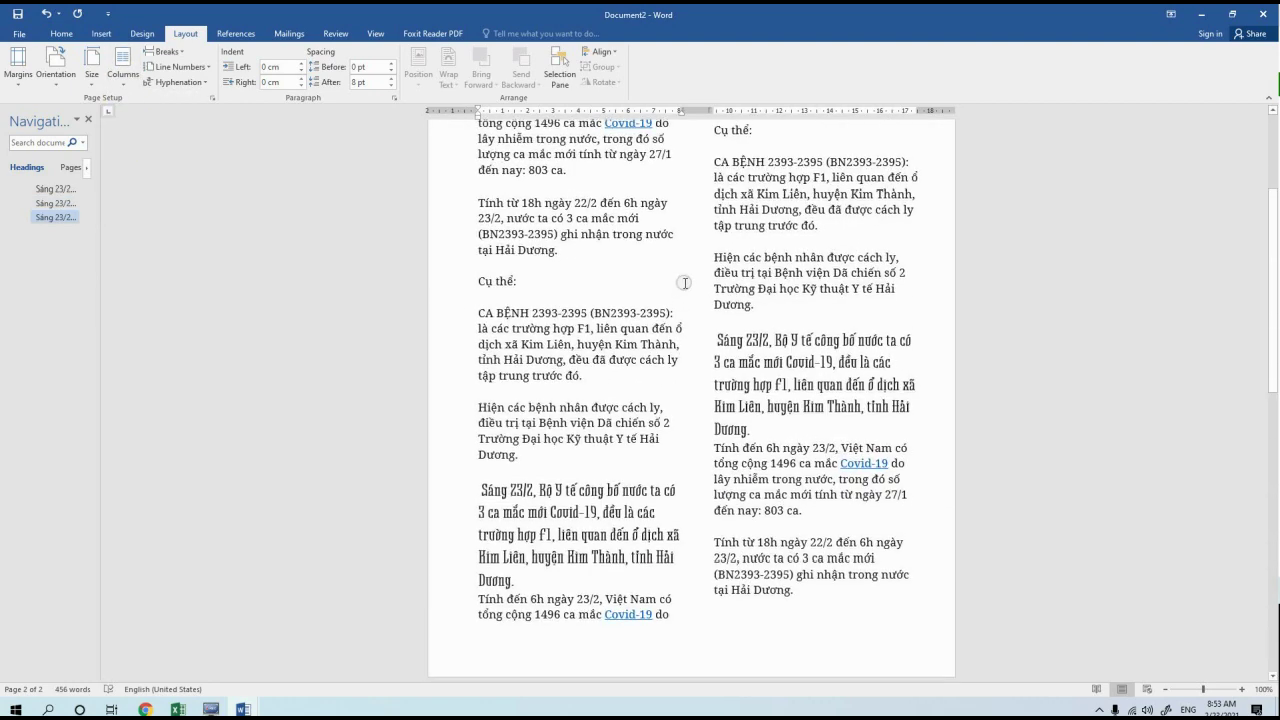
pyautogui.scroll(3, 685, 283)
pyautogui.moveTo(680, 110); pyautogui.dragTo(680, 121)
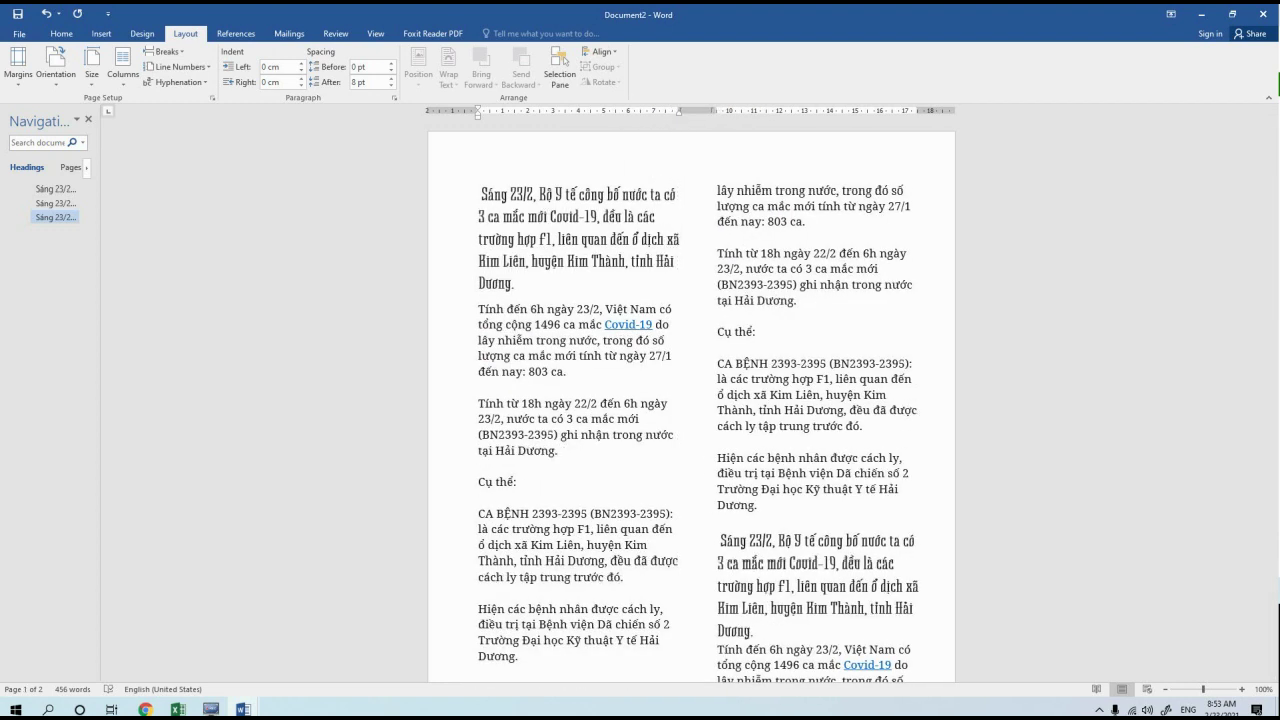
pyautogui.hotkey('alt', 'Tab')
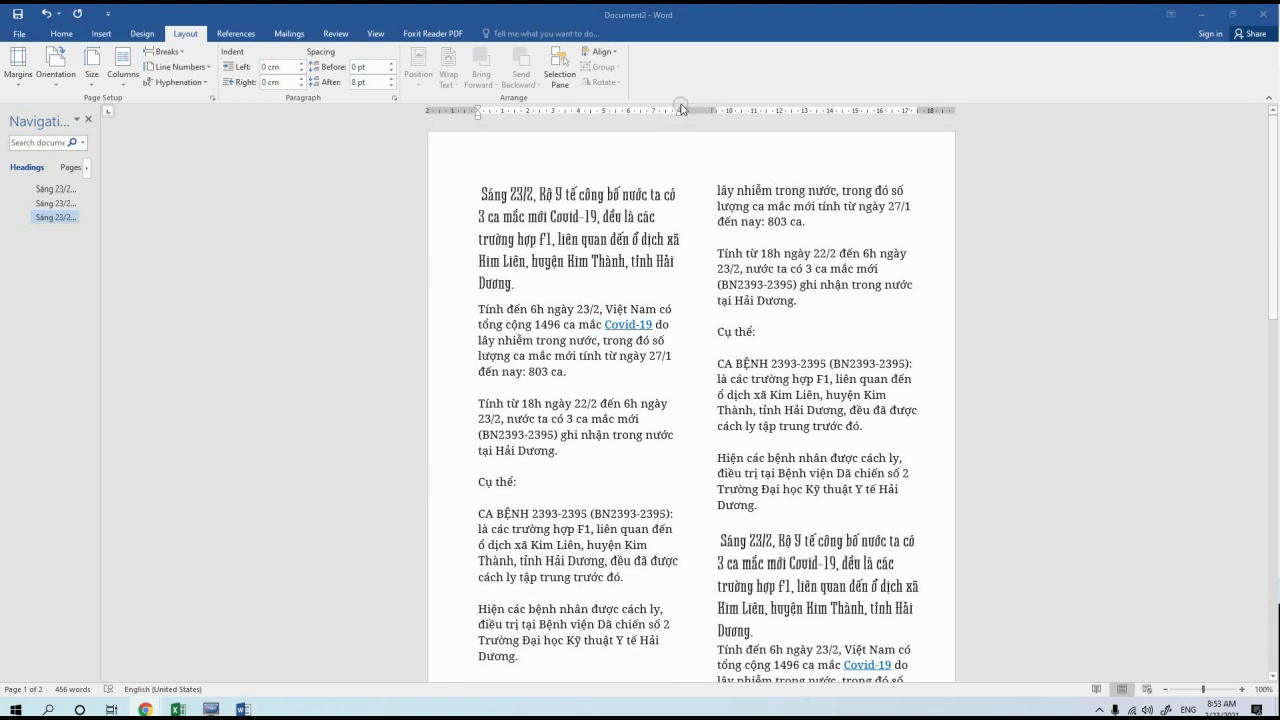
pyautogui.moveTo(680, 108); pyautogui.dragTo(686, 108)
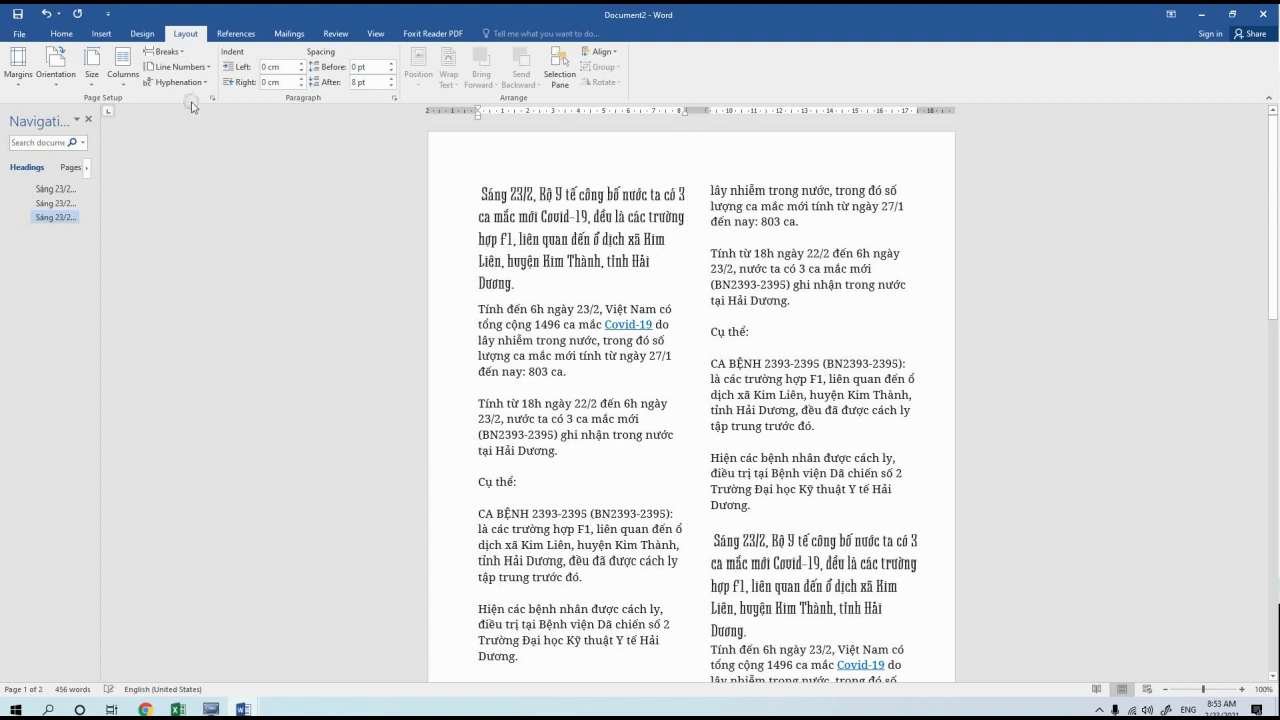
# Step: Try the Right and Left column presets, then settle on three equal columns
pyautogui.click(123, 66)
pyautogui.click(125, 209)
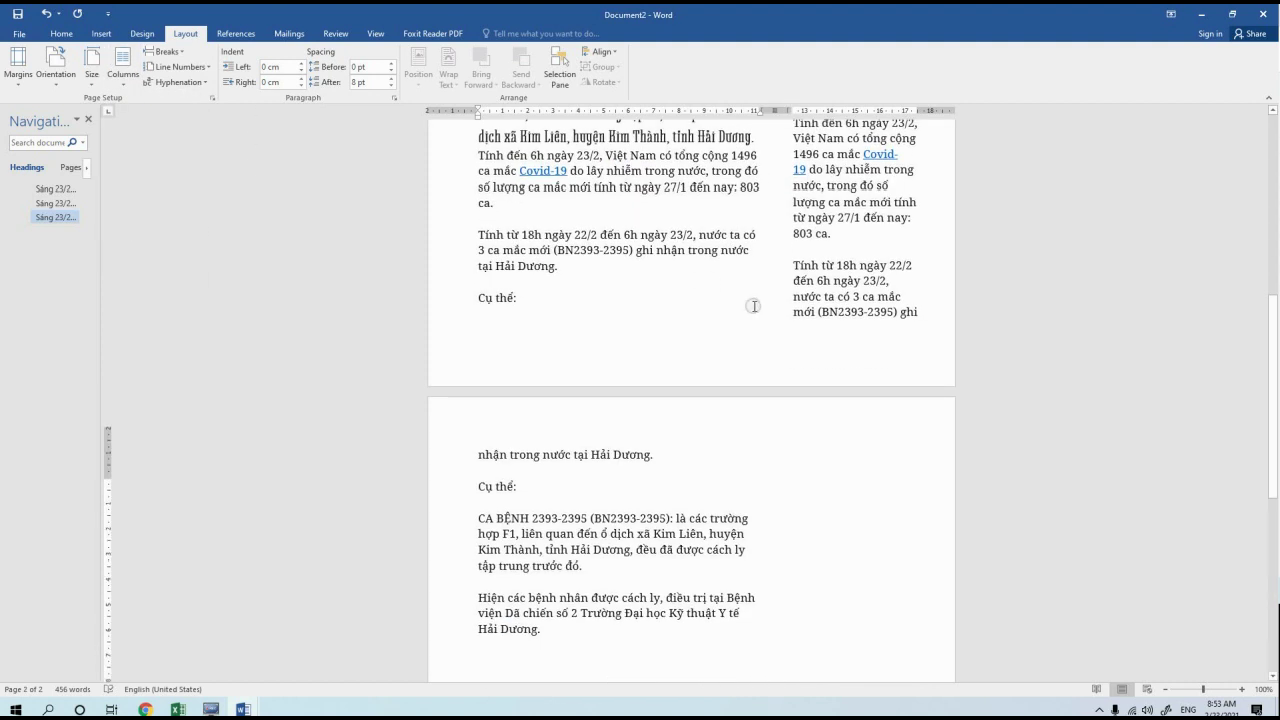
pyautogui.click(116, 86)
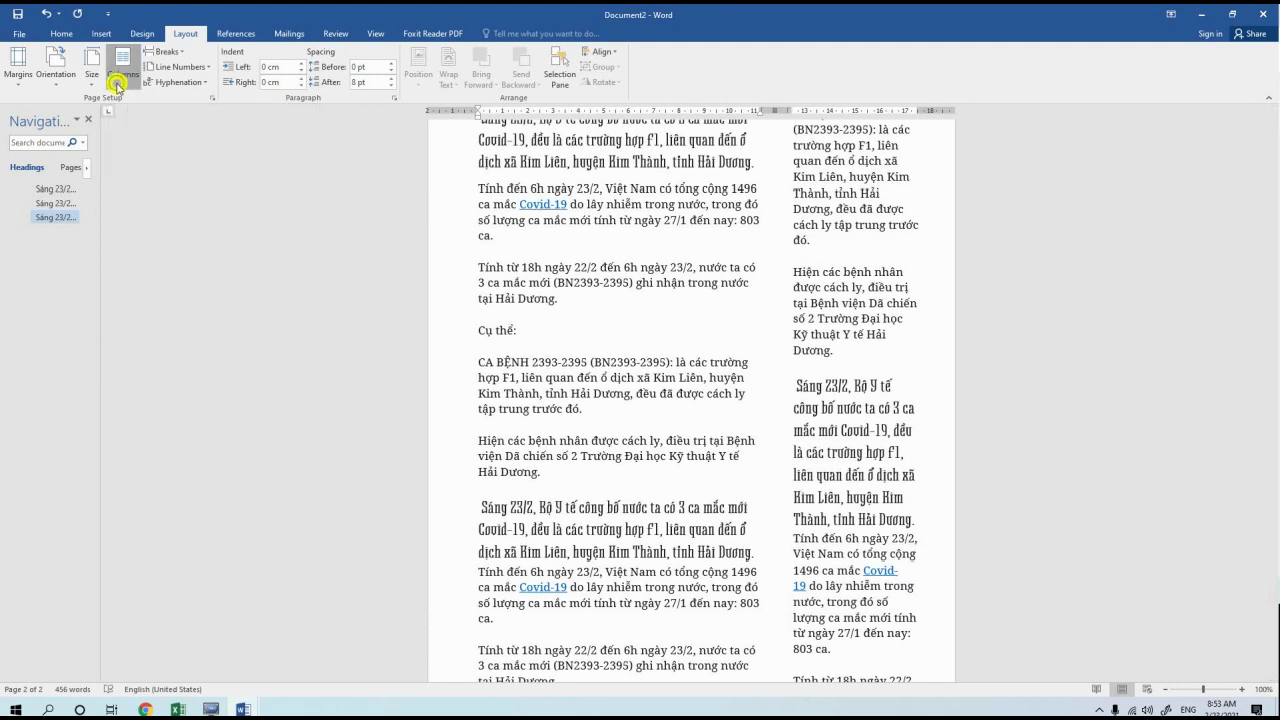
pyautogui.click(125, 193)
pyautogui.click(118, 80)
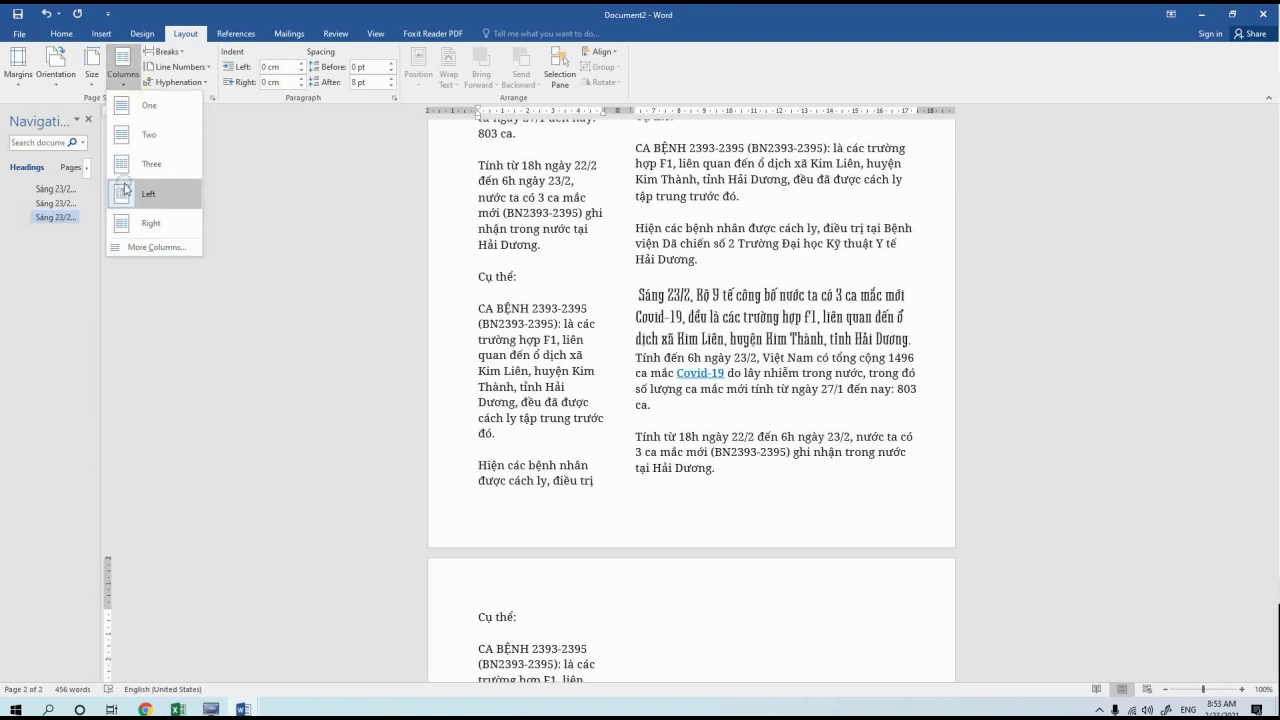
pyautogui.click(125, 164)
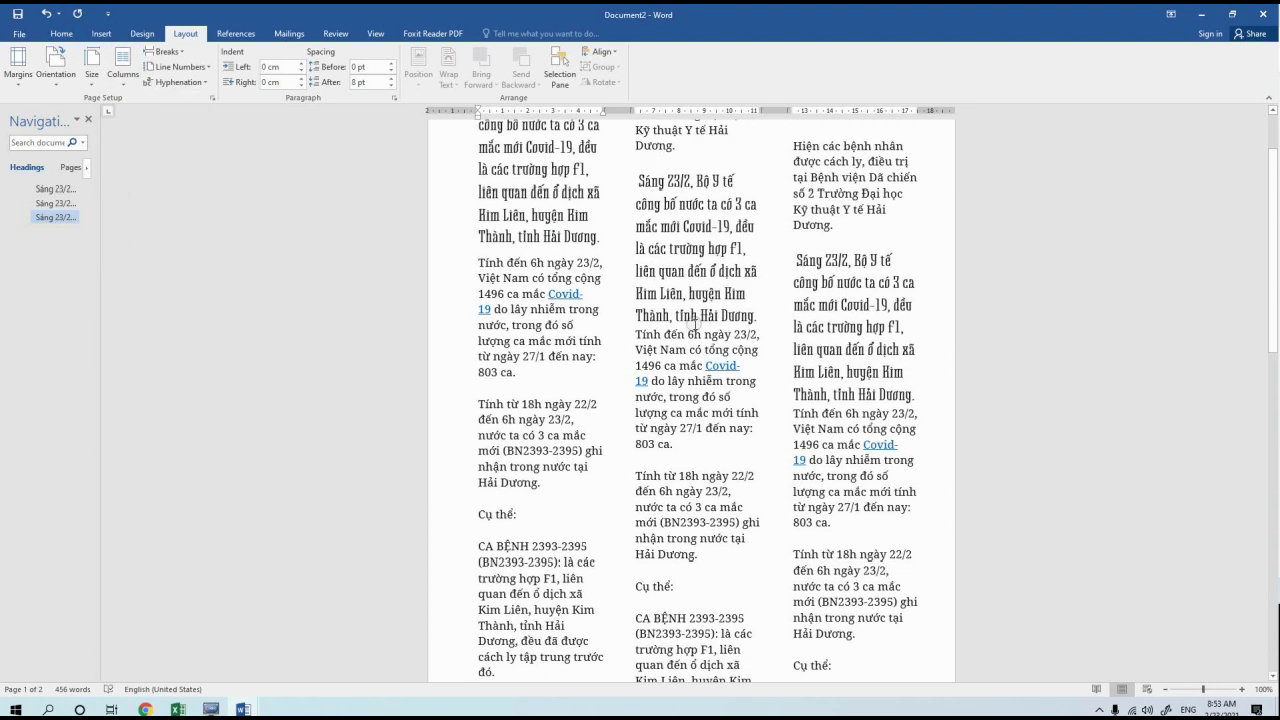
pyautogui.scroll(1, 694, 323)
pyautogui.scroll(1, 694, 323)
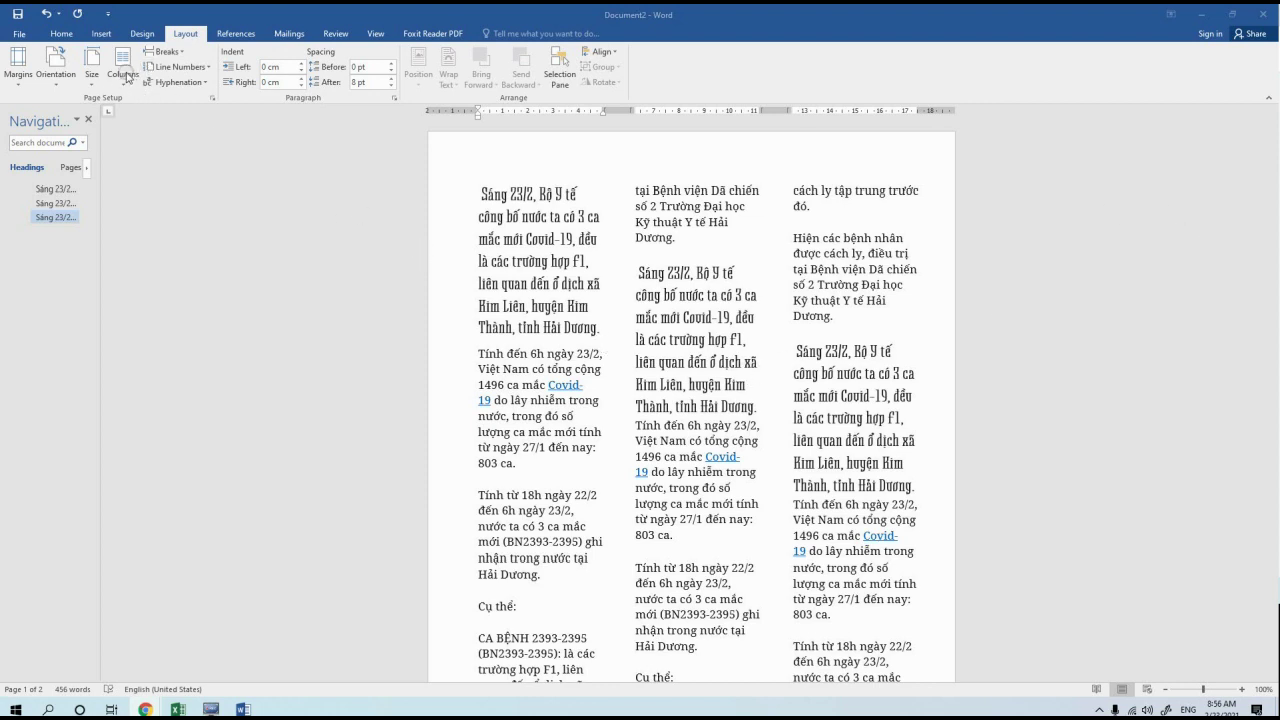
# Step: Start a new blank document from File > New and set its size to A4
pyautogui.click(19, 34)
pyautogui.click(30, 91)
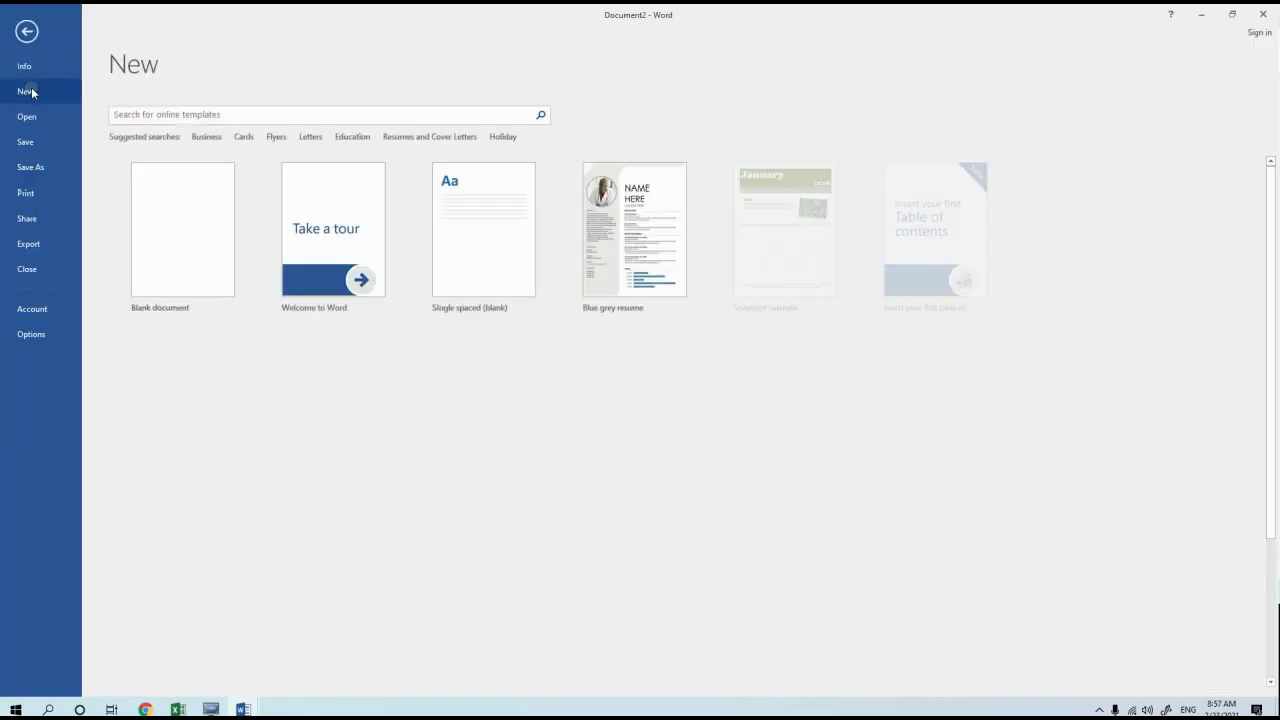
pyautogui.click(183, 229)
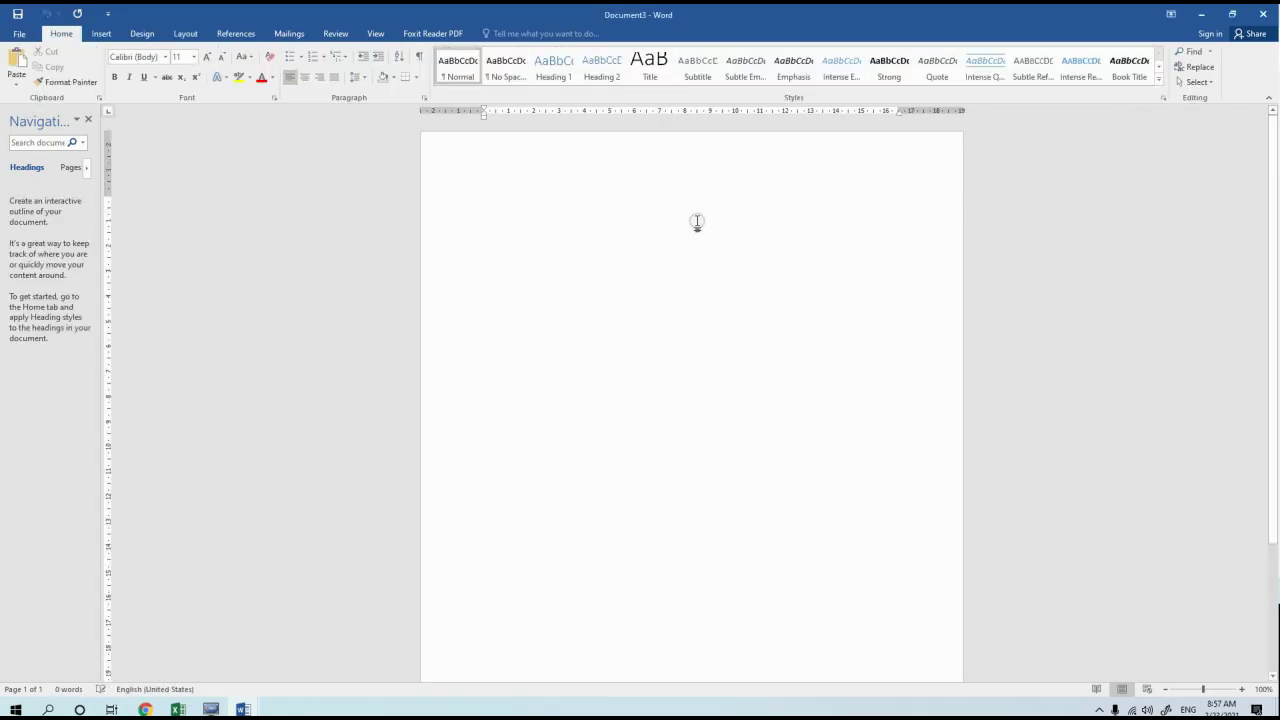
pyautogui.click(185, 34)
pyautogui.click(91, 70)
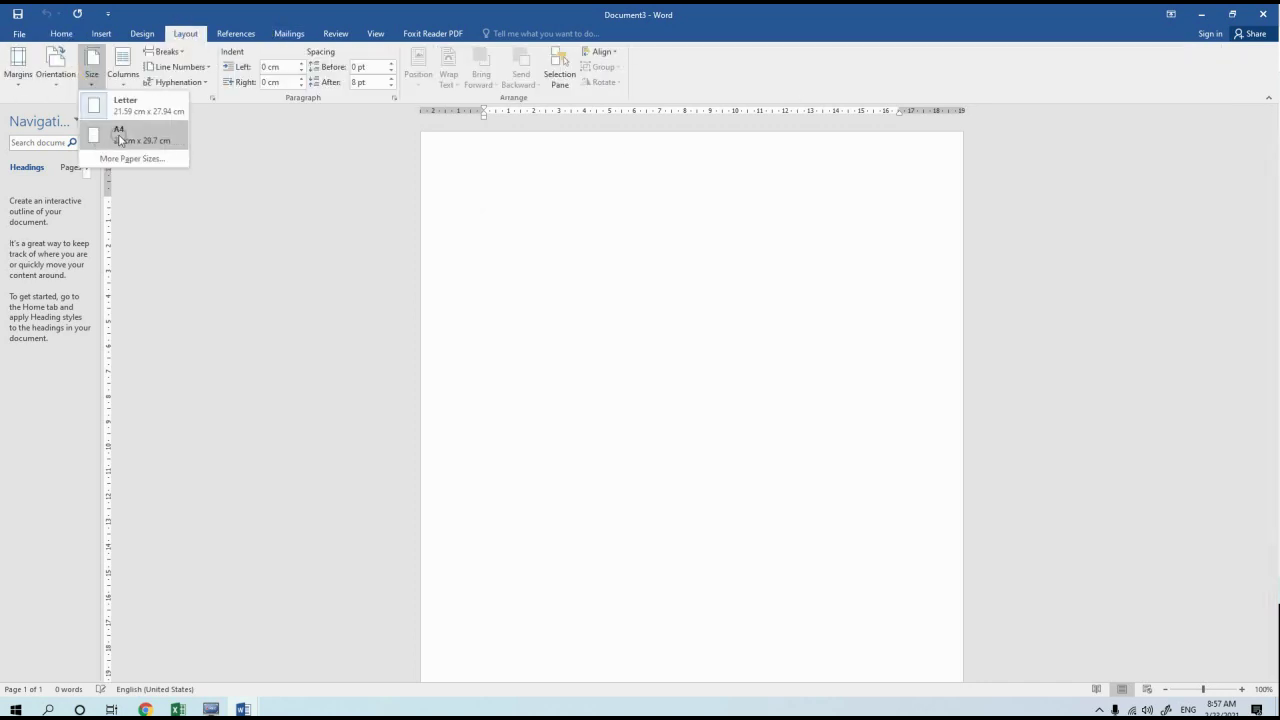
pyautogui.click(119, 139)
# Step: Set custom margins: 2cm top, bottom and left, 1.5cm right
pyautogui.click(18, 64)
pyautogui.click(51, 405)
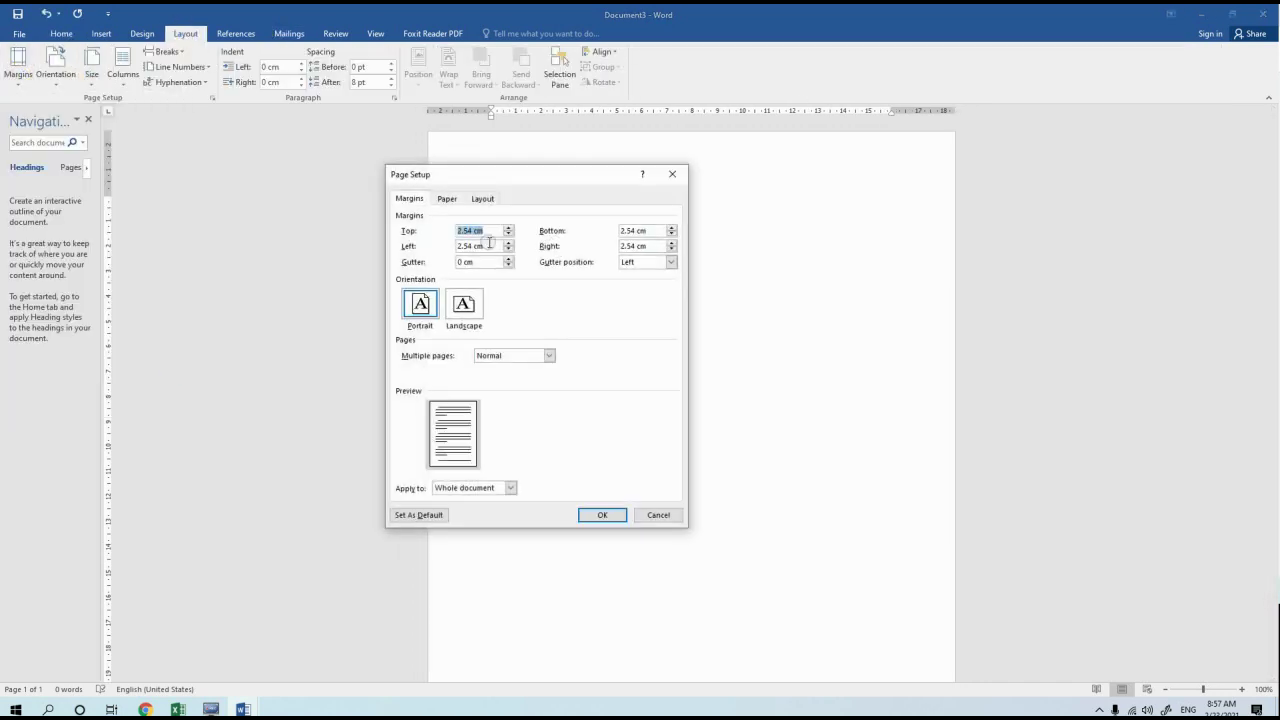
pyautogui.write('2cm')
pyautogui.press('Tab')
pyautogui.write('2cm')
pyautogui.press('Tab')
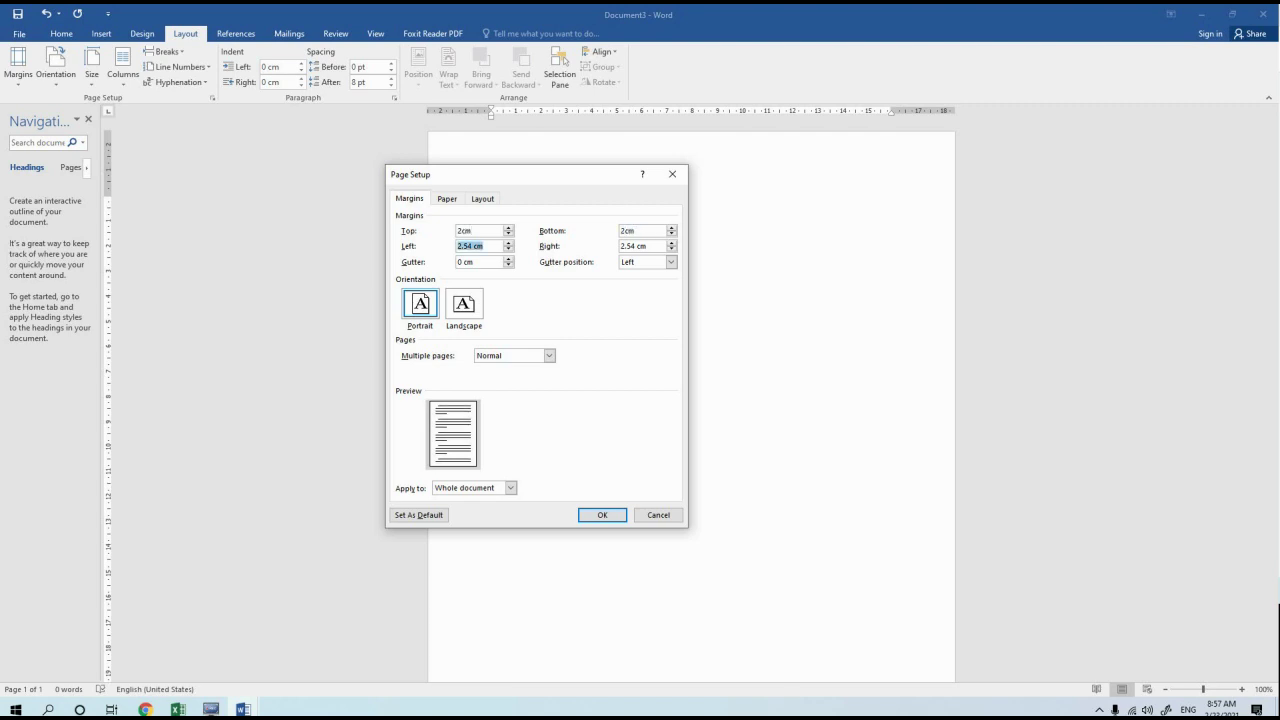
pyautogui.write('2cm')
pyautogui.press('Tab')
pyautogui.write('1.5cm')
pyautogui.press('Return')
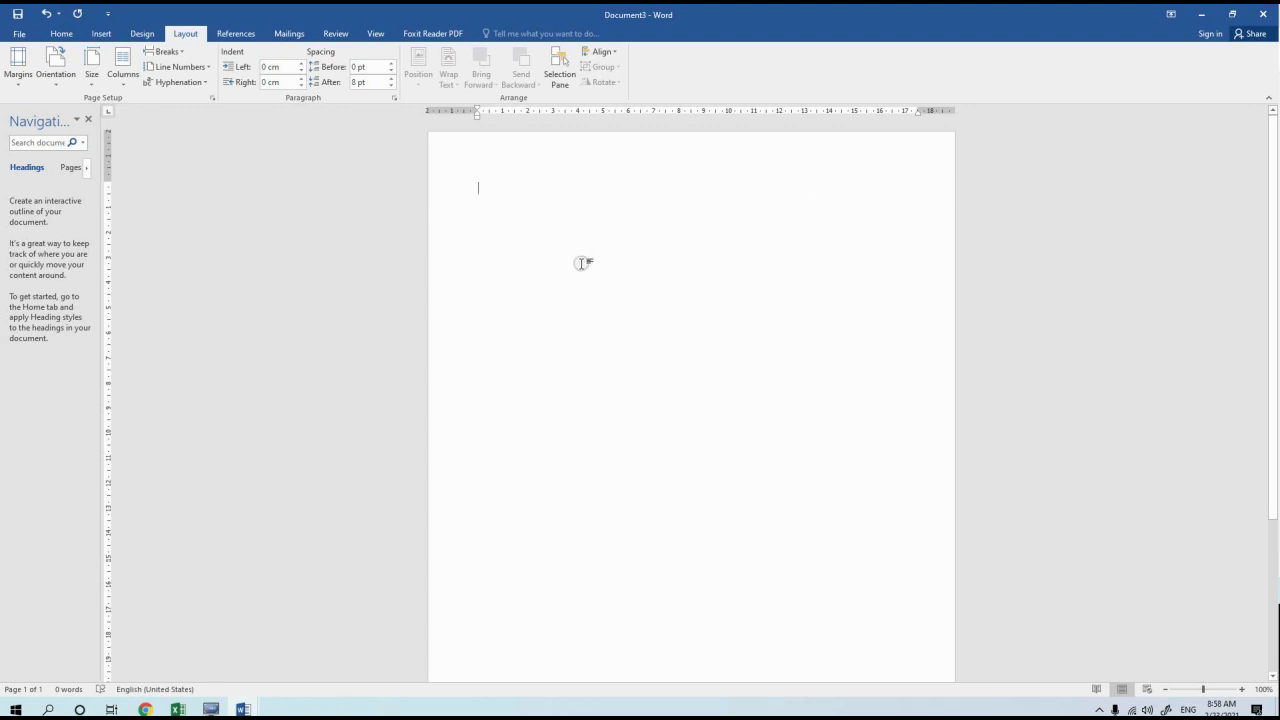
# Step: Insert a 2x1 table and set the font to Times New Roman
pyautogui.click(101, 33)
pyautogui.click(106, 68)
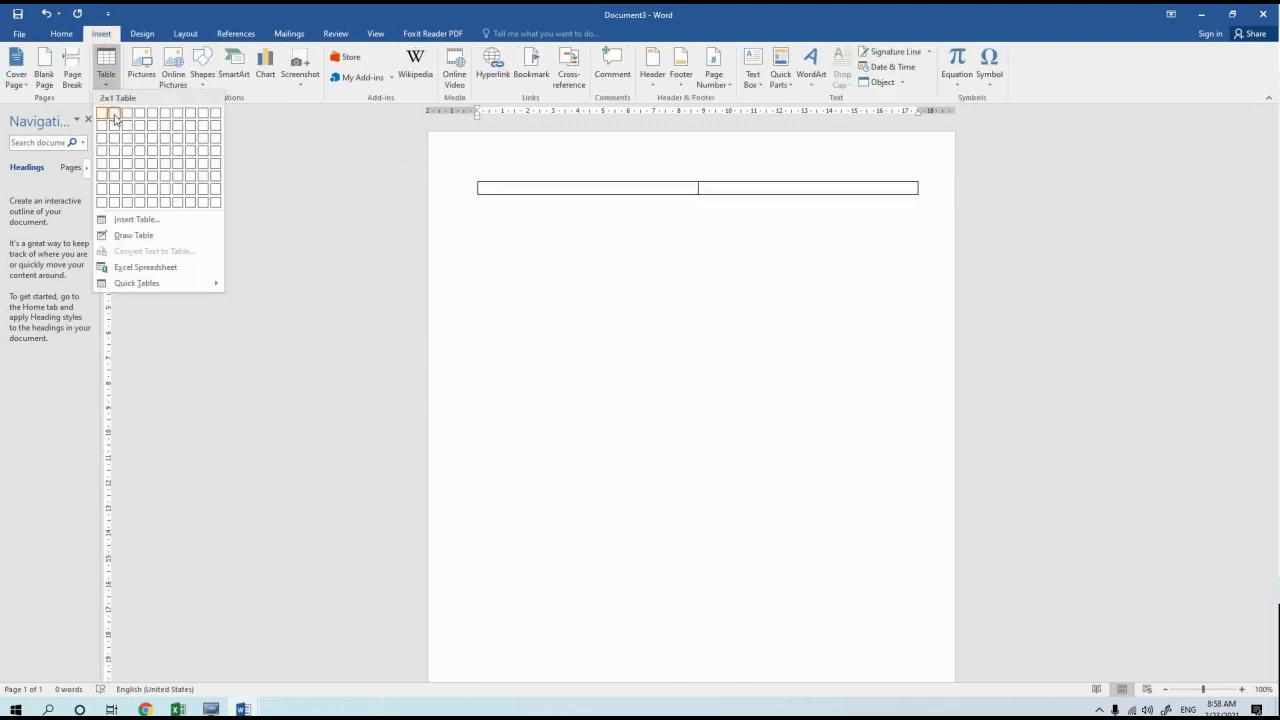
pyautogui.click(115, 119)
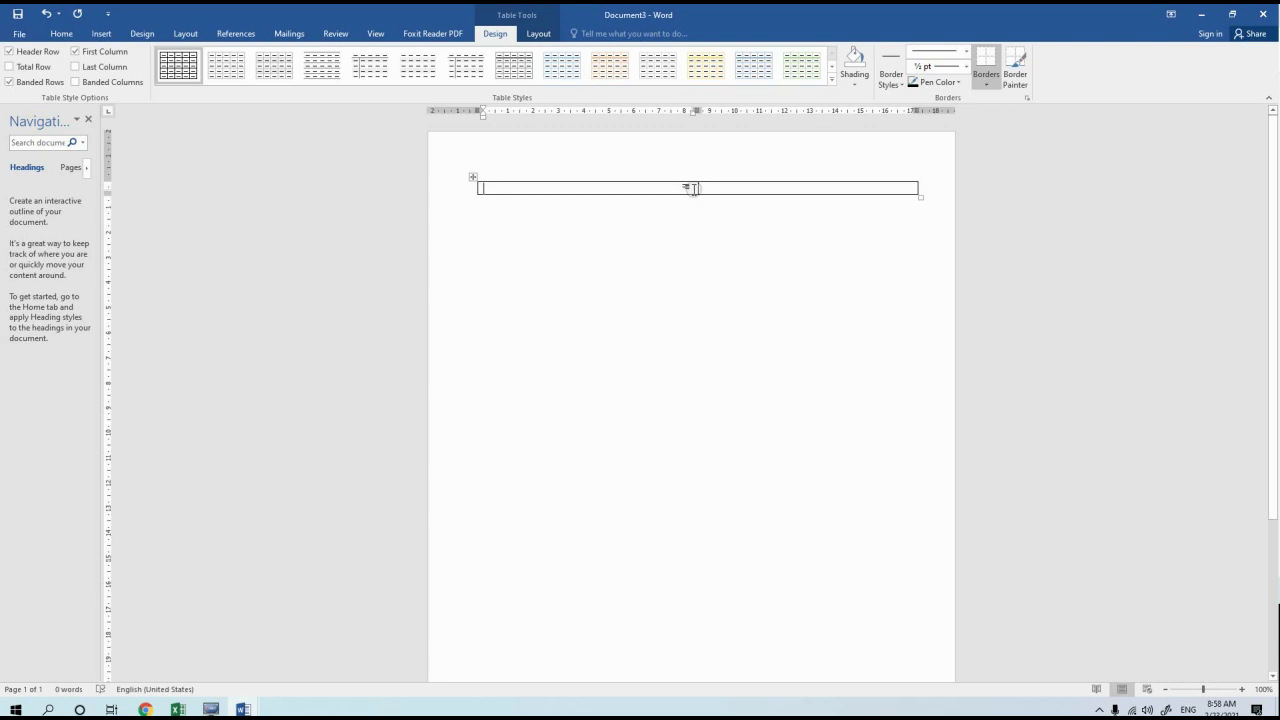
pyautogui.click(61, 33)
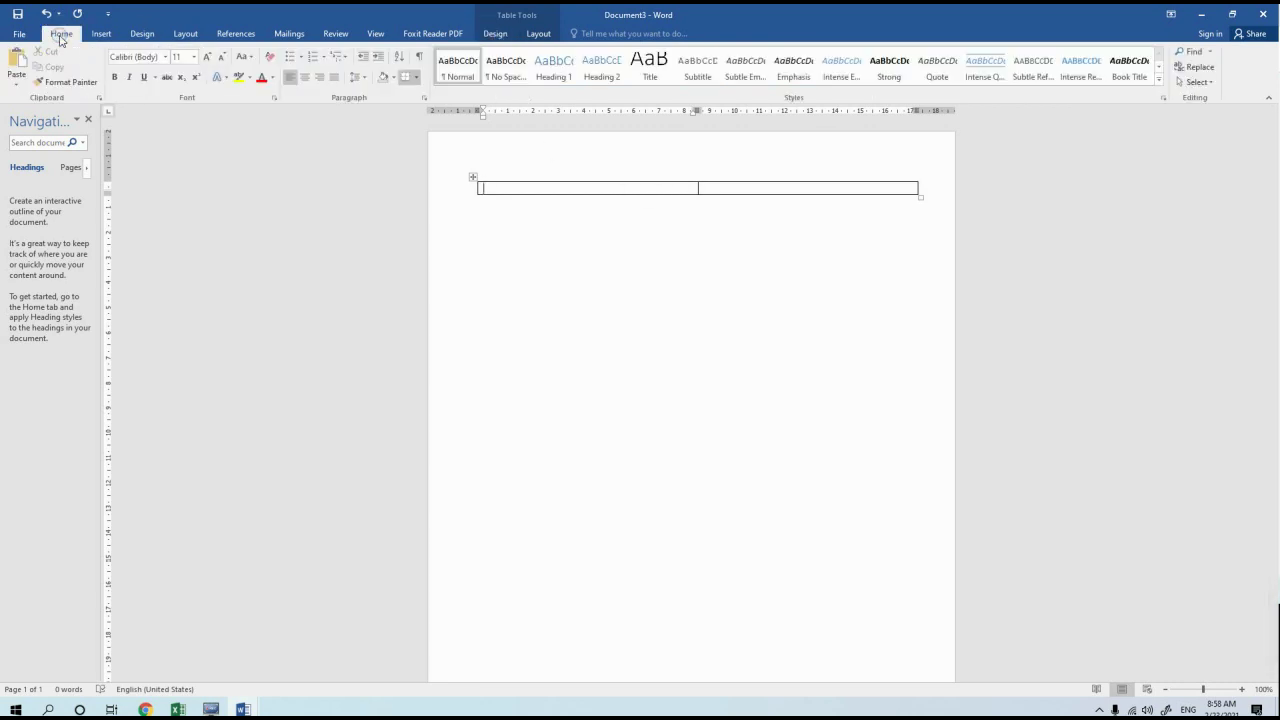
pyautogui.click(165, 57)
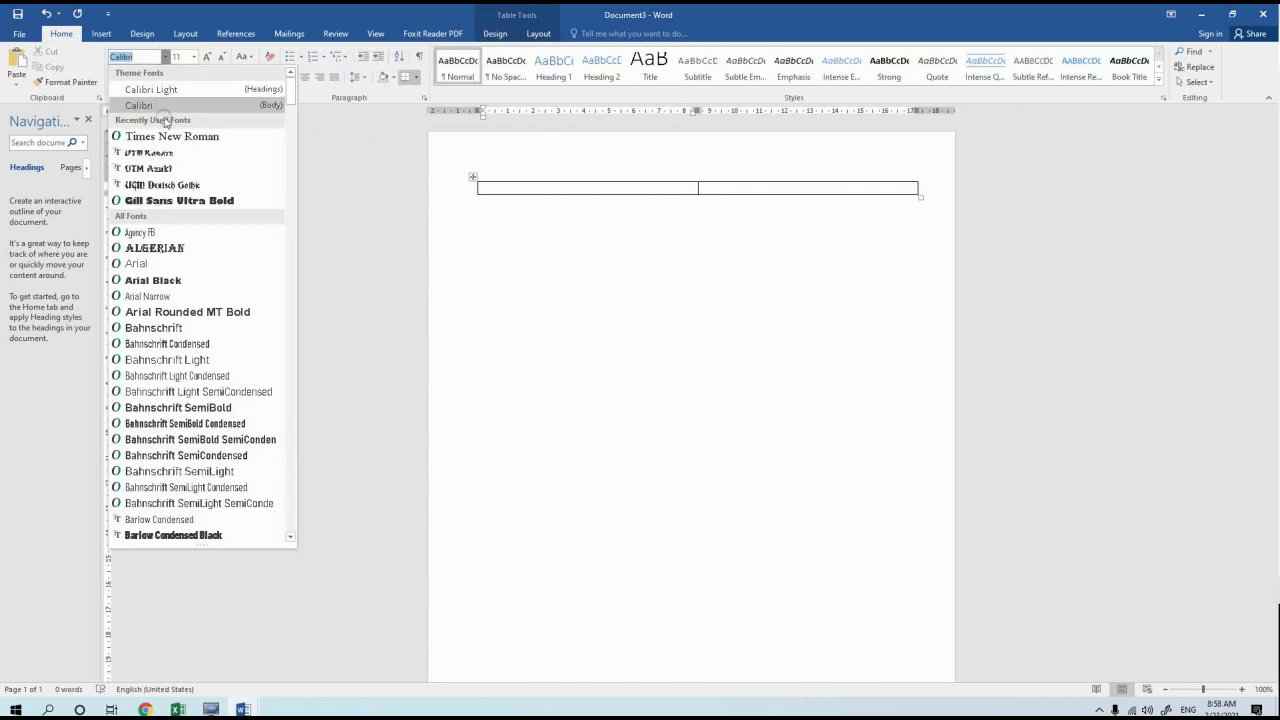
pyautogui.click(160, 136)
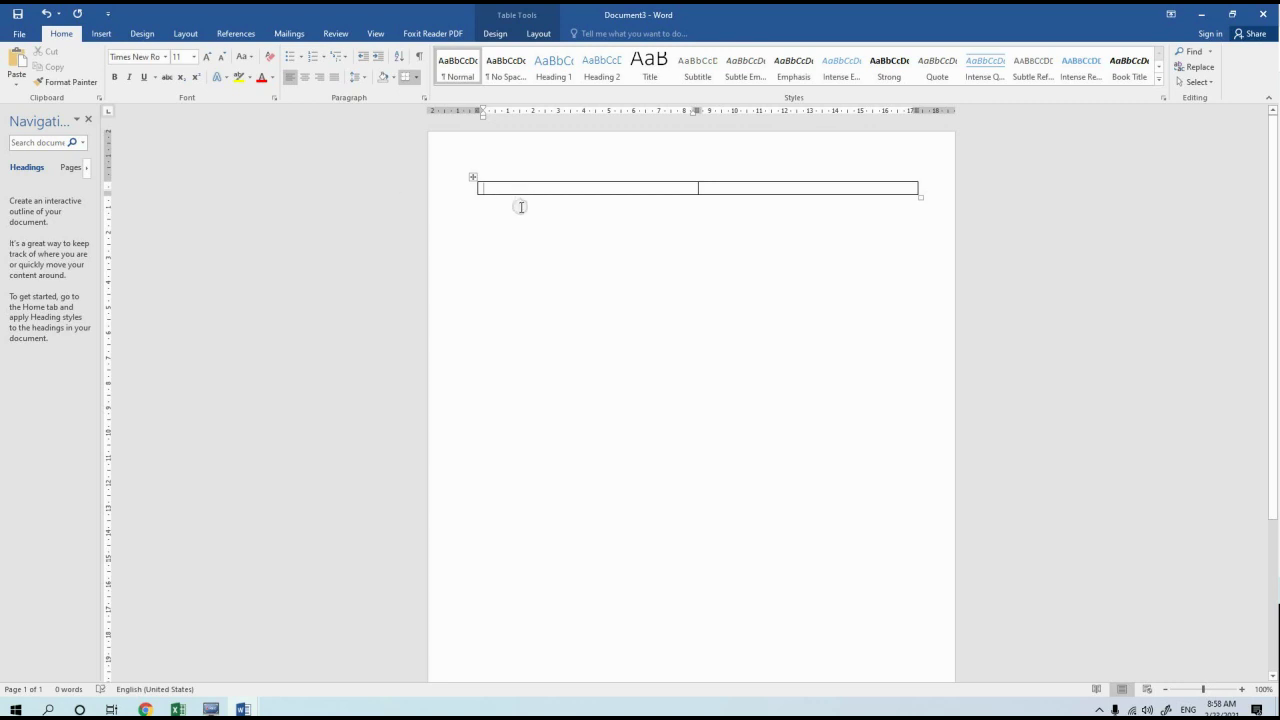
# Step: Type 'ĐAI HOC QUỐC GIA HÀ NỘI' and 'ĐAI HOC XÃ HỘI VÀ NHÂN VĂN' in the left cell
pyautogui.write('ĐAI')
pyautogui.write(' HOC QUỐC GIA HÀ NỘI')
pyautogui.press('Return')
pyautogui.write('ĐAI')
pyautogui.write(' HOC')
pyautogui.write(' XÃ HỘI VÀ NHÂN VĂN')
# Step: Type 'Cộng hòa xã hội chủ nghĩa Việt Nam' and 'Độc lập-Tự do-Hanh phúc' in the right cell
pyautogui.click(737, 193)
pyautogui.write('Cộng hòa xã hội chủ nghĩa viết Na')
pyautogui.press('BackSpace')
pyautogui.press('BackSpace')
pyautogui.press('BackSpace')
pyautogui.press('BackSpace')
pyautogui.press('BackSpace')
pyautogui.press('BackSpace')
pyautogui.press('BackSpace')
pyautogui.press('BackSpace')
pyautogui.write('Việt Nam')
pyautogui.press('Return')
pyautogui.write('Độc lập-Tự do-Hanh')
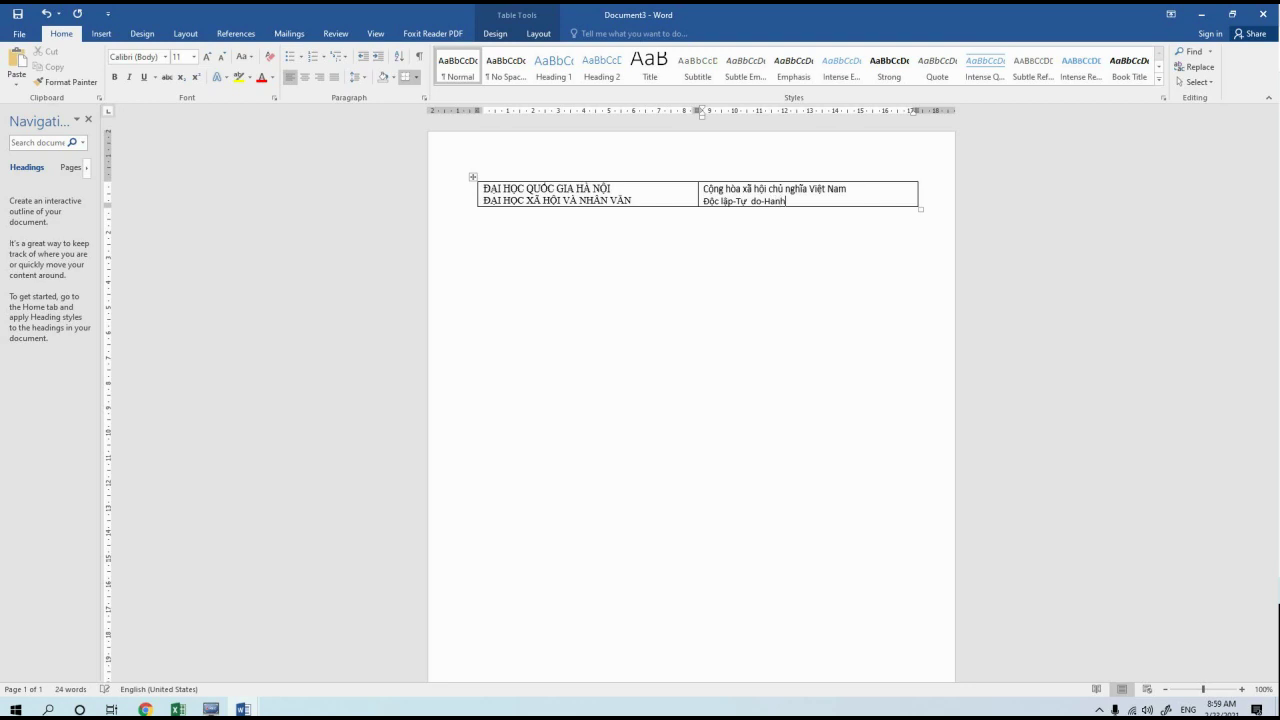
pyautogui.write(' phúc')
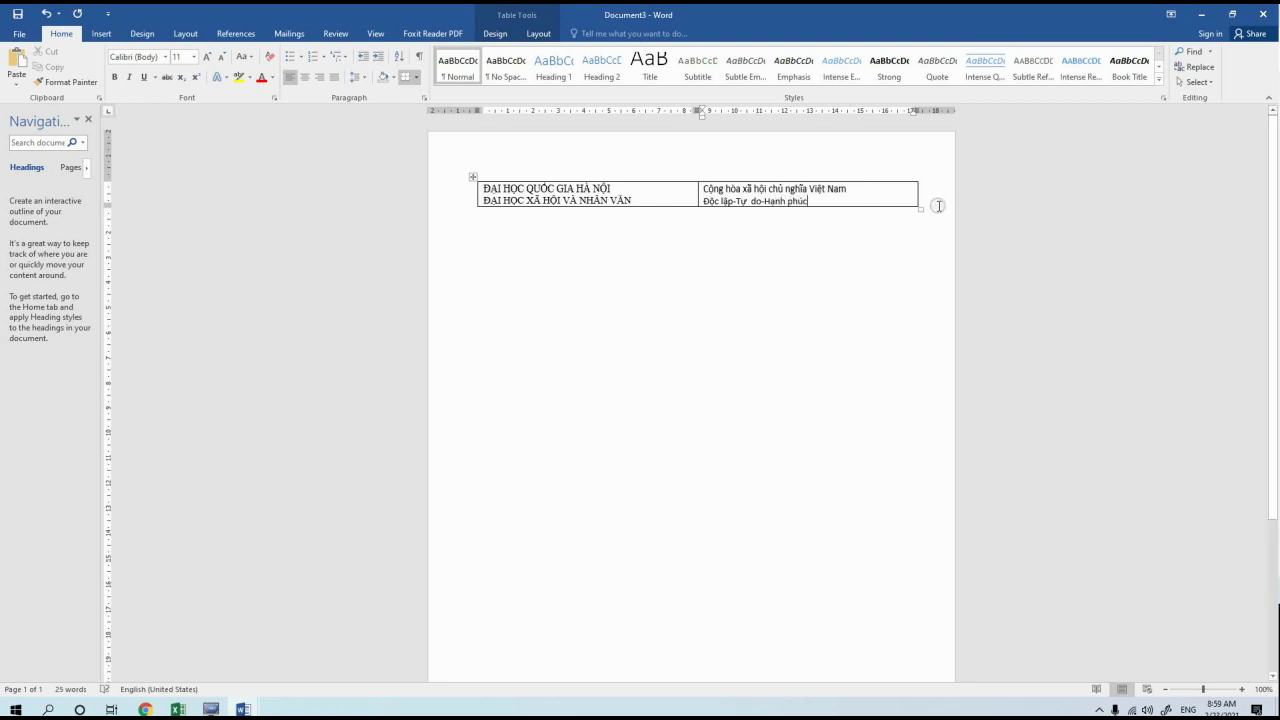
# Step: Center the empty line below the table
pyautogui.press('Return')
pyautogui.press('BackSpace')
pyautogui.click(771, 229)
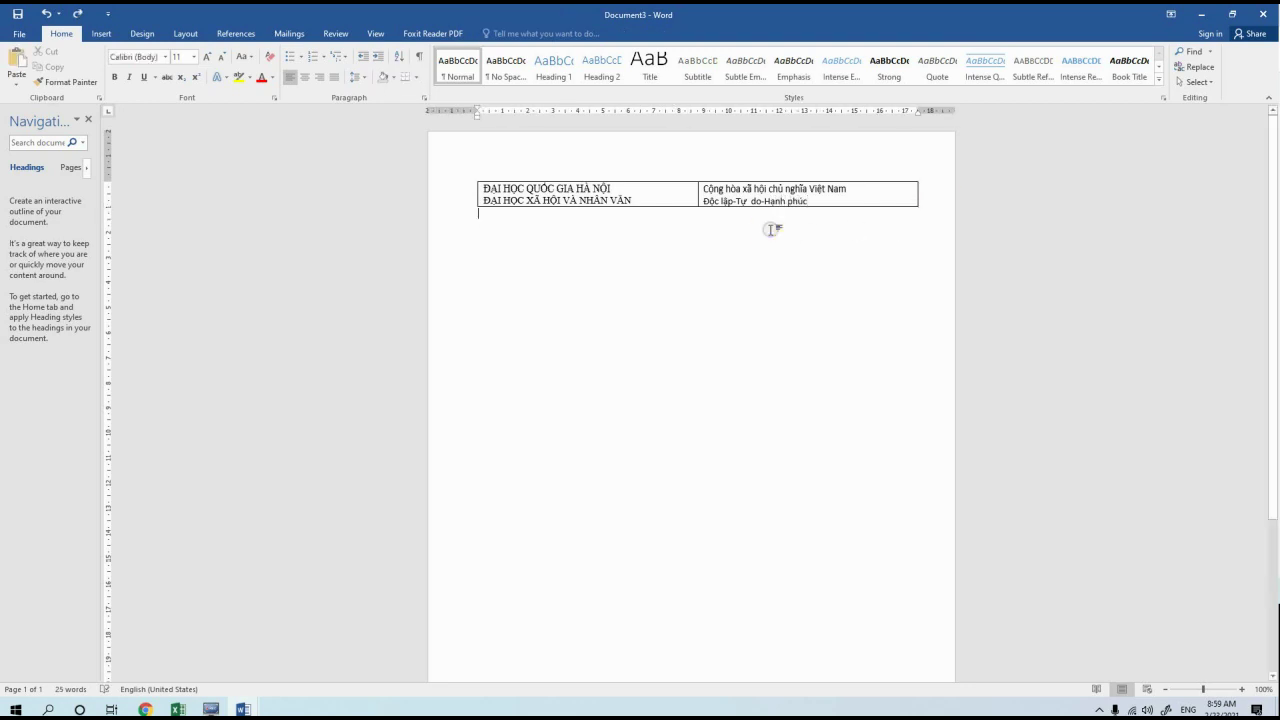
pyautogui.hotkey('ctrl', 'e')
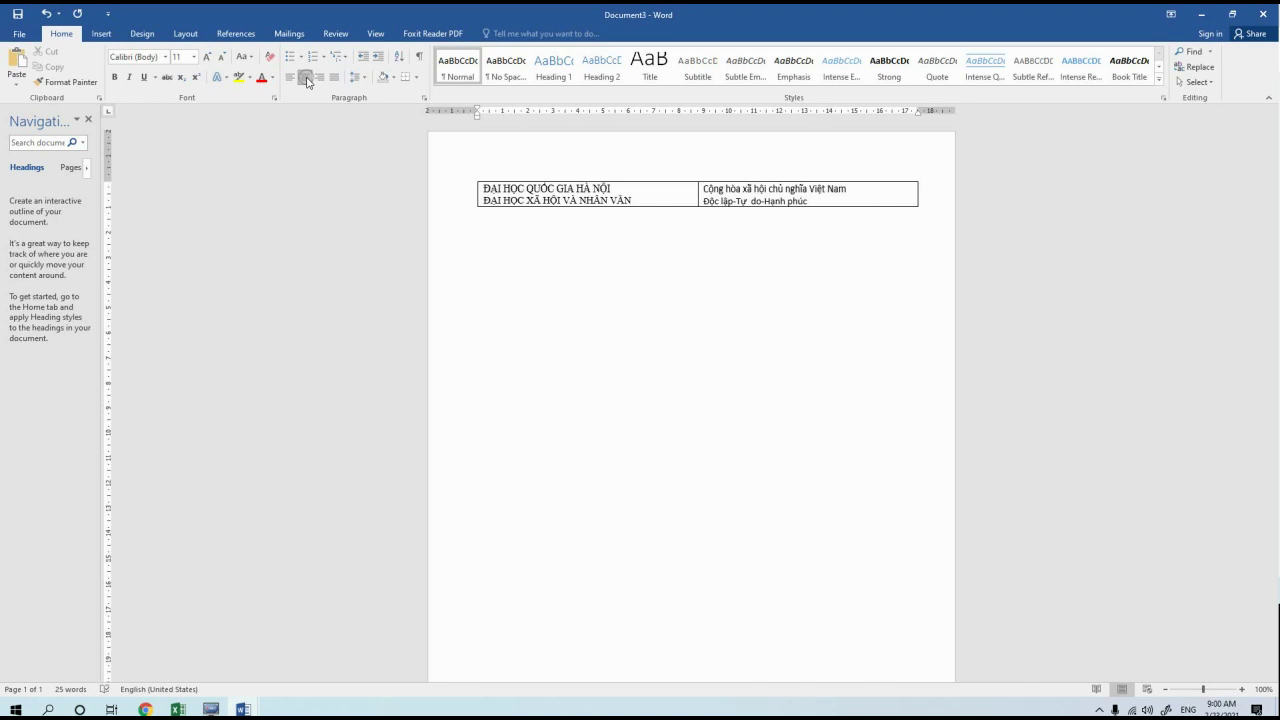
# Step: Type the centred title 'ĐƠN XIN NGHỈ HỌC' and select it
pyautogui.click(306, 78)
pyautogui.click(306, 78)
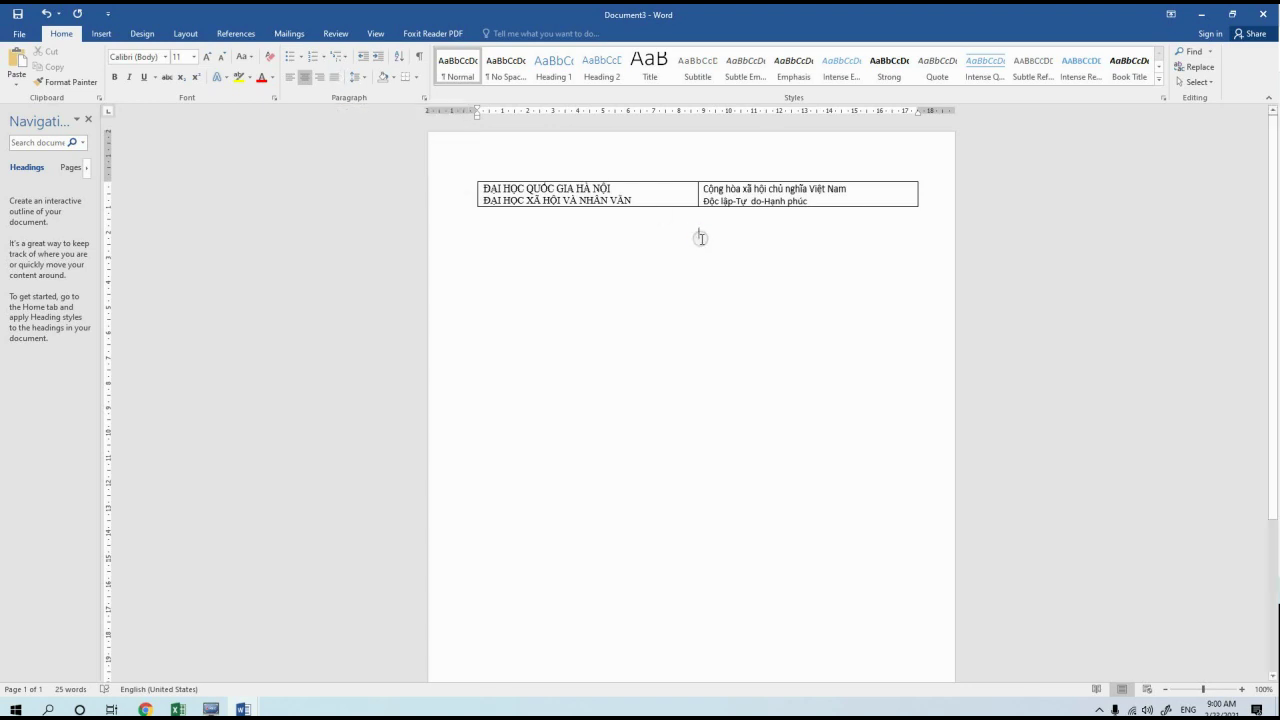
pyautogui.write('ĐƠN XIN NG')
pyautogui.write('r HOC')
pyautogui.moveTo(656, 233); pyautogui.dragTo(701, 290)
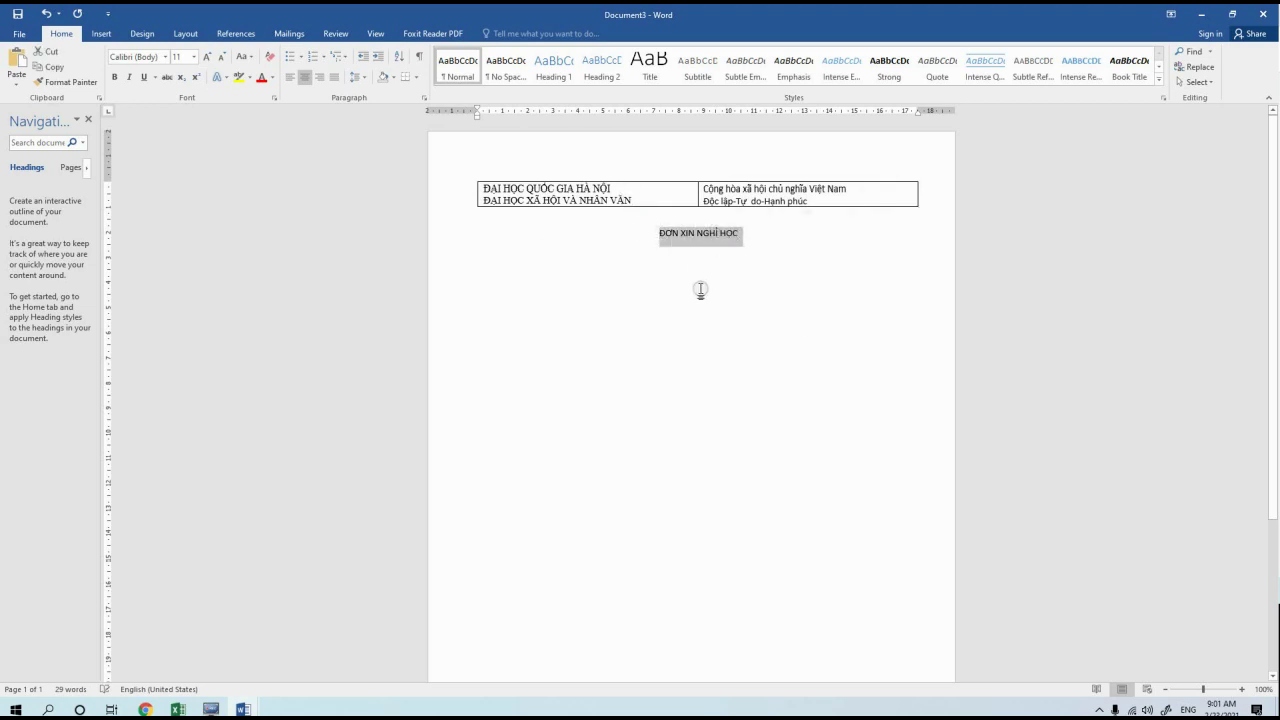
pyautogui.click(731, 249)
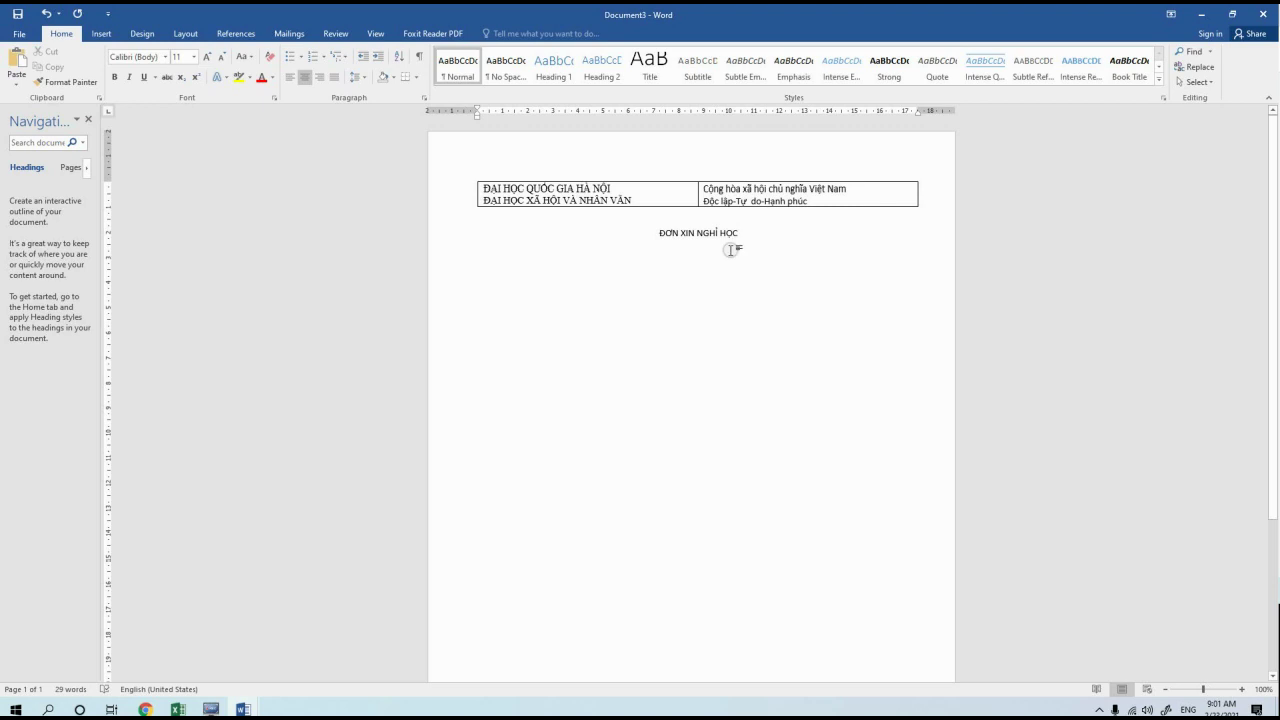
pyautogui.tripleClick(731, 249)
pyautogui.click(737, 240)
pyautogui.click(660, 234)
pyautogui.moveTo(660, 234)
pyautogui.mouseDown()
pyautogui.moveTo(737, 236)
pyautogui.moveTo(660, 236)
pyautogui.mouseUp()
pyautogui.click(734, 245)
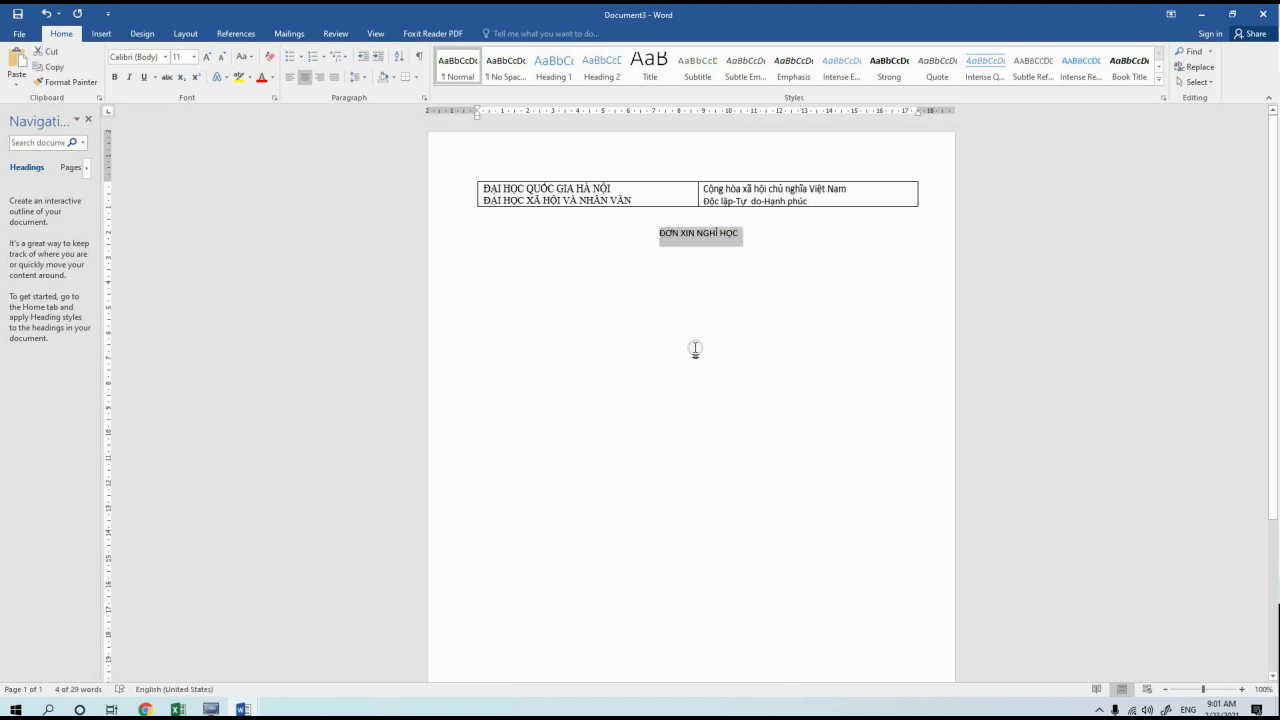
# Step: Resize the title to 18 pt with the grow and shrink font shortcuts
pyautogui.hotkey('ctrl', 'shift', 'p')
pyautogui.hotkey('alt', 'Down')
pyautogui.press('Escape')
pyautogui.hotkey('ctrl', 'shift', '.')
pyautogui.hotkey('ctrl', 'shift', '.')
pyautogui.hotkey('ctrl', 'shift', '.')
pyautogui.hotkey('ctrl', 'shift', '.')
pyautogui.hotkey('ctrl', 'shift', '.')
pyautogui.hotkey('ctrl', 'shift', '.')
pyautogui.hotkey('ctrl', 'shift', ',')
pyautogui.hotkey('ctrl', 'shift', ',')
pyautogui.hotkey('ctrl', 'shift', '.')
pyautogui.hotkey('ctrl', 'shift', ',')
pyautogui.hotkey('ctrl', 'shift', ',')
pyautogui.hotkey('ctrl', 'shift', ',')
pyautogui.hotkey('ctrl', 'shift', '.')
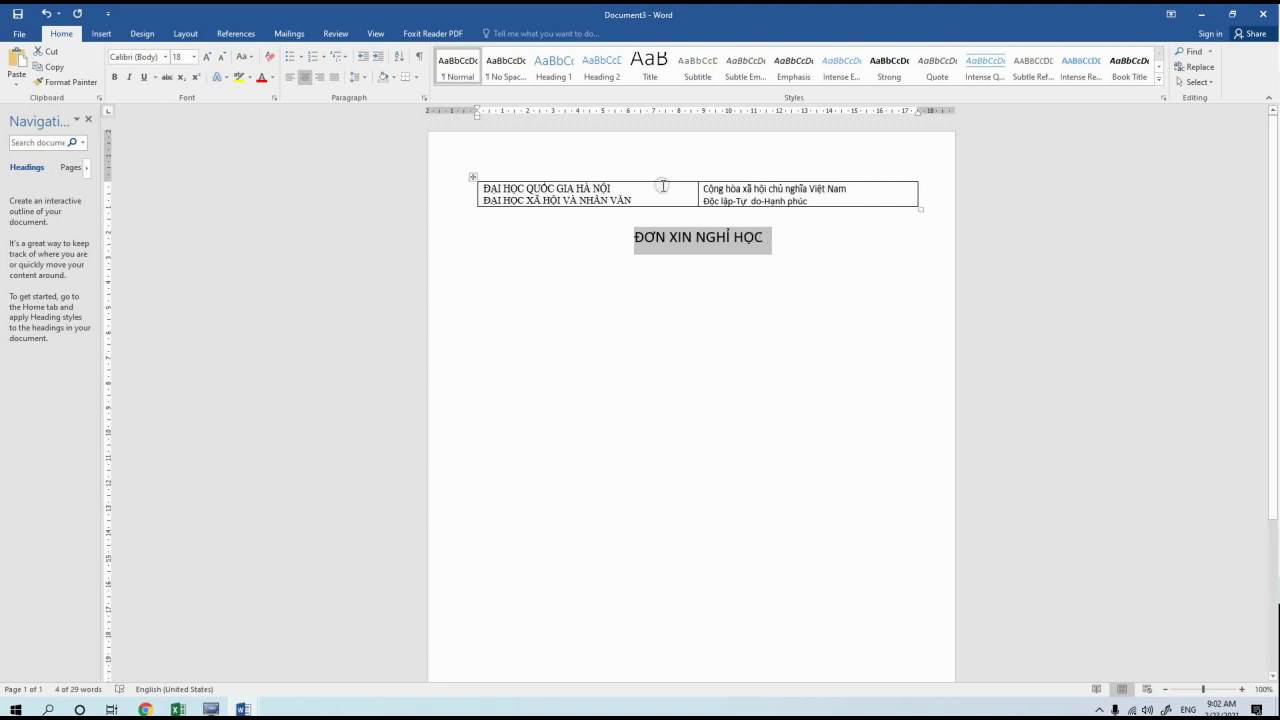
# Step: Center the text in both header table cells
pyautogui.click(662, 187)
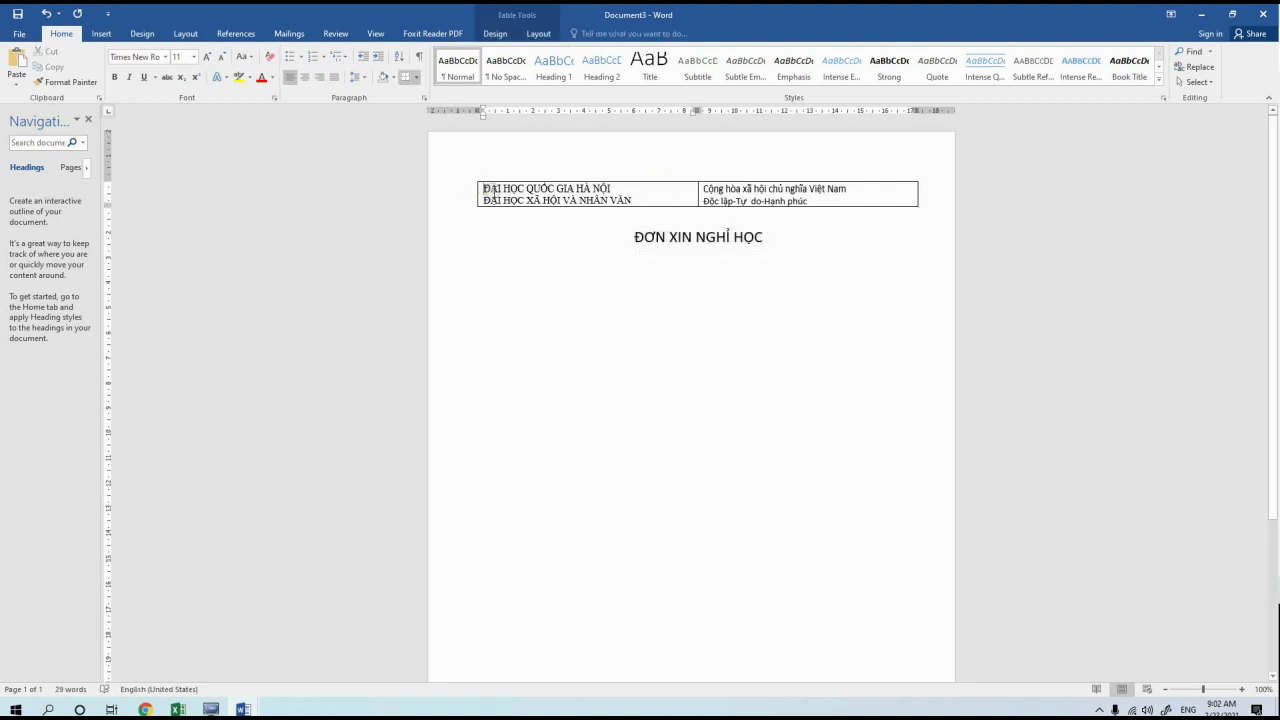
pyautogui.moveTo(482, 190); pyautogui.dragTo(777, 206)
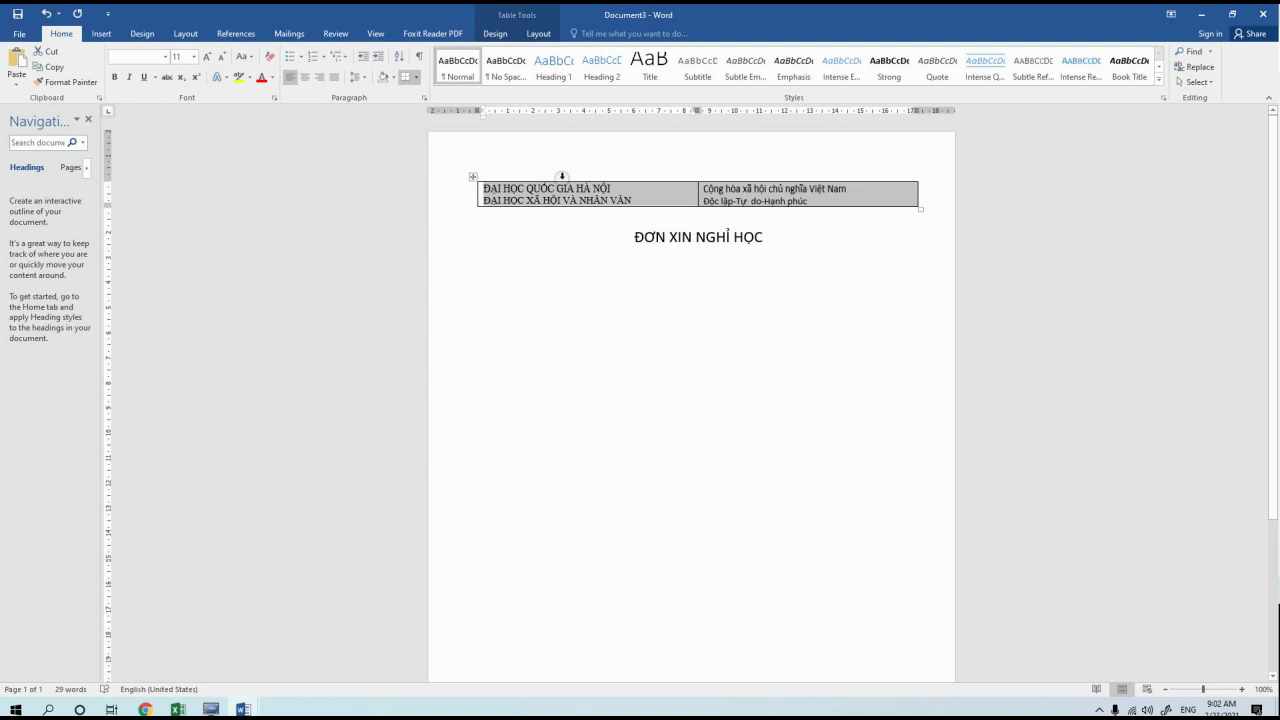
pyautogui.click(305, 78)
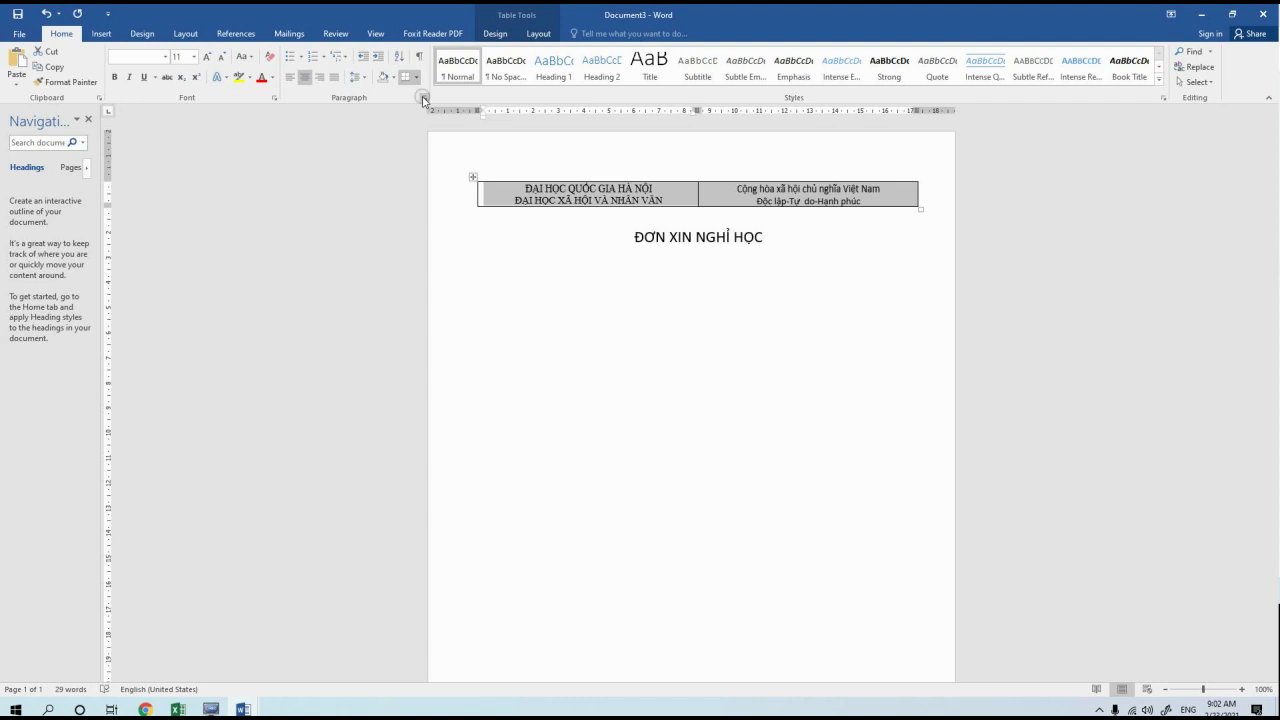
# Step: Give the table 1.4 multiple line spacing and zoom the page to 140%
pyautogui.click(424, 99)
pyautogui.moveTo(589, 168); pyautogui.dragTo(254, 186)
pyautogui.click(400, 394)
pyautogui.write('1.4')
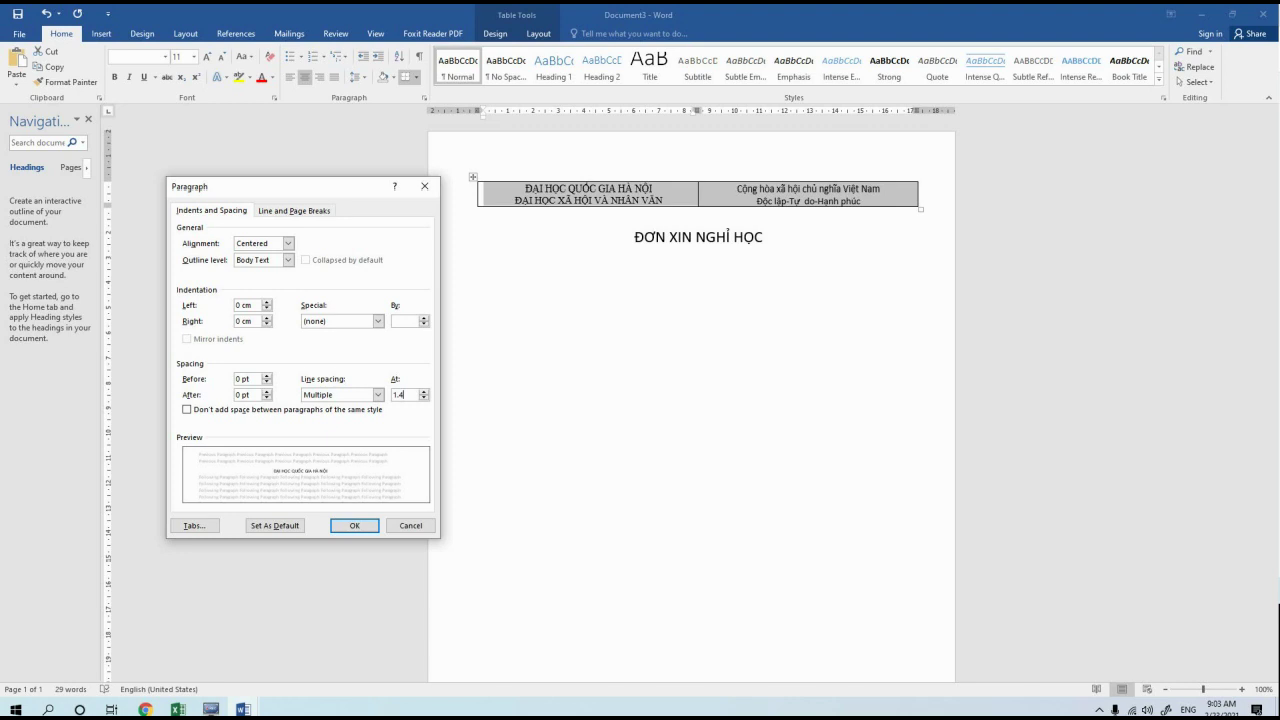
pyautogui.click(357, 525)
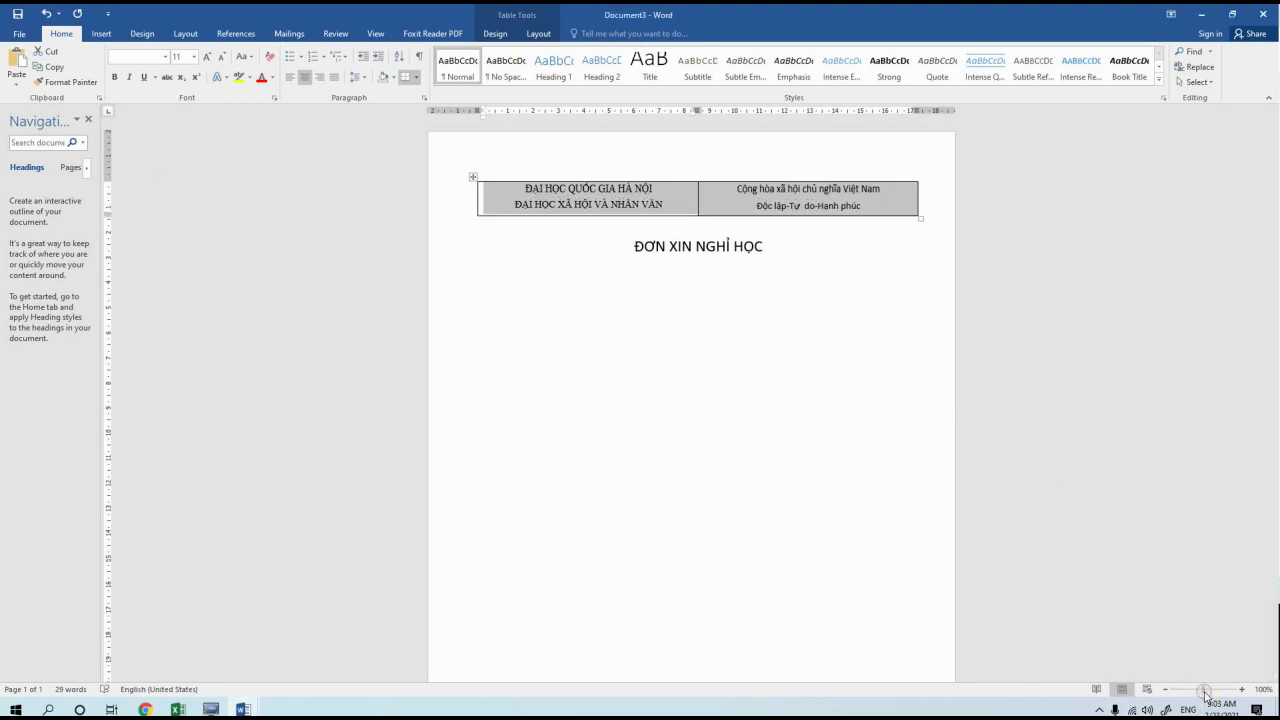
pyautogui.moveTo(1203, 690); pyautogui.dragTo(1208, 690)
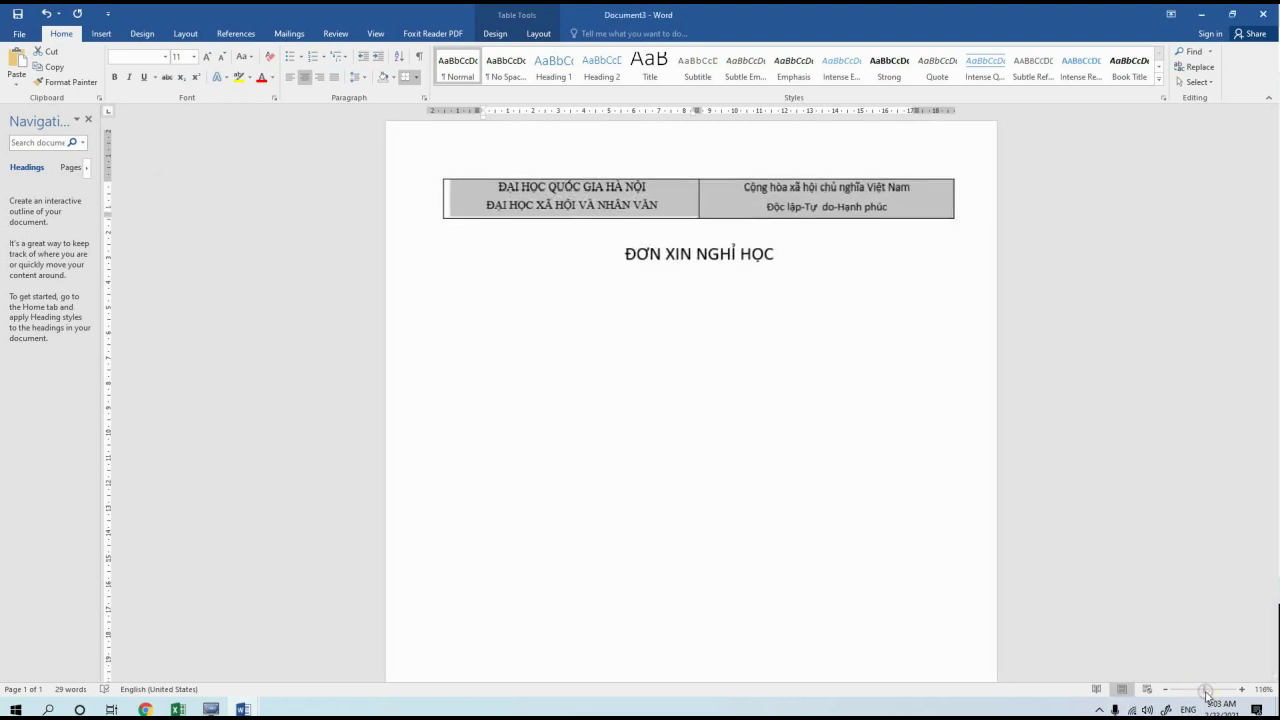
# Step: Adjust the header table's paragraph spacing and narrow its left column
pyautogui.click(470, 195)
pyautogui.click(388, 170)
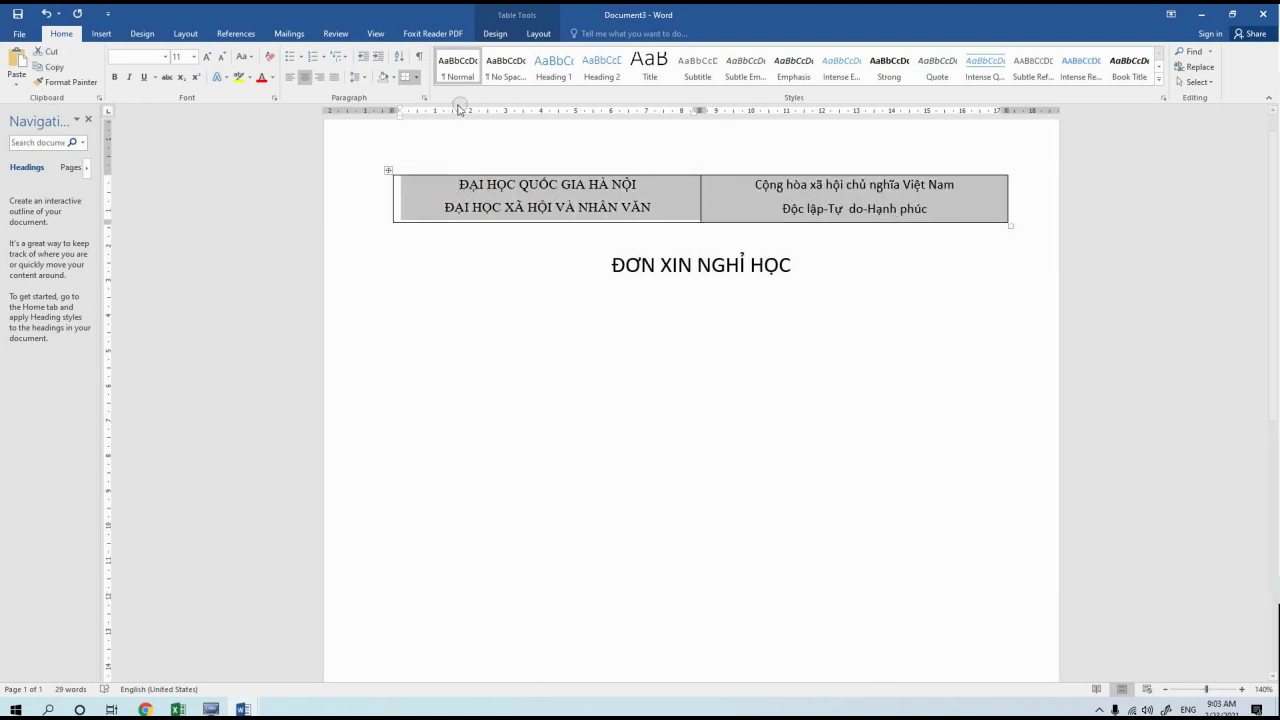
pyautogui.doubleClick(417, 112)
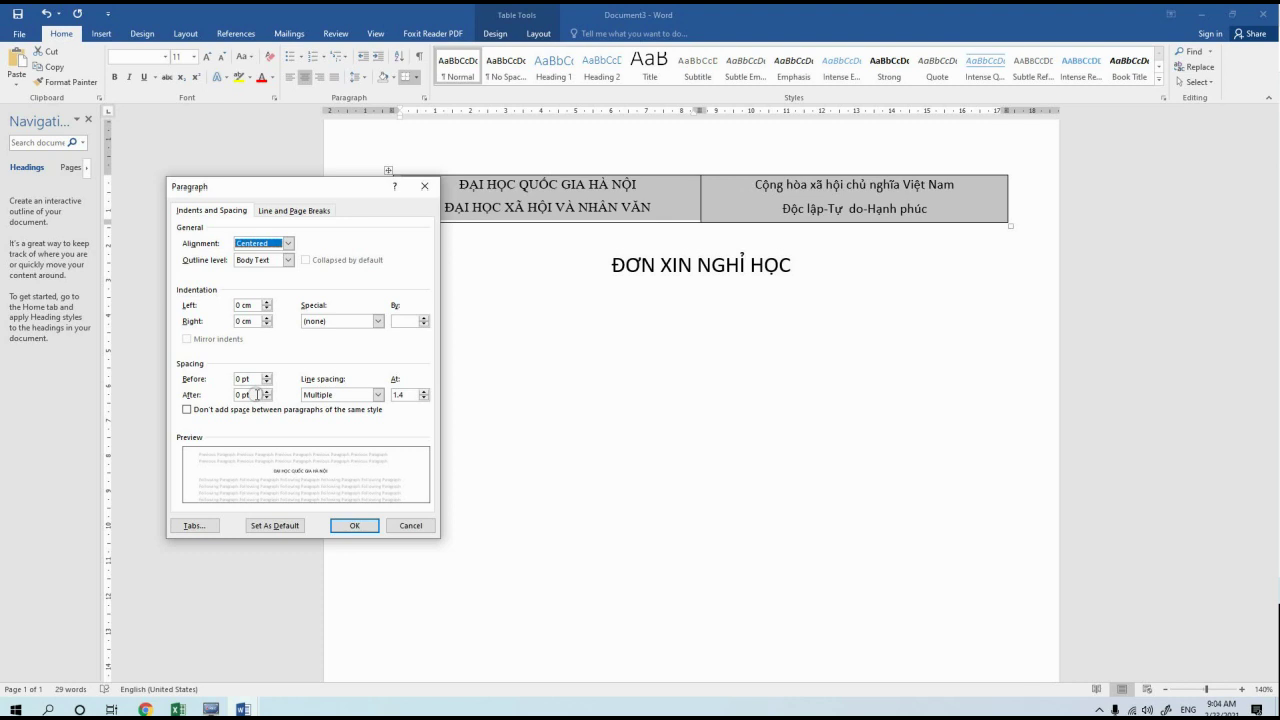
pyautogui.click(346, 525)
pyautogui.click(665, 192)
pyautogui.moveTo(688, 219); pyautogui.dragTo(626, 215)
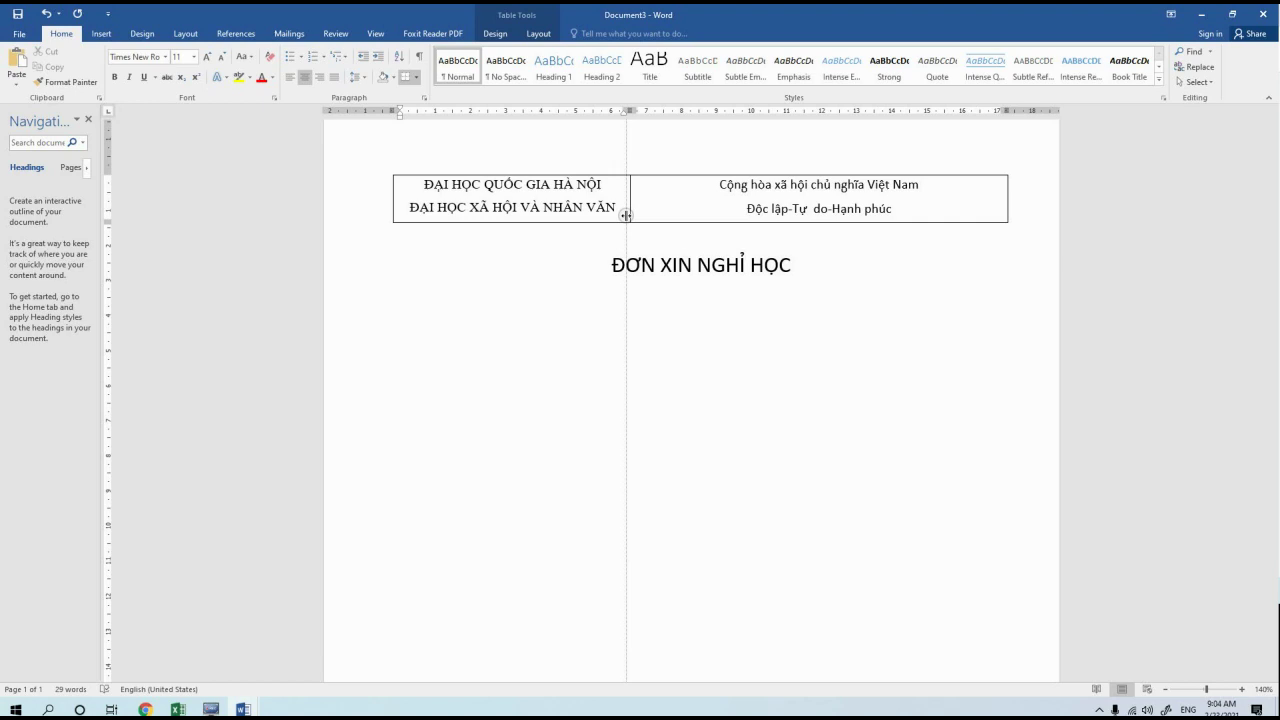
# Step: Set the right-cell text to Times New Roman, size 13
pyautogui.moveTo(700, 188); pyautogui.dragTo(889, 212)
pyautogui.click(181, 57)
pyautogui.write('13')
pyautogui.press('Return')
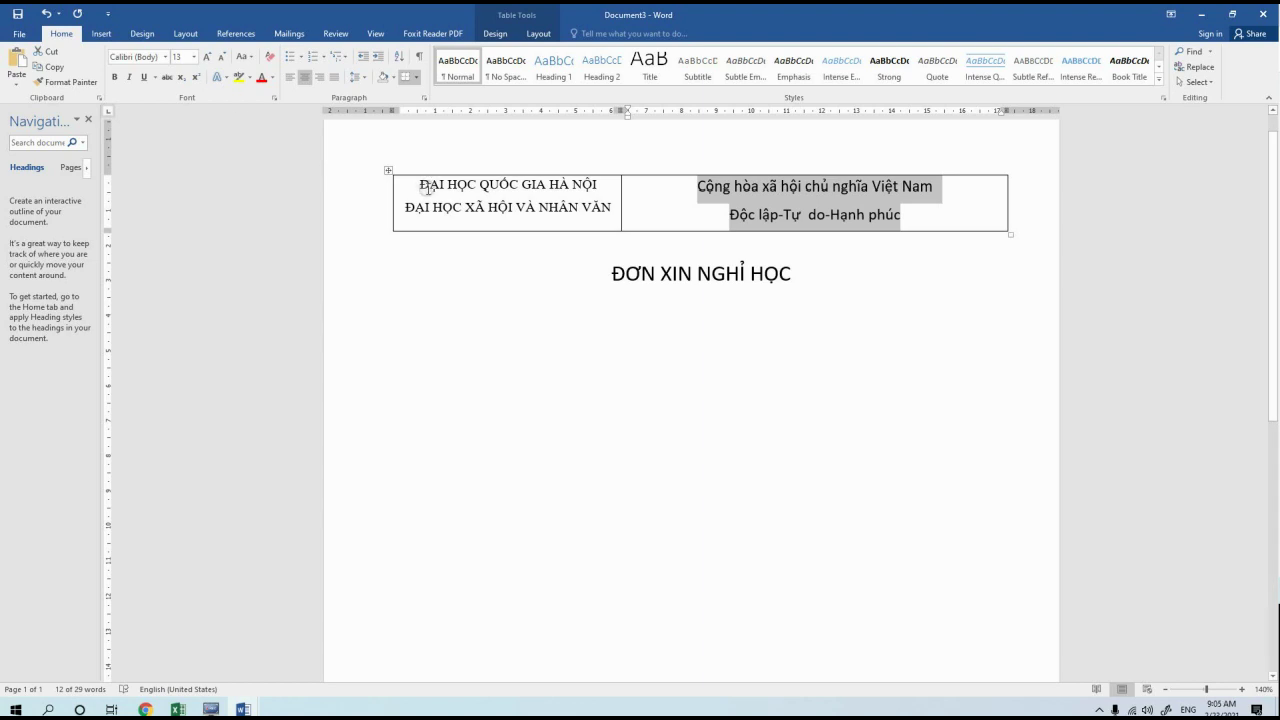
pyautogui.click(165, 57)
pyautogui.click(164, 135)
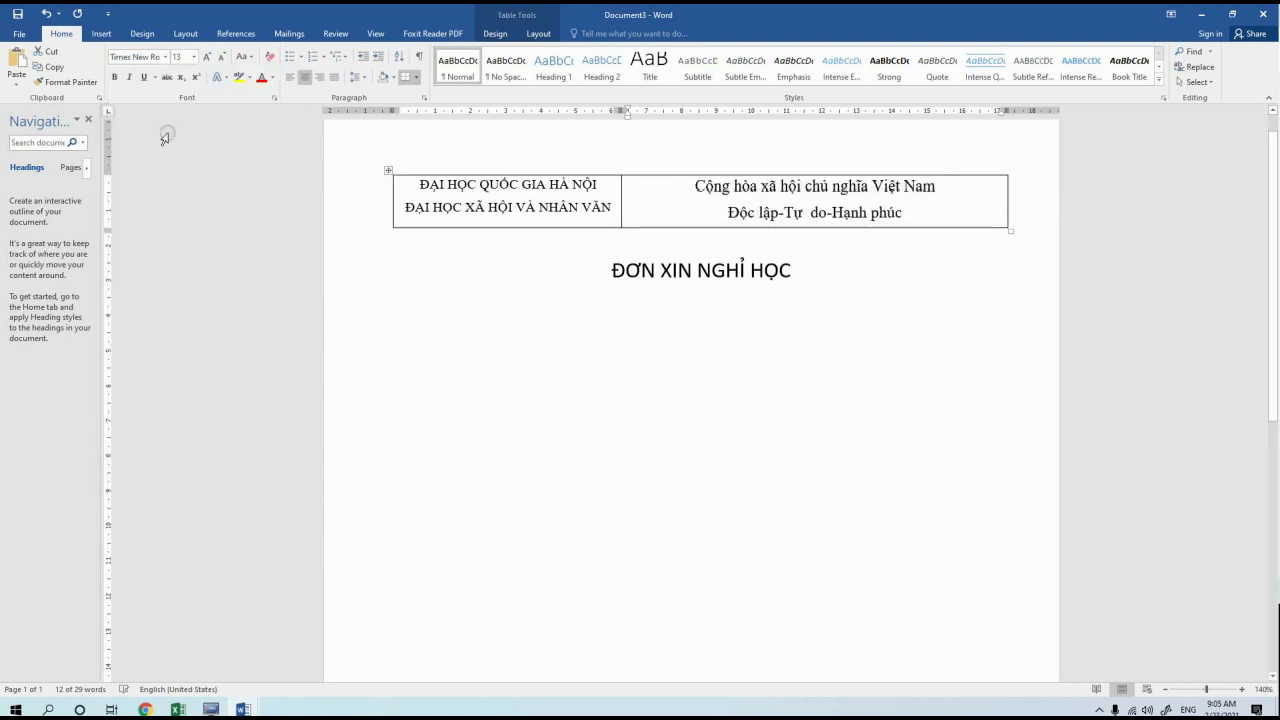
# Step: Make the title 'ĐƠN XIN NGHỈ HỌC' bold Times New Roman
pyautogui.moveTo(612, 270); pyautogui.dragTo(800, 272)
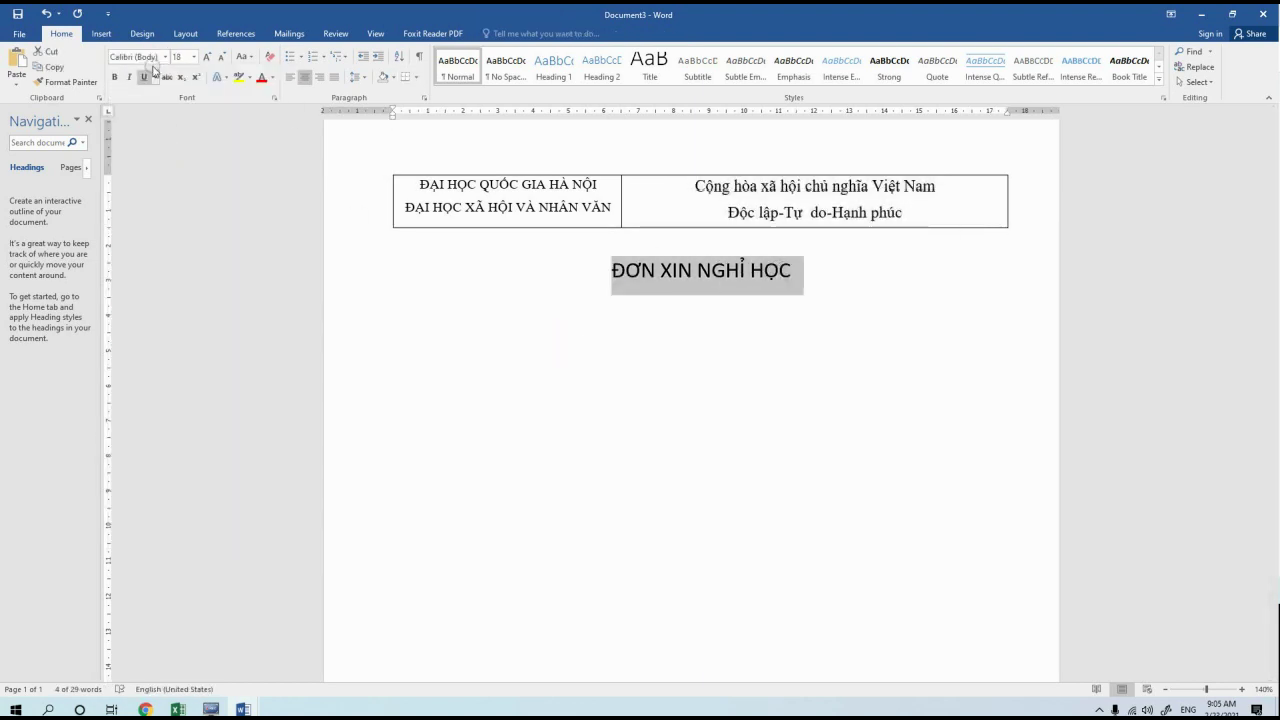
pyautogui.click(165, 57)
pyautogui.click(163, 134)
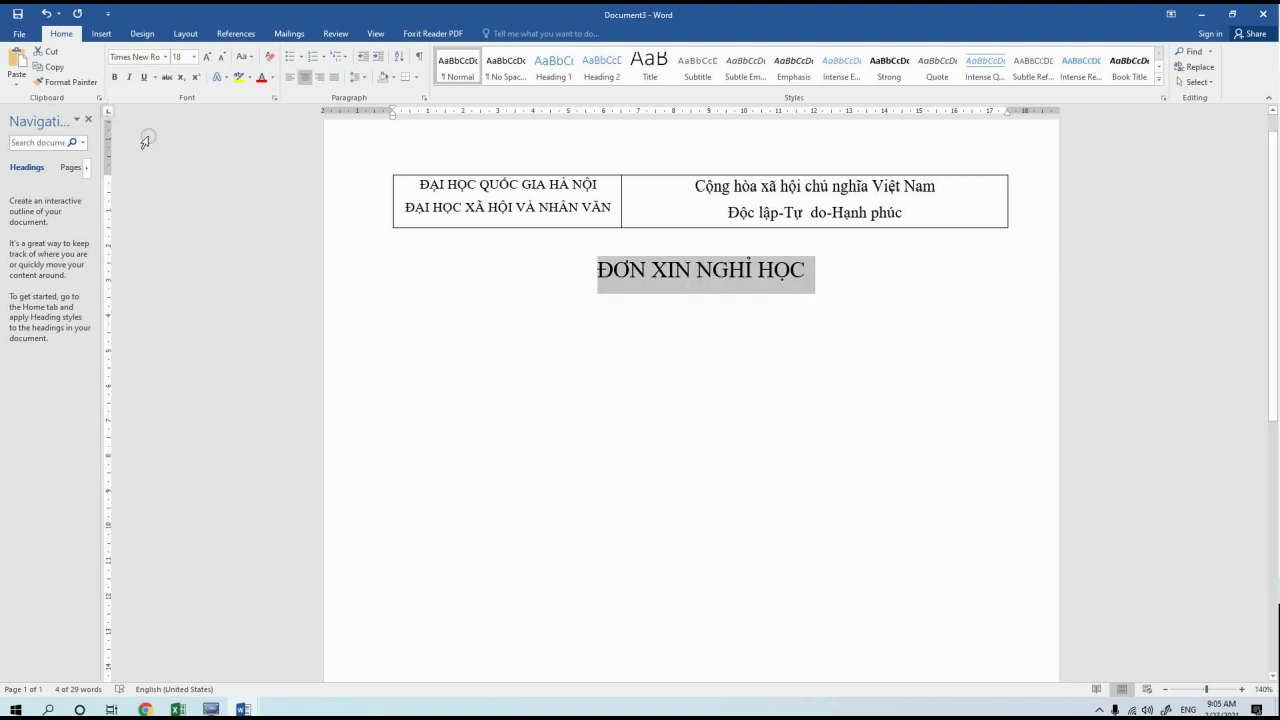
pyautogui.click(115, 78)
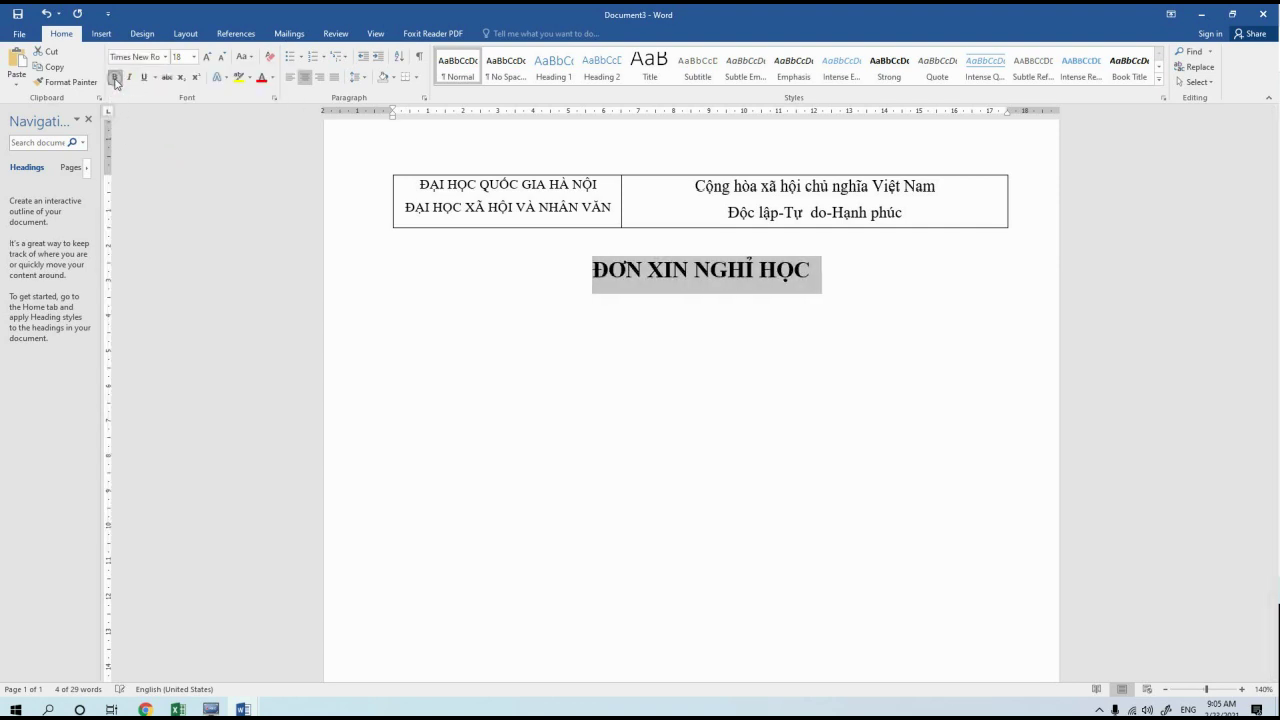
pyautogui.click(631, 332)
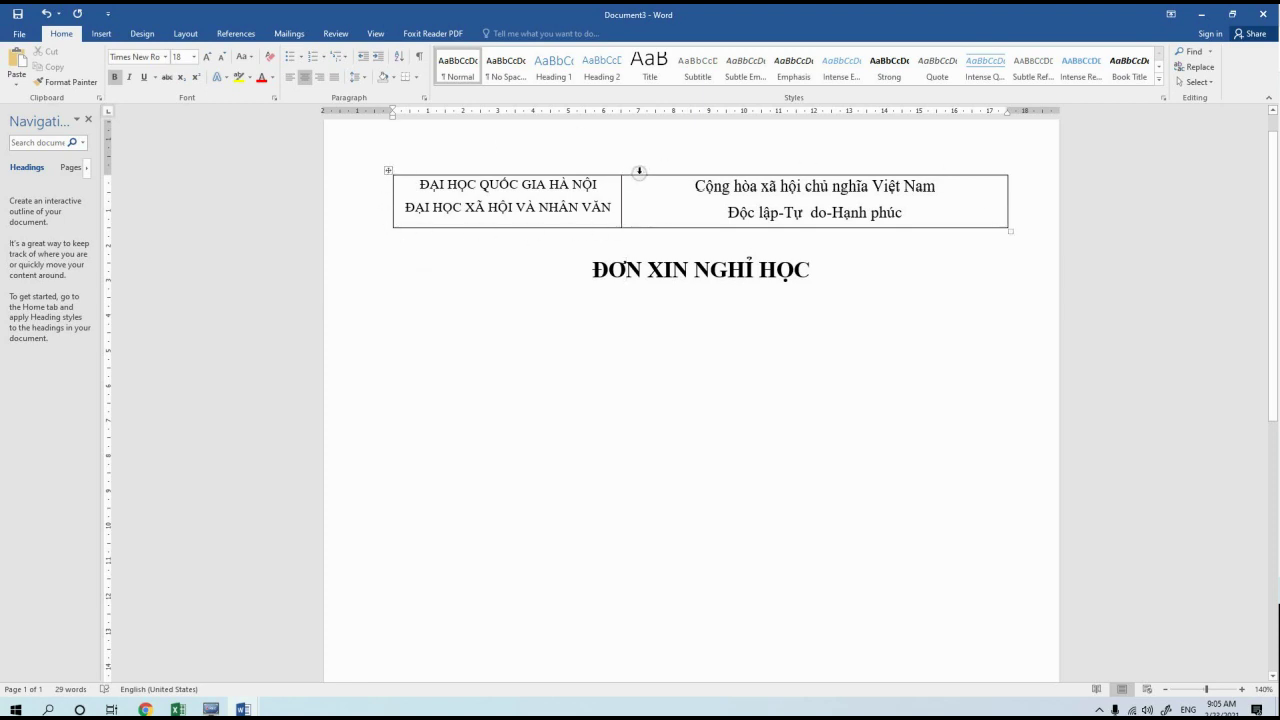
pyautogui.click(388, 172)
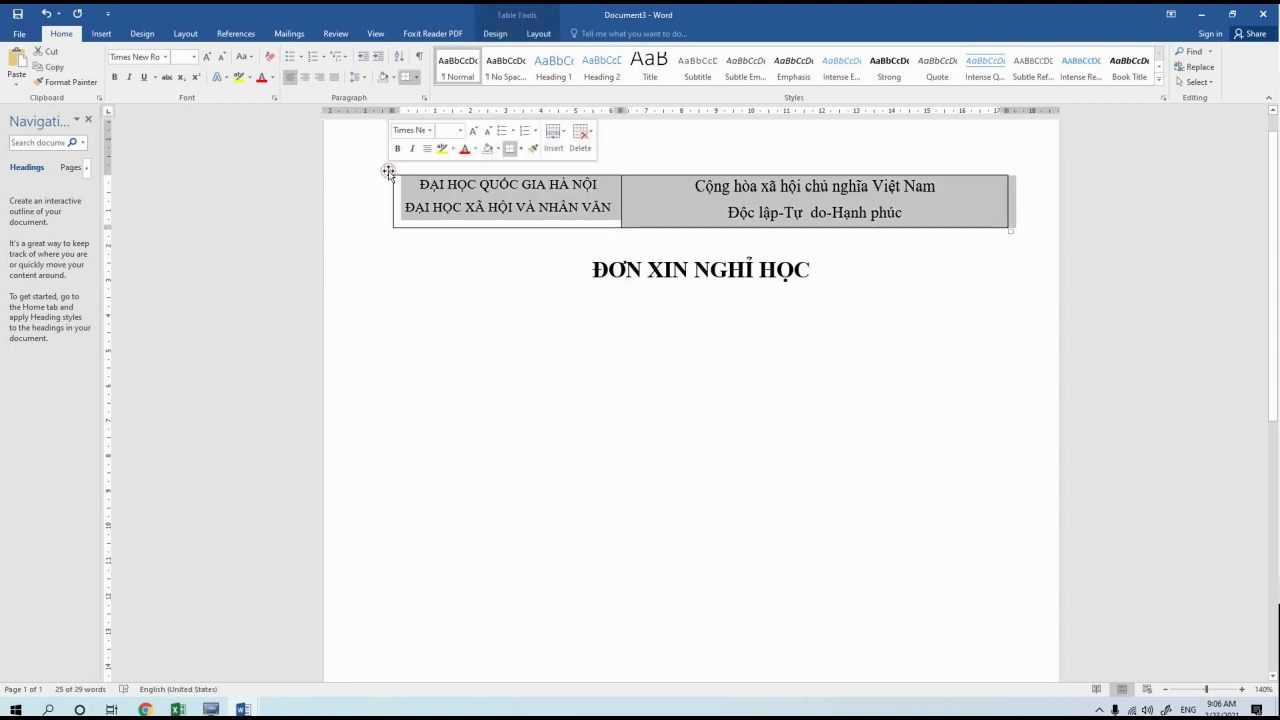
# Step: Apply No Border to the university and national-motto header table
pyautogui.click(520, 148)
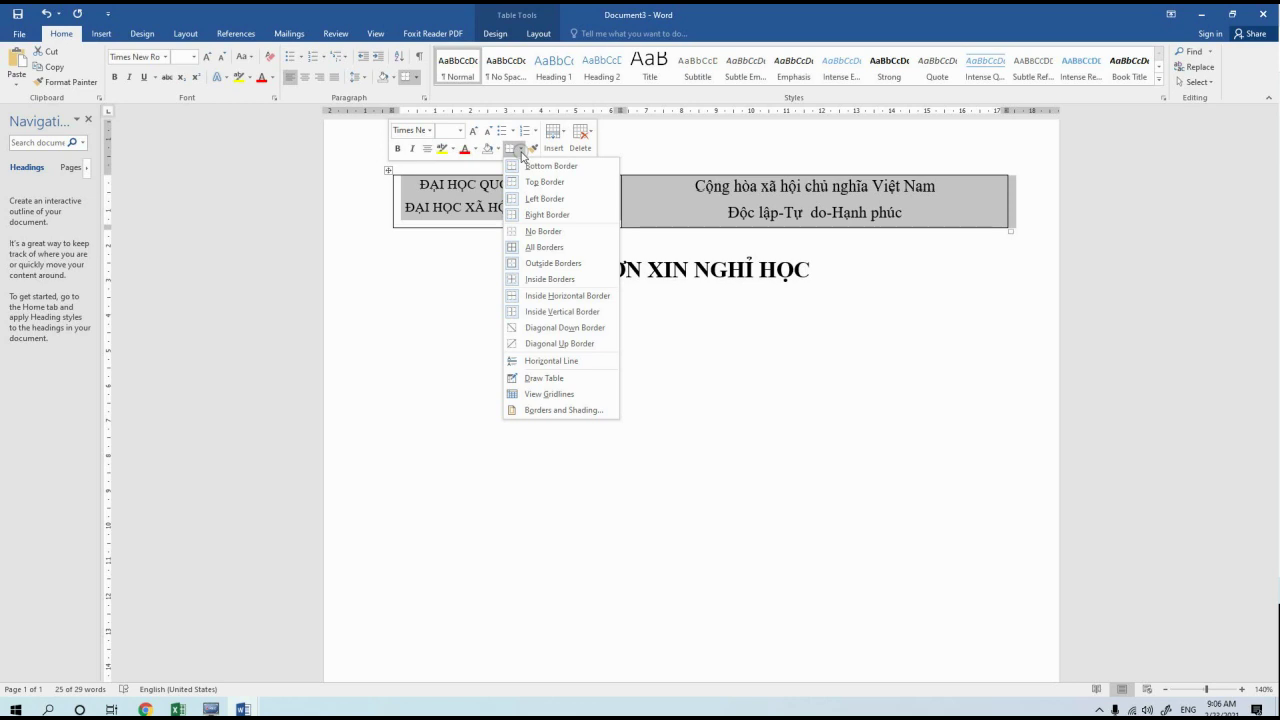
pyautogui.click(533, 231)
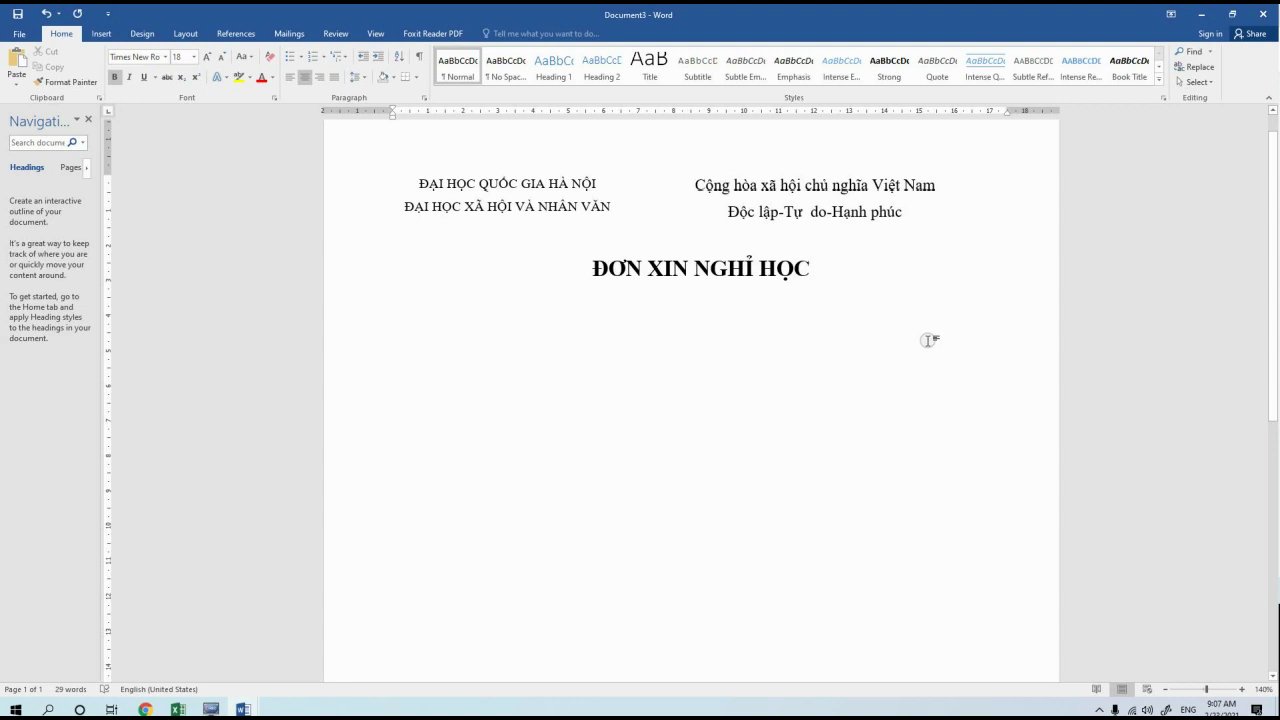
# Step: Place the cursor beside each dash of 'Độc lập - Tự do - Hạnh phúc' to adjust spacing
pyautogui.click(830, 213)
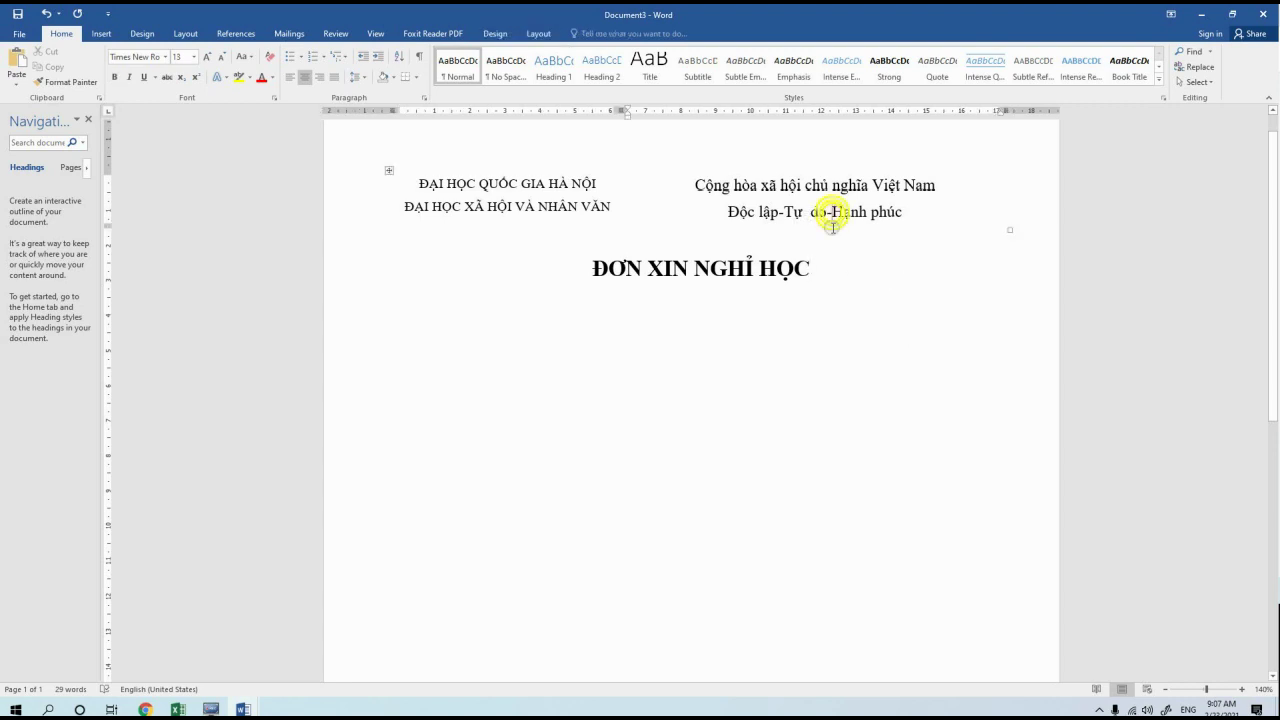
pyautogui.click(776, 212)
pyautogui.click(786, 212)
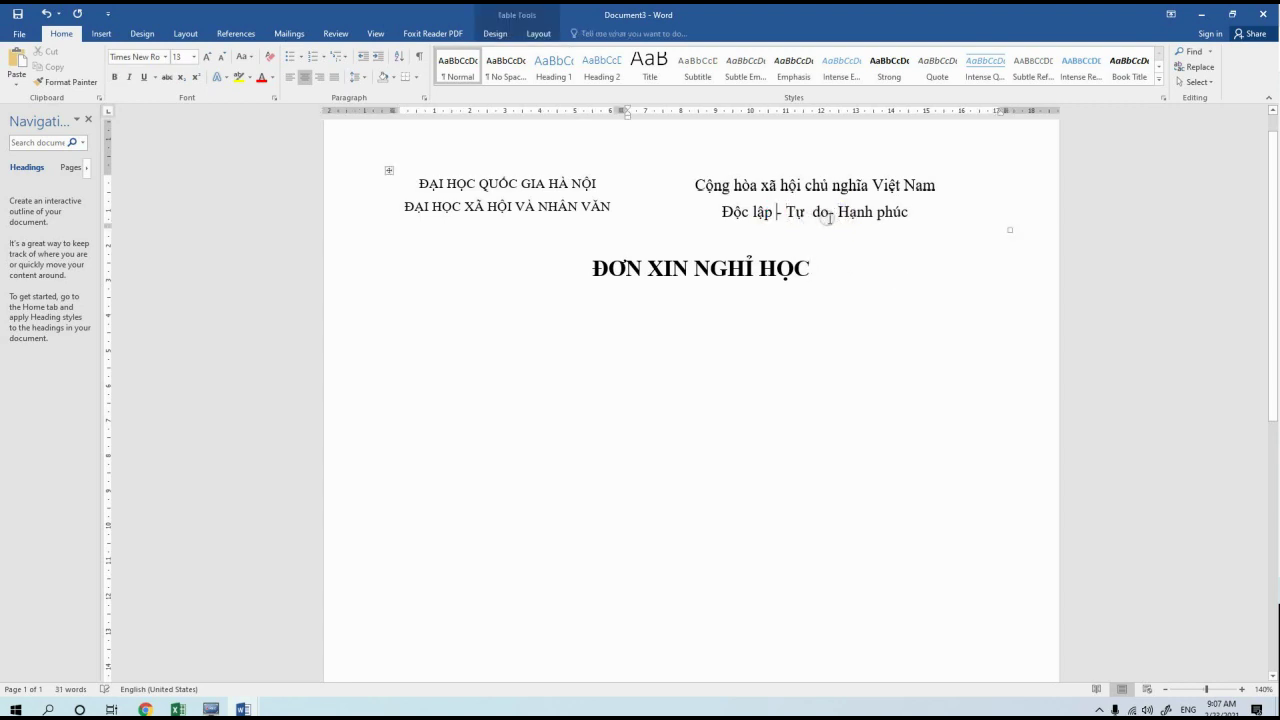
pyautogui.click(828, 212)
pyautogui.click(909, 275)
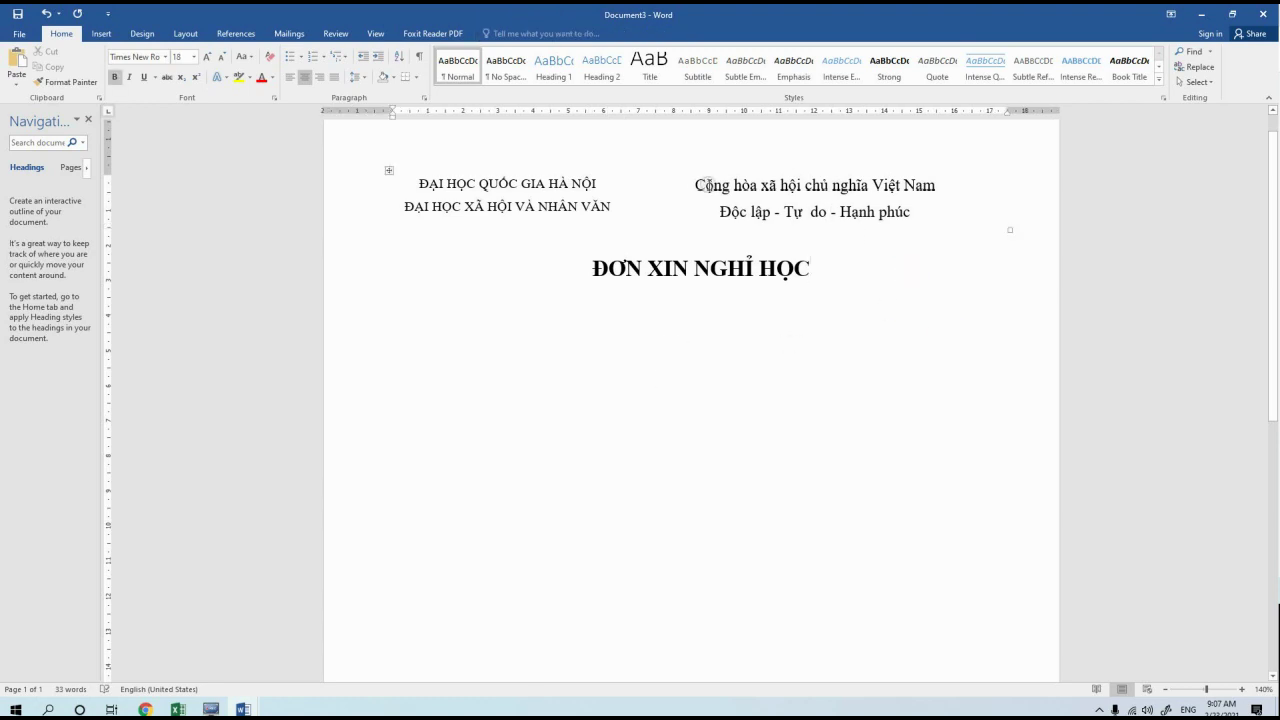
# Step: Select both right-hand header lines and try Italic on them
pyautogui.moveTo(692, 186); pyautogui.dragTo(910, 214)
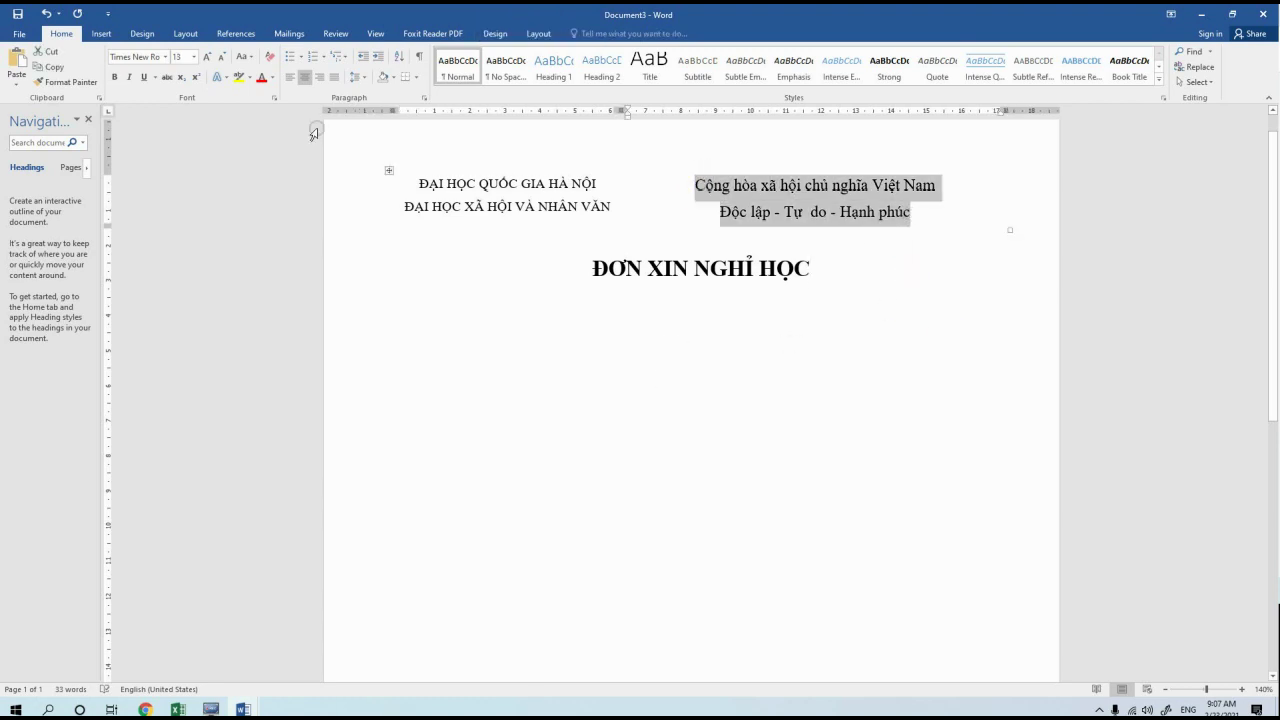
pyautogui.click(129, 78)
pyautogui.click(130, 84)
pyautogui.click(130, 84)
pyautogui.click(131, 85)
pyautogui.click(132, 86)
pyautogui.click(133, 87)
pyautogui.click(130, 80)
pyautogui.click(130, 80)
pyautogui.click(130, 80)
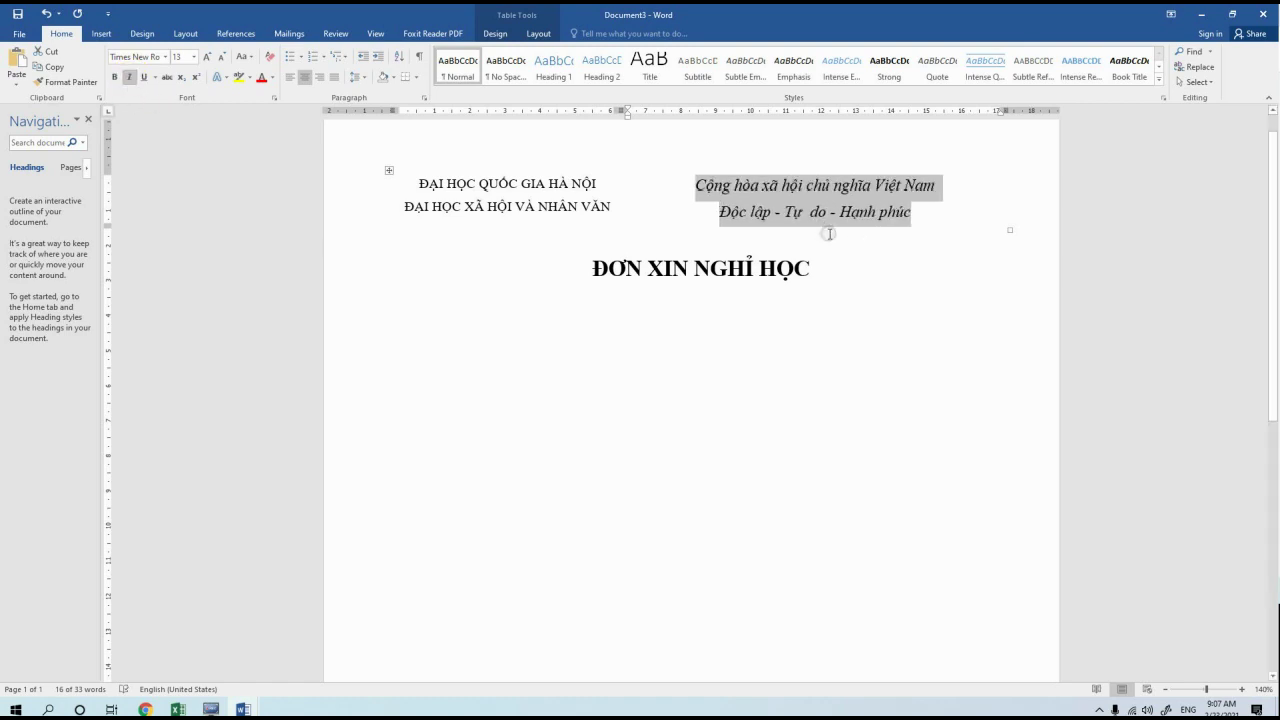
# Step: Reselect the right-hand header lines and turn Italic off so they stay upright
pyautogui.click(814, 277)
pyautogui.moveTo(697, 185)
pyautogui.mouseDown()
pyautogui.moveTo(806, 211)
pyautogui.moveTo(912, 214)
pyautogui.mouseUp()
pyautogui.click(128, 79)
pyautogui.click(128, 80)
pyautogui.click(128, 80)
pyautogui.click(717, 314)
pyautogui.click(832, 270)
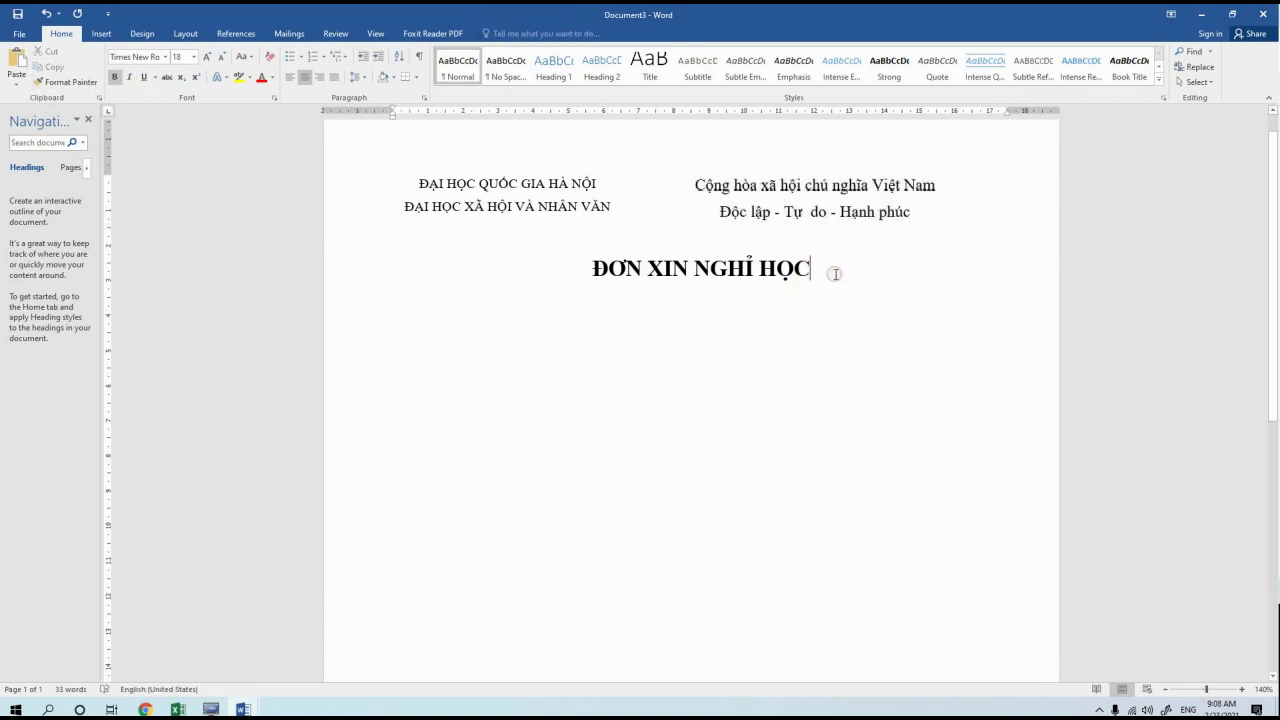
# Step: Add a blank line below the title, left-align, and type 'Kính gửi'
pyautogui.press('Return')
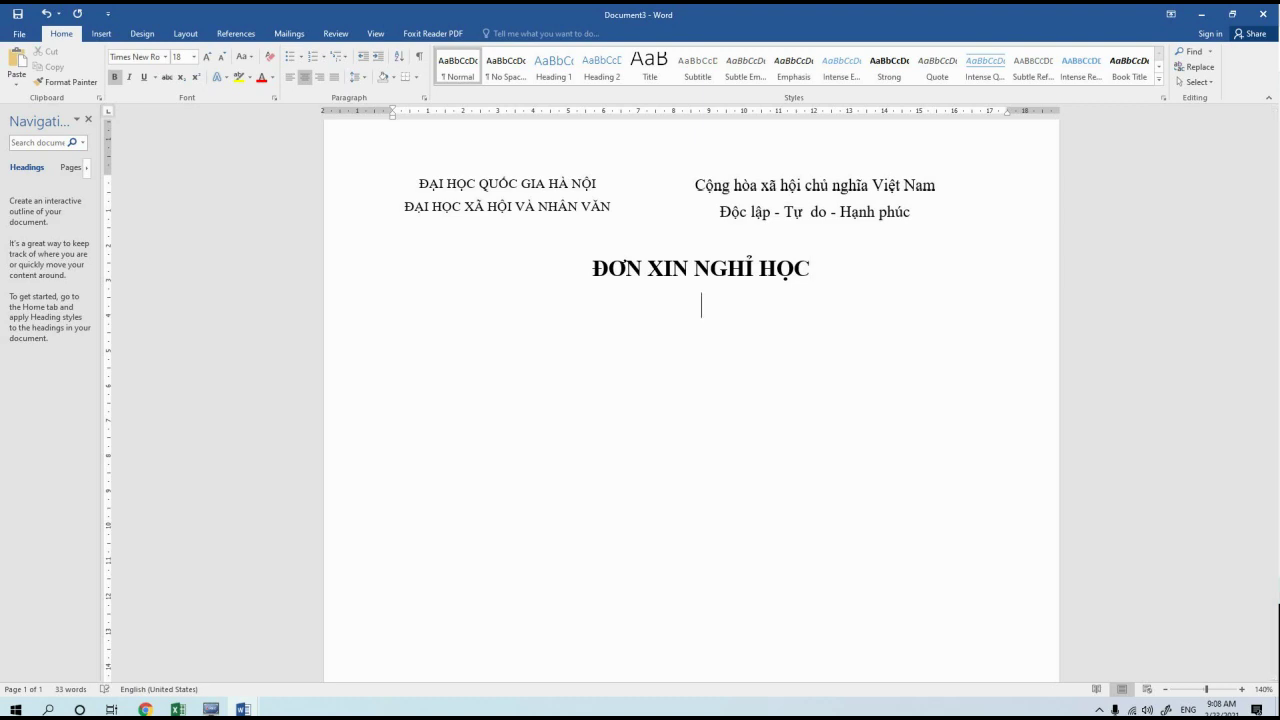
pyautogui.hotkey('ctrl', 'l')
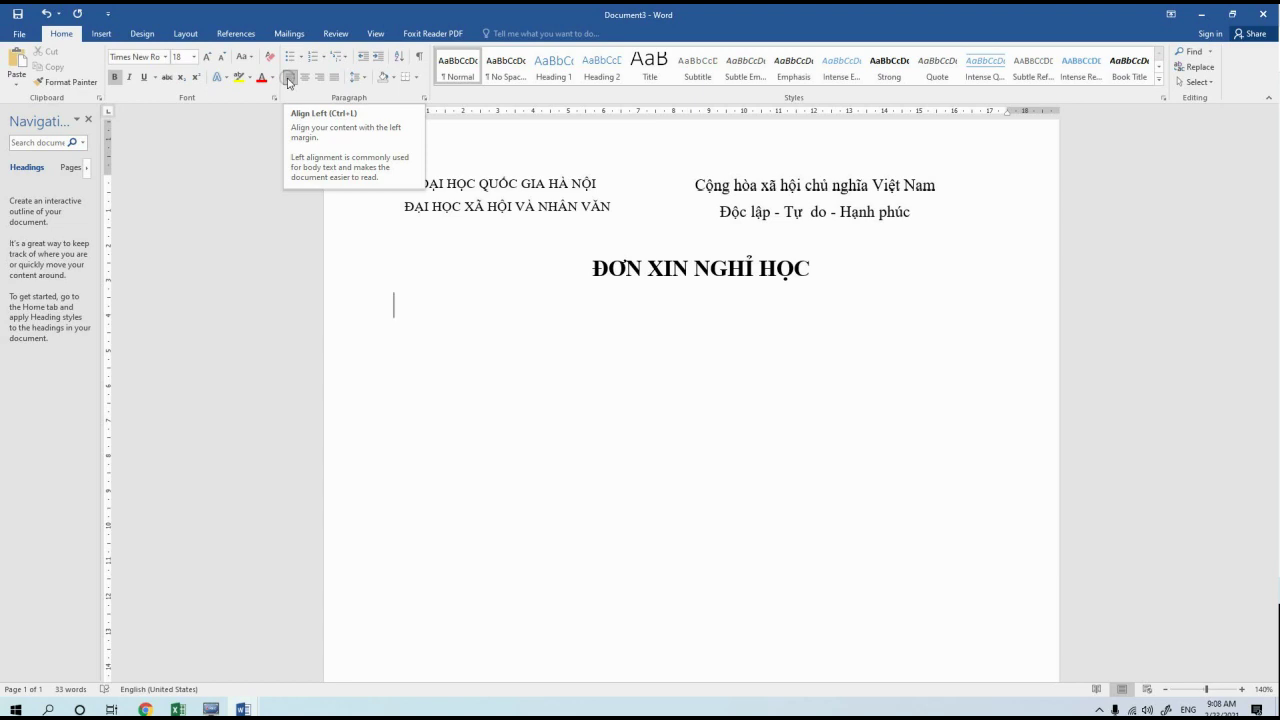
pyautogui.press('Return')
pyautogui.write('Kính gư')
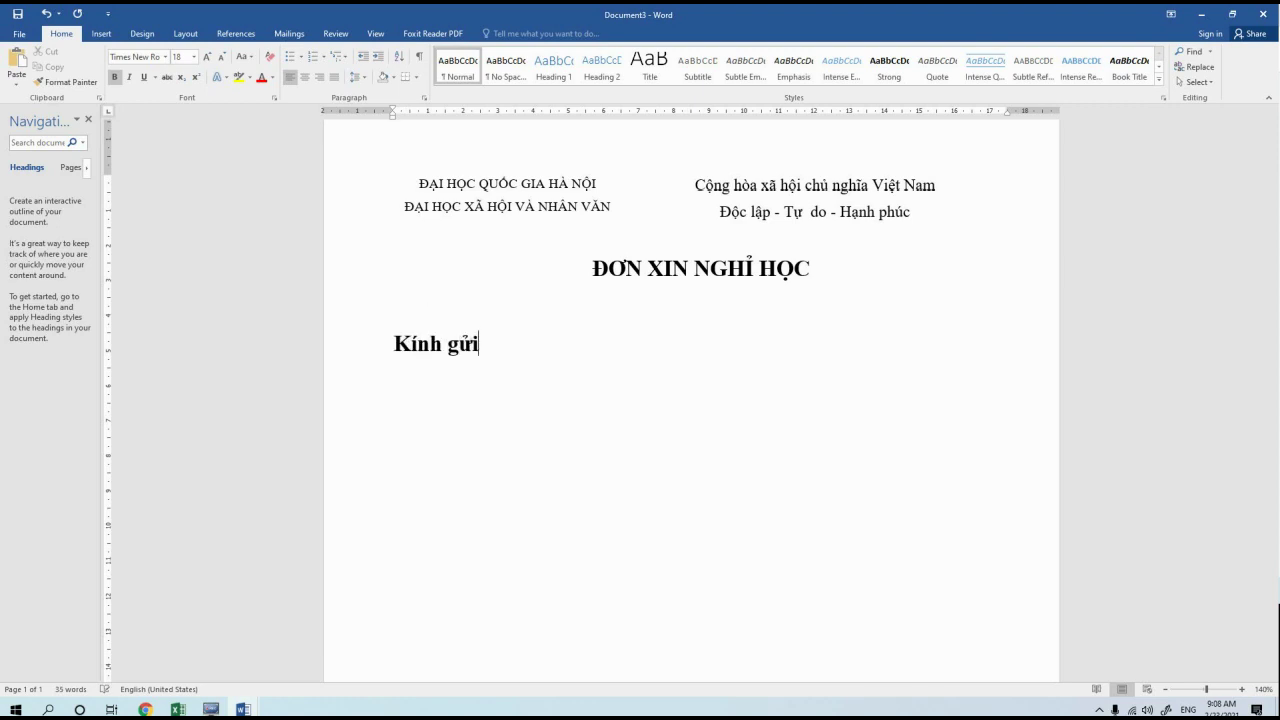
# Step: Make 'Kính gửi' 13 pt and not bold, then add a colon after it
pyautogui.moveTo(397, 343); pyautogui.dragTo(489, 345)
pyautogui.click(180, 57)
pyautogui.write('13')
pyautogui.press('Return')
pyautogui.click(115, 79)
pyautogui.click(460, 343)
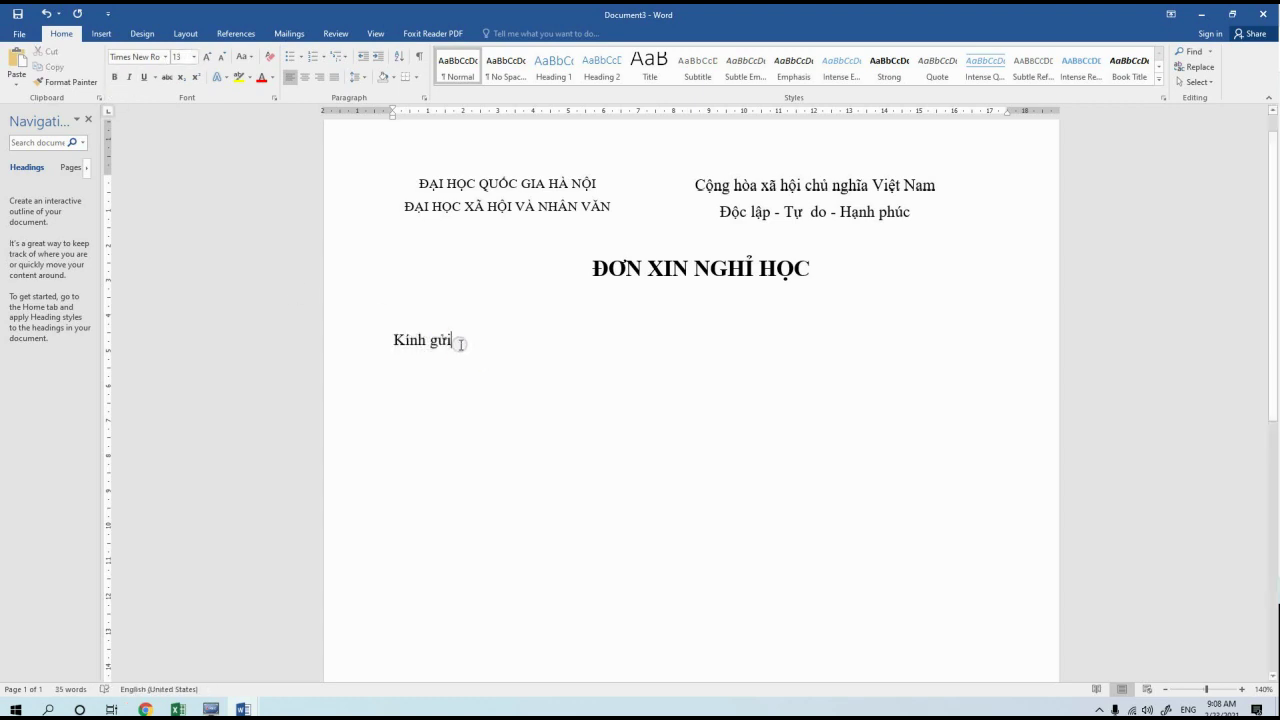
pyautogui.write(':')
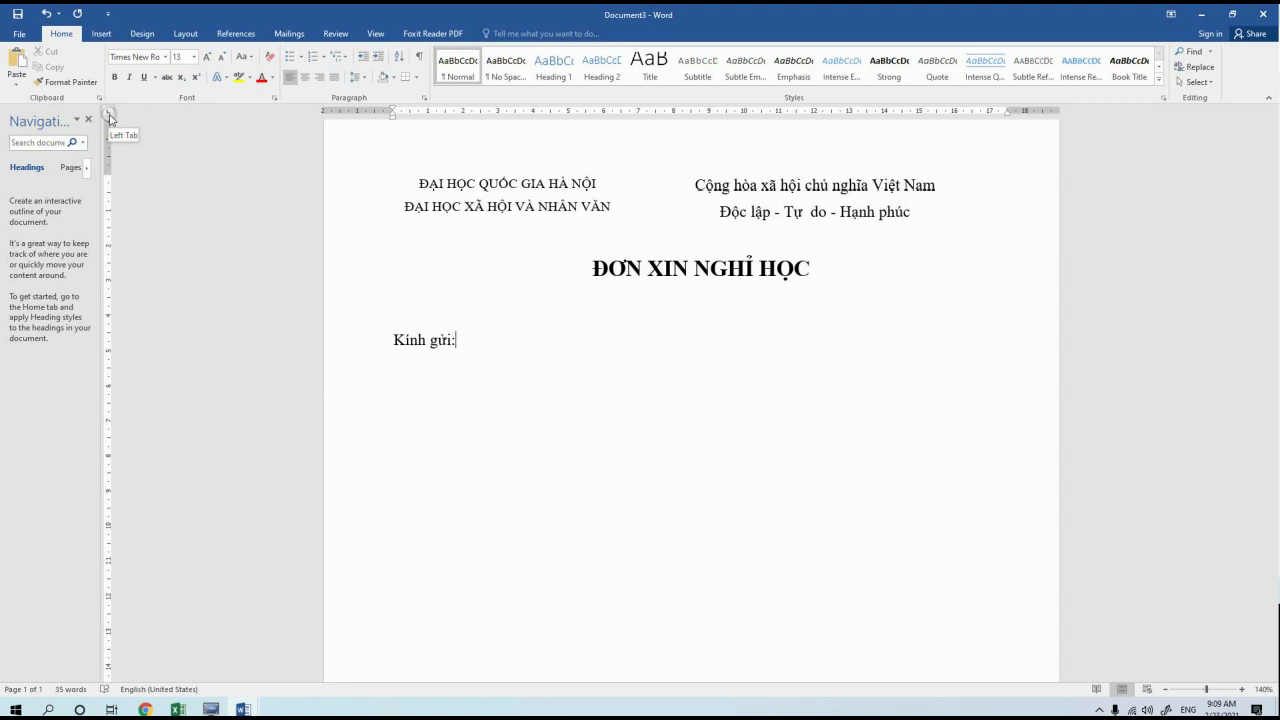
# Step: Add a left tab stop at about 10.5 cm on the ruler for the 'Kính gửi:' line
pyautogui.click(110, 115)
pyautogui.click(111, 117)
pyautogui.click(110, 116)
pyautogui.click(110, 116)
pyautogui.click(110, 116)
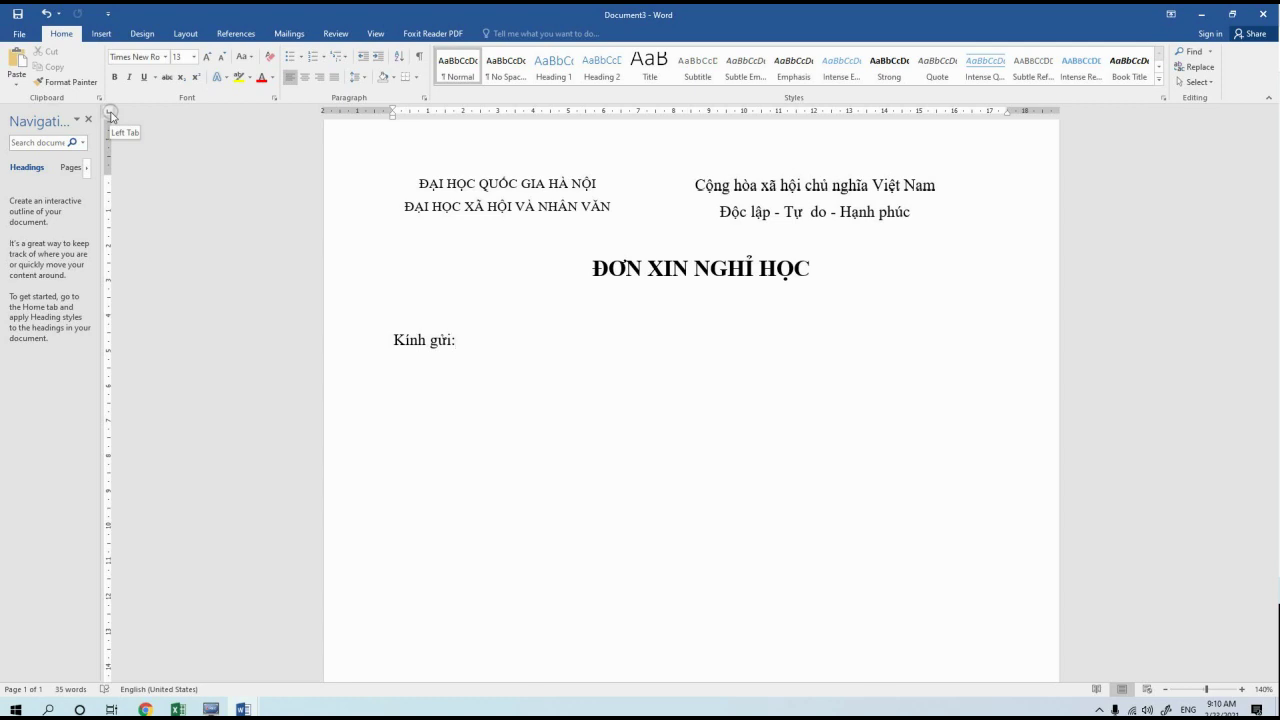
pyautogui.click(760, 112)
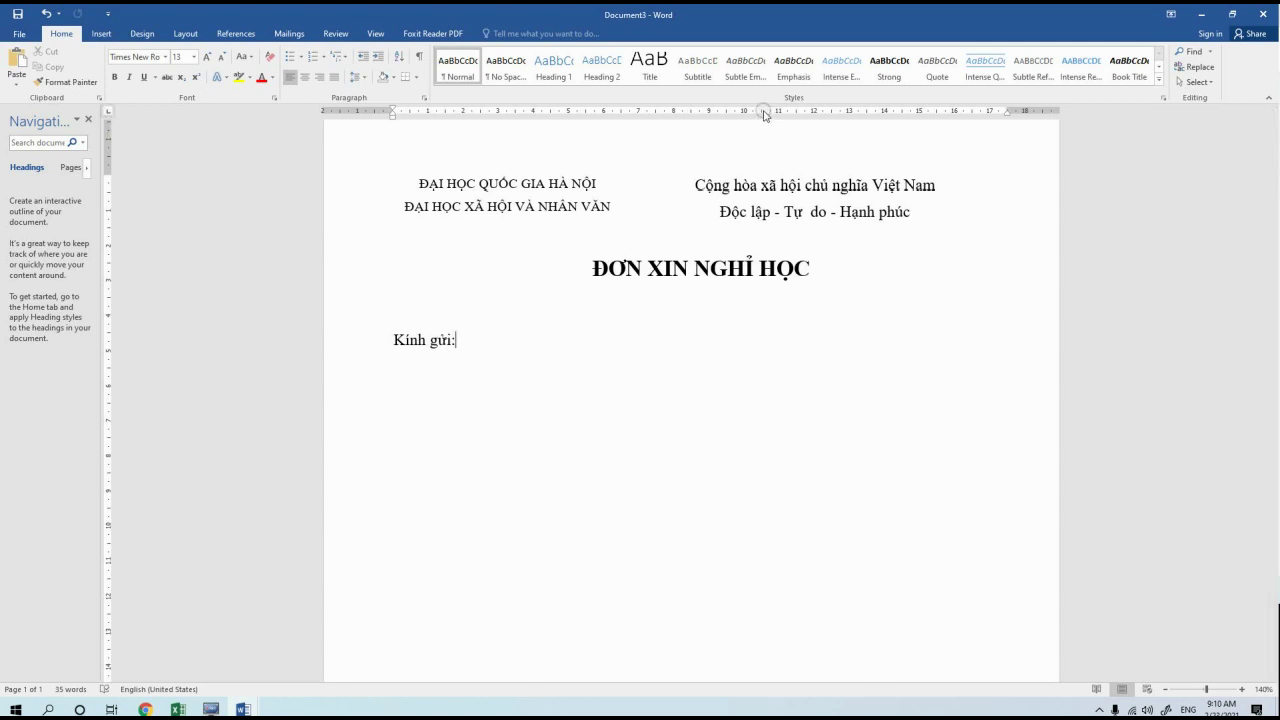
pyautogui.click(761, 112)
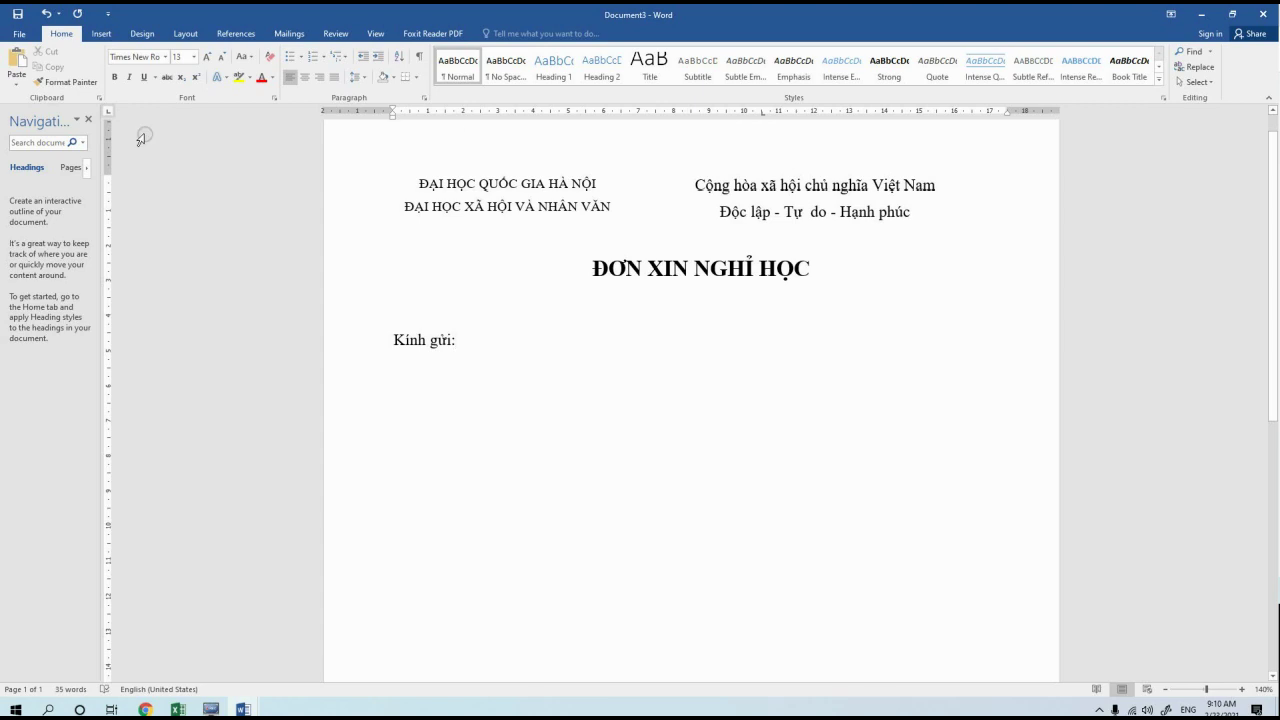
pyautogui.click(765, 114)
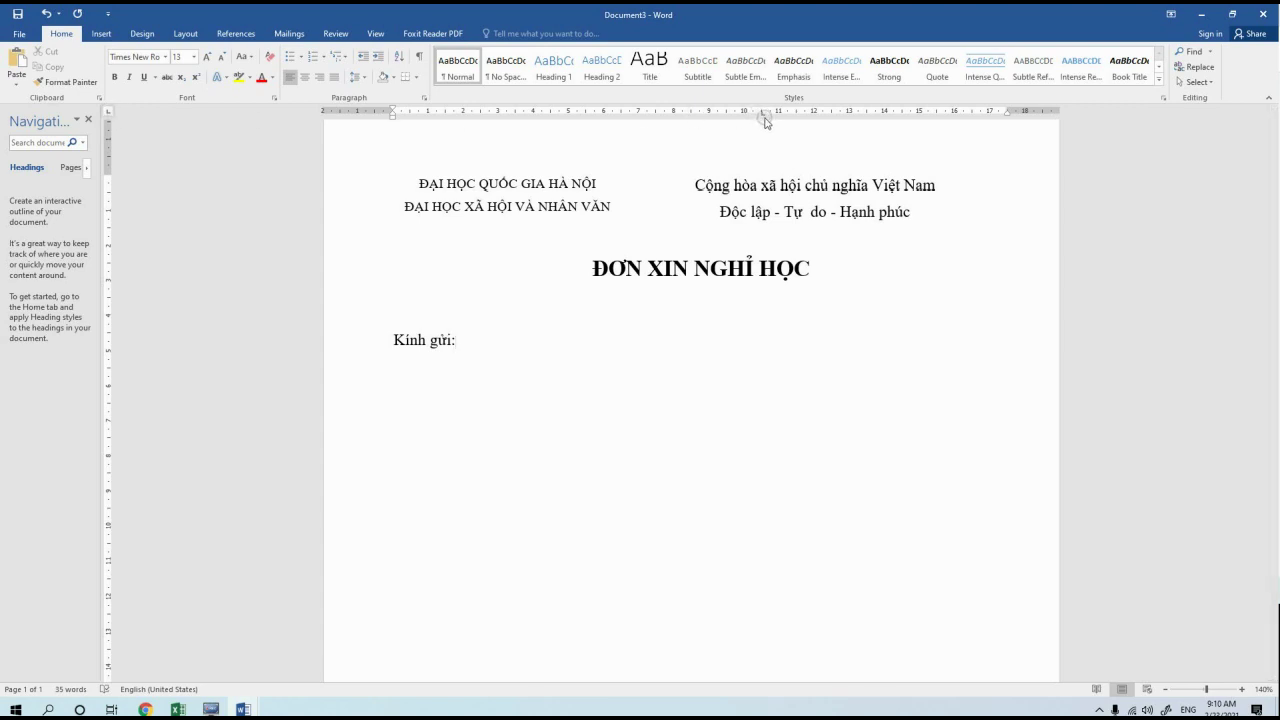
pyautogui.click(482, 345)
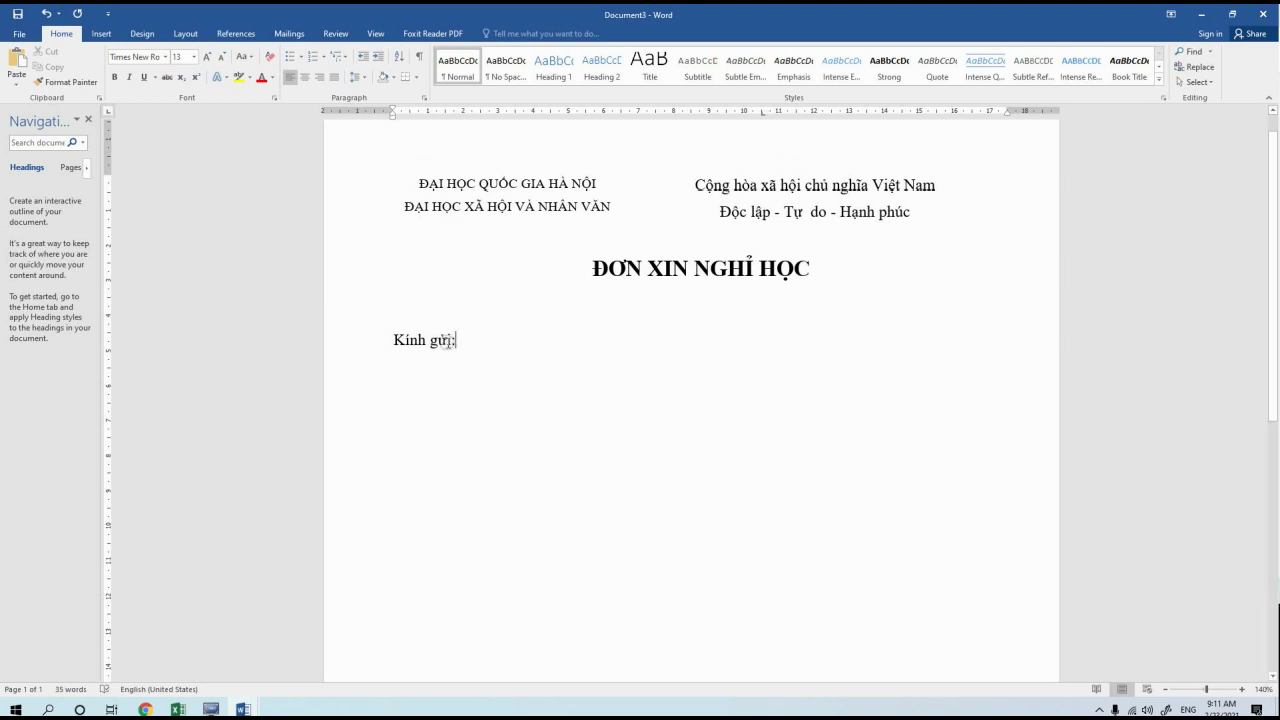
# Step: Give the 10.5 cm tab stop a dotted leader (option 2) in the Tabs dialog
pyautogui.click(424, 98)
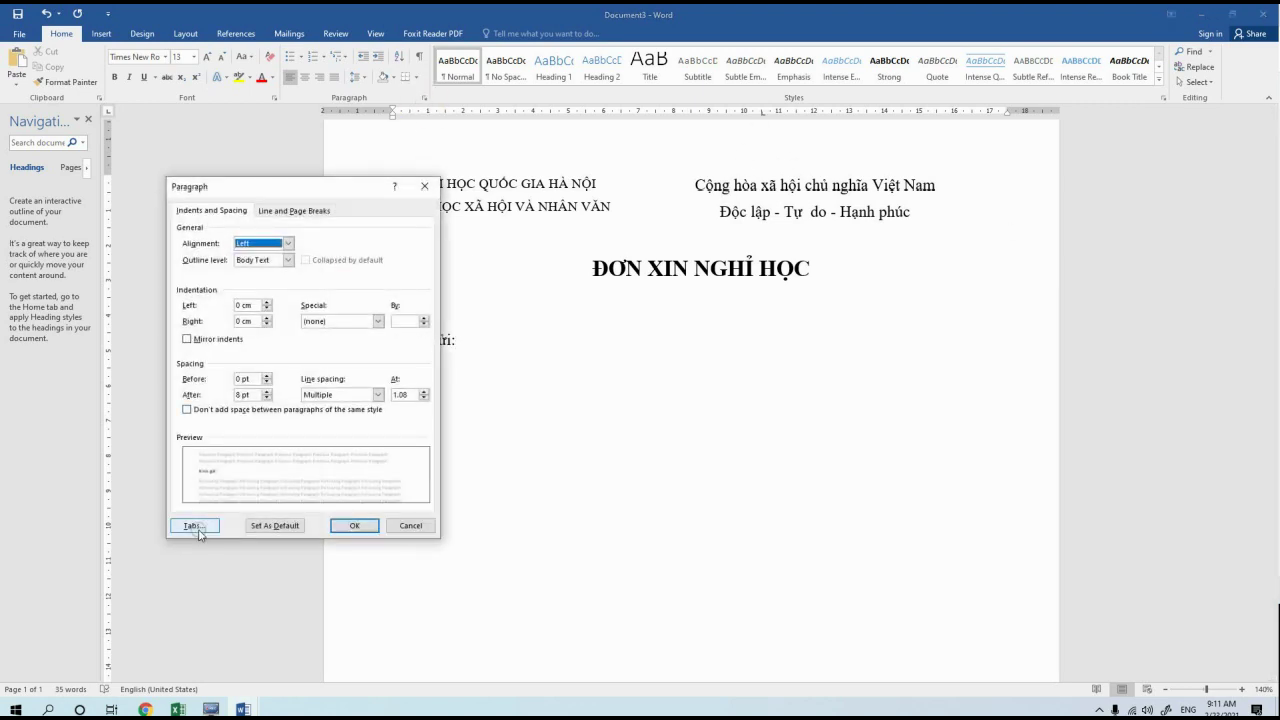
pyautogui.click(194, 526)
pyautogui.moveTo(625, 235); pyautogui.dragTo(815, 275)
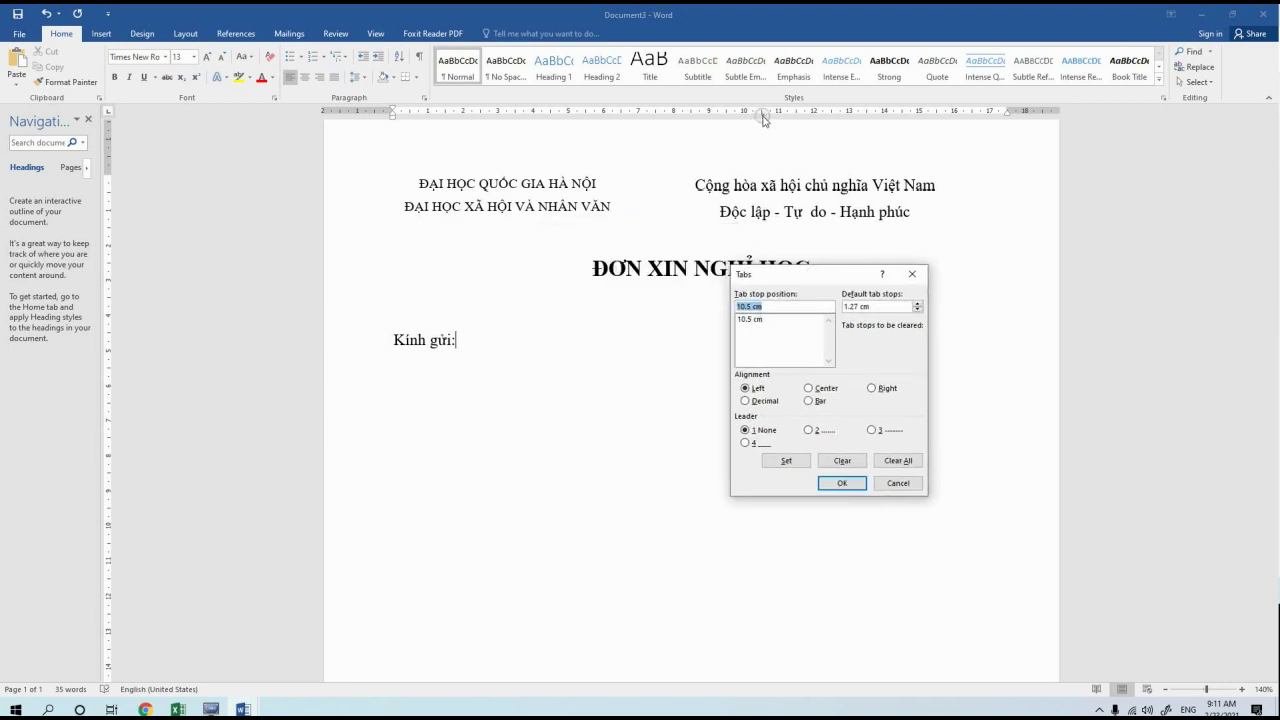
pyautogui.click(812, 432)
pyautogui.click(786, 463)
pyautogui.click(838, 483)
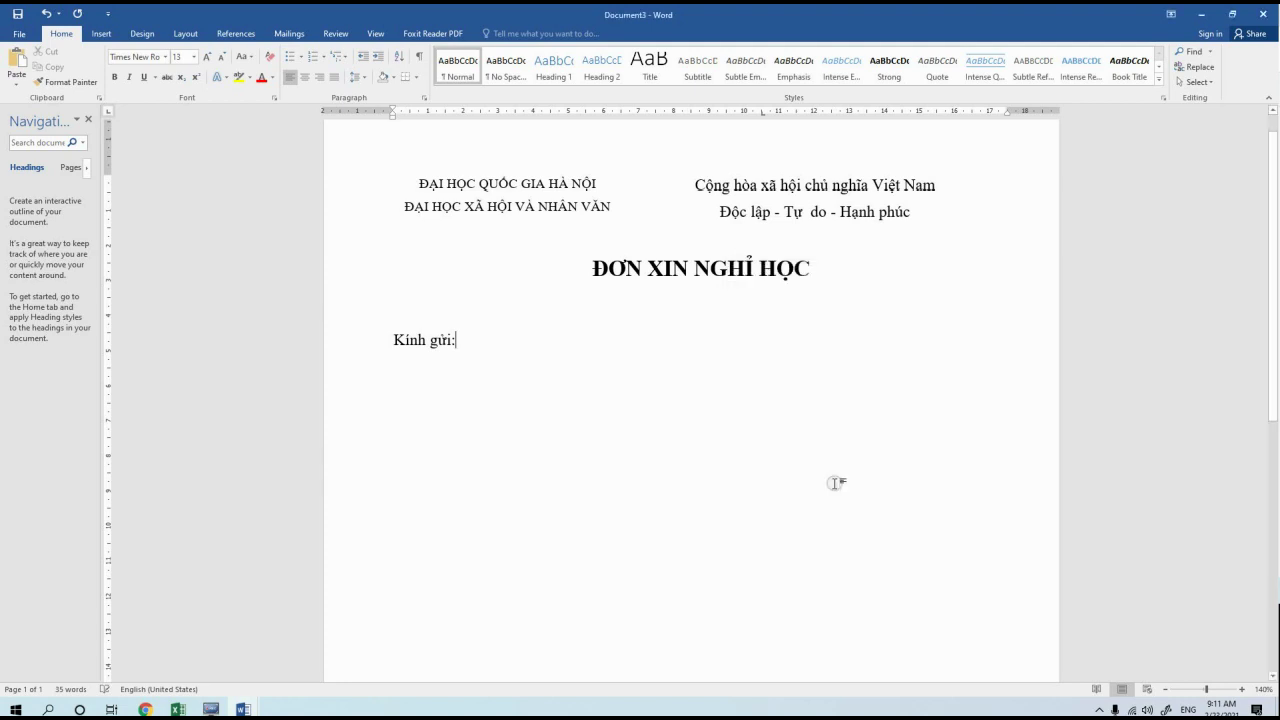
# Step: Run a dotted line after 'Kính gửi:' and type 'Tên em là:' on the next line
pyautogui.press('Tab')
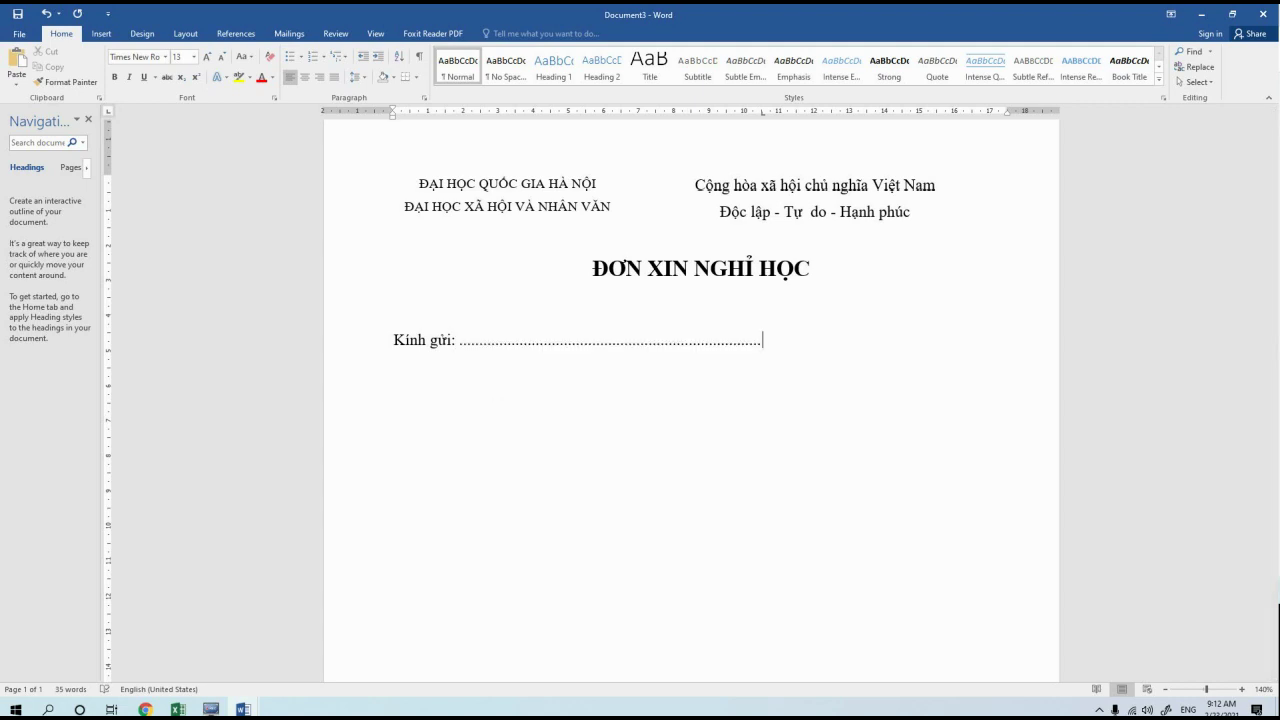
pyautogui.press('Return')
pyautogui.write('Tên em là:')
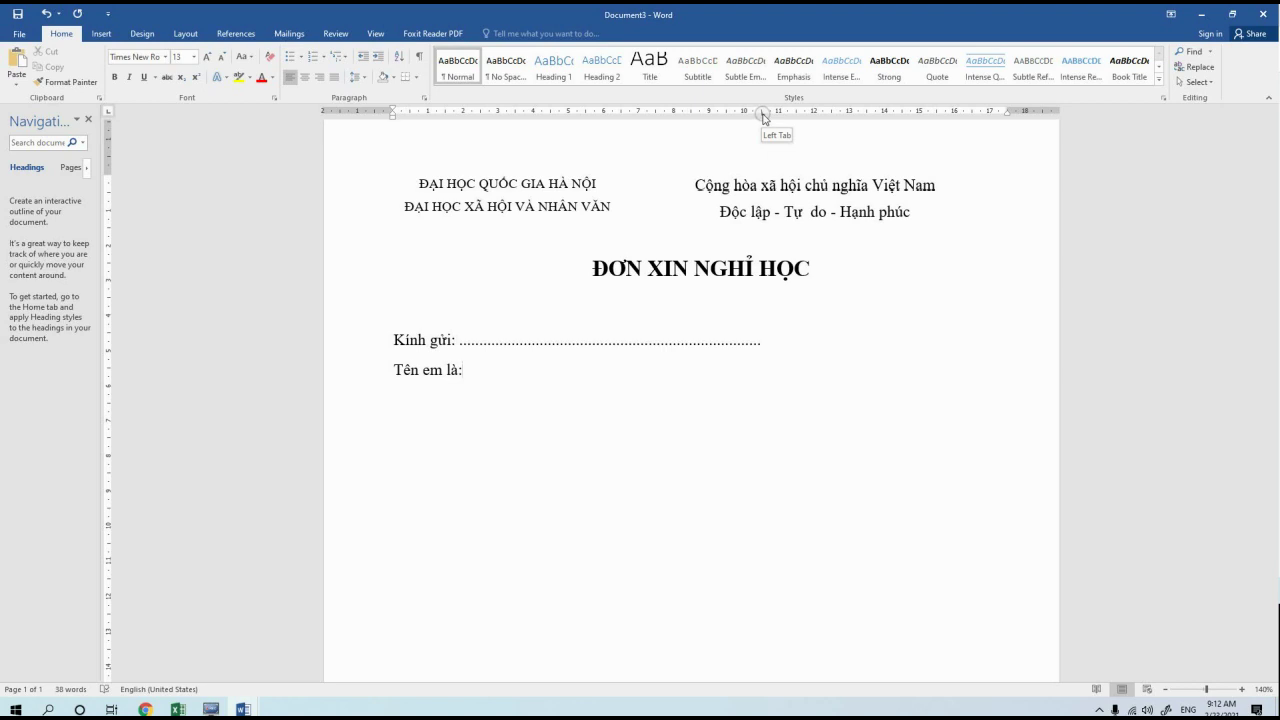
# Step: Move this line's tab stop to 9 cm, try a dashed leader, then undo it
pyautogui.moveTo(762, 113); pyautogui.dragTo(766, 130)
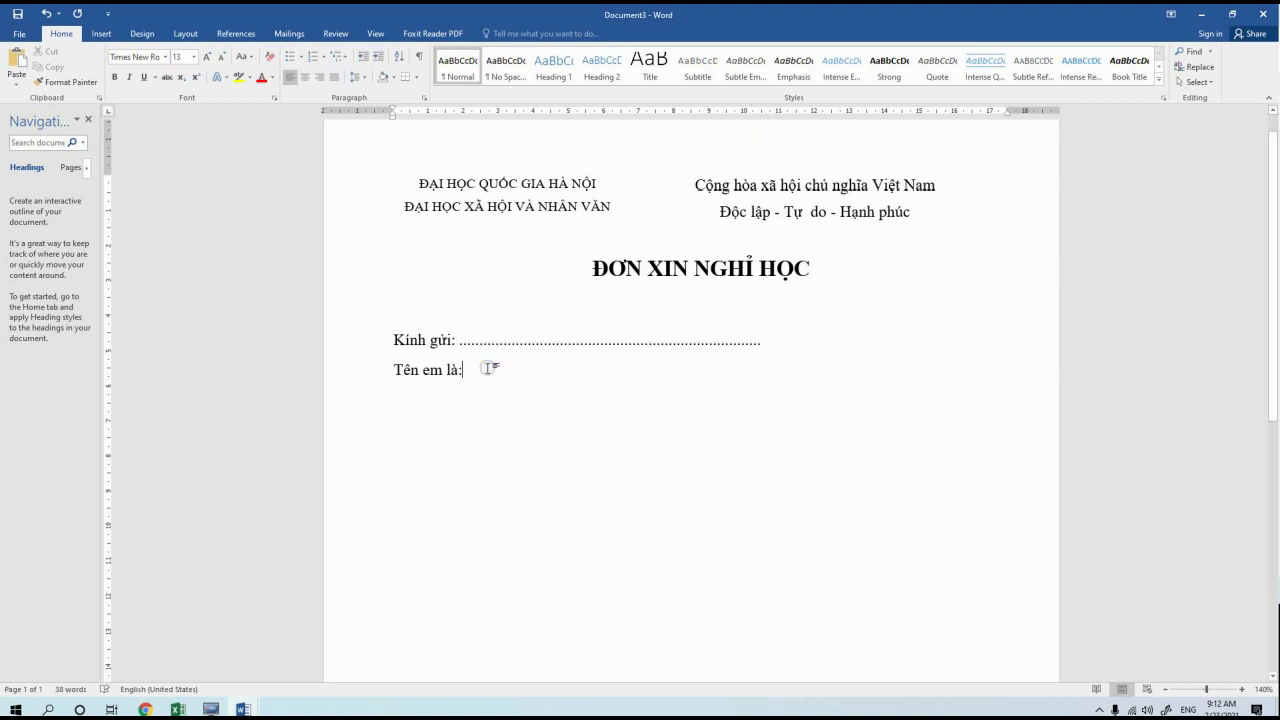
pyautogui.click(708, 113)
pyautogui.click(423, 97)
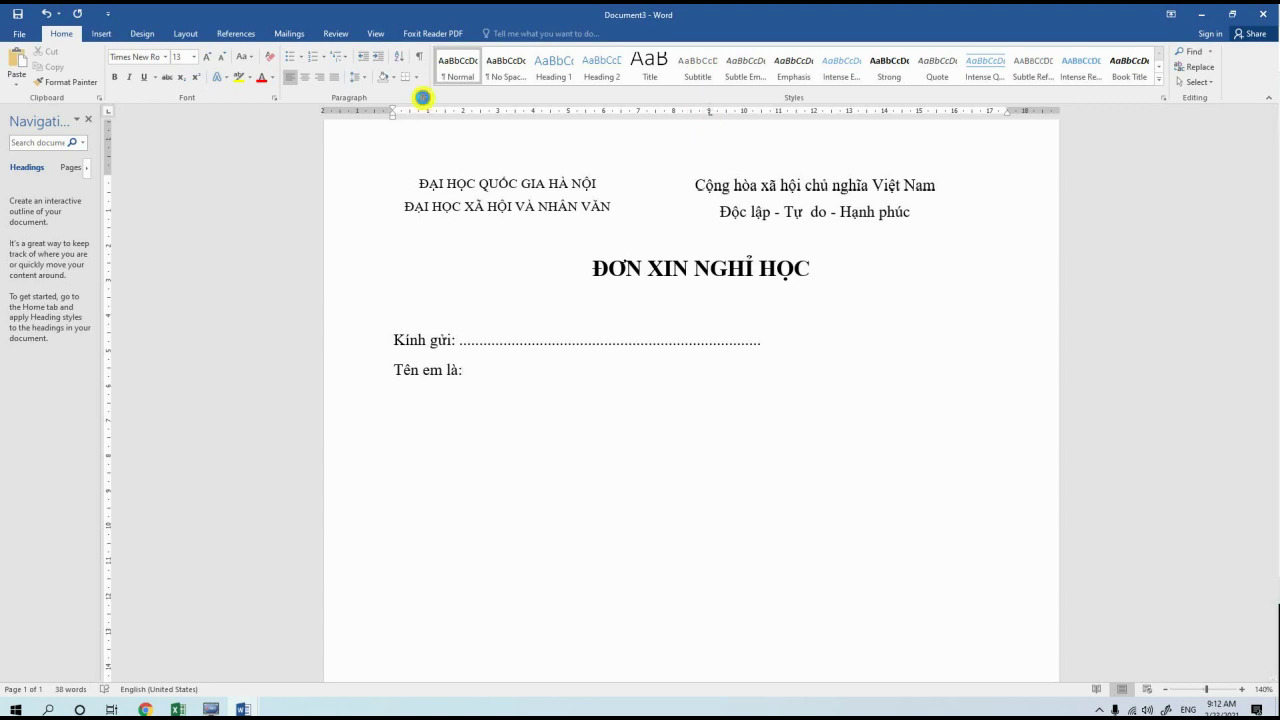
pyautogui.click(183, 526)
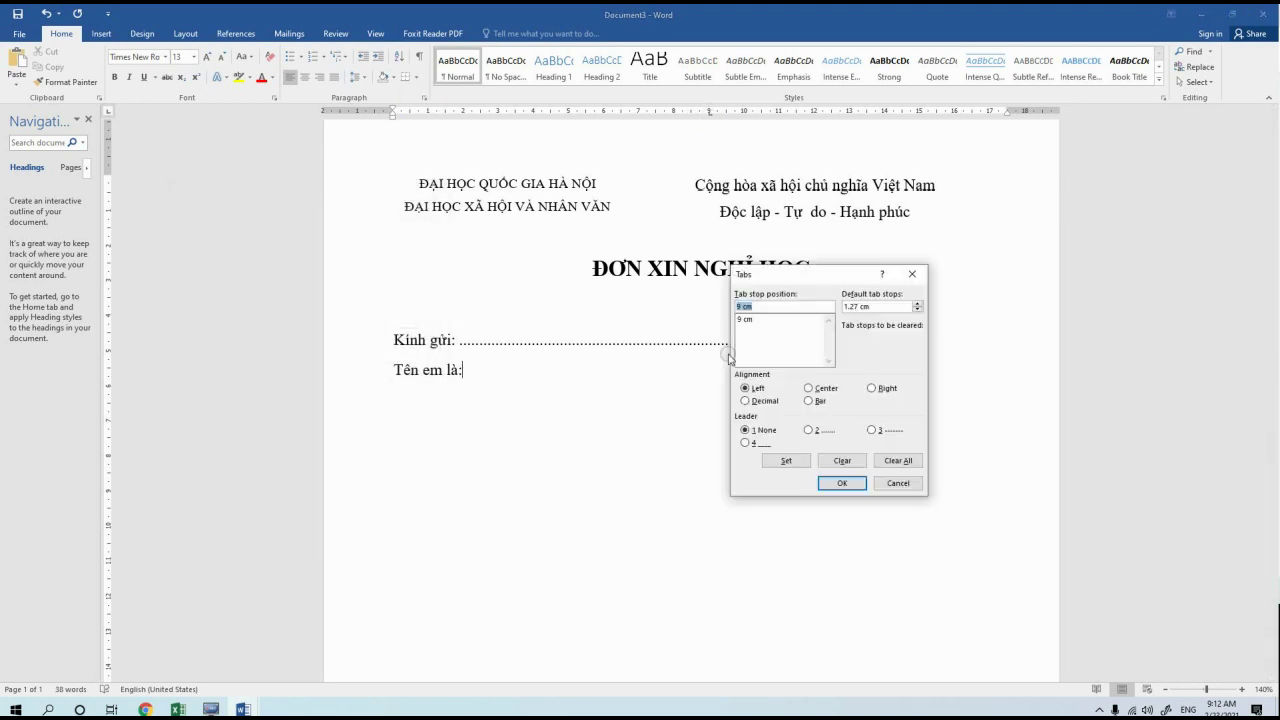
pyautogui.click(871, 430)
pyautogui.click(786, 460)
pyautogui.click(838, 483)
pyautogui.press('Tab')
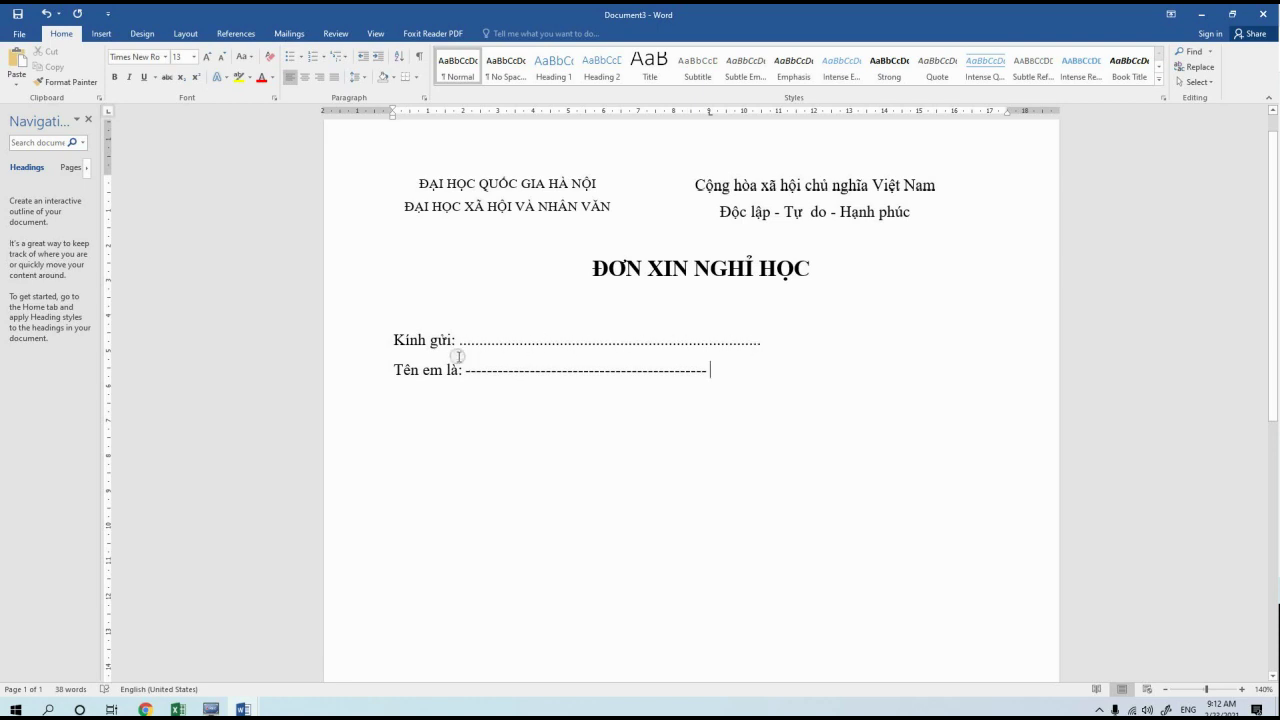
pyautogui.hotkey('ctrl', 'z')
# Step: Set the 9 cm tab to a dotted leader, run the dots after 'Tên em là:', and start a new paragraph
pyautogui.click(424, 102)
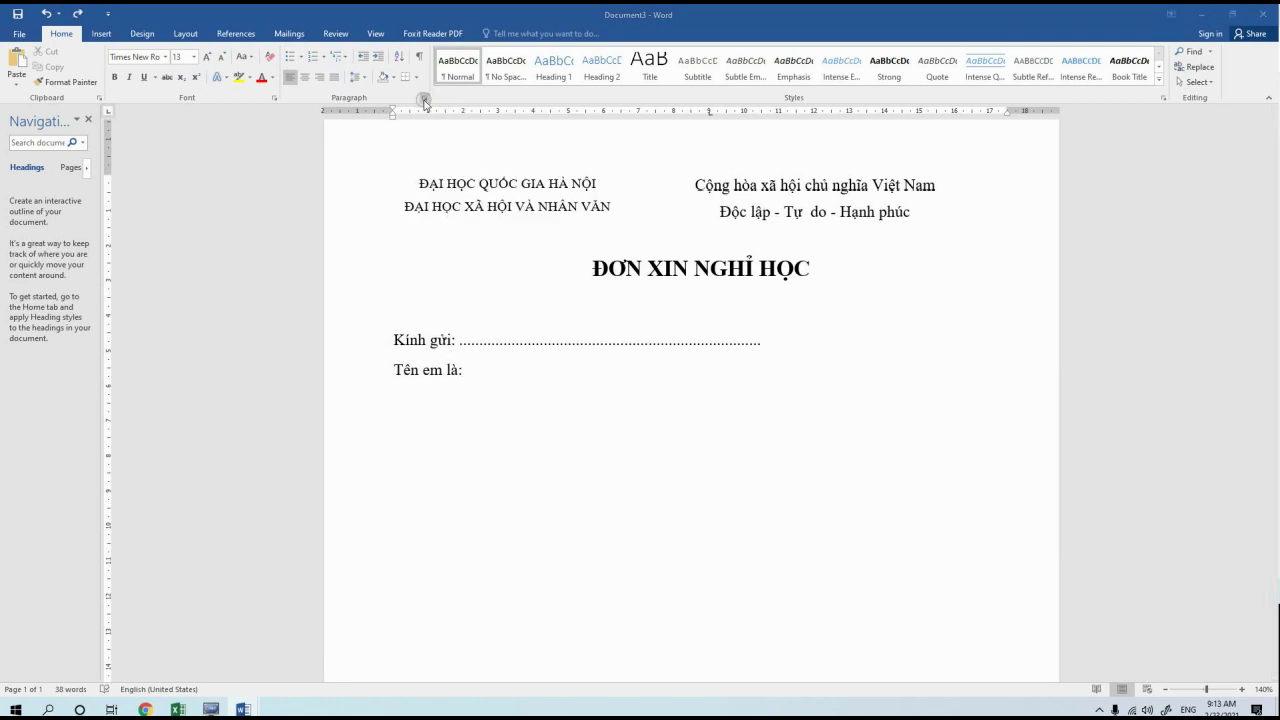
pyautogui.click(193, 523)
pyautogui.click(812, 430)
pyautogui.click(786, 461)
pyautogui.click(840, 484)
pyautogui.press('Tab')
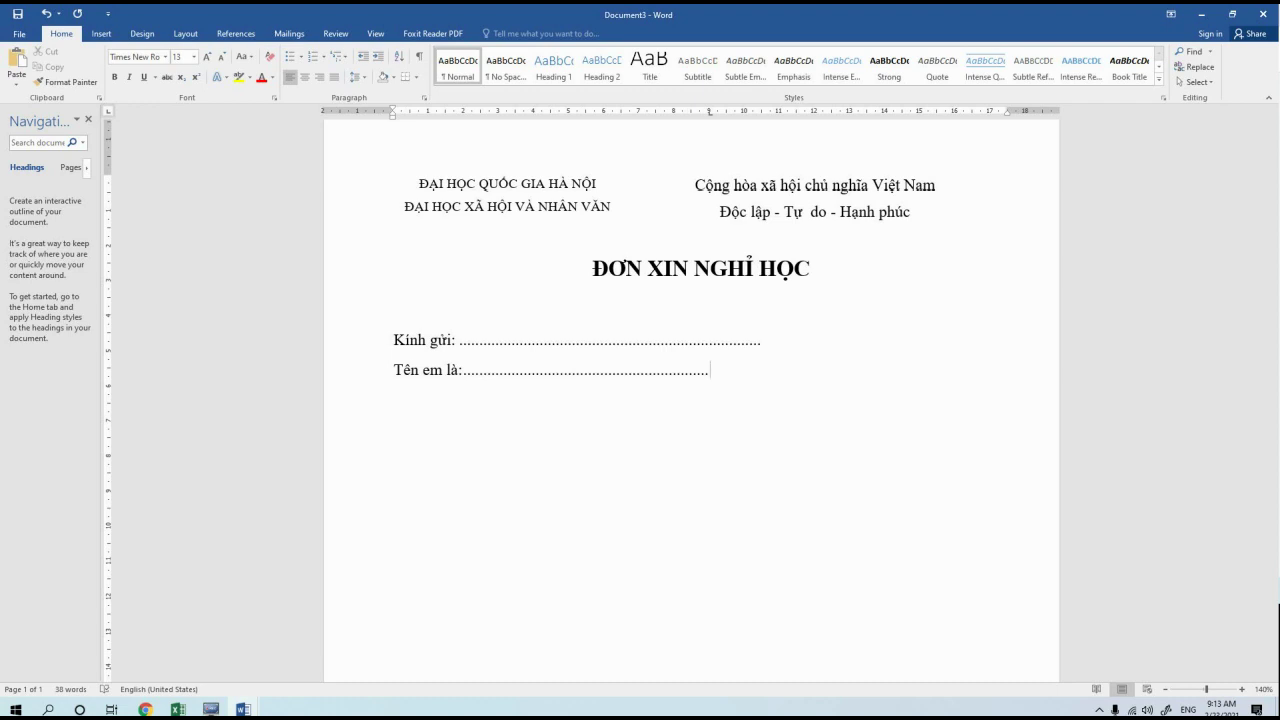
pyautogui.press('Return')
# Step: Type the illness paragraph 'Do đêm qua em đi học thêm…' and the thank-you closing line
pyautogui.write('Do đêm qua em đi học thêm về thì gặp trởi mưa, em')
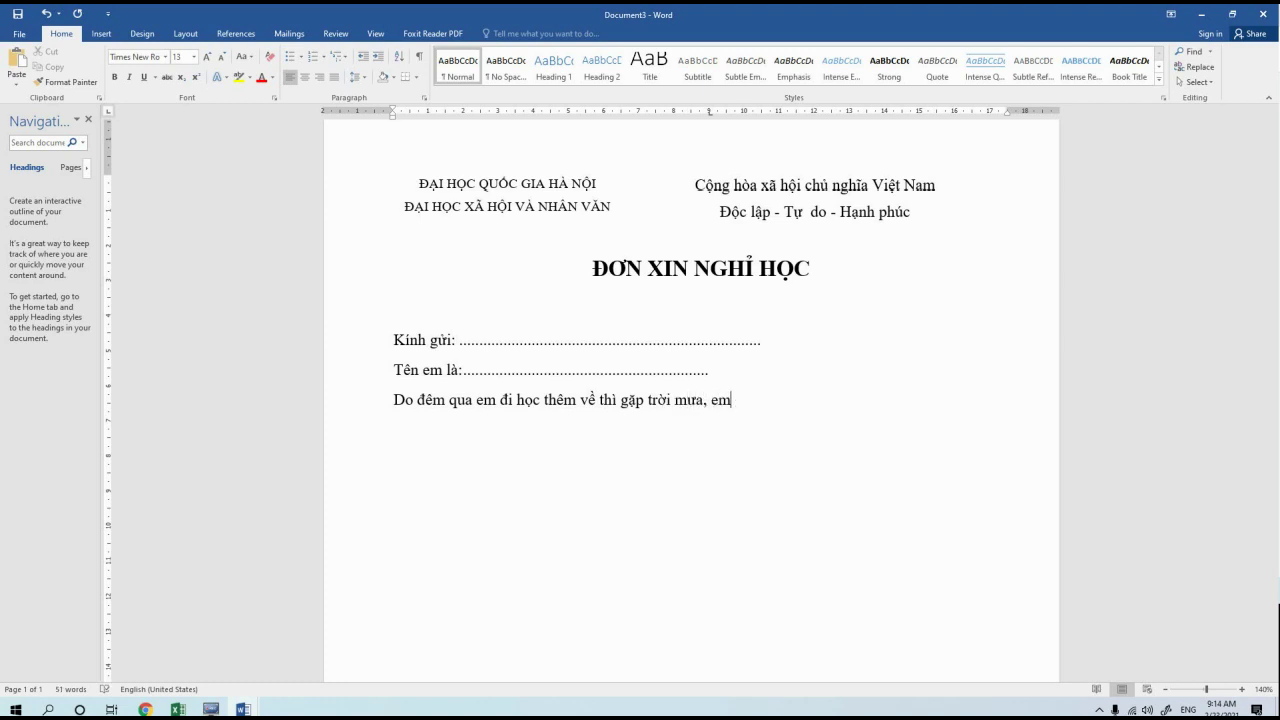
pyautogui.write('bị cảm lạnh vềà sốt cạ')
pyautogui.write(' đêm')
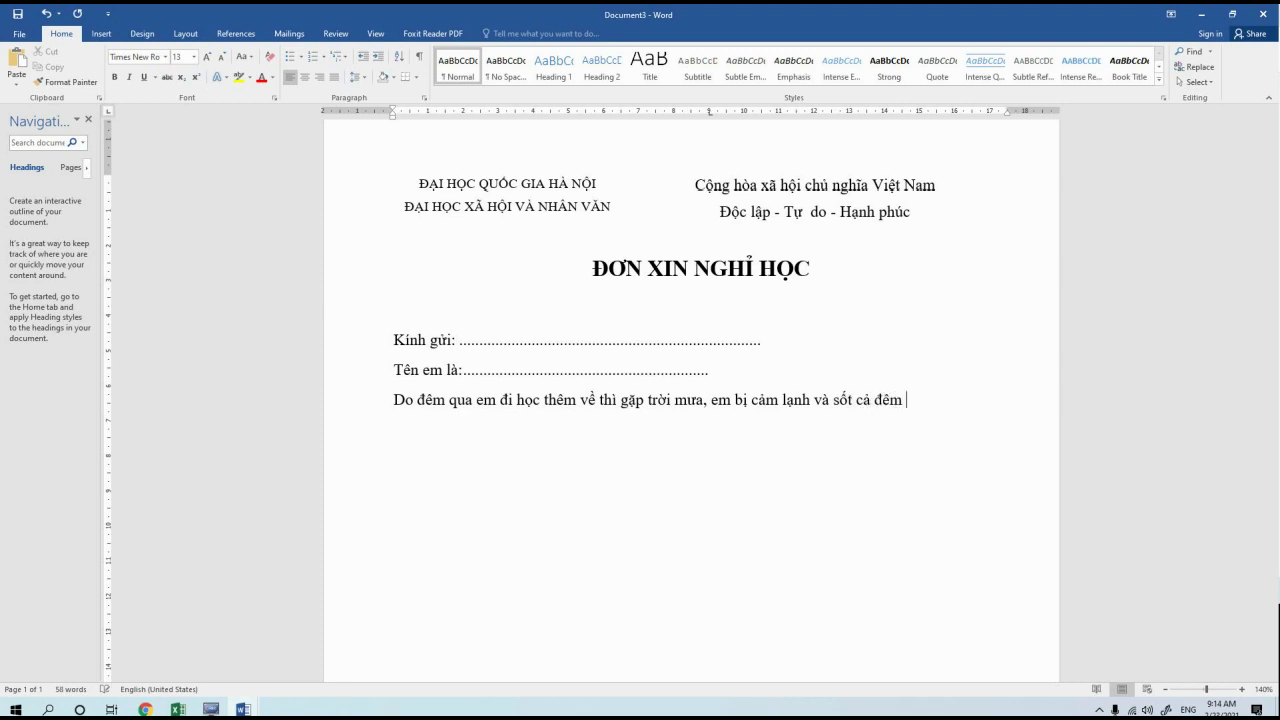
pyautogui.write(' đau đâầuviêm hong')
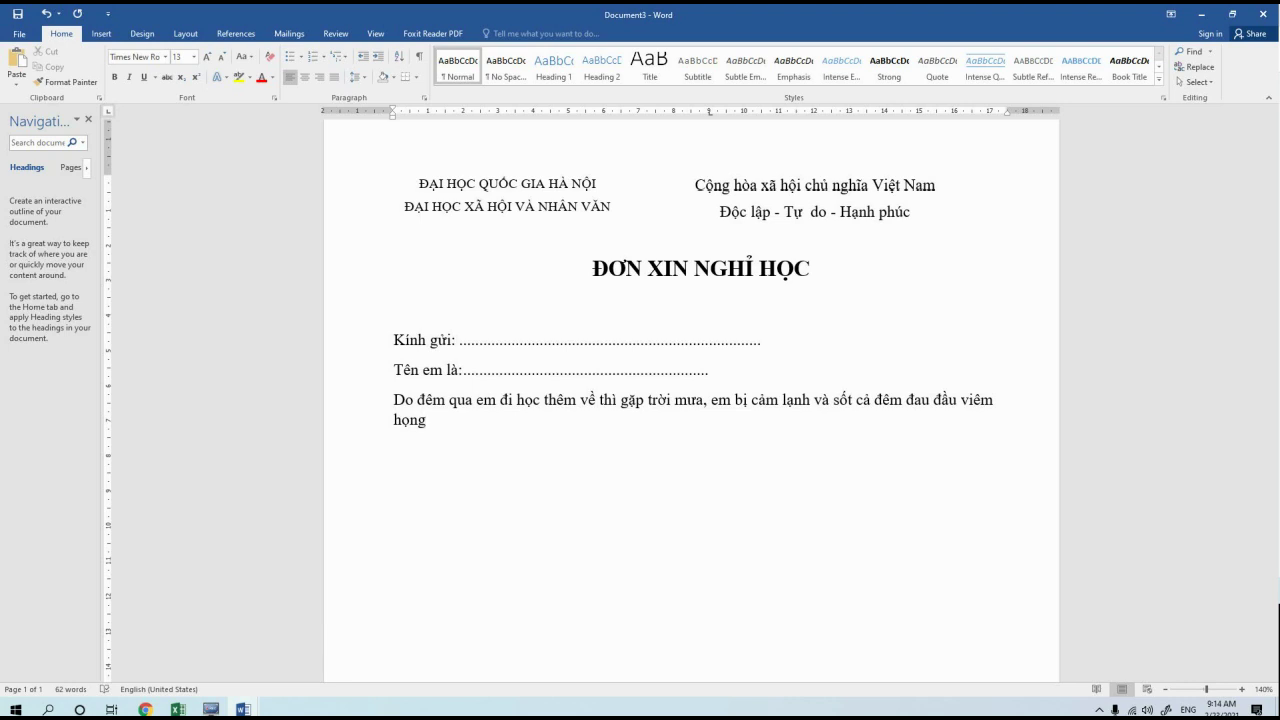
pyautogui.write(', sáng nay em có mua thuốc uống mà chưa khỏi, em')
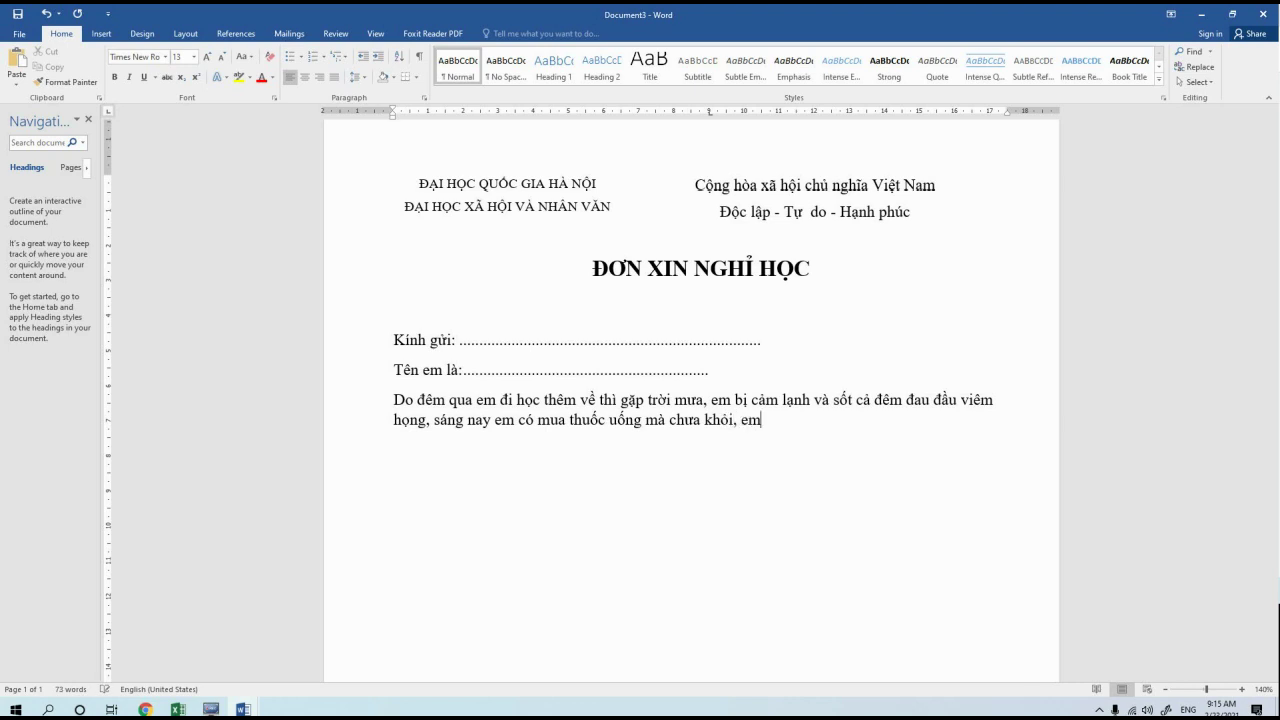
pyautogui.write('làm đơn này xin phép Thây')
pyautogui.write(' (cô) chọ em')
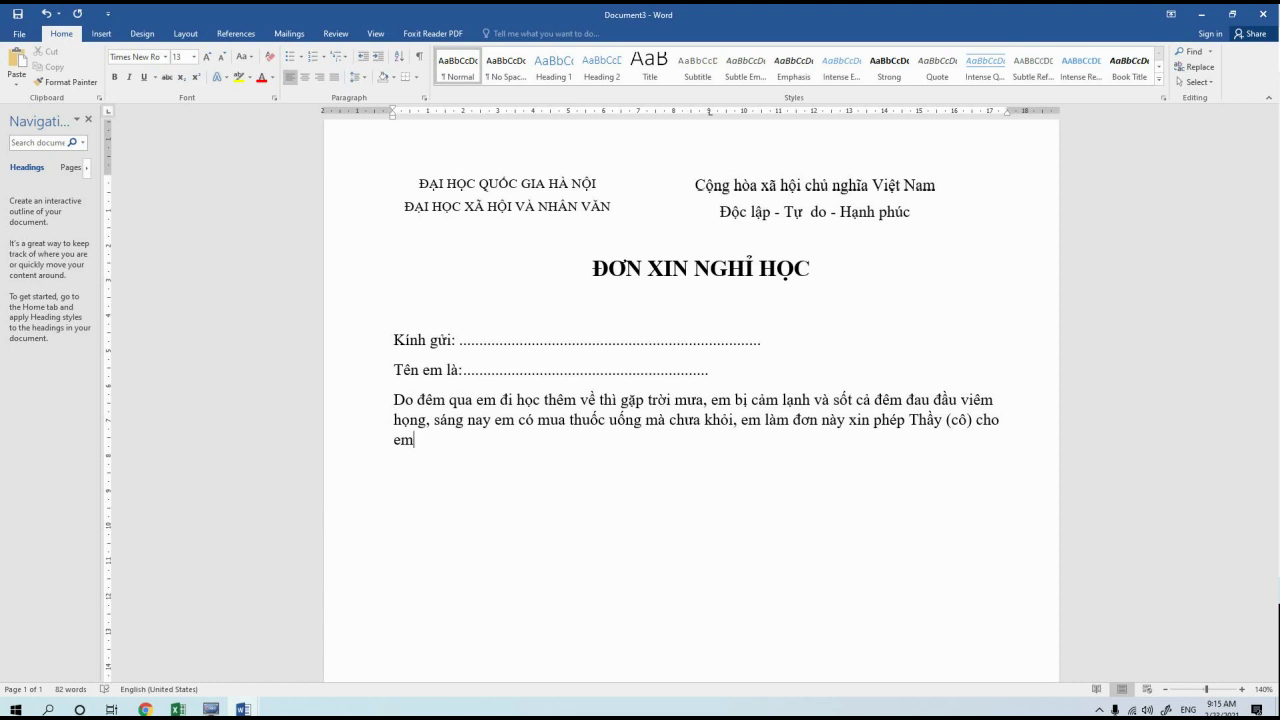
pyautogui.write('được nghỉ buổi học ngày hôm nay')
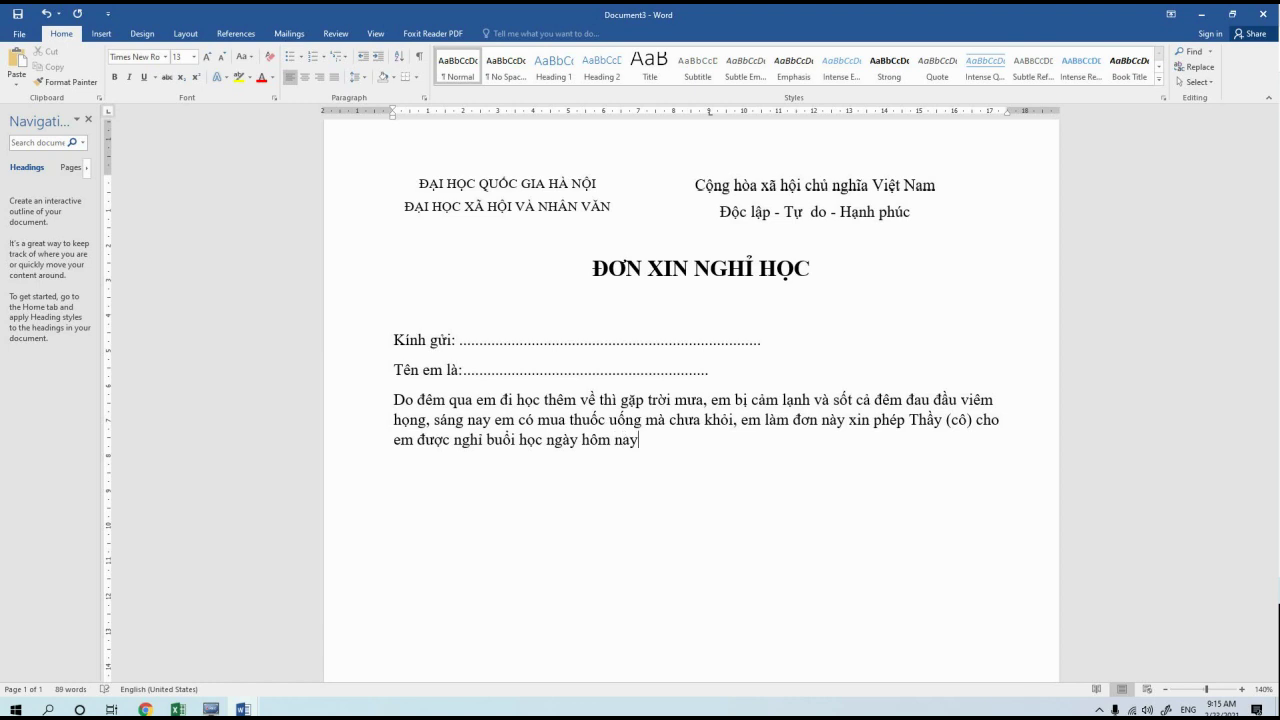
pyautogui.write('E')
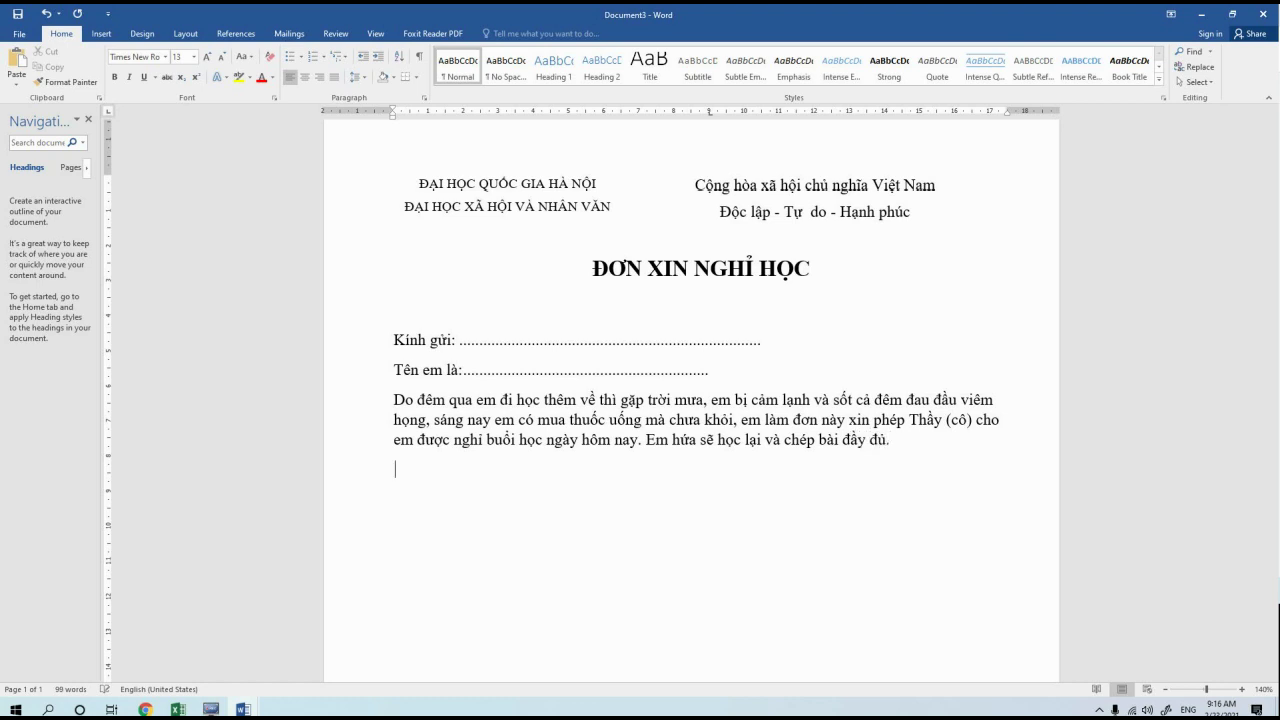
pyautogui.write('Em ')
pyautogui.write('cam')
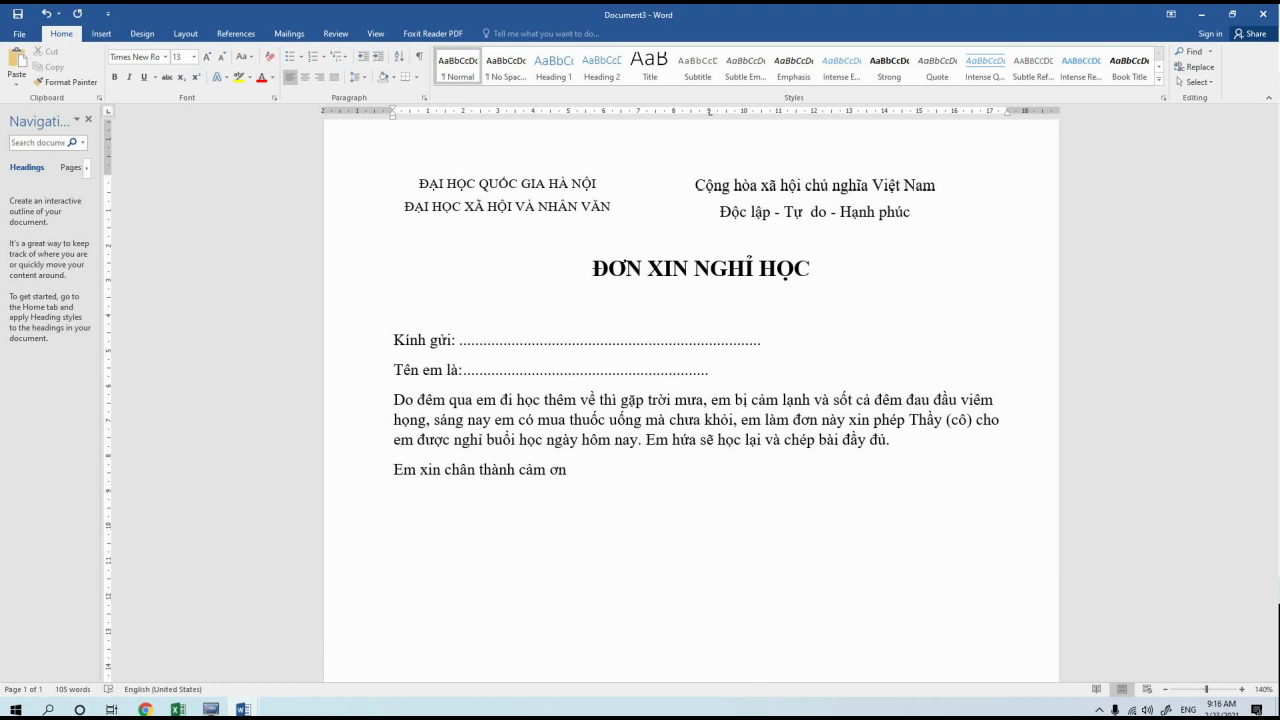
pyautogui.write('!')
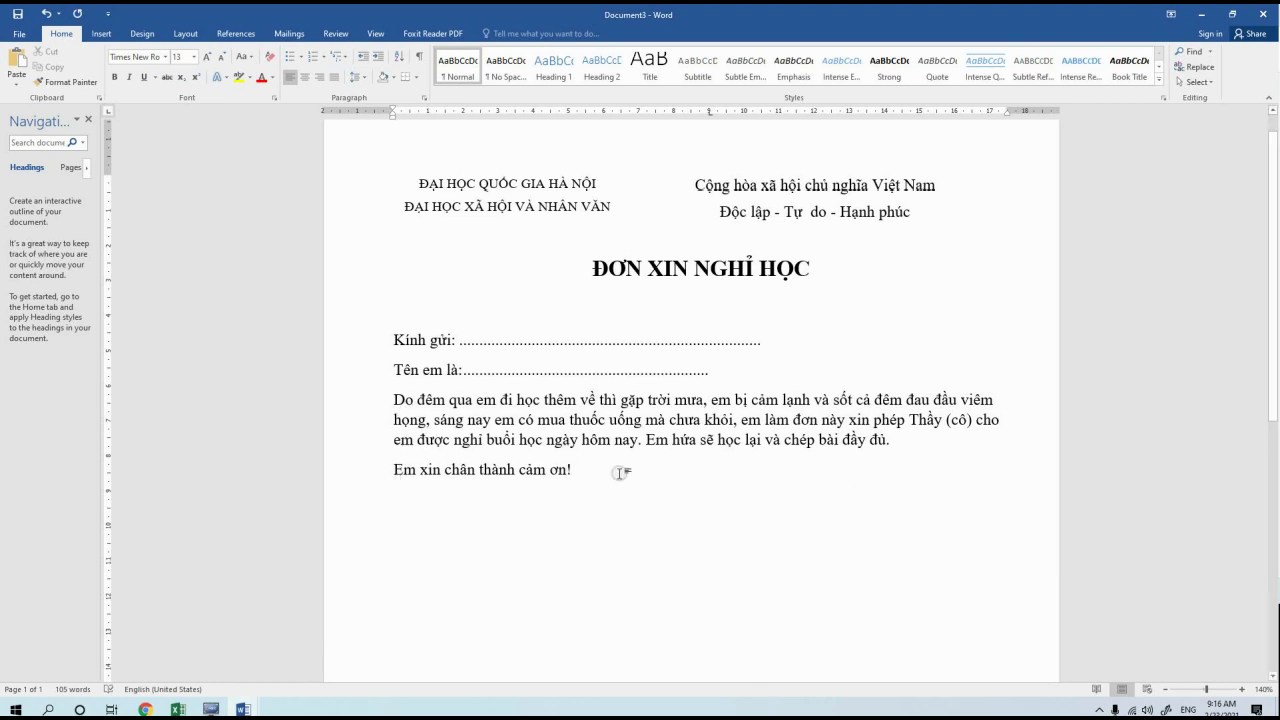
# Step: Select the body paragraph and start replacing its 1.08 line spacing in the Paragraph settings
pyautogui.click(394, 400)
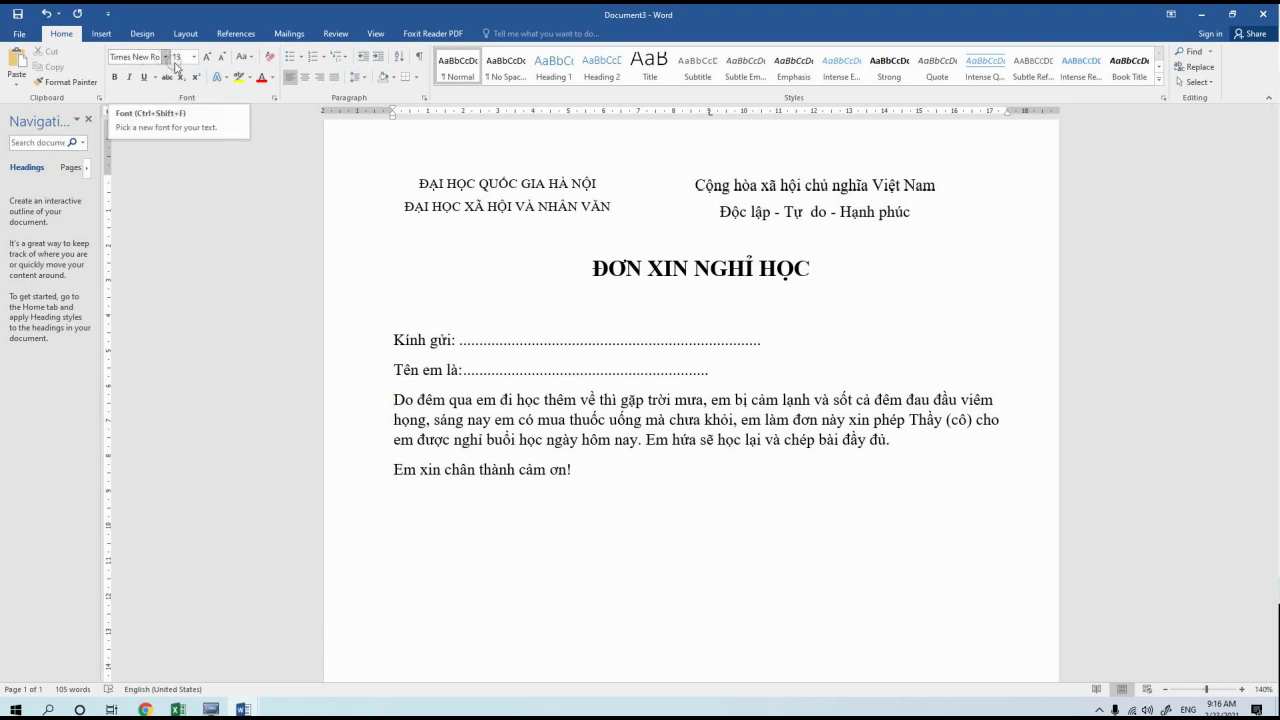
pyautogui.click(393, 401)
pyautogui.moveTo(408, 403); pyautogui.dragTo(895, 441)
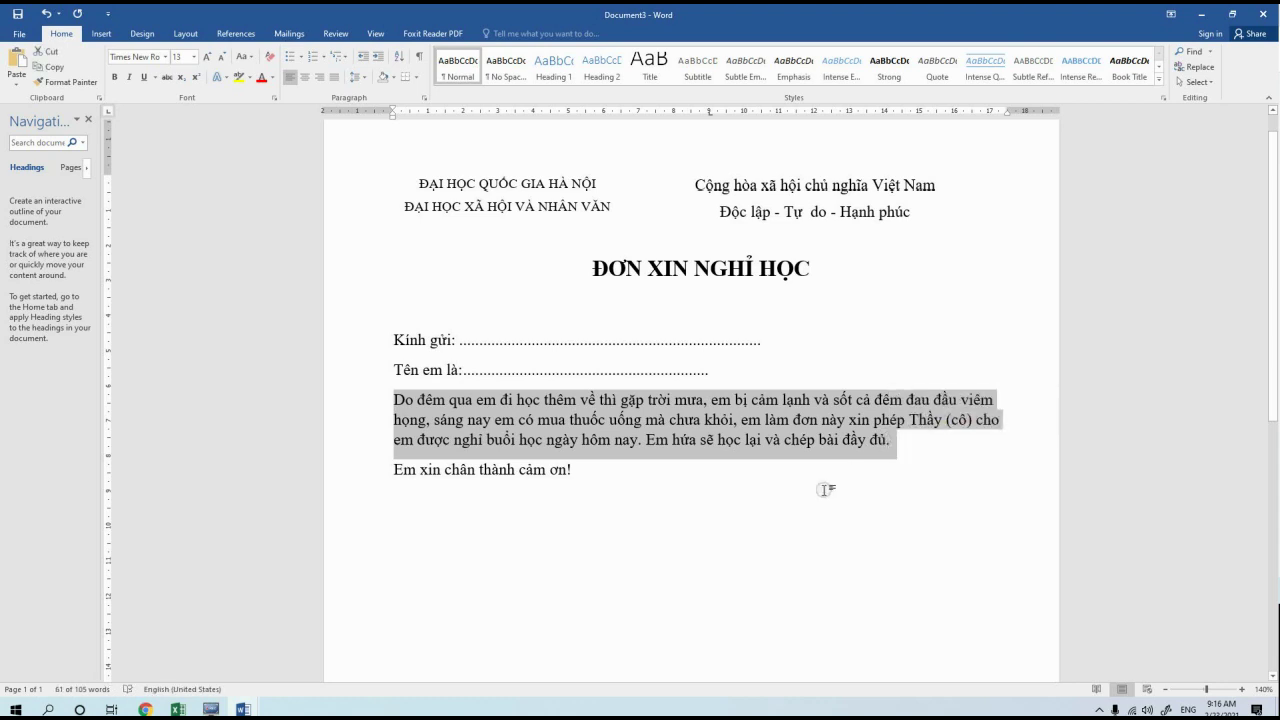
pyautogui.click(424, 98)
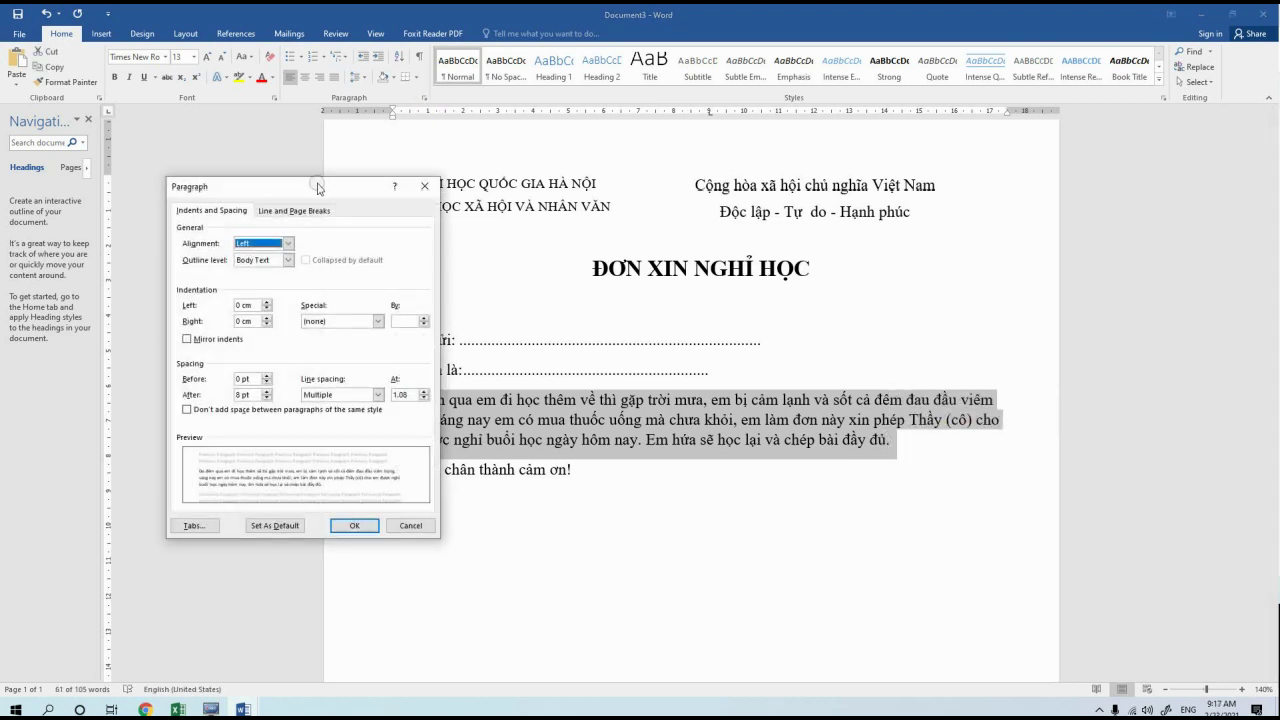
pyautogui.moveTo(318, 188); pyautogui.dragTo(807, 173)
pyautogui.click(893, 379)
pyautogui.press('BackSpace')
pyautogui.press('BackSpace')
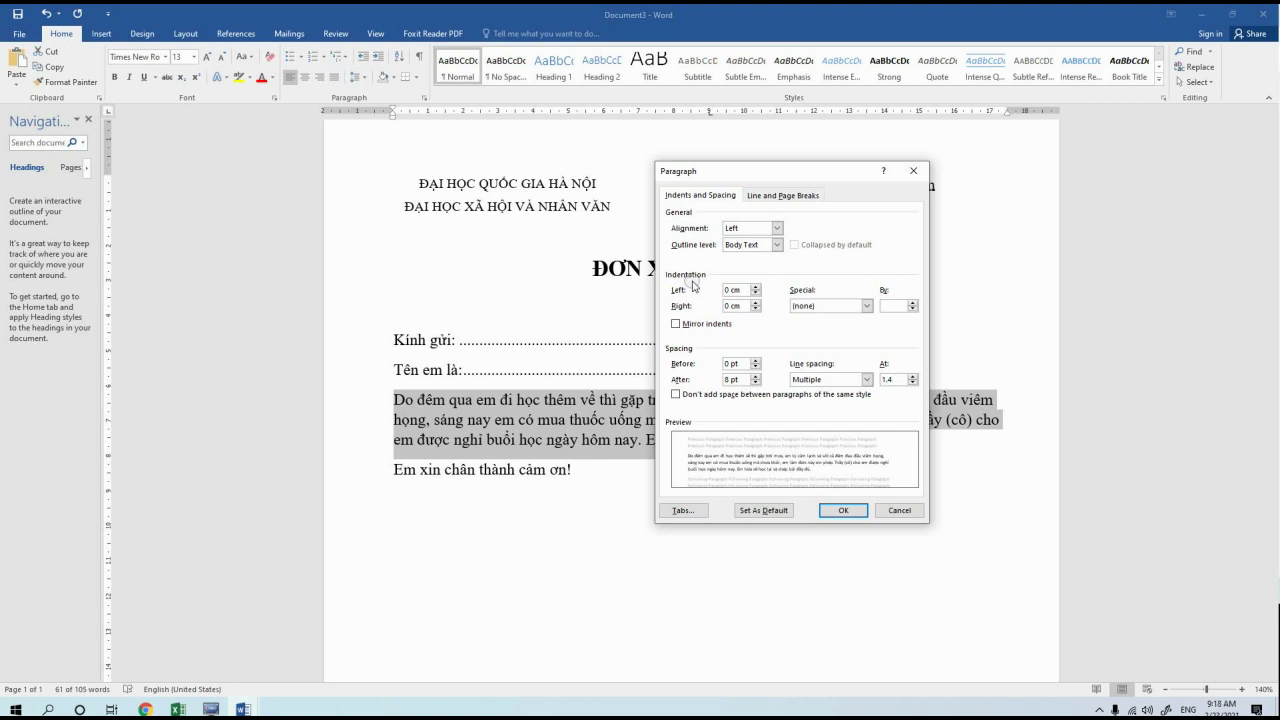
# Step: Set the paragraph indentation to 0 cm left with a 1 cm first-line indent
pyautogui.click(728, 290)
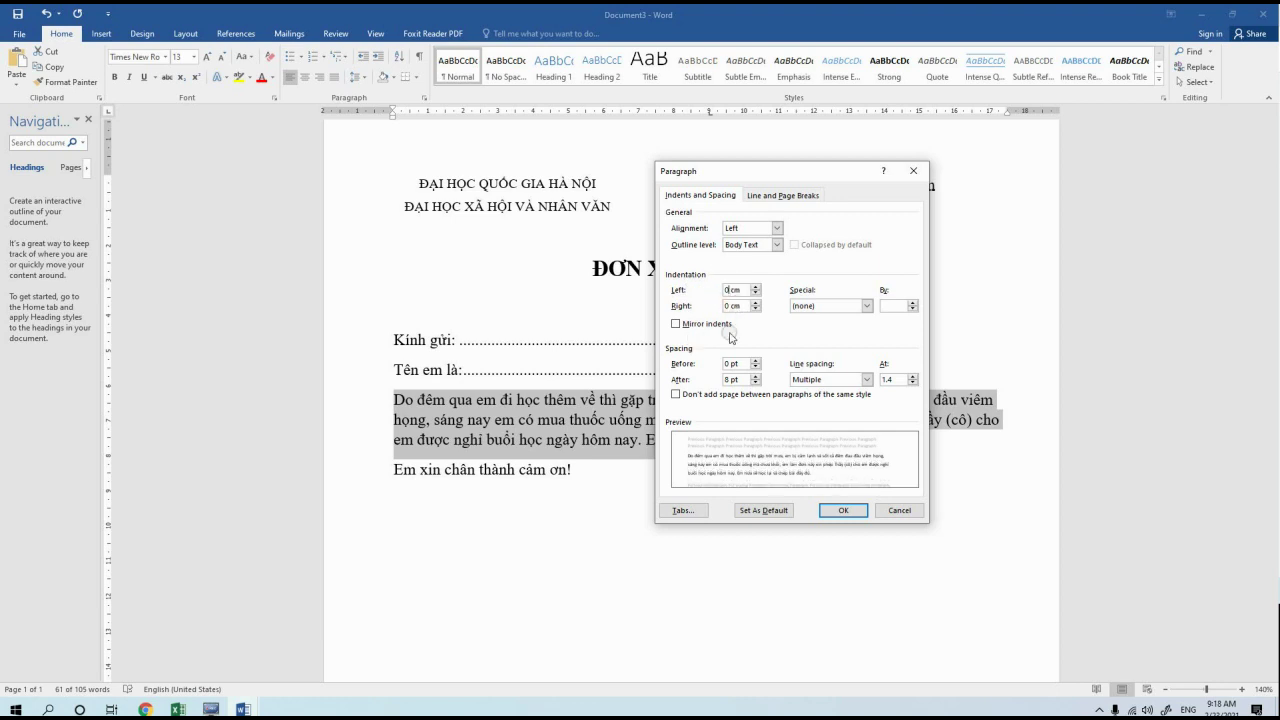
pyautogui.press('BackSpace')
pyautogui.write('1')
pyautogui.click(865, 306)
pyautogui.click(817, 330)
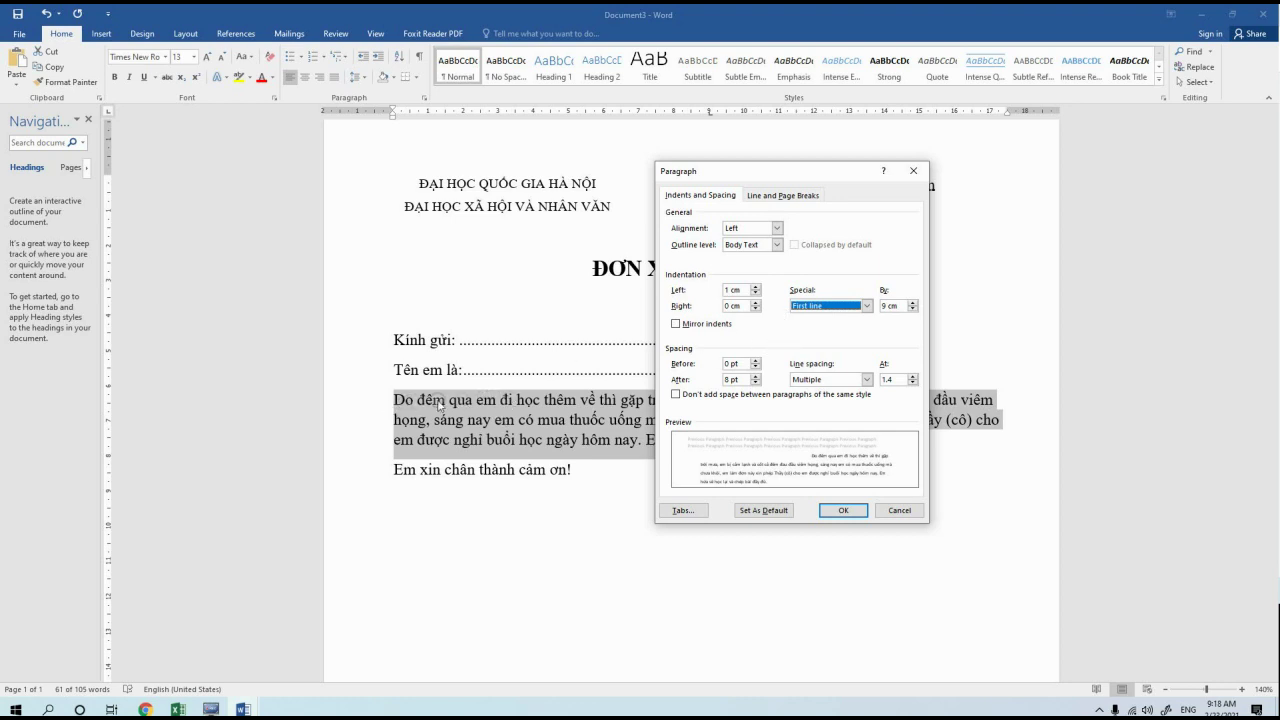
pyautogui.click(866, 306)
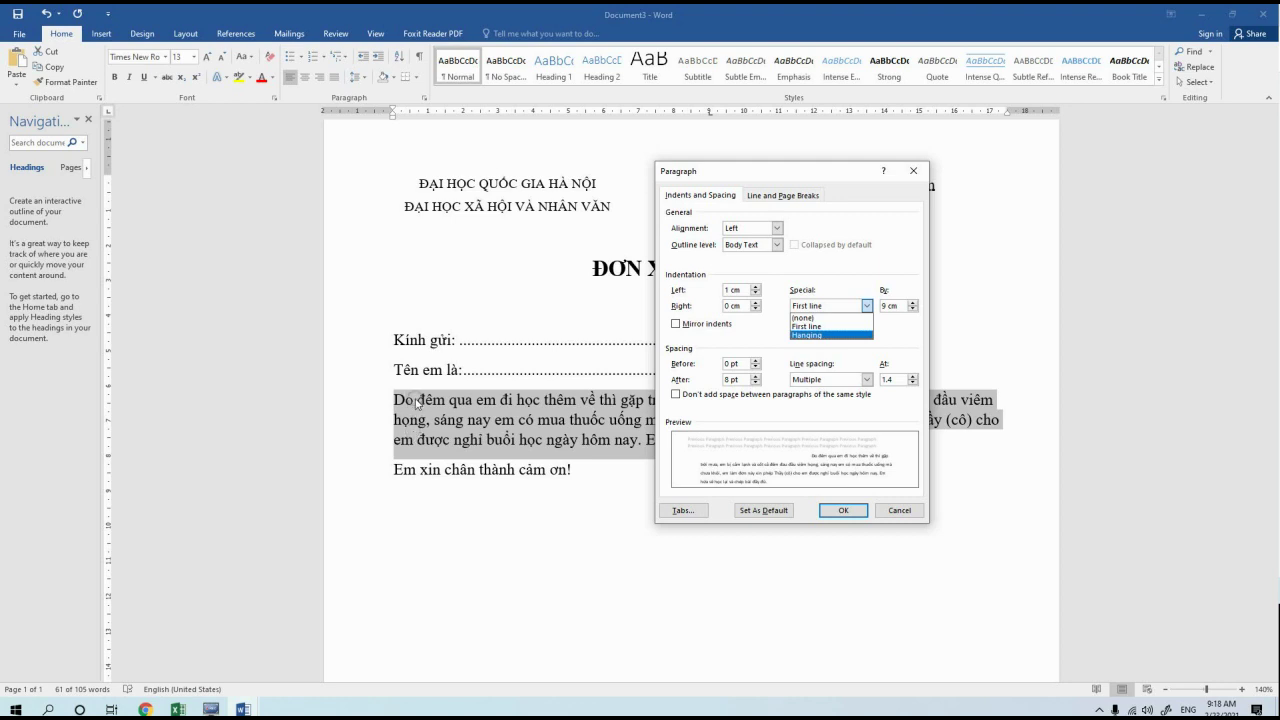
pyautogui.click(801, 328)
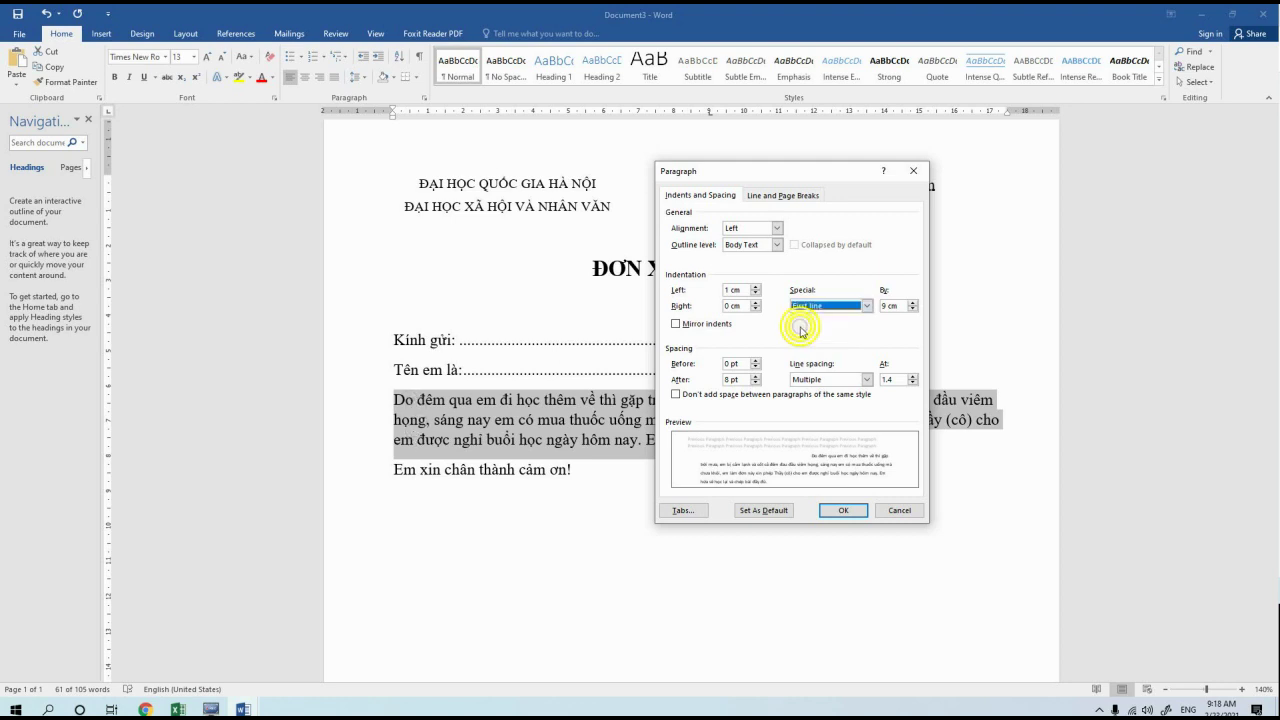
pyautogui.click(697, 298)
pyautogui.write('0')
pyautogui.click(887, 305)
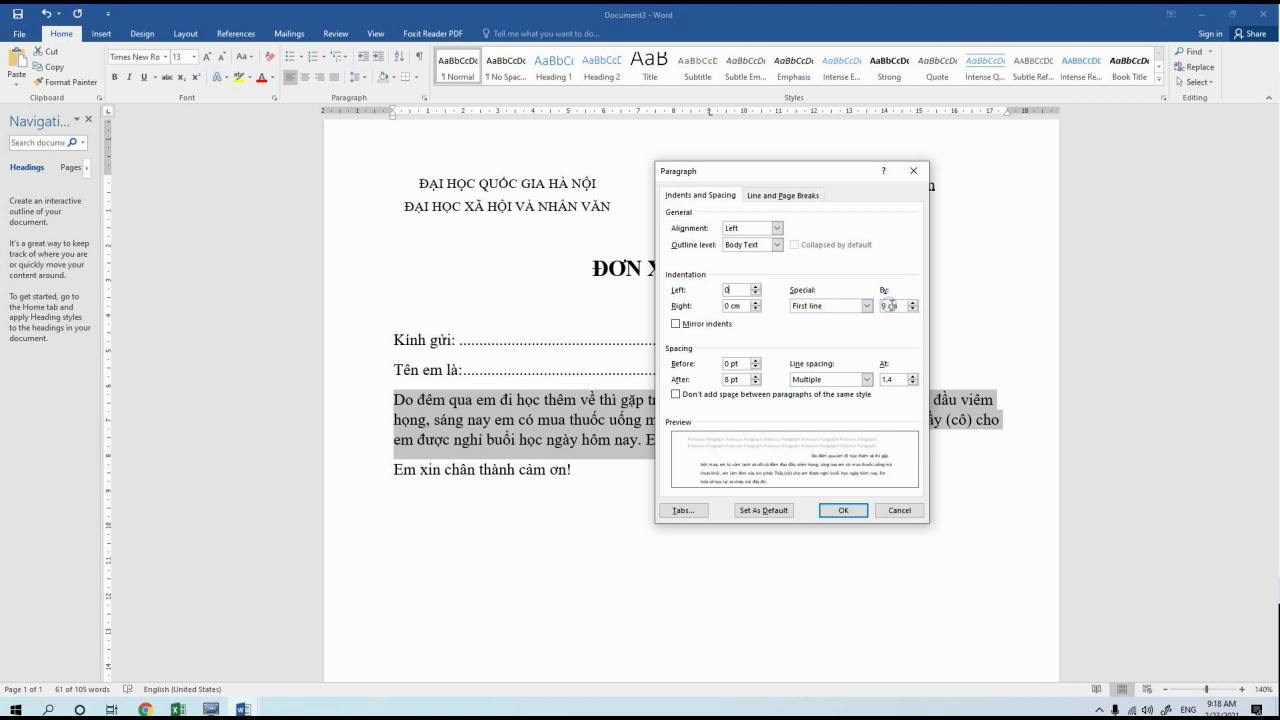
pyautogui.press('BackSpace')
pyautogui.write('1')
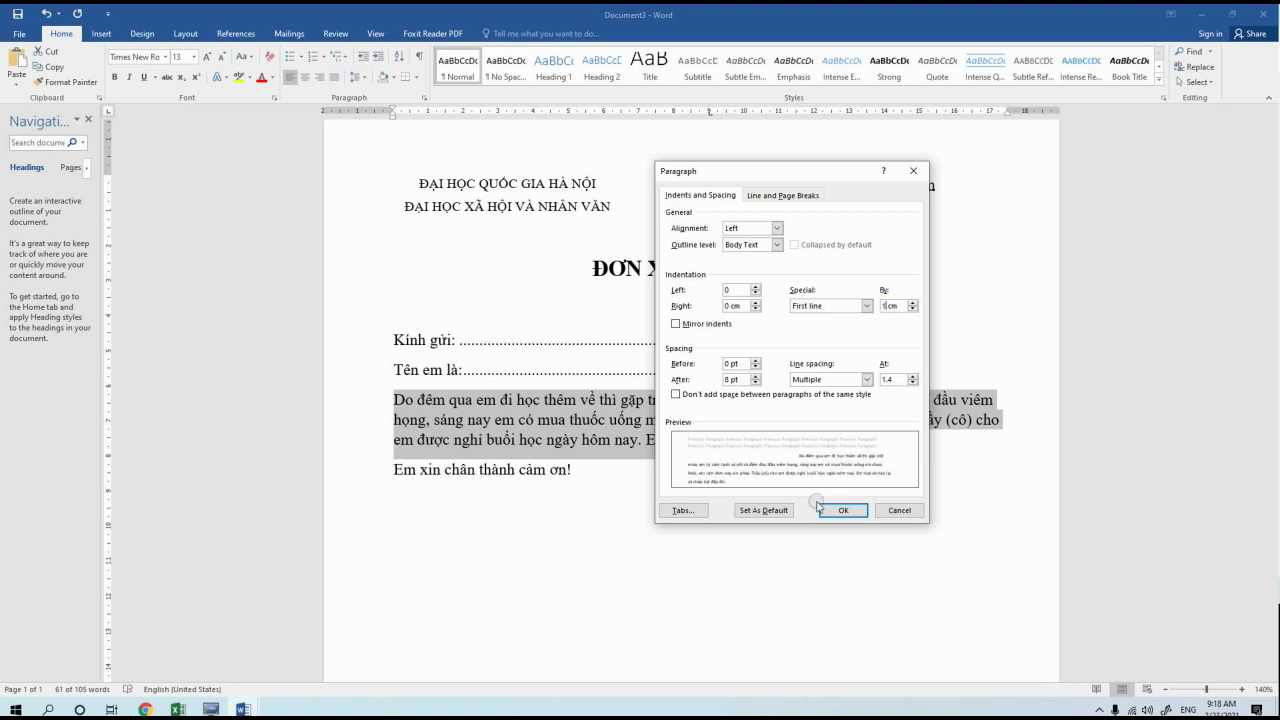
# Step: Save these paragraph settings as the default for this document only
pyautogui.click(505, 512)
pyautogui.click(763, 511)
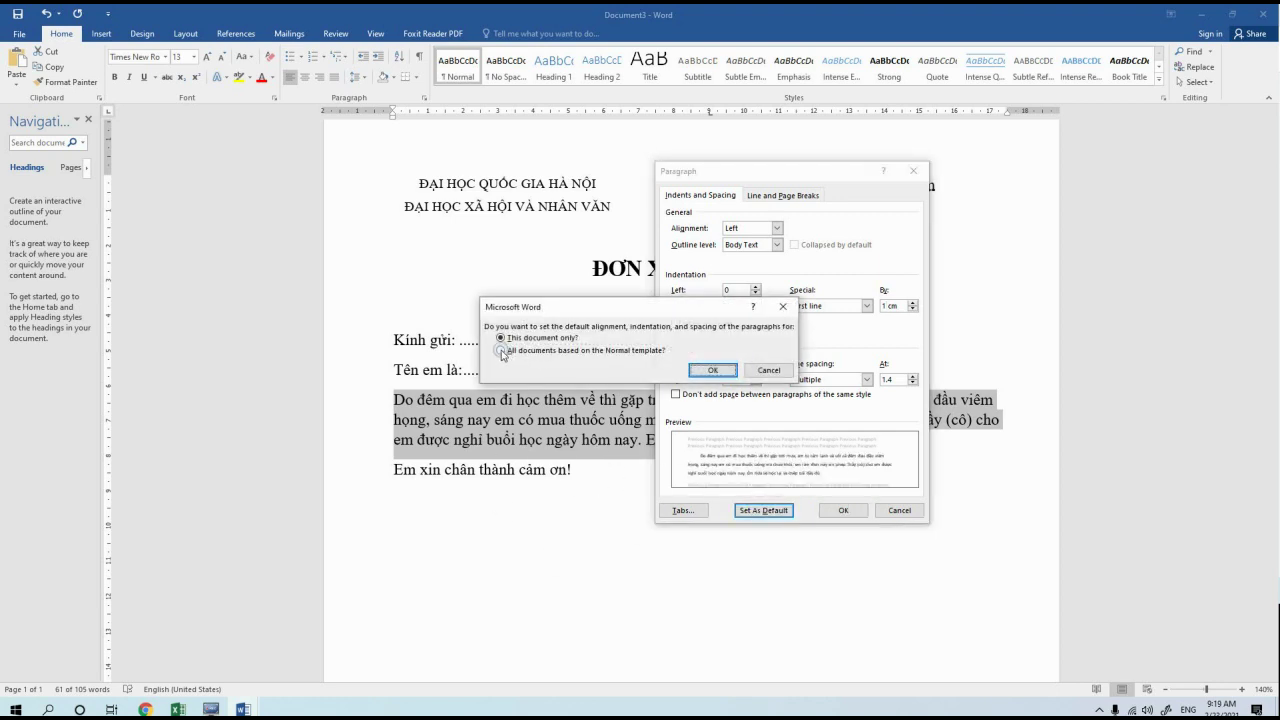
pyautogui.click(712, 369)
pyautogui.click(700, 525)
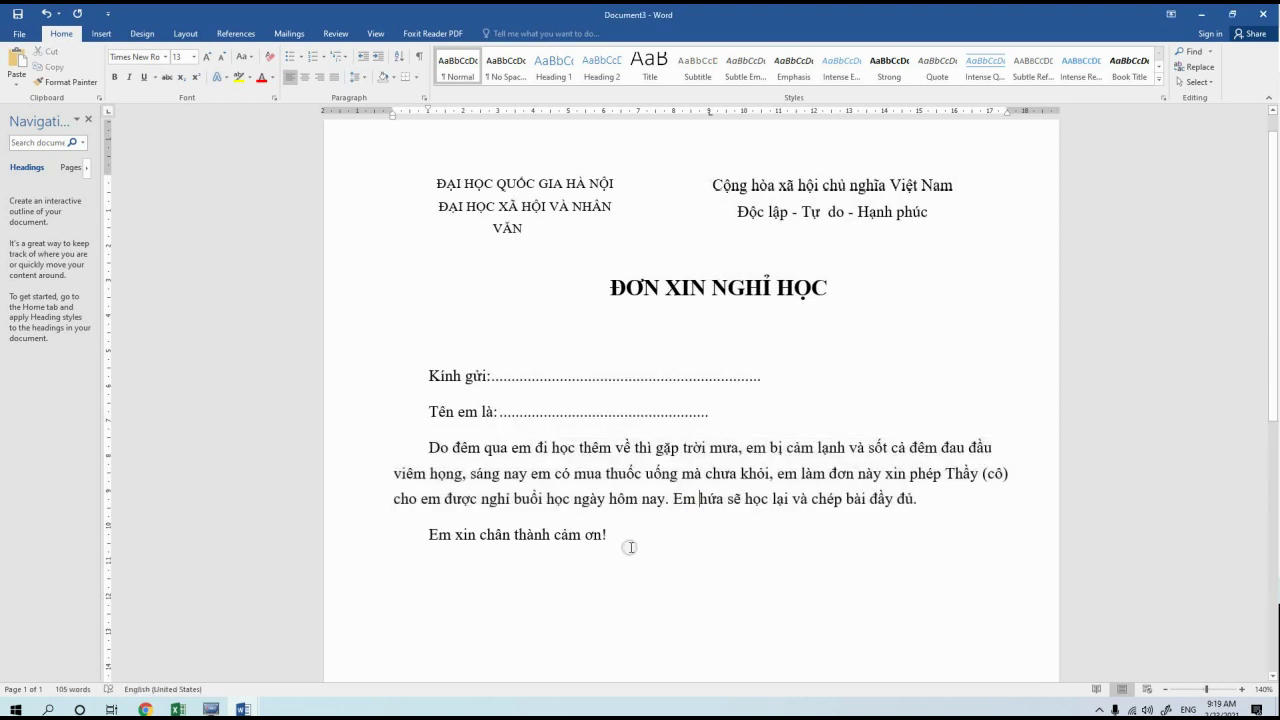
# Step: Select the 'Do đêm qua' body paragraph and give it a 0.6 cm first-line indent
pyautogui.moveTo(426, 360); pyautogui.dragTo(920, 413)
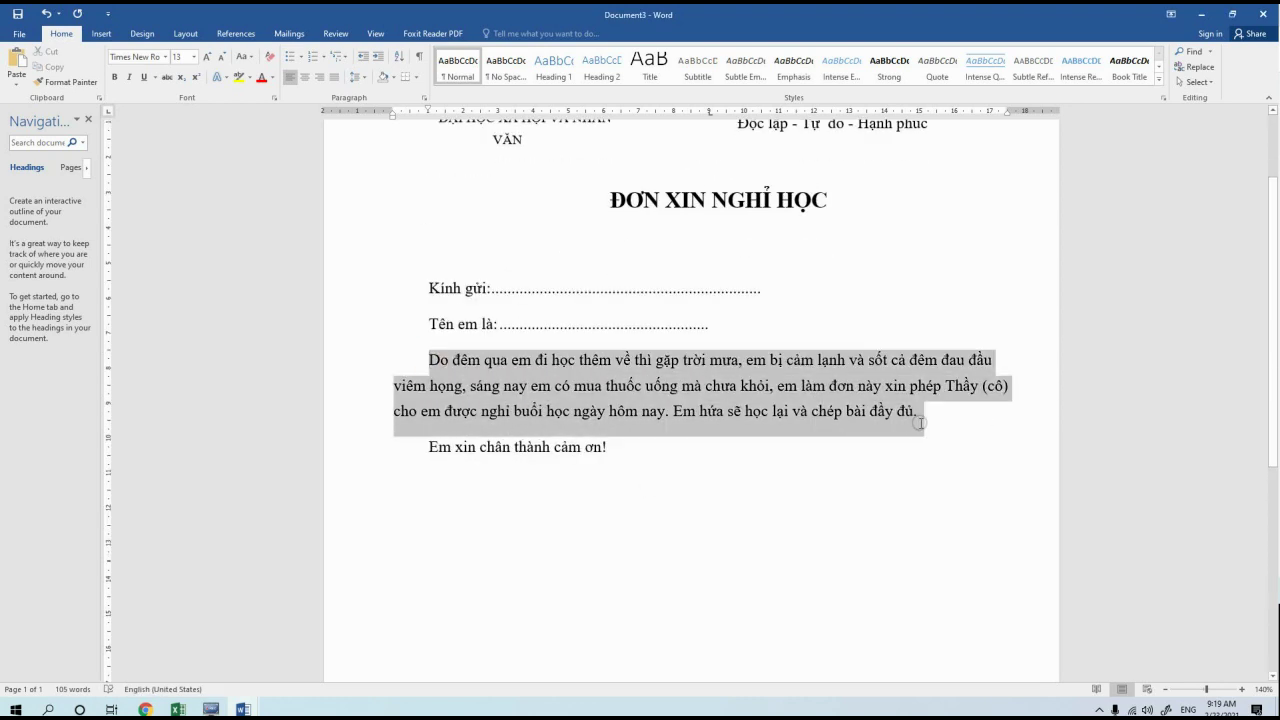
pyautogui.click(424, 98)
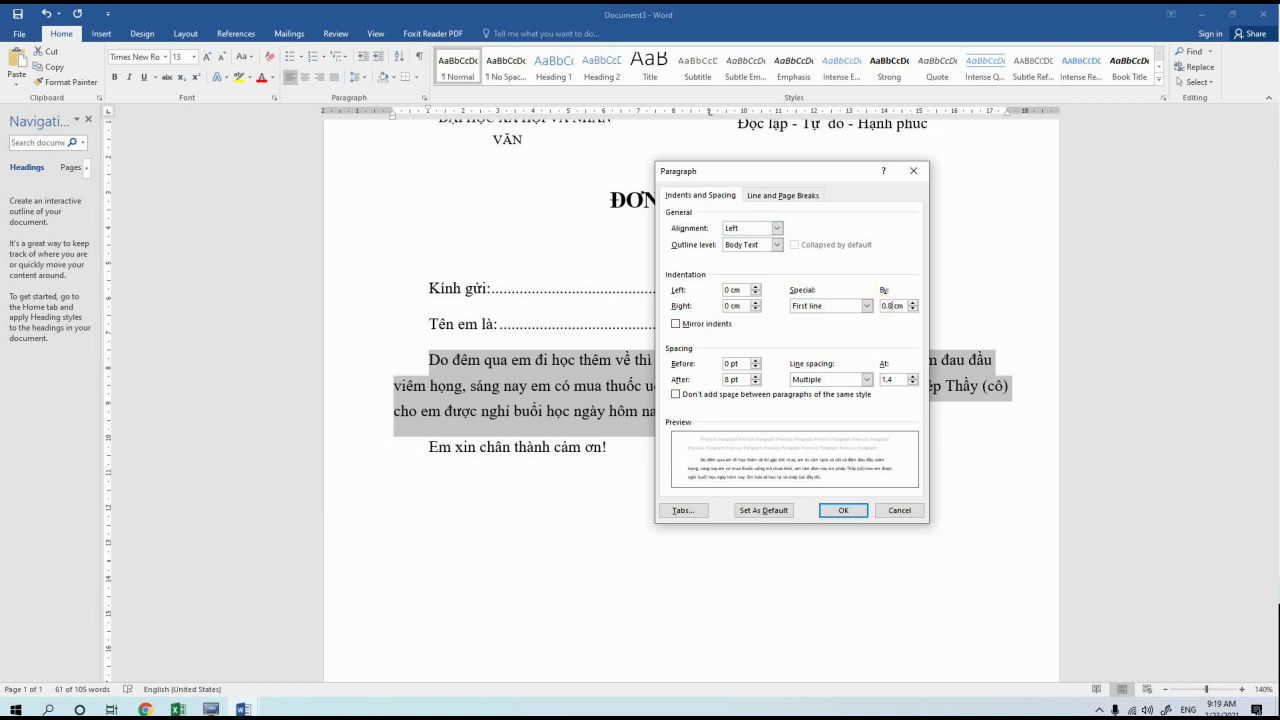
pyautogui.click(840, 511)
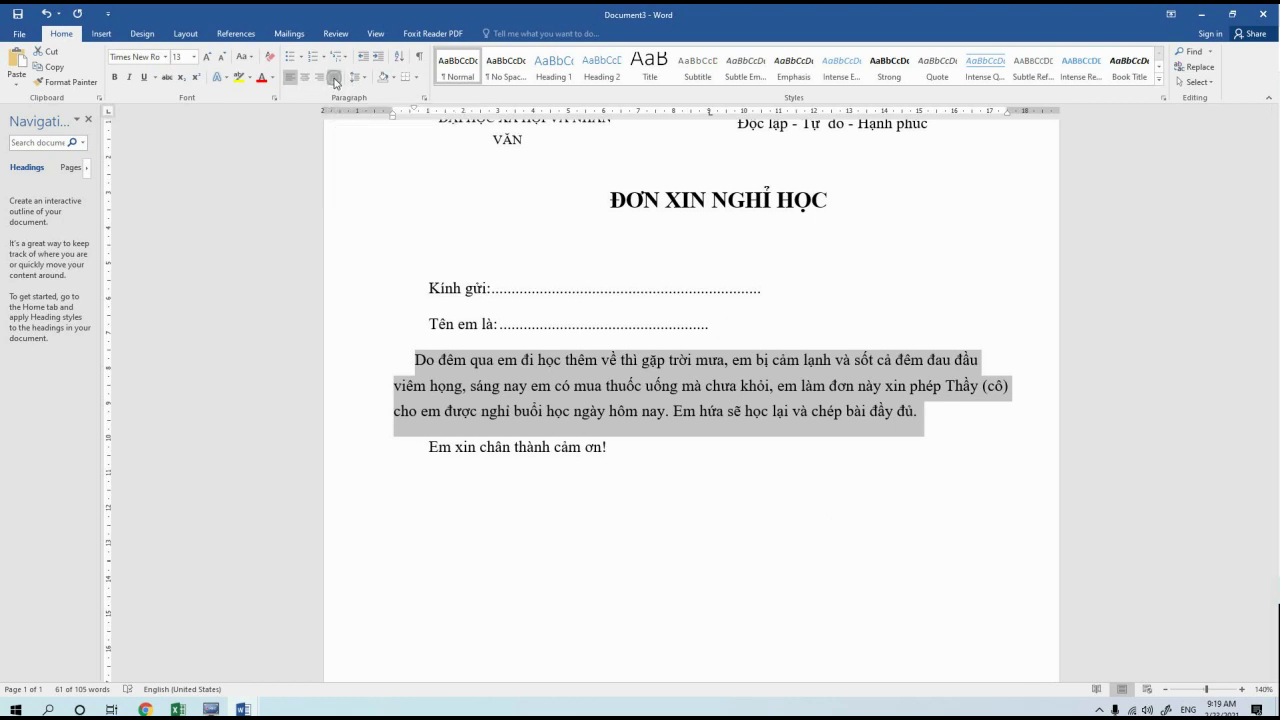
pyautogui.click(338, 77)
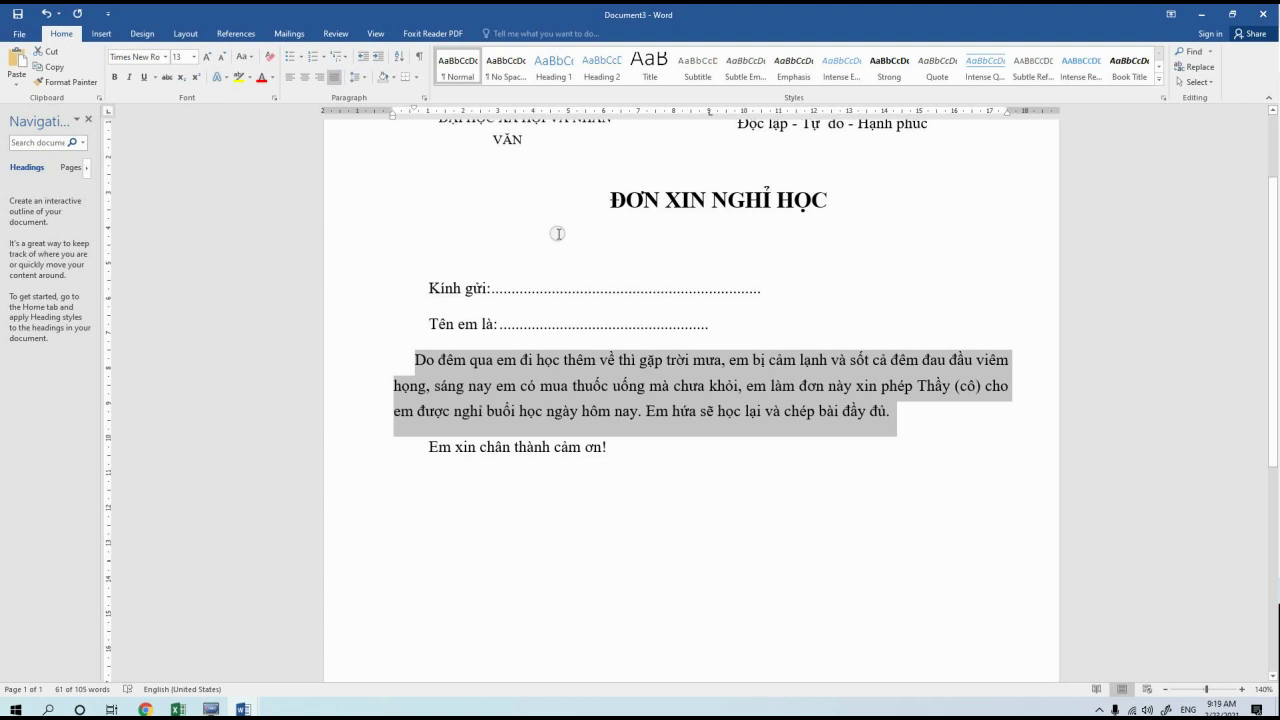
pyautogui.hotkey('ctrl', 'z')
# Step: Set the body paragraph's alignment to Justified in the Paragraph dialog
pyautogui.click(424, 97)
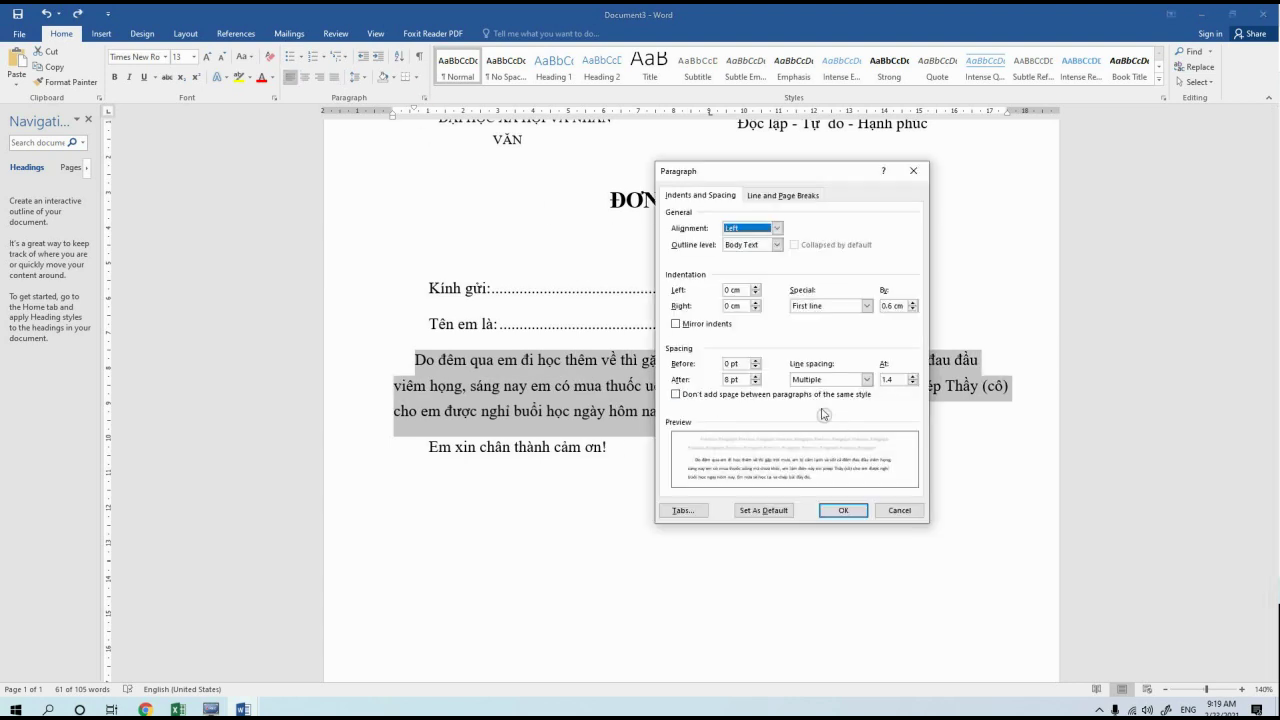
pyautogui.click(776, 228)
pyautogui.click(745, 266)
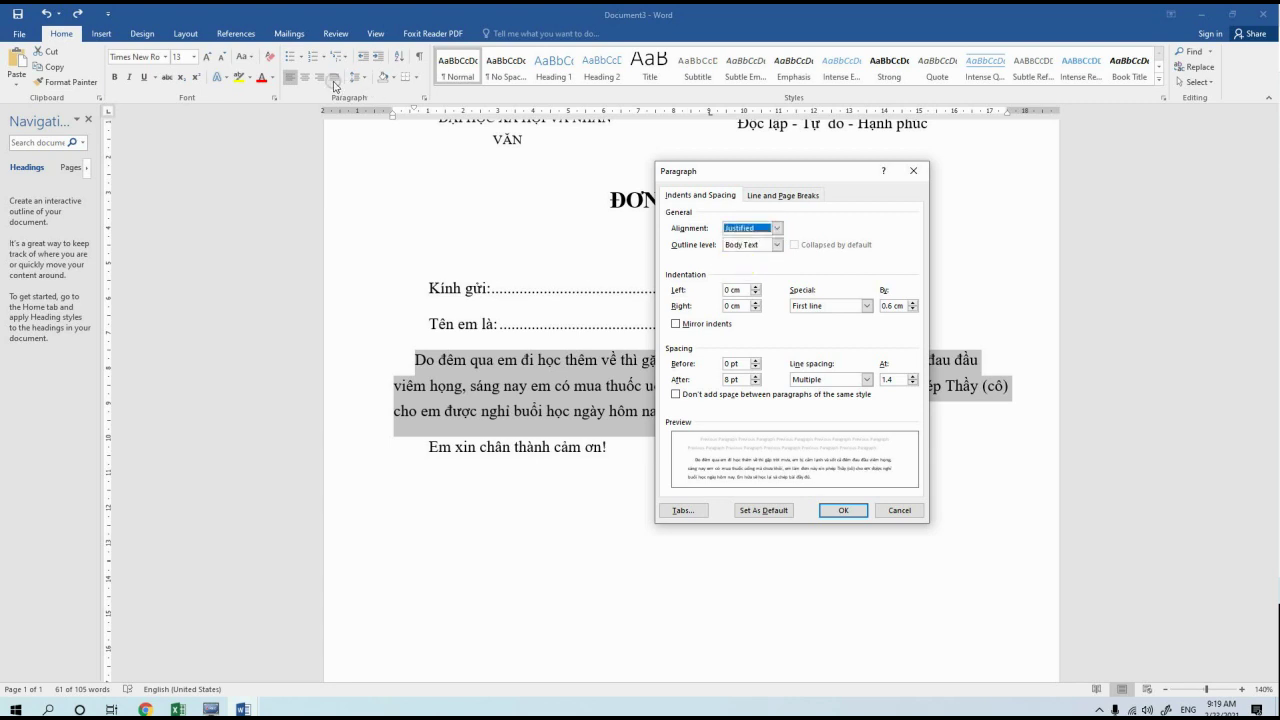
pyautogui.click(776, 228)
pyautogui.click(746, 266)
pyautogui.click(843, 510)
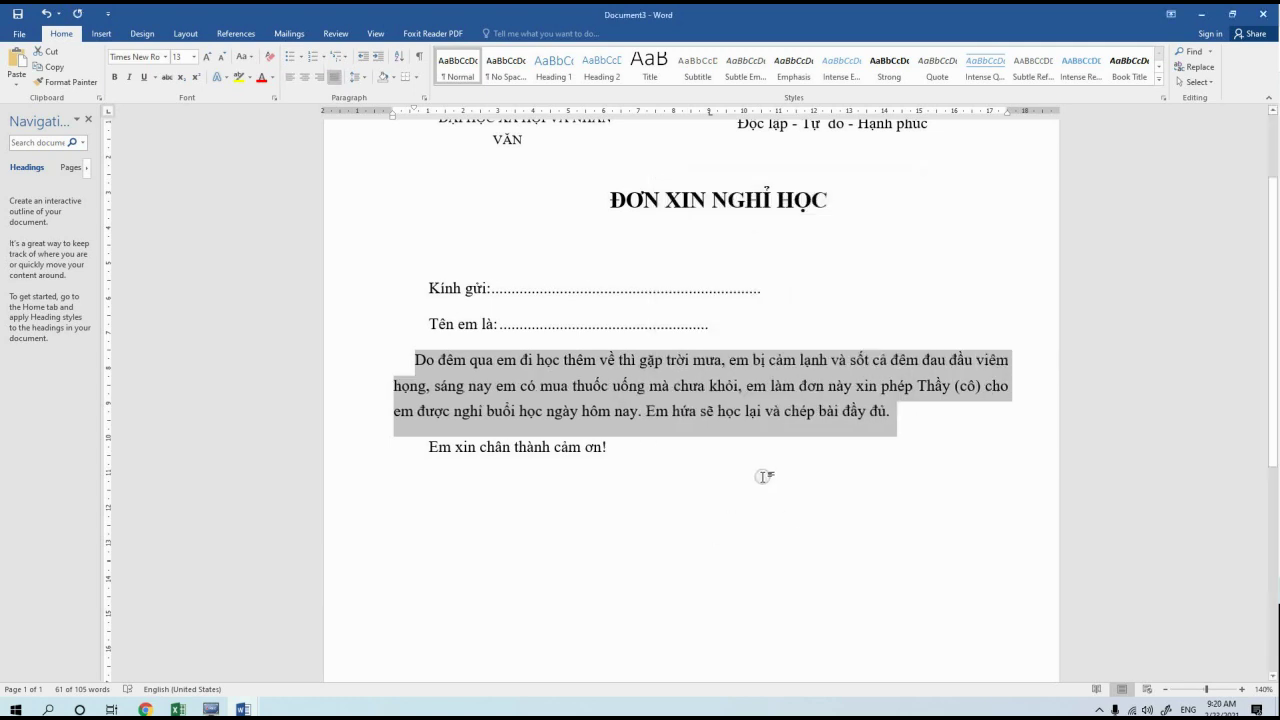
pyautogui.click(766, 476)
# Step: Move the greeting and name lines' first-line indent back to the left margin on the ruler
pyautogui.scroll(1, 719, 405)
pyautogui.scroll(-4, 720, 405)
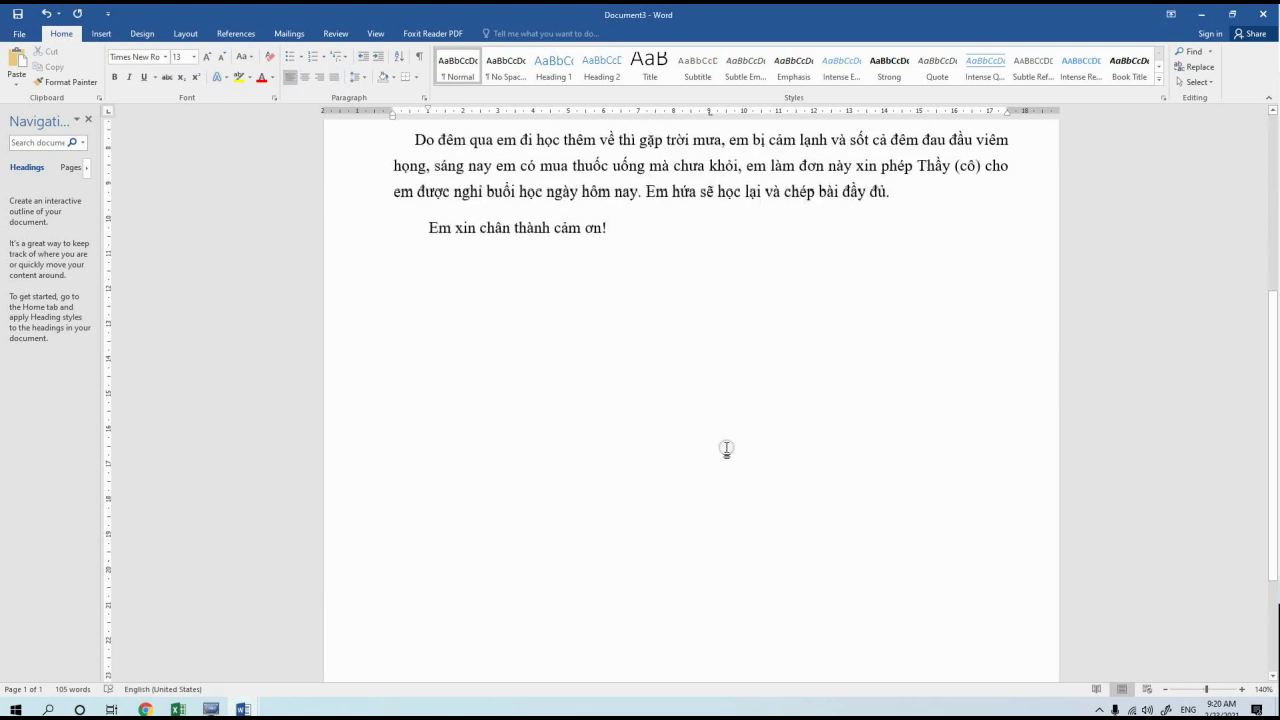
pyautogui.scroll(2, 726, 449)
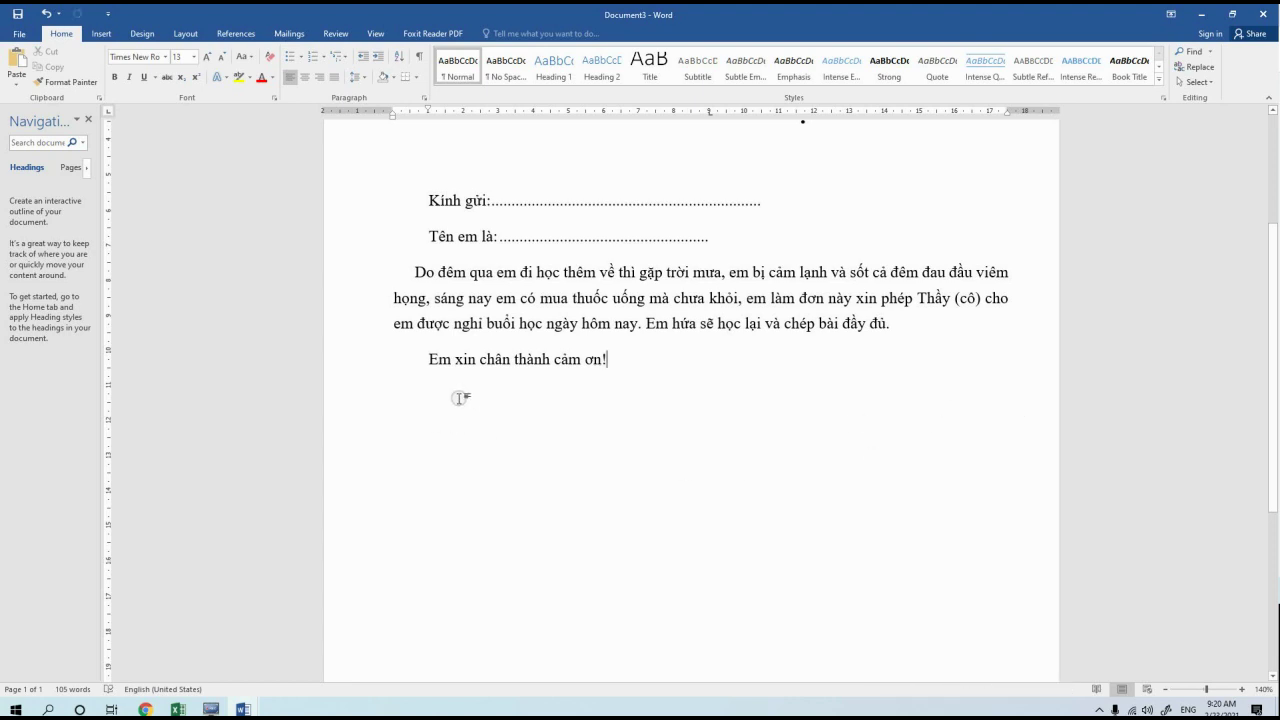
pyautogui.scroll(1, 726, 449)
pyautogui.scroll(1, 784, 462)
pyautogui.scroll(-2, 784, 462)
pyautogui.scroll(1, 784, 462)
pyautogui.scroll(1, 784, 462)
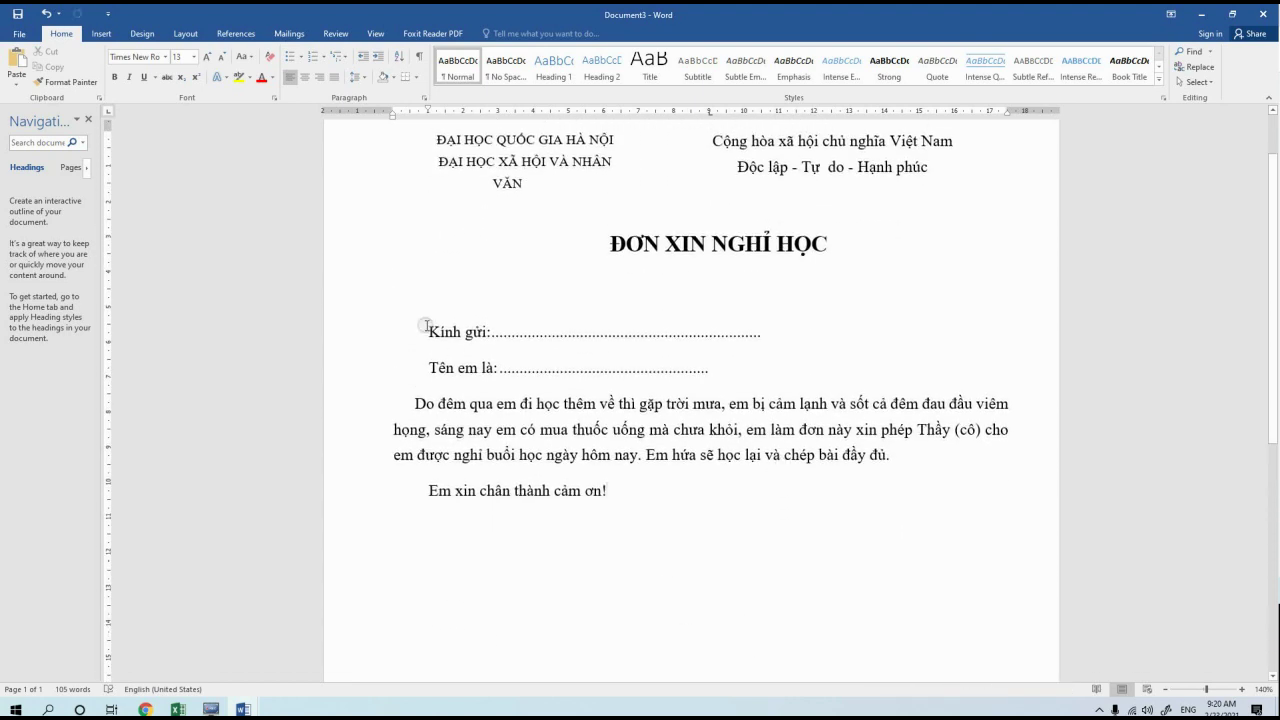
pyautogui.moveTo(428, 332); pyautogui.dragTo(704, 372)
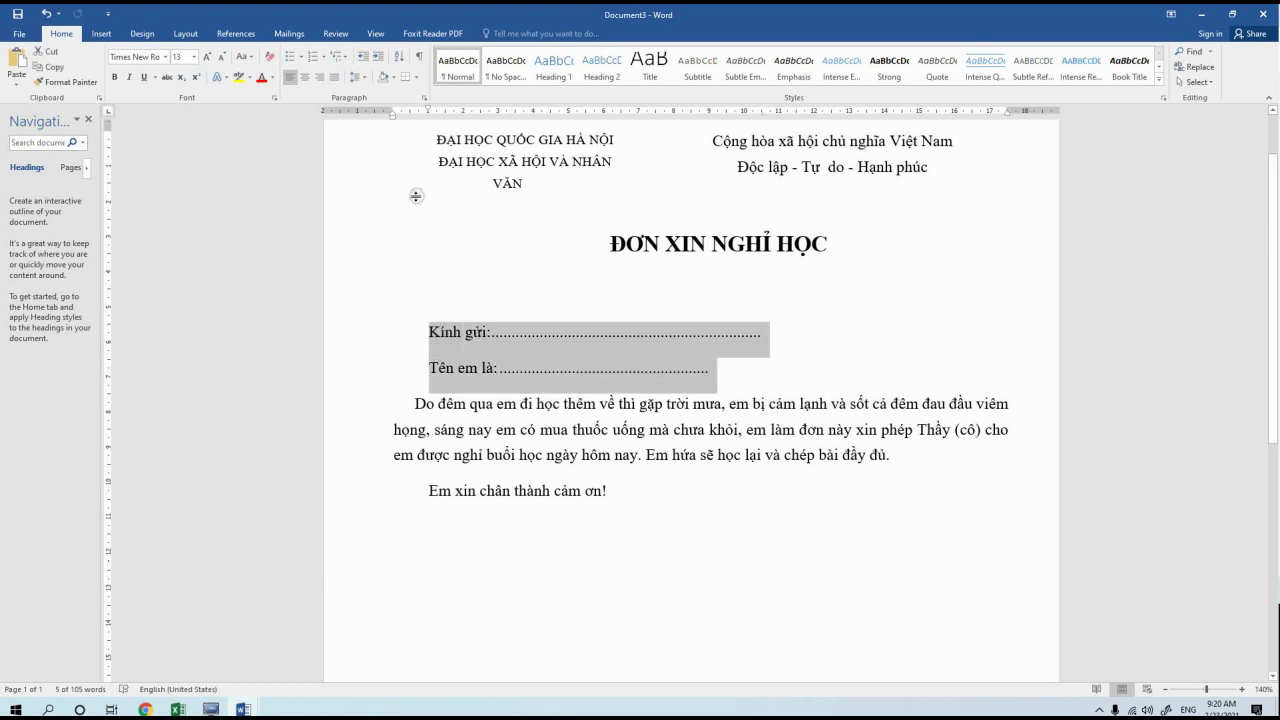
pyautogui.moveTo(424, 110); pyautogui.dragTo(396, 113)
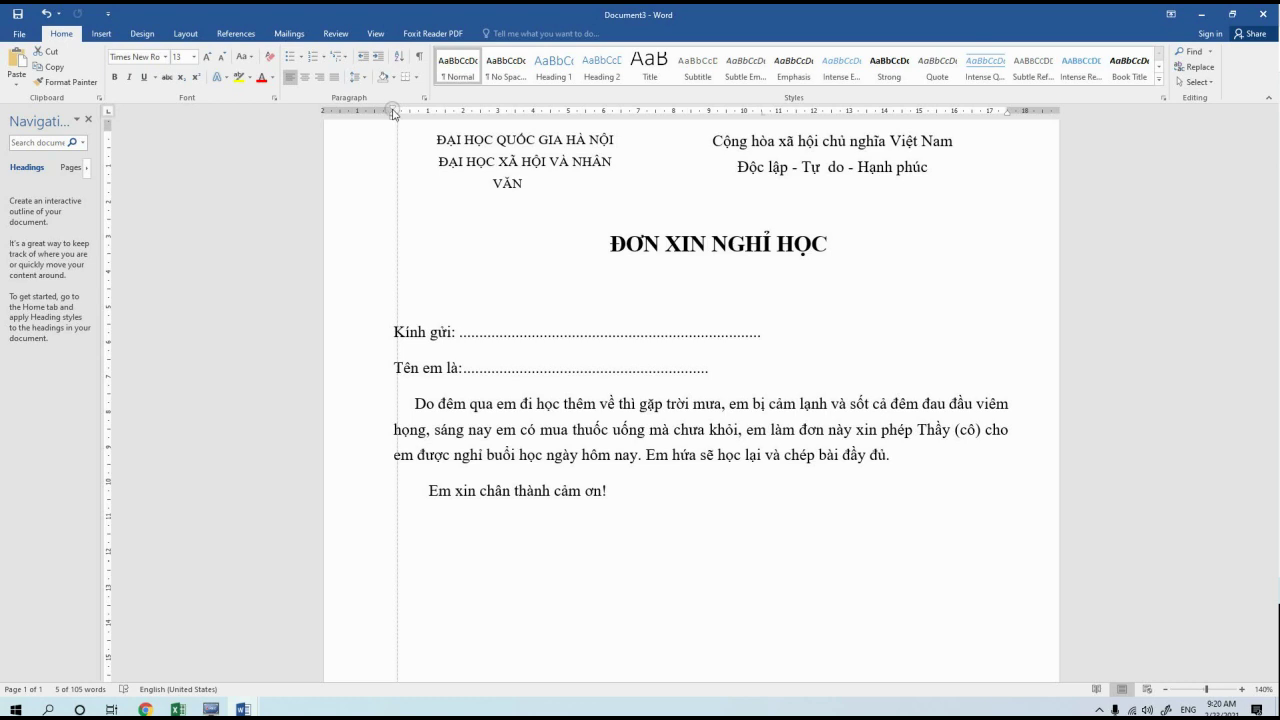
pyautogui.click(424, 509)
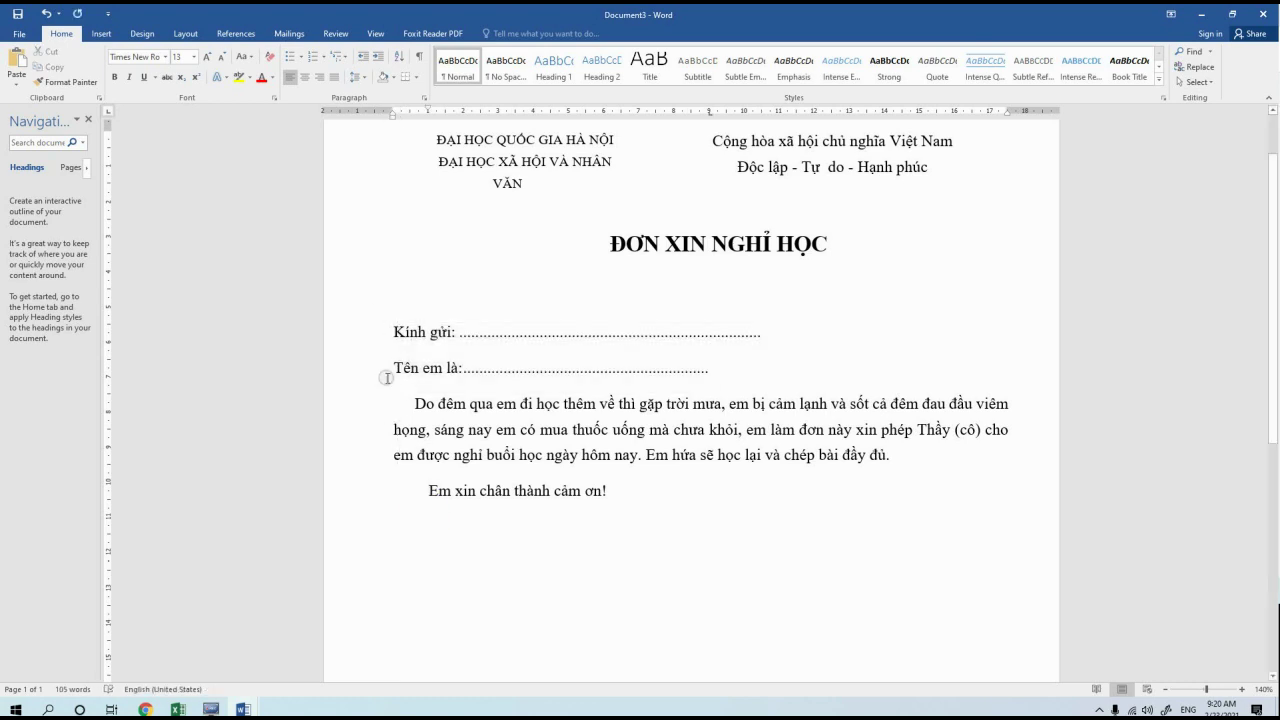
# Step: Drag the thank-you line's first-line indent left to match the body paragraph
pyautogui.click(414, 403)
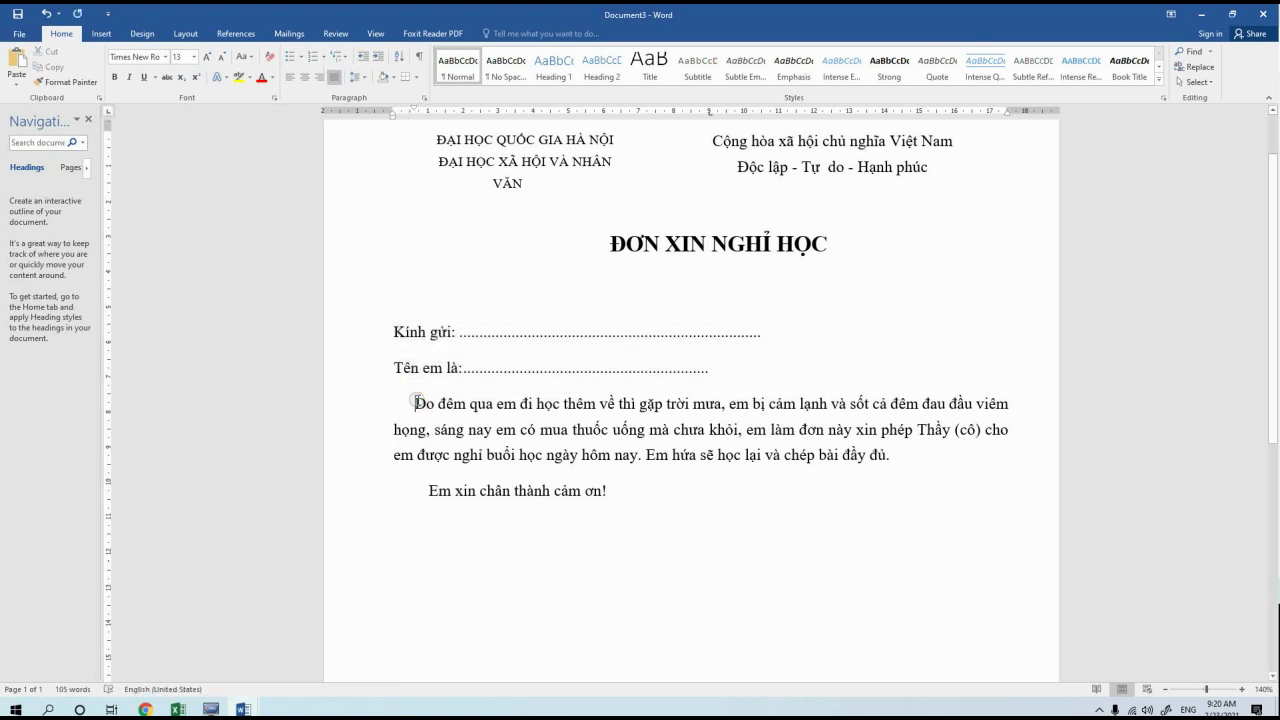
pyautogui.click(426, 494)
pyautogui.scroll(-1, 649, 497)
pyautogui.scroll(1, 486, 417)
pyautogui.moveTo(427, 113); pyautogui.dragTo(410, 113)
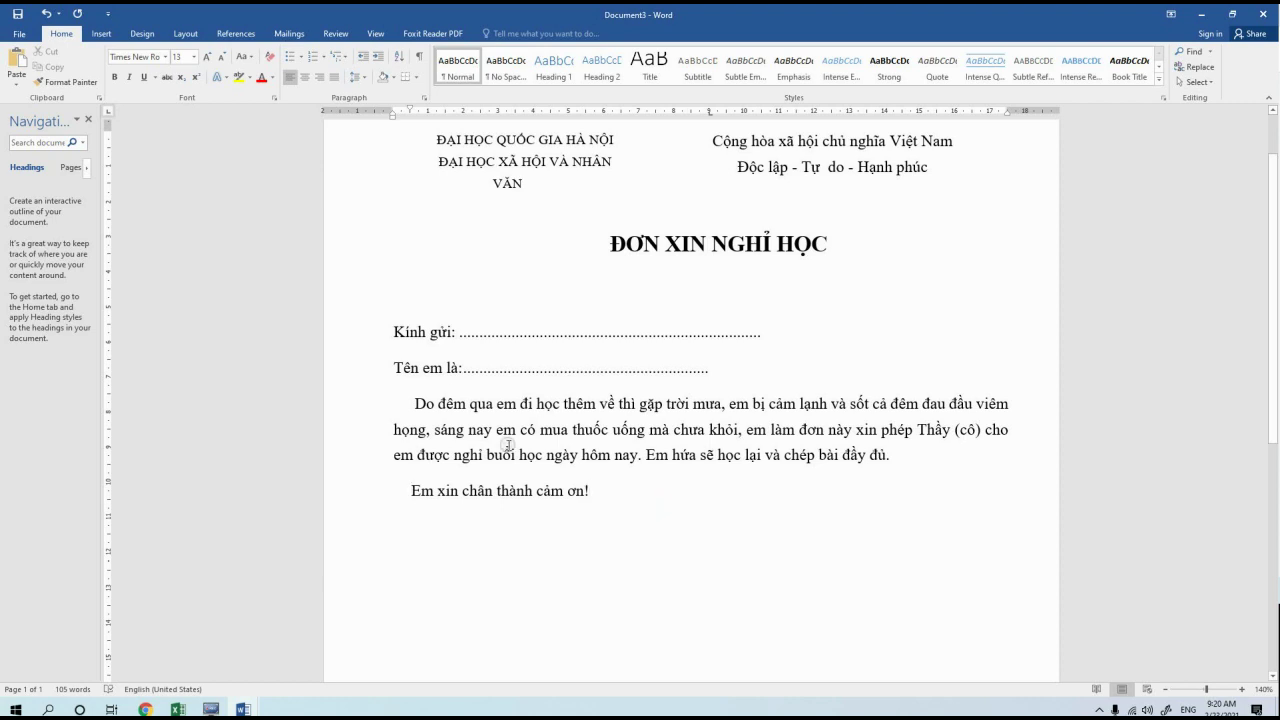
pyautogui.scroll(-3, 712, 430)
pyautogui.scroll(-2, 740, 440)
pyautogui.scroll(3, 771, 451)
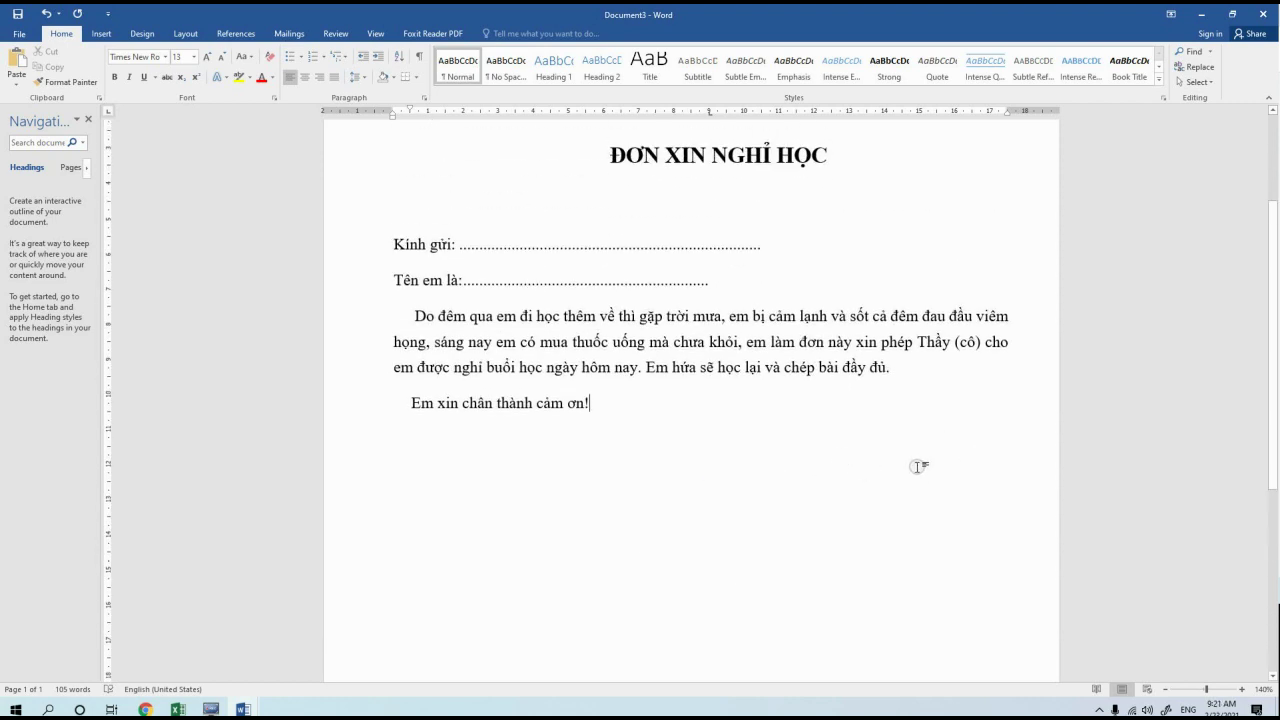
pyautogui.scroll(1, 905, 480)
pyautogui.scroll(-3, 890, 450)
# Step: Insert a 1x2 table below the thanks line and type the date and 'Sinh viên' in the right cell
pyautogui.press('Return')
pyautogui.click(101, 33)
pyautogui.click(106, 86)
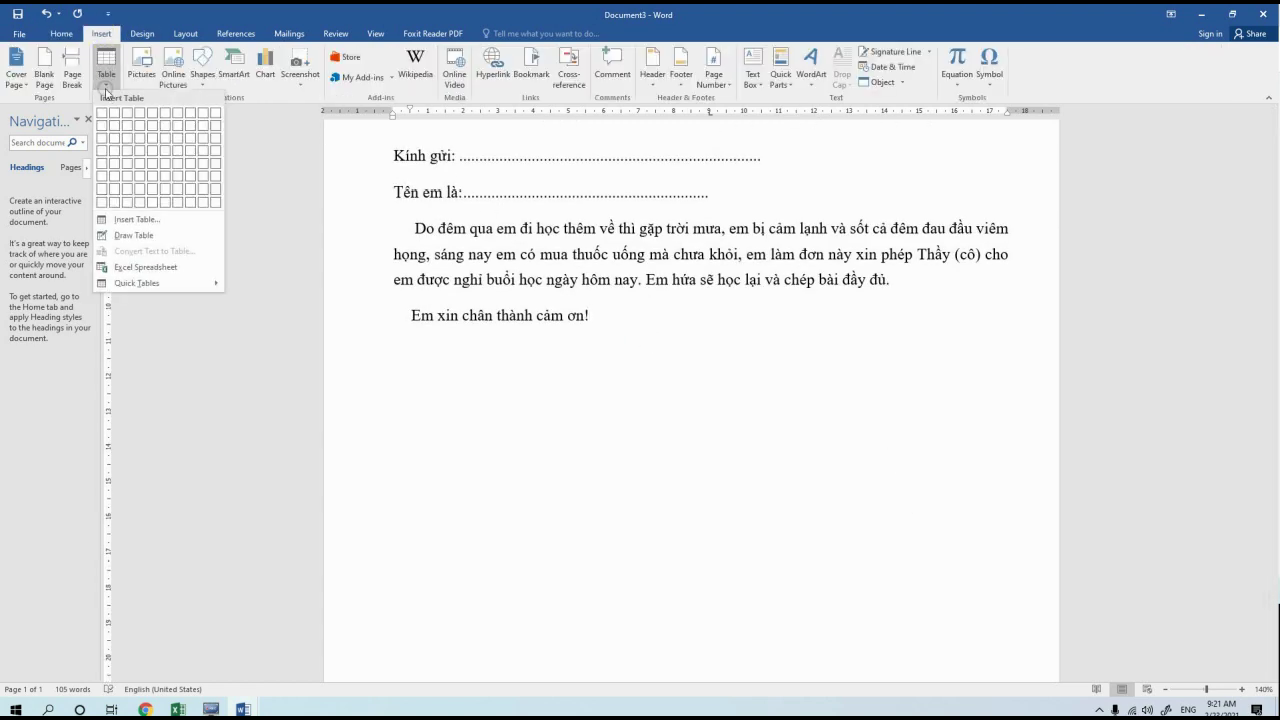
pyautogui.click(114, 112)
pyautogui.moveTo(737, 362); pyautogui.dragTo(745, 465)
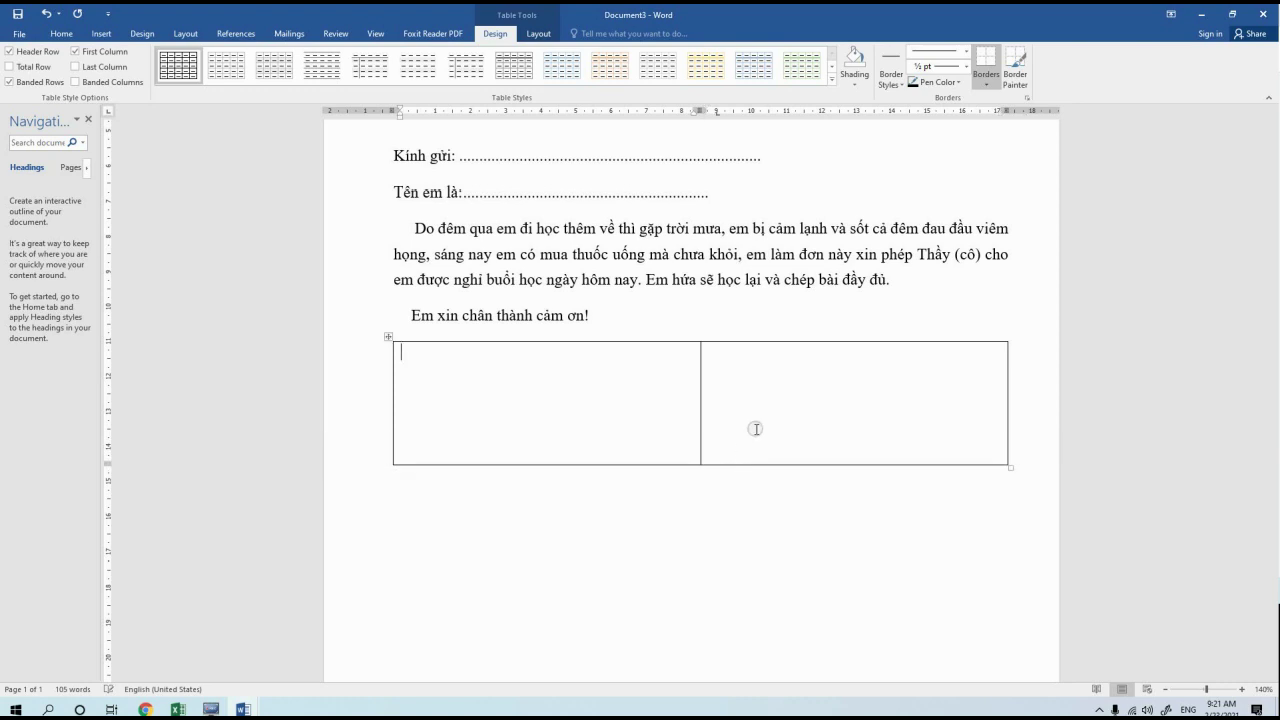
pyautogui.scroll(1, 752, 415)
pyautogui.click(749, 397)
pyautogui.write('Hà nội ngày 23/02/2021')
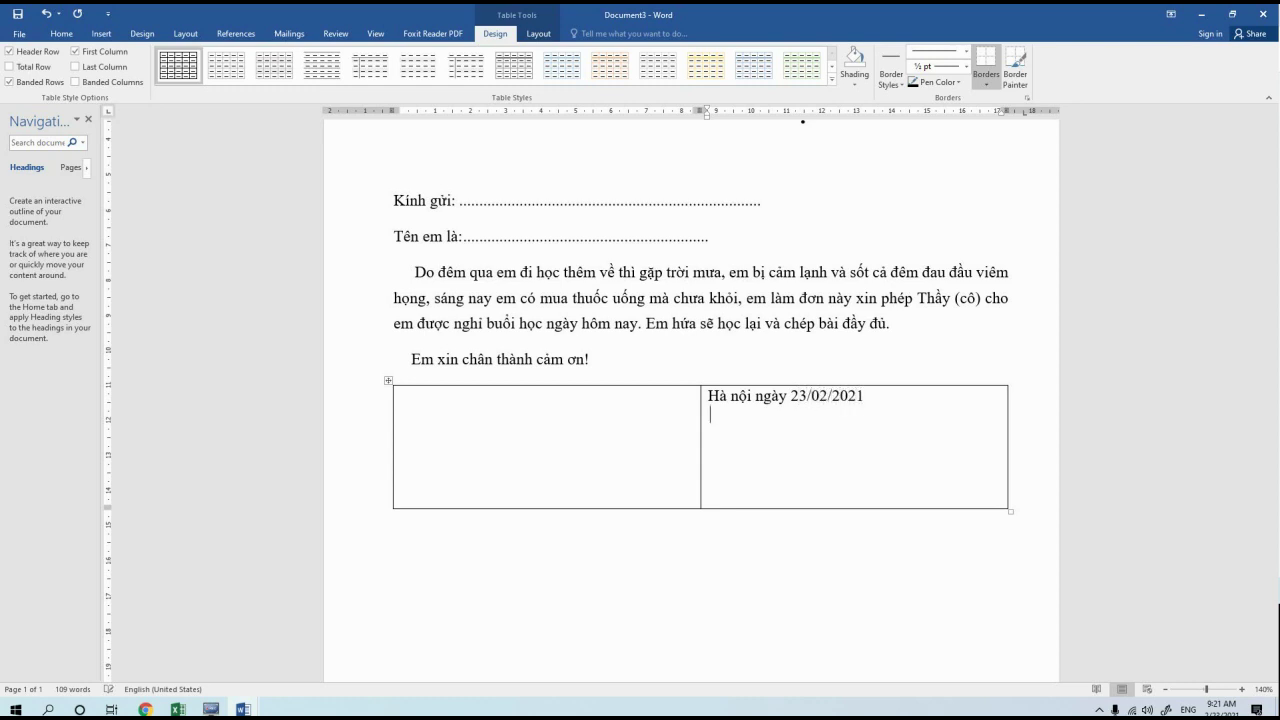
pyautogui.write('Sinh viên')
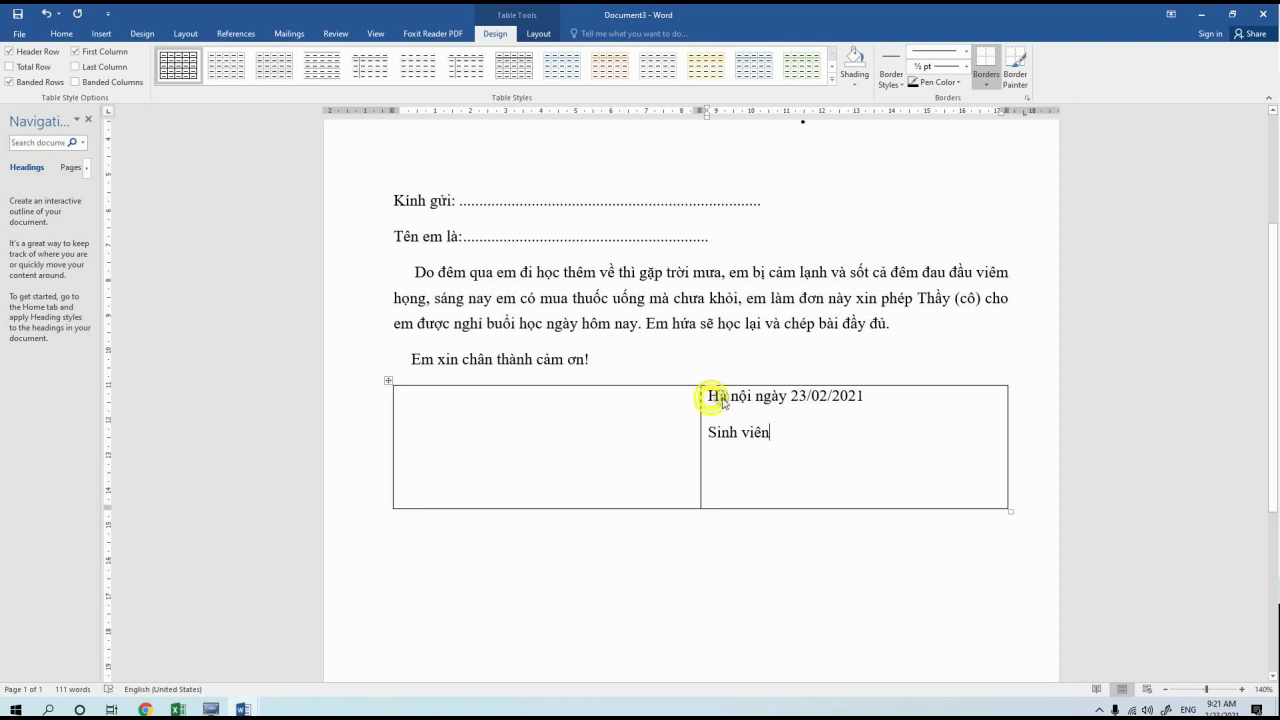
# Step: Make the date italic and 'Sinh viên' bold, centring both lines in the cell
pyautogui.moveTo(708, 395); pyautogui.dragTo(868, 397)
pyautogui.click(61, 33)
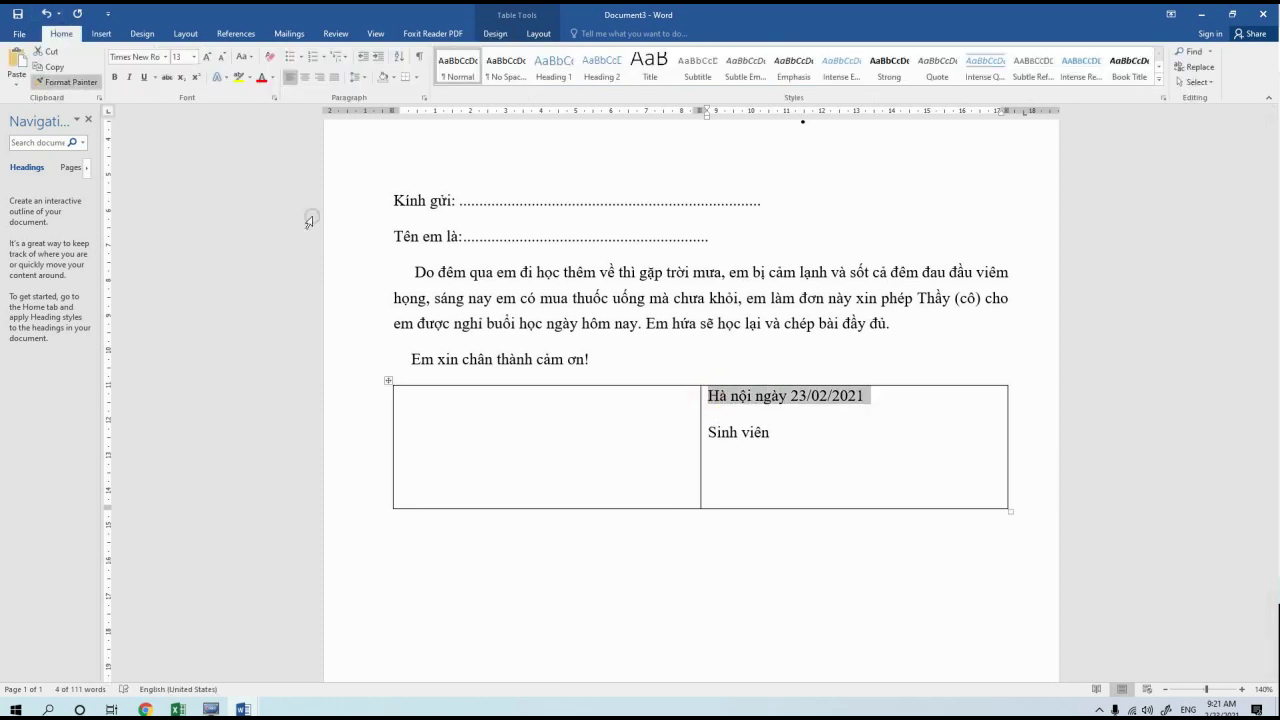
pyautogui.click(129, 77)
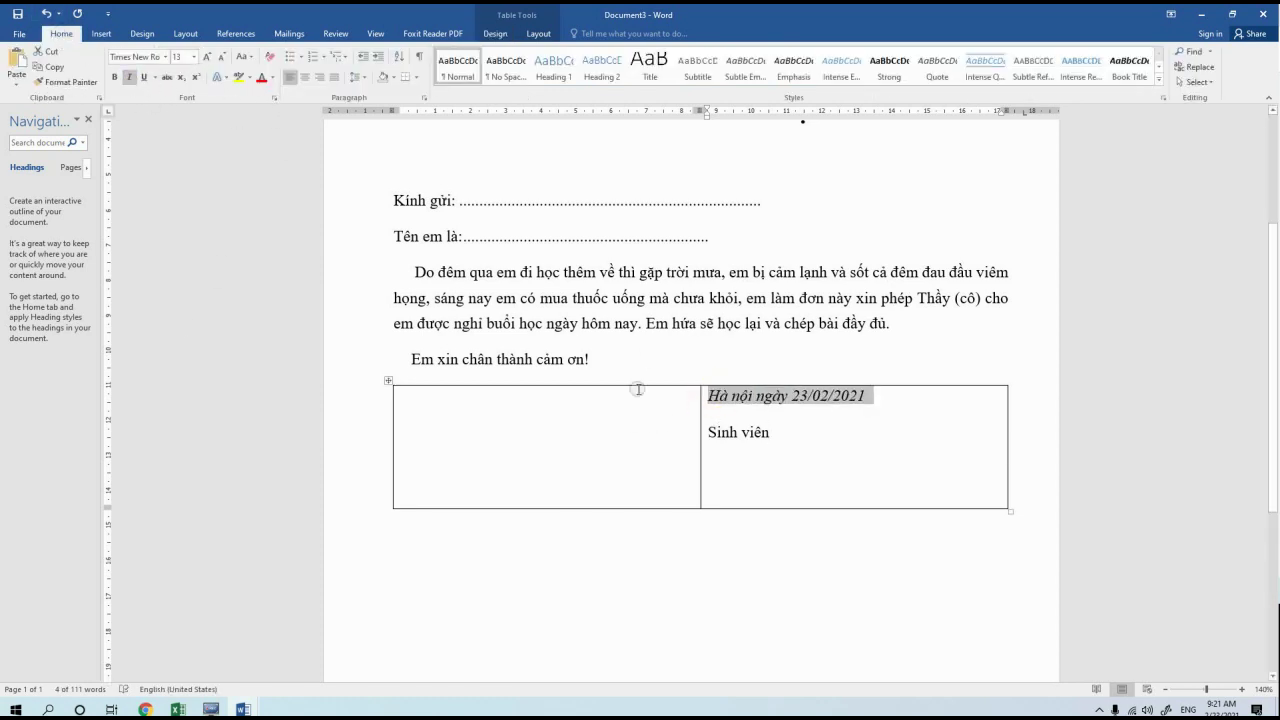
pyautogui.moveTo(708, 432); pyautogui.dragTo(772, 432)
pyautogui.hotkey('ctrl', 'b')
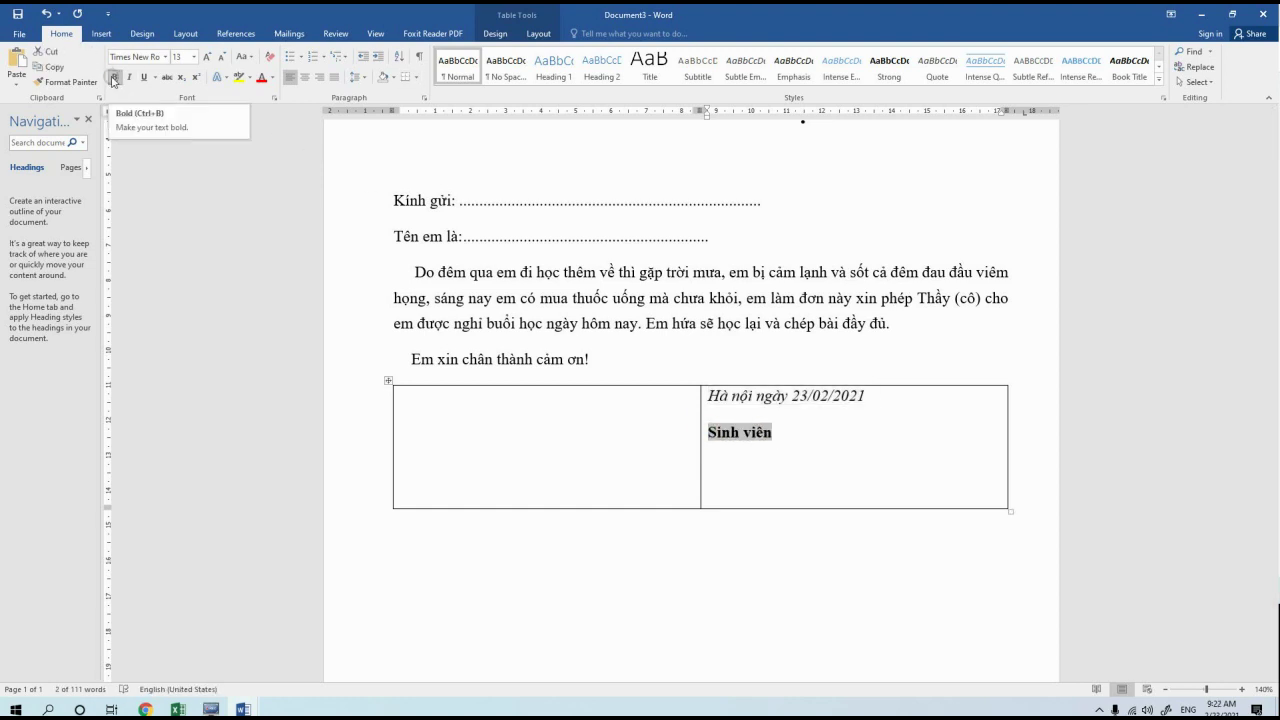
pyautogui.click(770, 432)
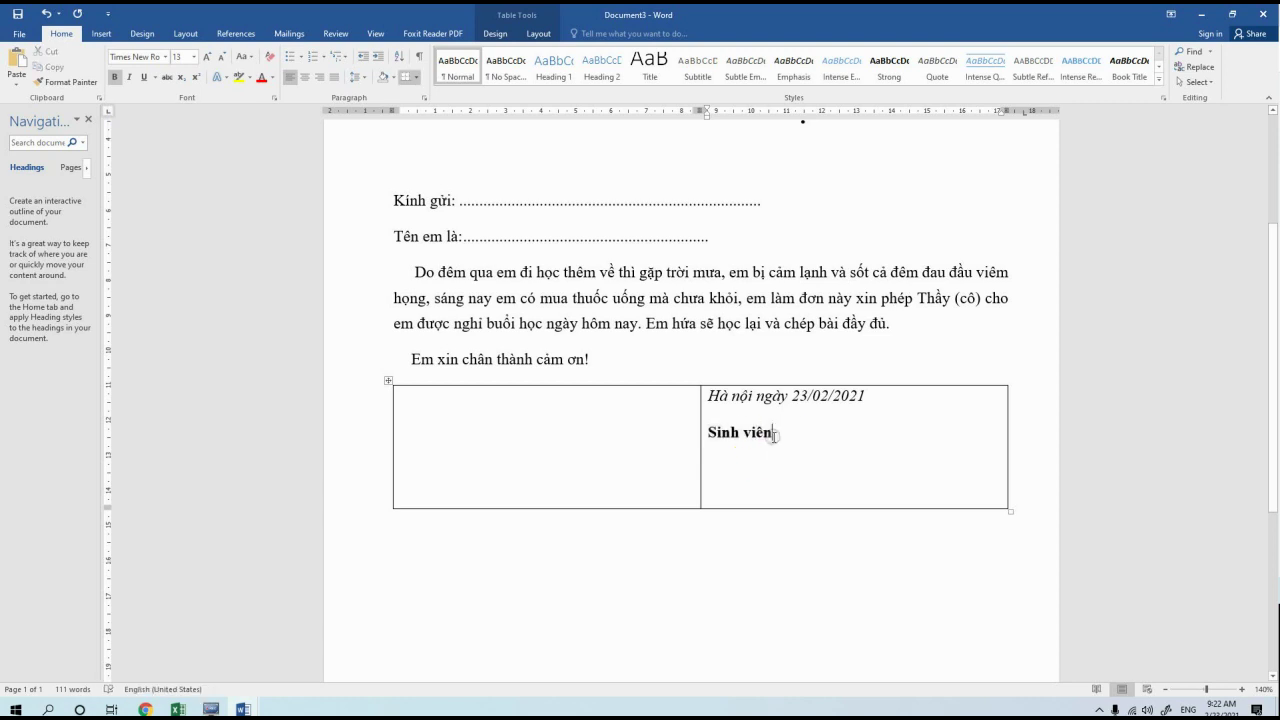
pyautogui.moveTo(707, 432); pyautogui.dragTo(772, 432)
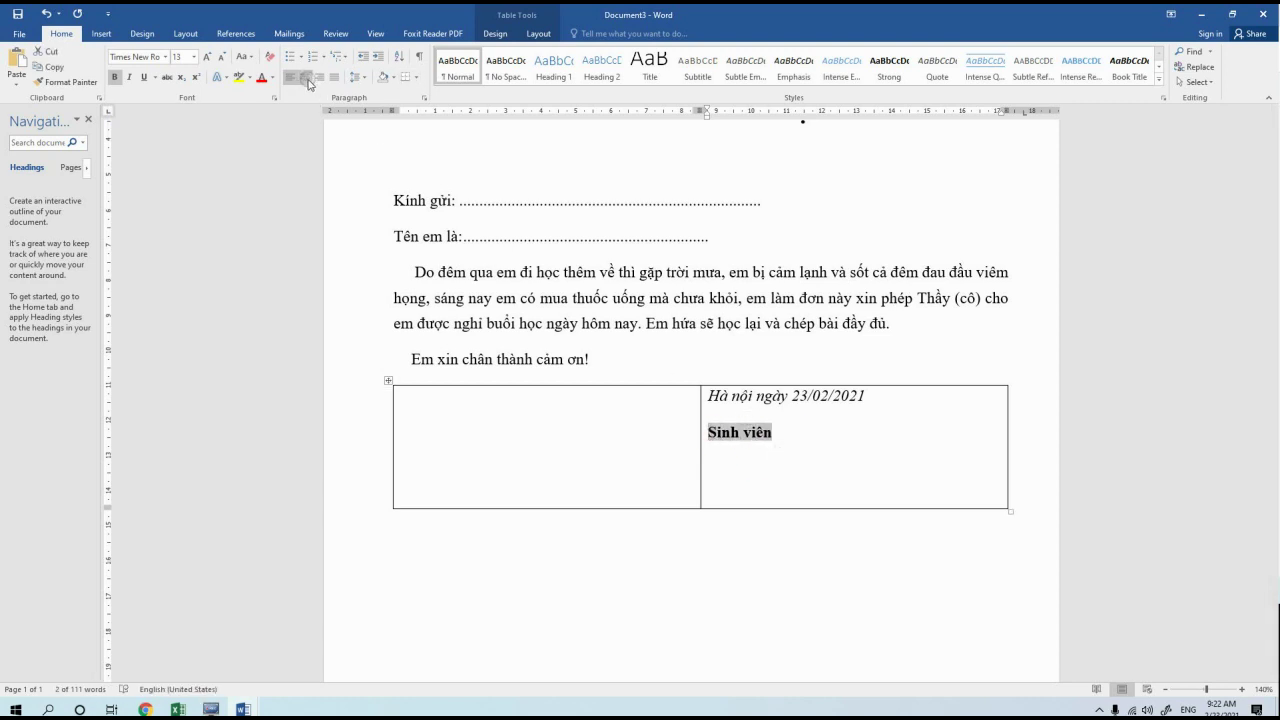
pyautogui.hotkey('ctrl', 'e')
pyautogui.tripleClick(742, 390)
pyautogui.hotkey('ctrl', 'e')
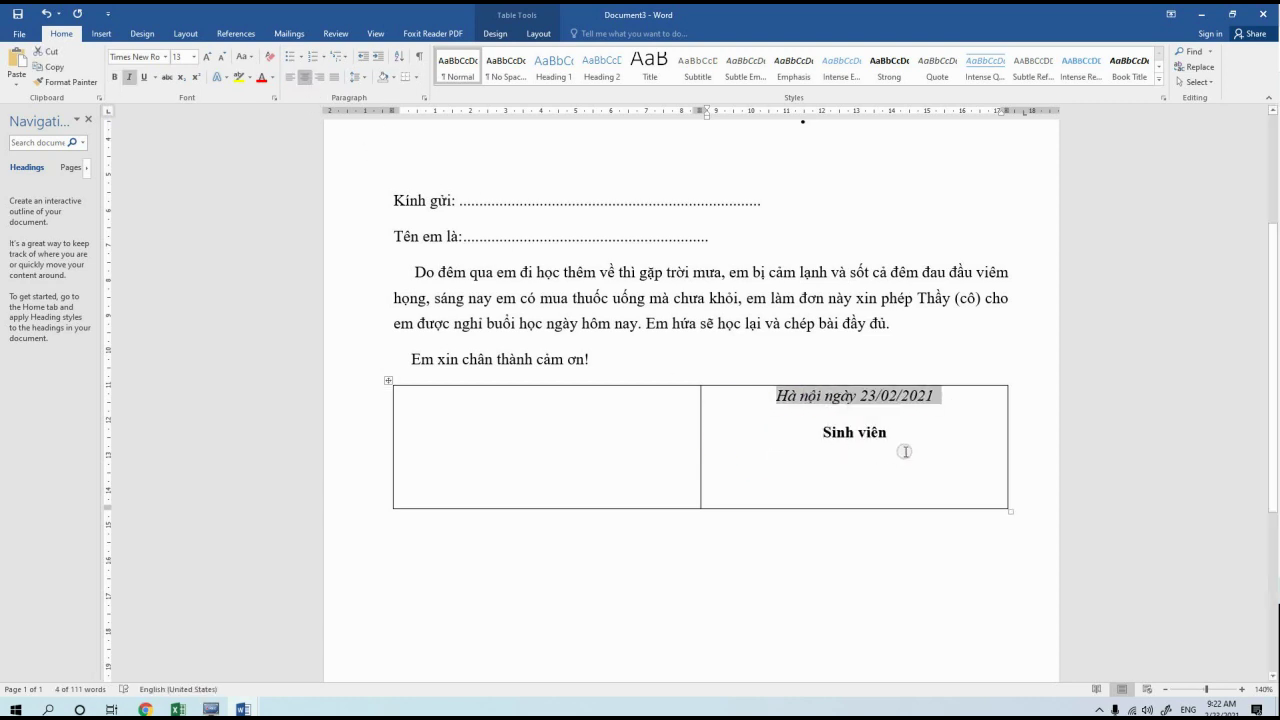
pyautogui.click(903, 437)
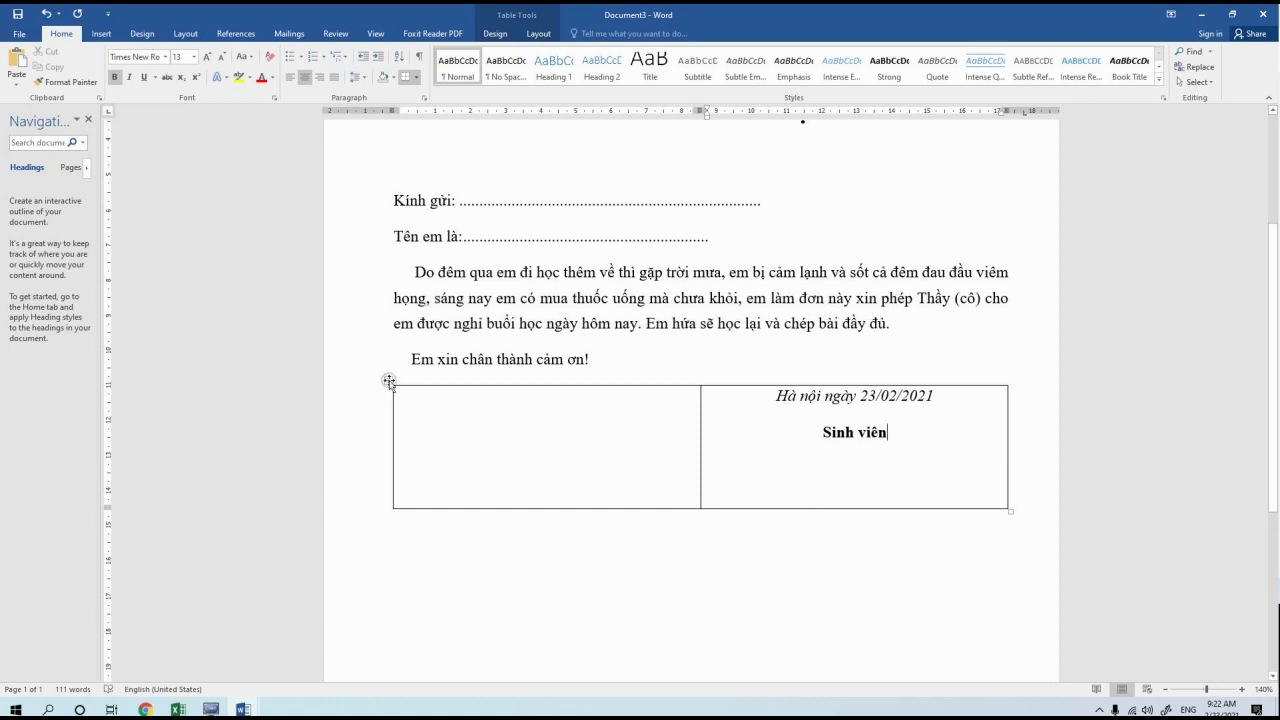
# Step: Remove all borders from the signature table with No Border
pyautogui.click(389, 381)
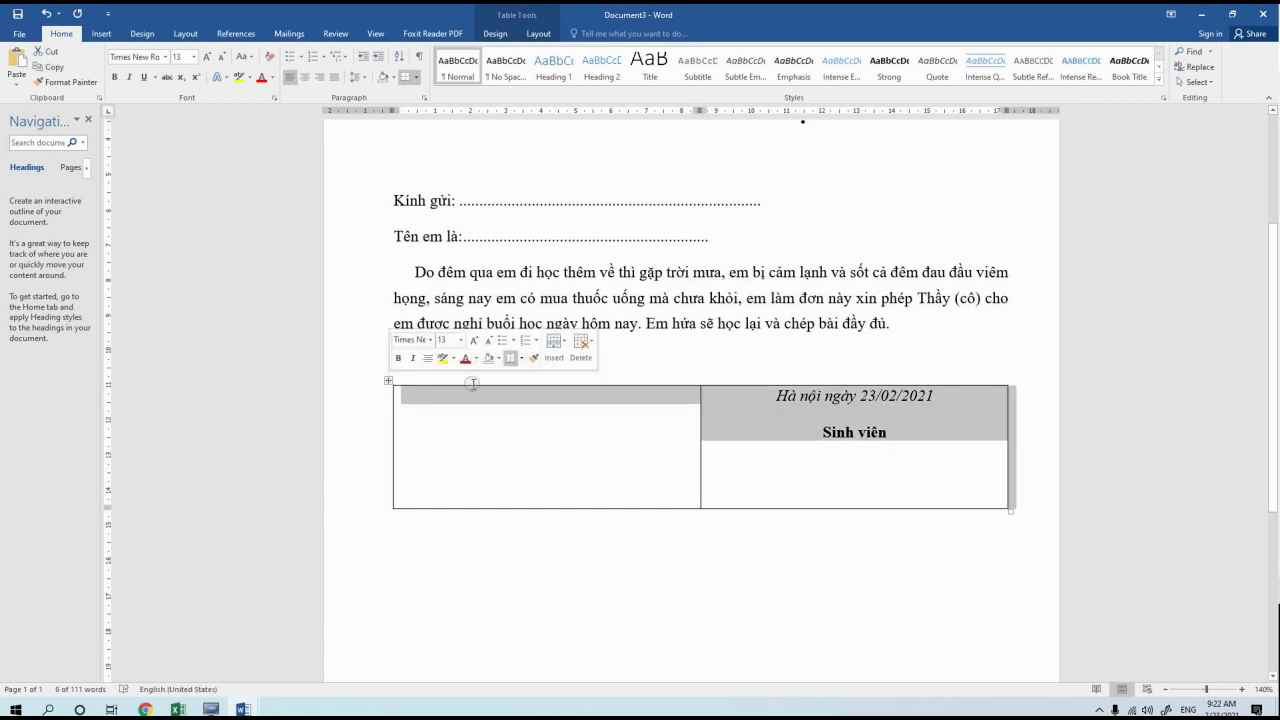
pyautogui.click(521, 368)
pyautogui.click(528, 440)
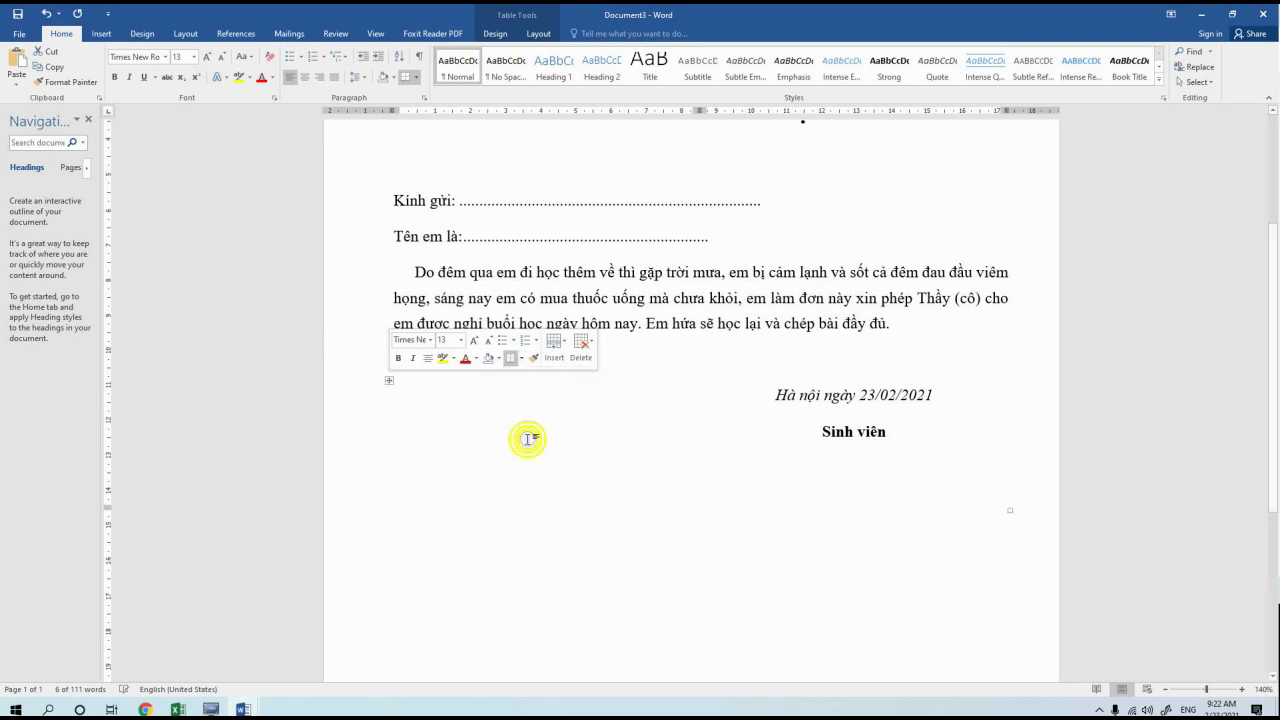
pyautogui.click(843, 572)
pyautogui.scroll(3, 843, 572)
pyautogui.scroll(-3, 871, 480)
# Step: Add an empty paragraph after 'cảm ơn!' above the date table
pyautogui.scroll(2, 871, 480)
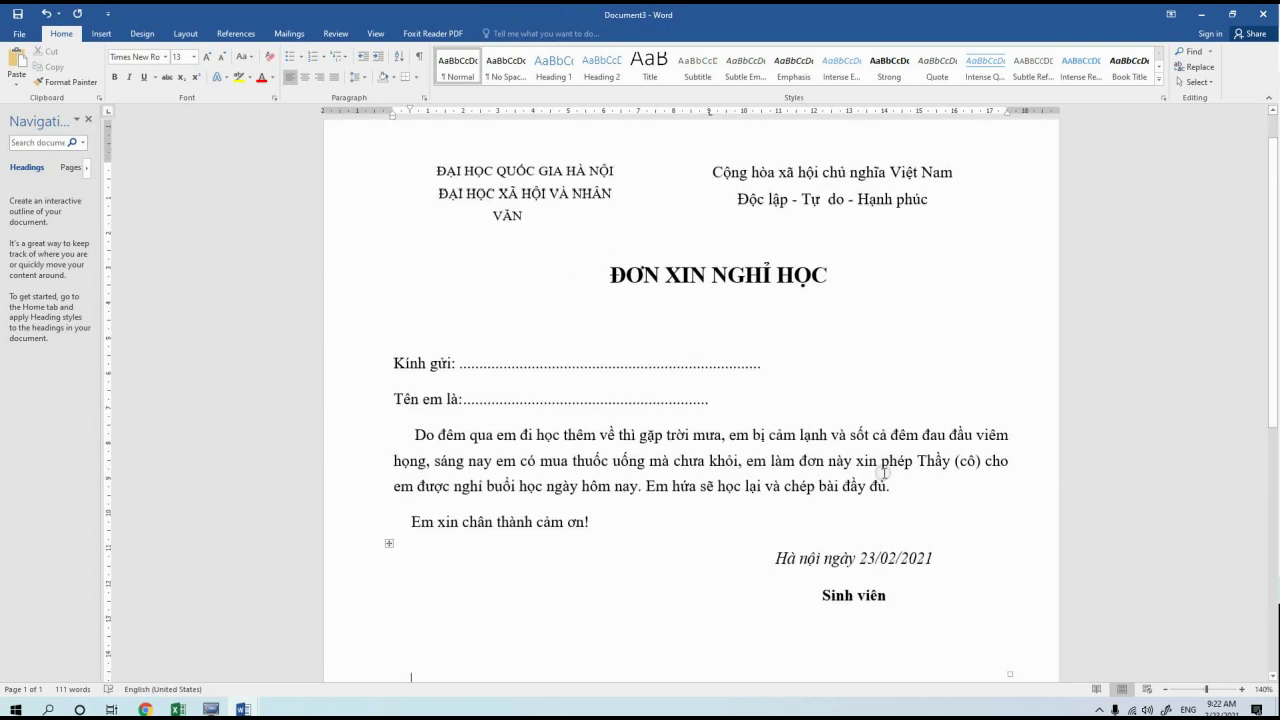
pyautogui.scroll(-1, 732, 499)
pyautogui.click(592, 478)
pyautogui.press('Return')
pyautogui.scroll(-3, 666, 503)
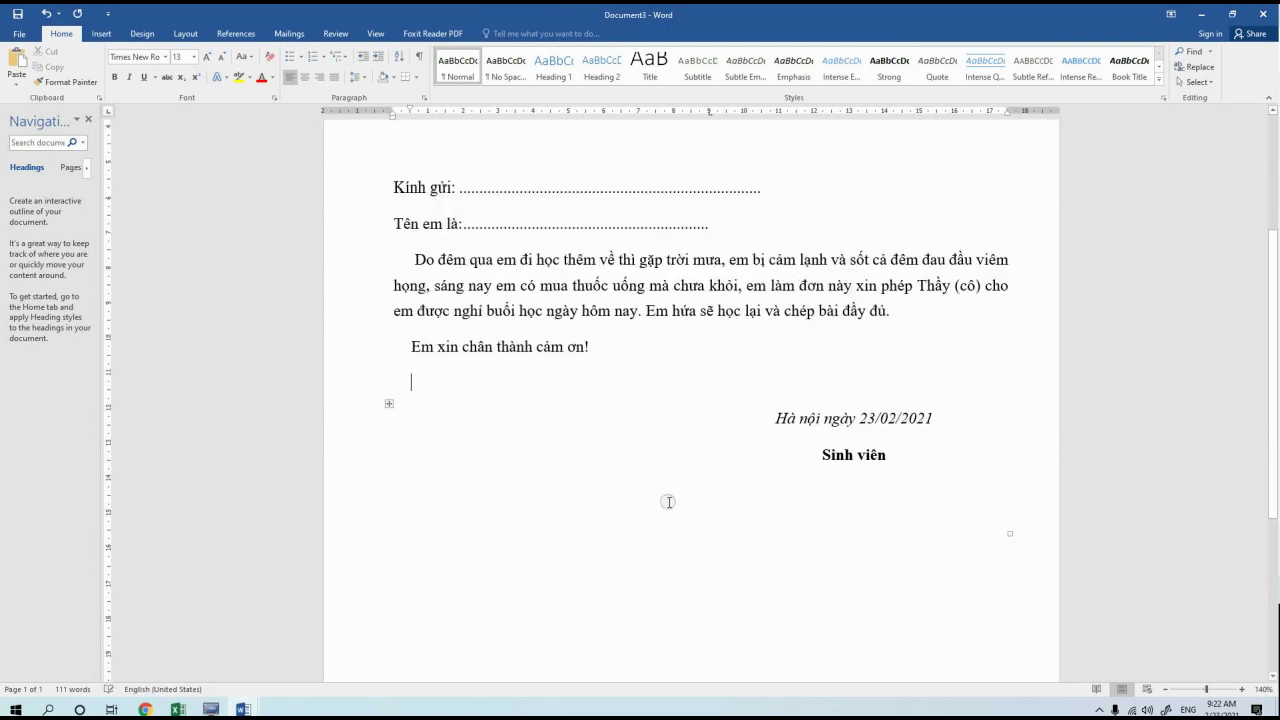
pyautogui.scroll(4, 666, 503)
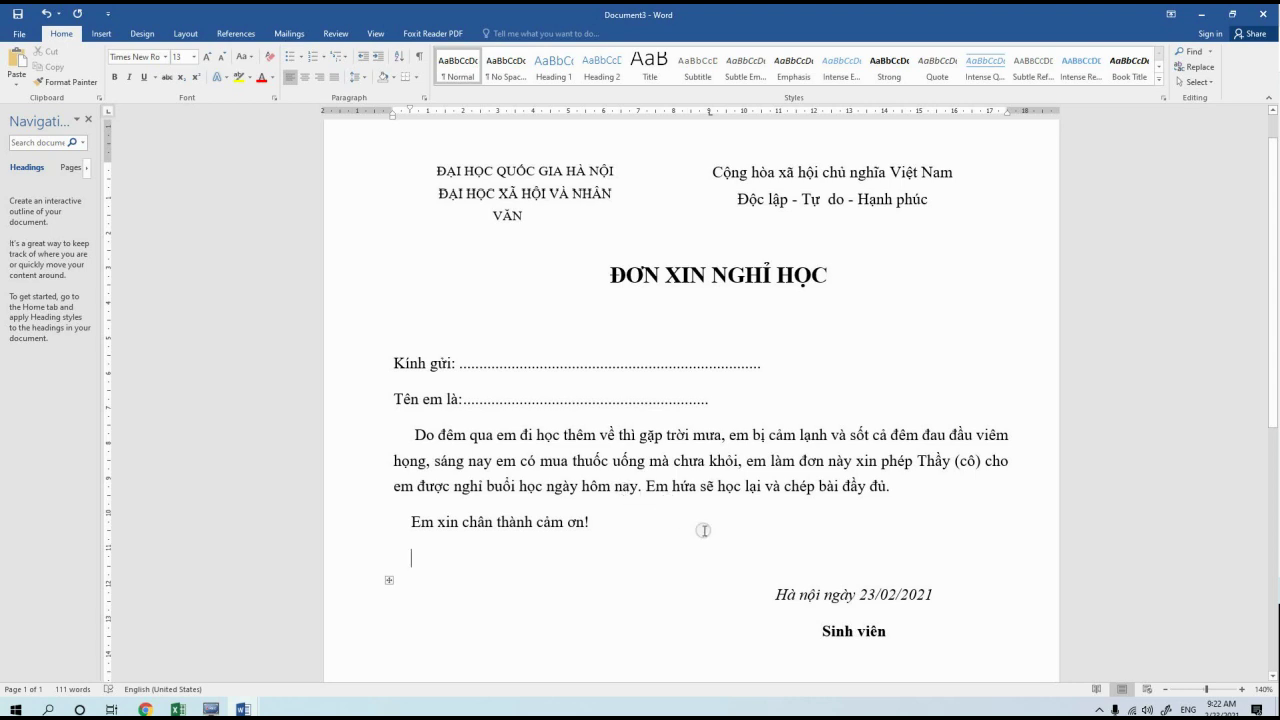
pyautogui.scroll(-2, 703, 531)
pyautogui.scroll(1, 965, 552)
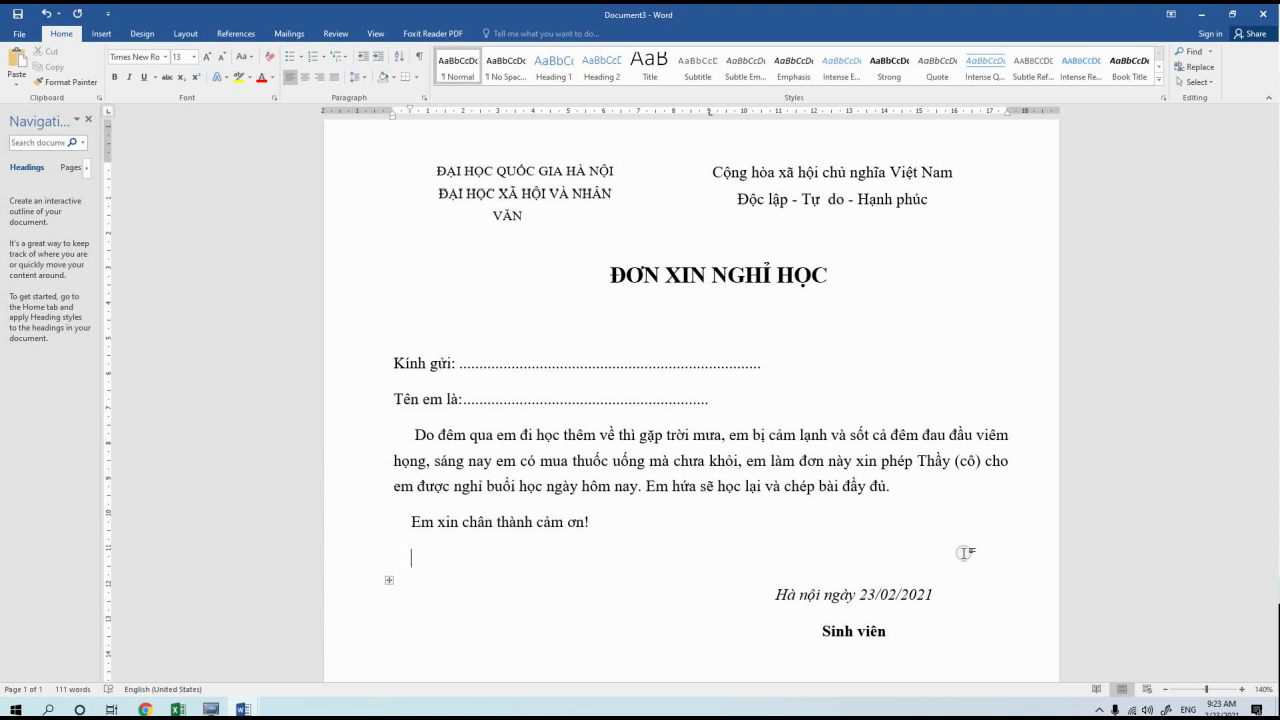
pyautogui.scroll(-1, 990, 397)
pyautogui.scroll(1, 997, 400)
pyautogui.scroll(-3, 917, 560)
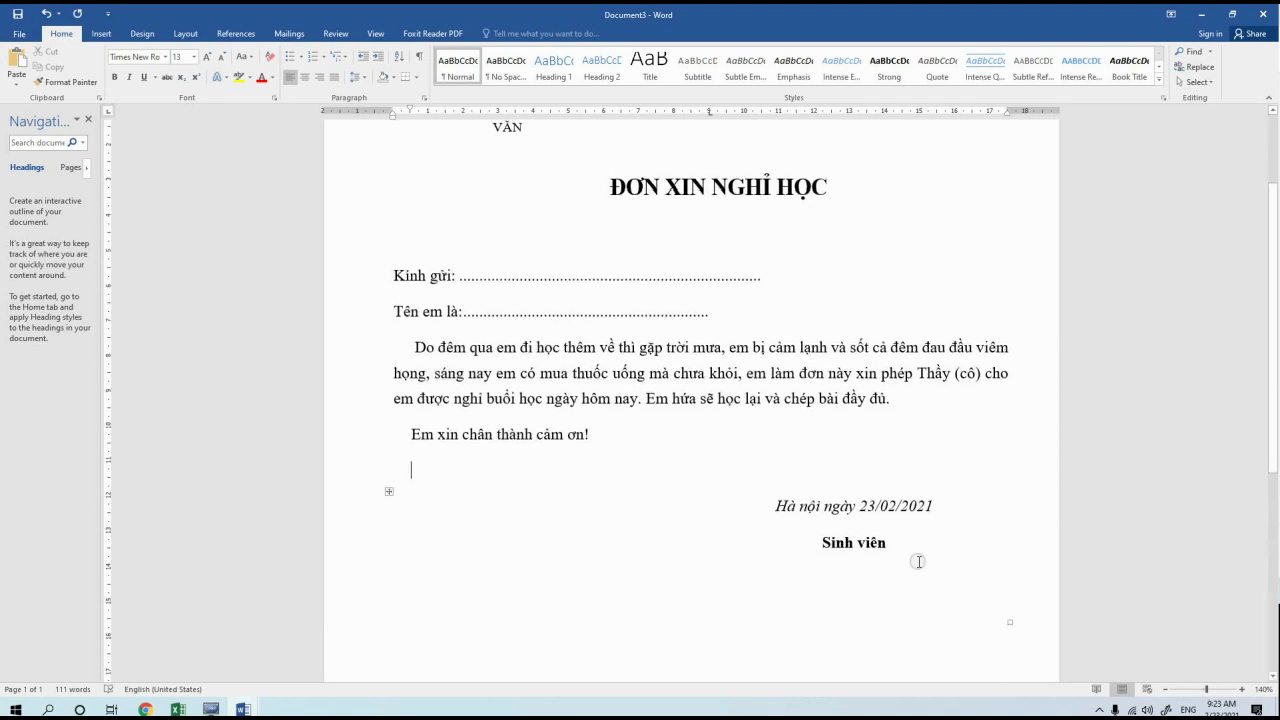
# Step: Look through the Layout and Home ribbon tabs and show the hidden tray icons
pyautogui.click(186, 33)
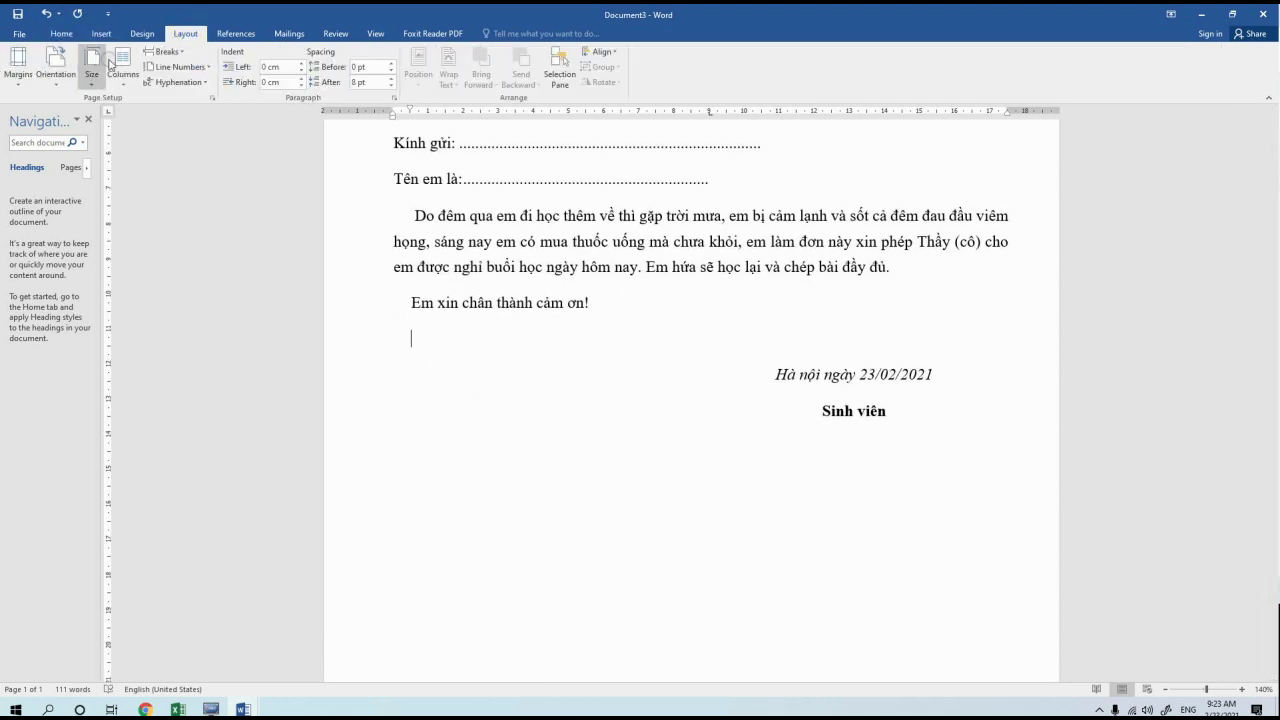
pyautogui.click(58, 34)
pyautogui.click(1098, 708)
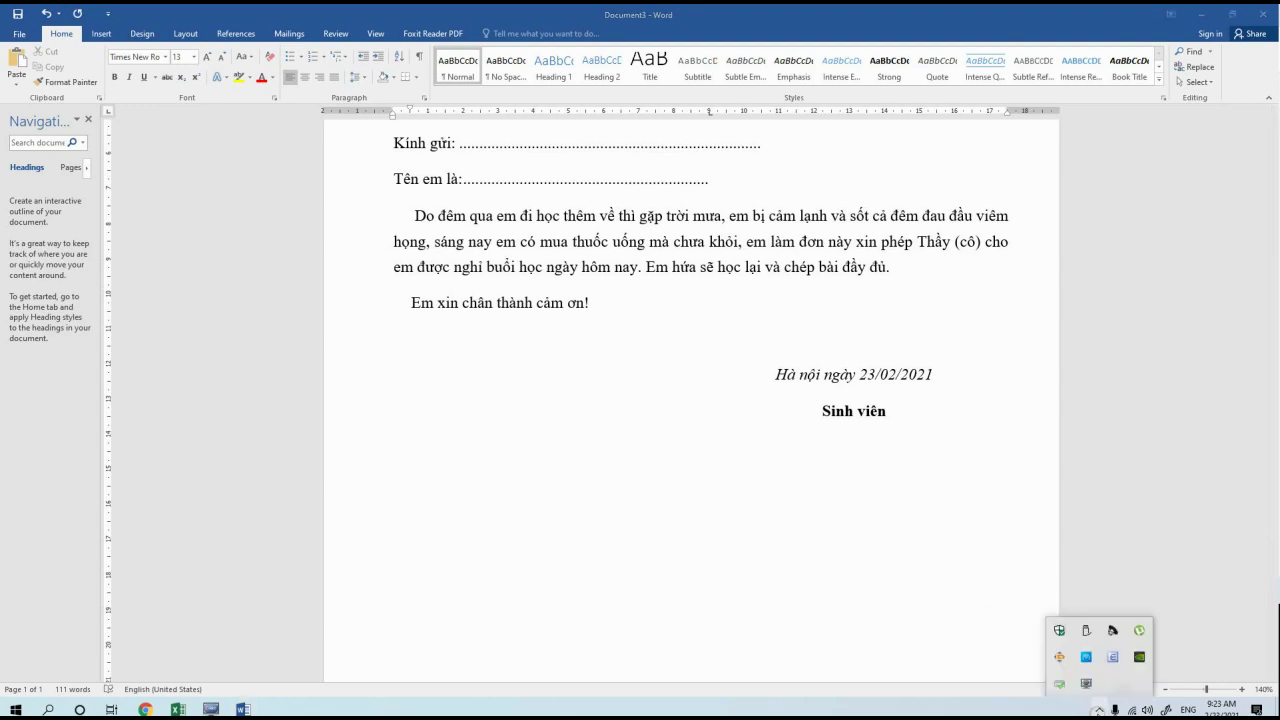